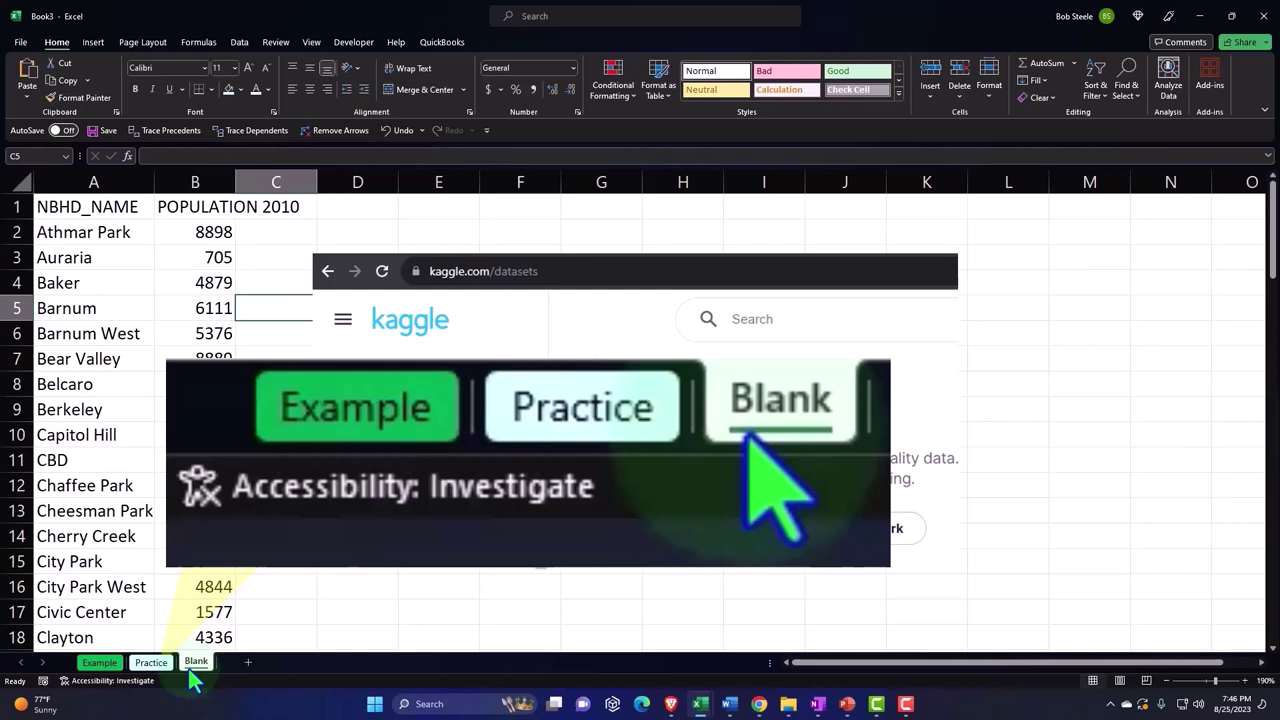
left_click(110, 307)
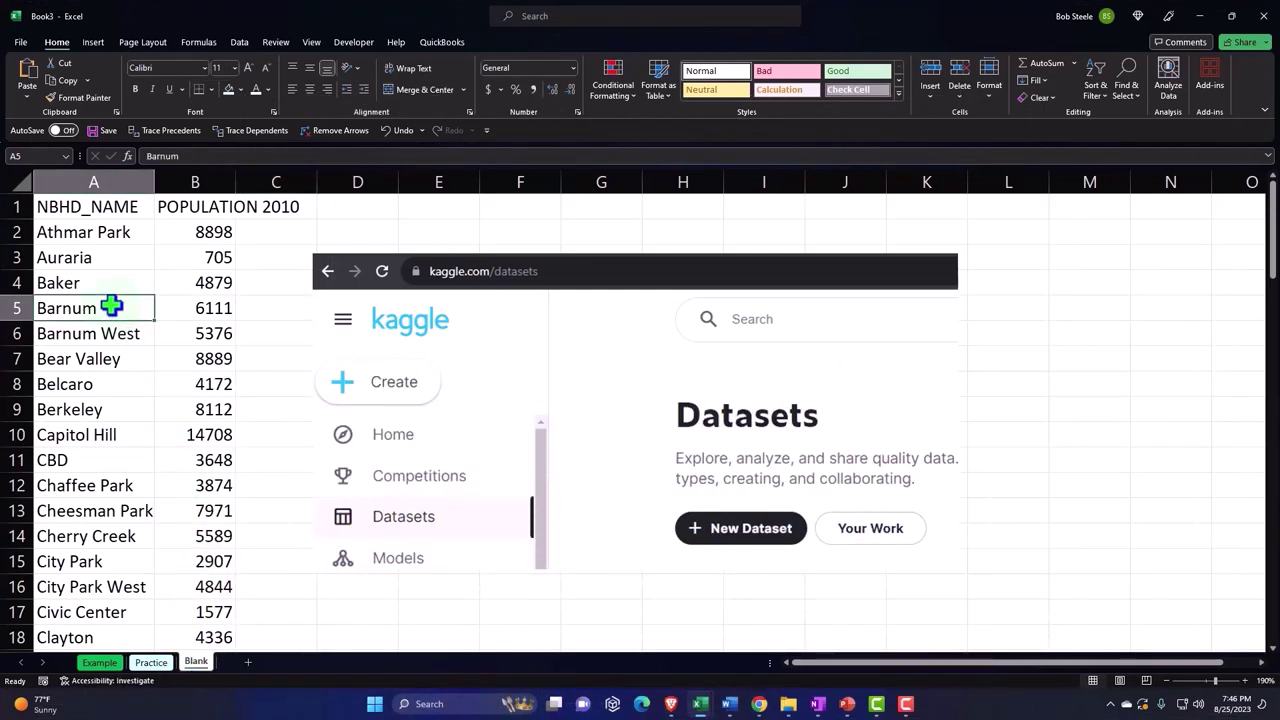
scroll(110, 307, "down", 1)
scroll(110, 307, "down", 2)
scroll(110, 307, "down", 2)
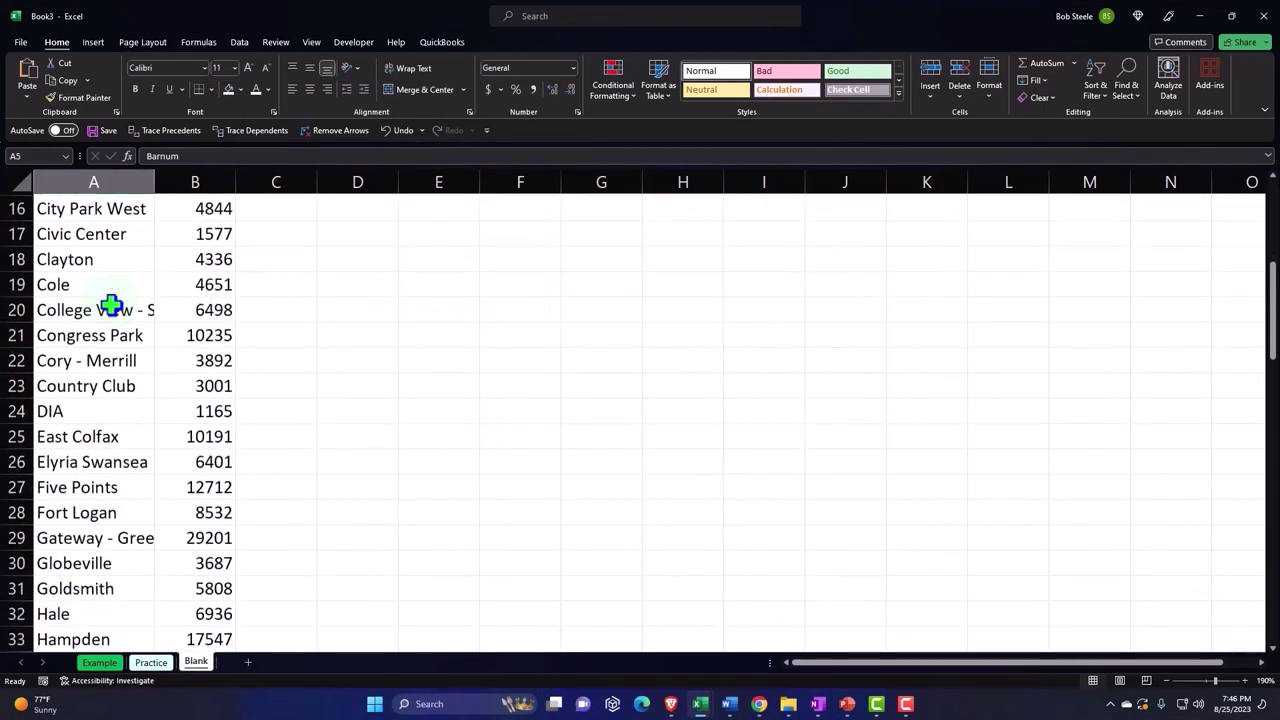
scroll(110, 307, "down", 2)
scroll(110, 305, "down", 2)
scroll(110, 305, "down", 3)
scroll(110, 305, "down", 3)
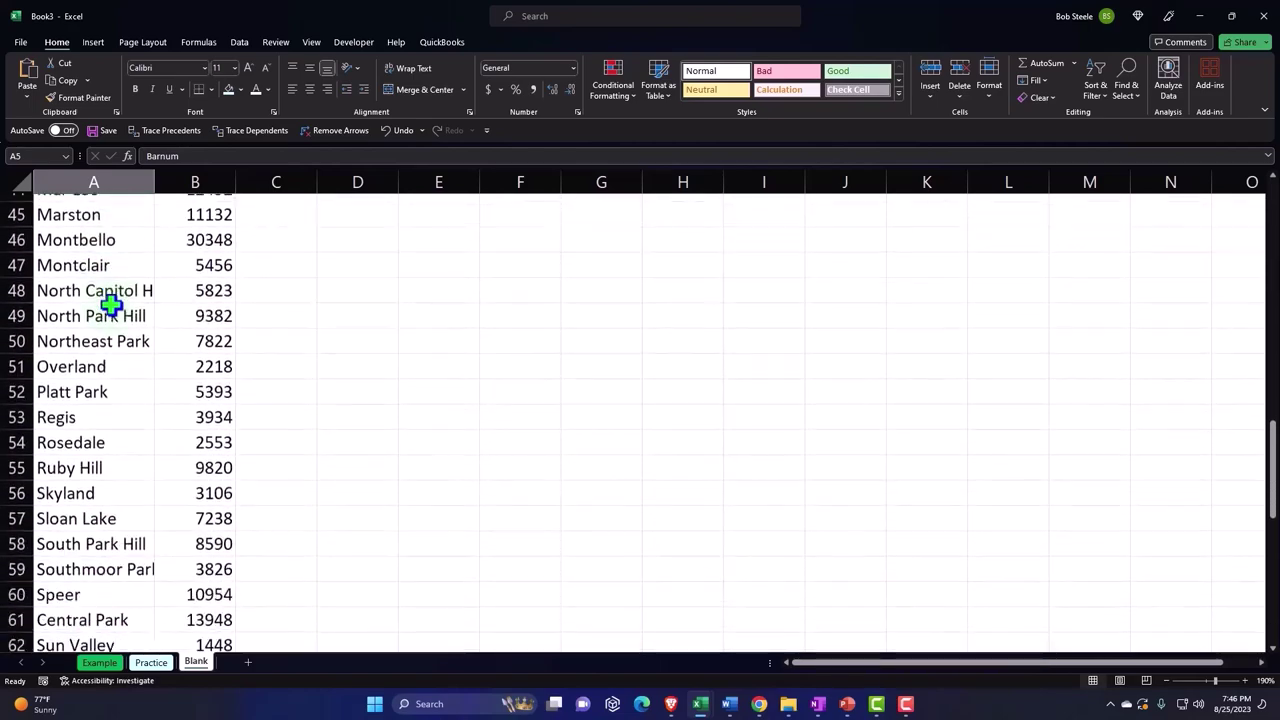
scroll(110, 305, "down", 1)
scroll(110, 307, "down", 4)
scroll(110, 307, "down", 1)
scroll(110, 307, "down", 1)
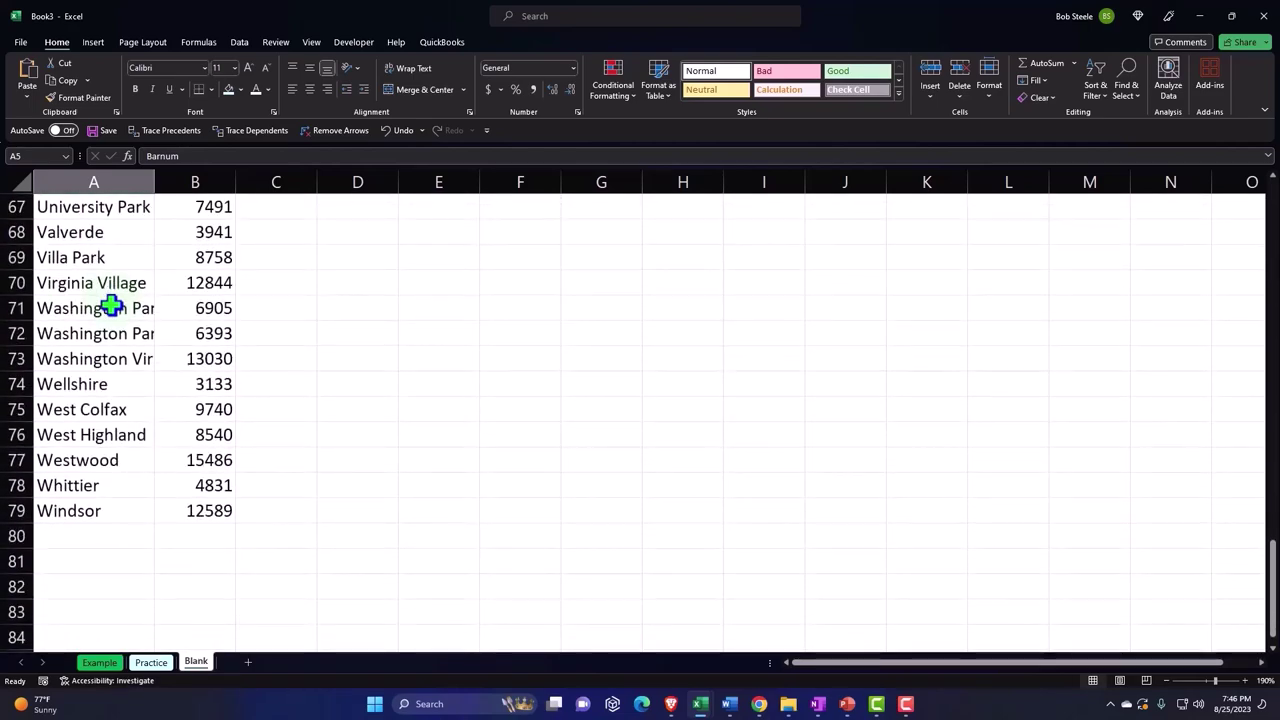
scroll(110, 307, "up", 6)
scroll(110, 307, "up", 9)
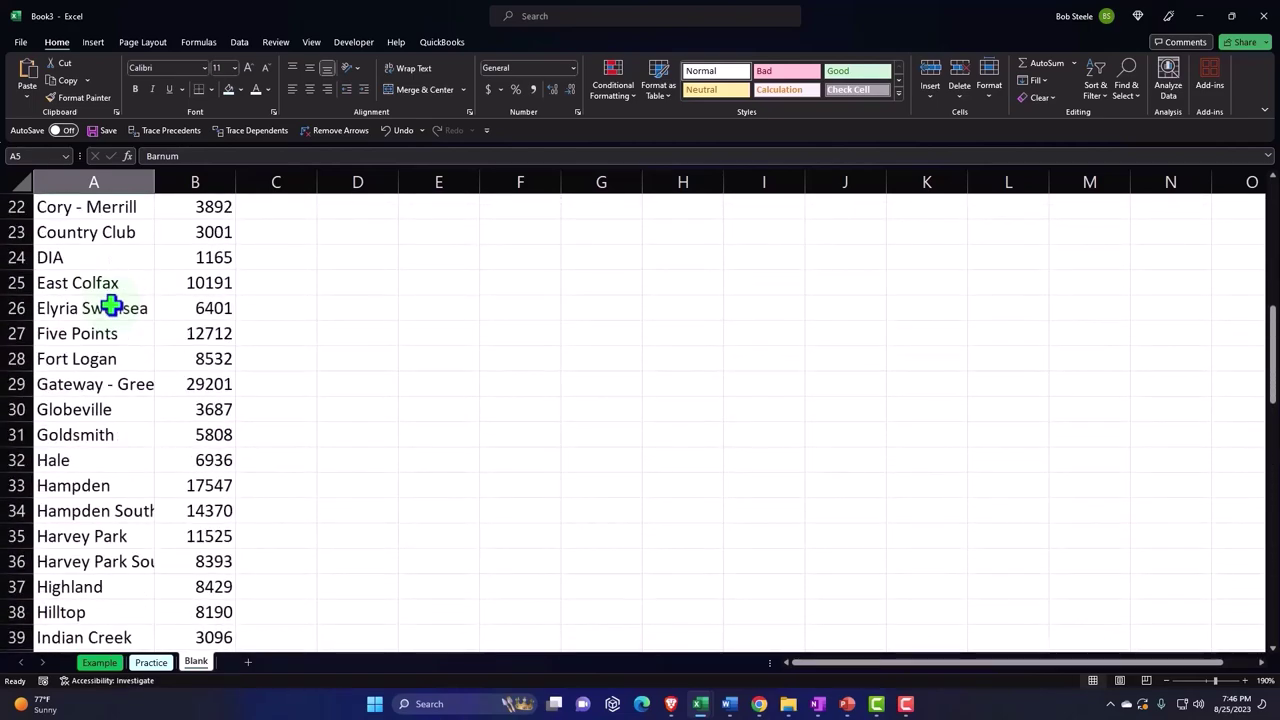
scroll(110, 307, "up", 6)
scroll(112, 310, "up", 1)
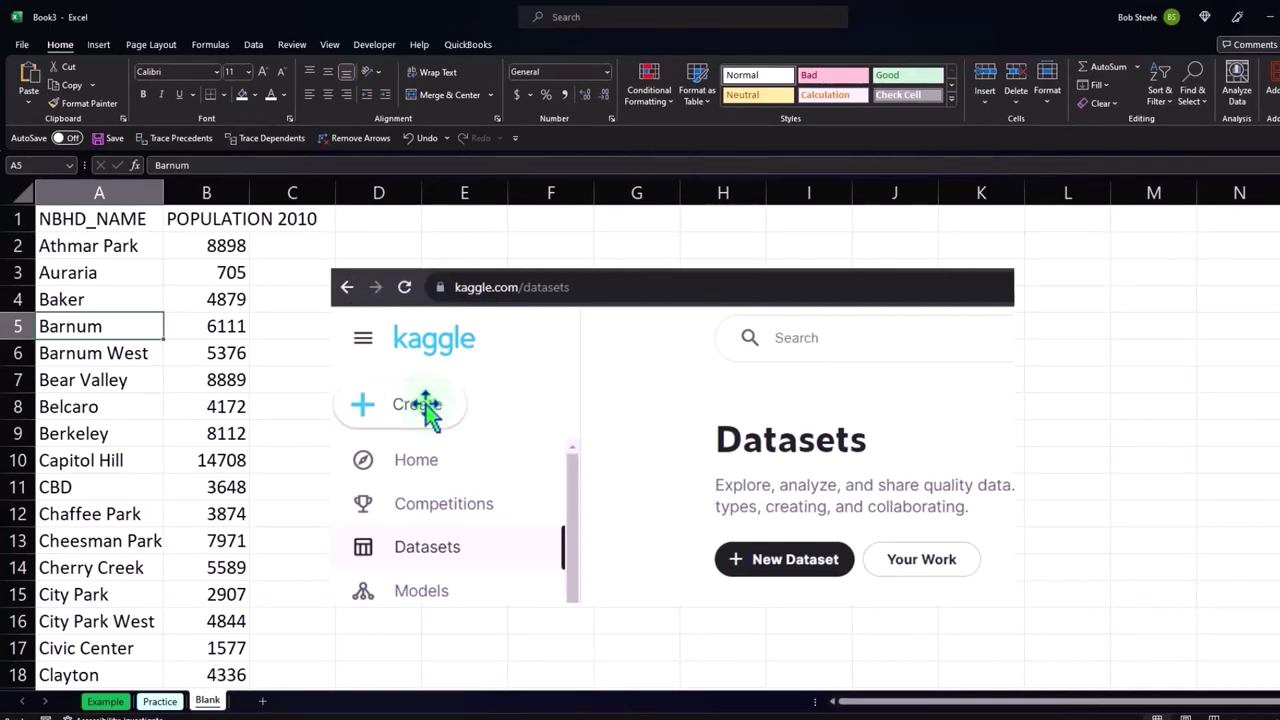
left_click(110, 702)
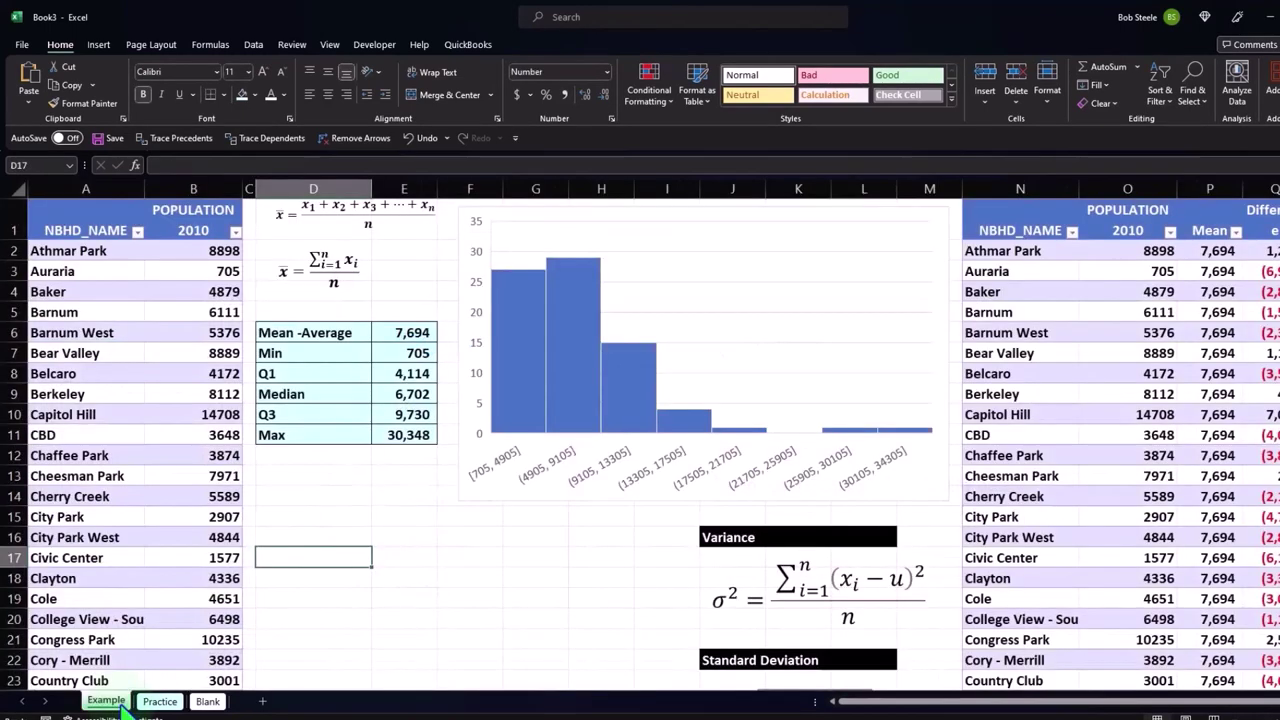
left_click(366, 572)
scroll(366, 572, "up", 2, "ctrl")
scroll(366, 572, "up", 1, "ctrl")
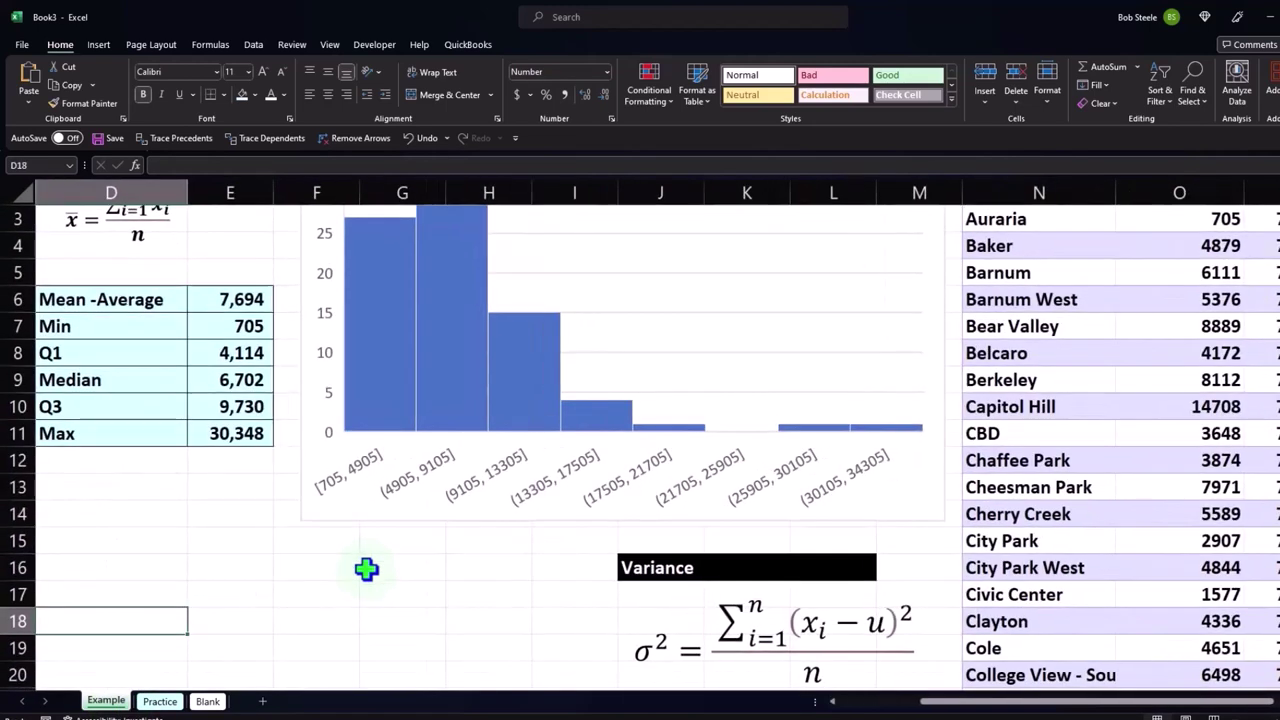
left_click_drag(940, 710, 860, 710)
left_click(397, 568)
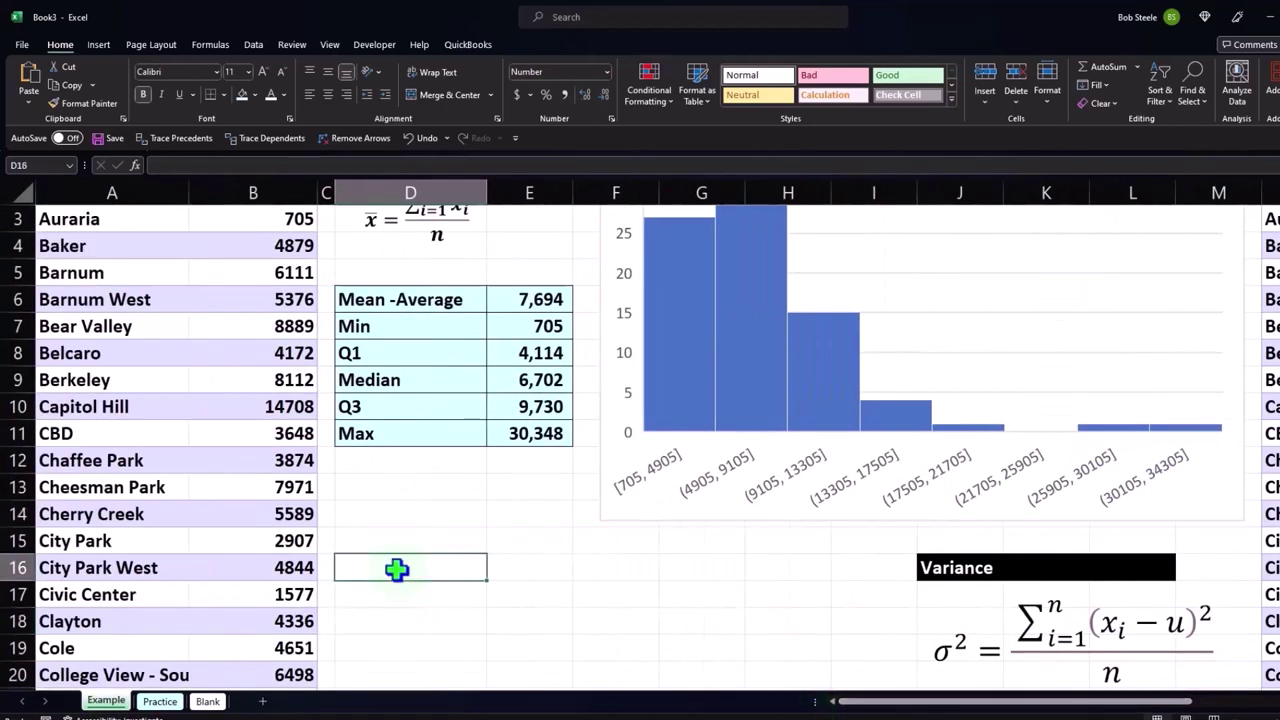
scroll(397, 569, "up", 1)
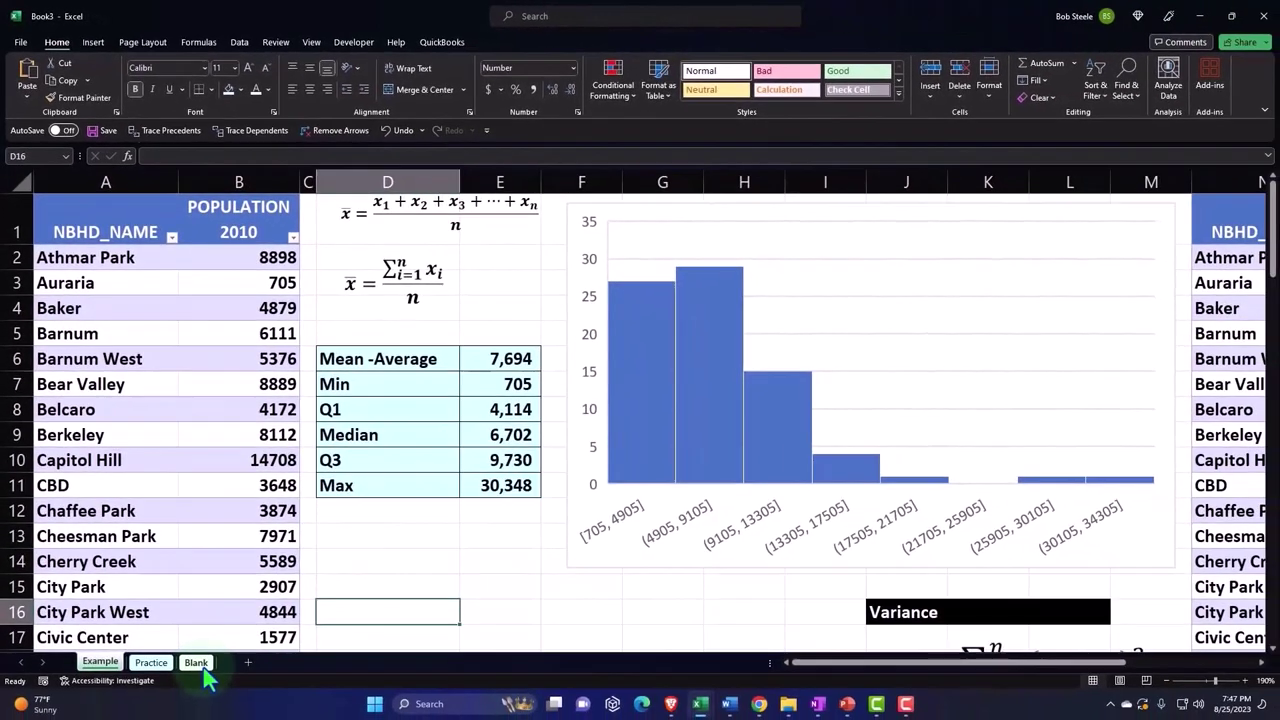
left_click(198, 671)
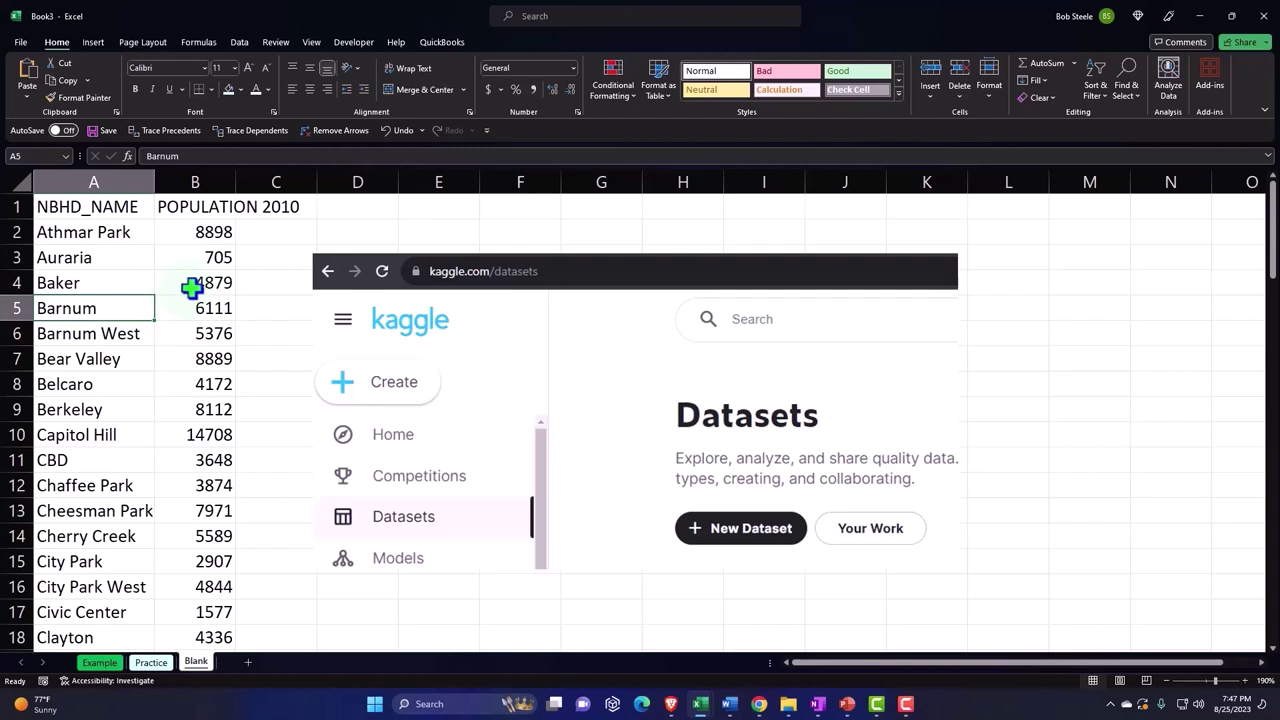
Delete the pasted Kaggle screenshot picture from the Blank sheet.
left_click(448, 320)
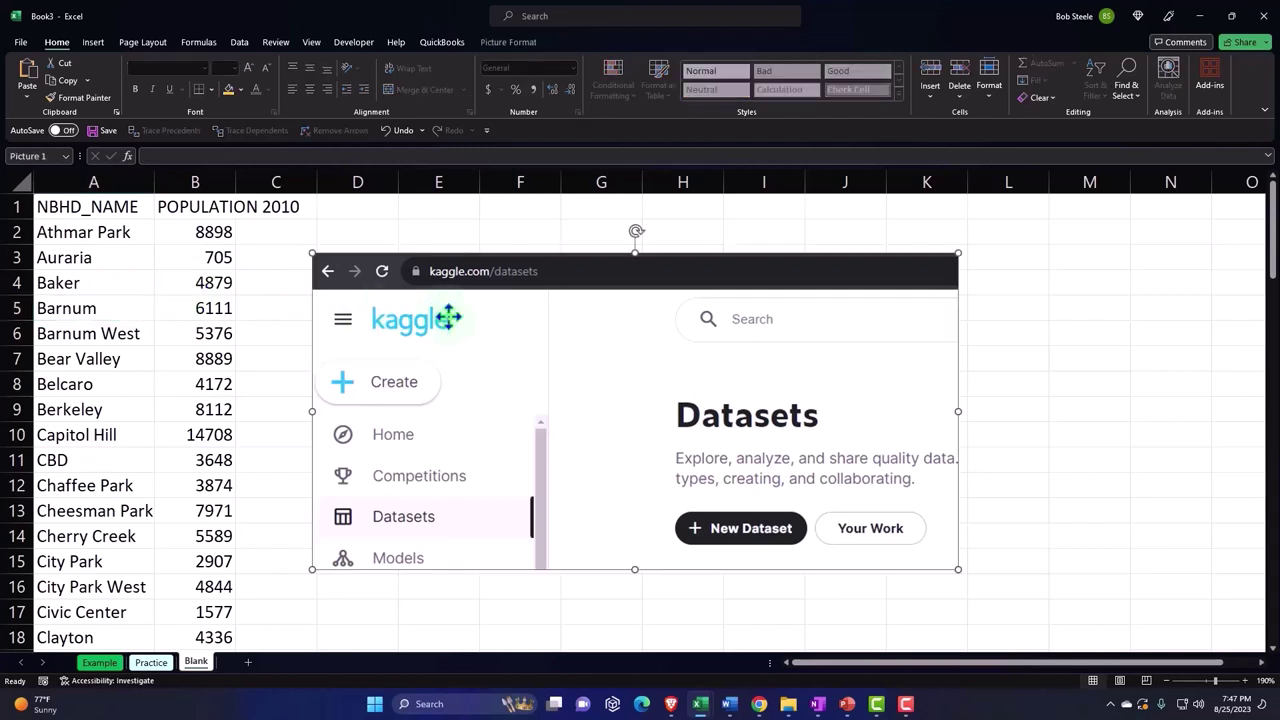
key("Delete")
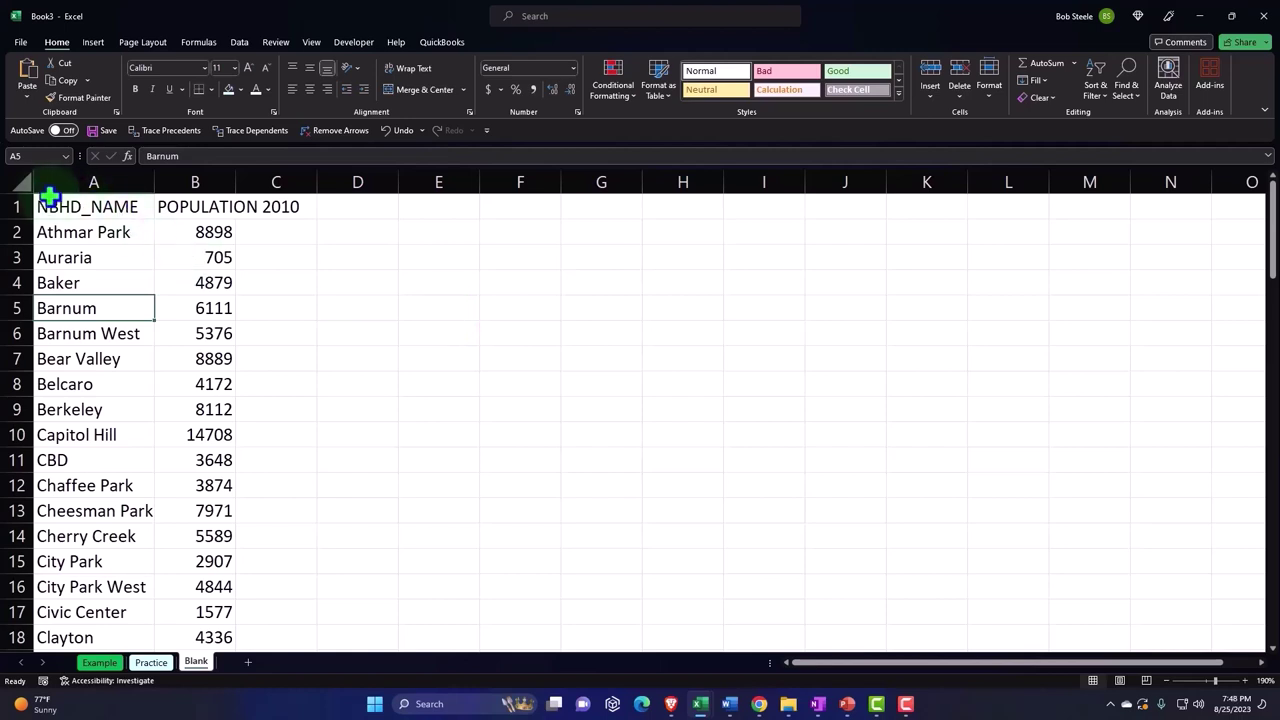
Format all cells as Currency with no symbol, 0 decimal places and red (1,234) negatives.
left_click(22, 182)
right_click(421, 287)
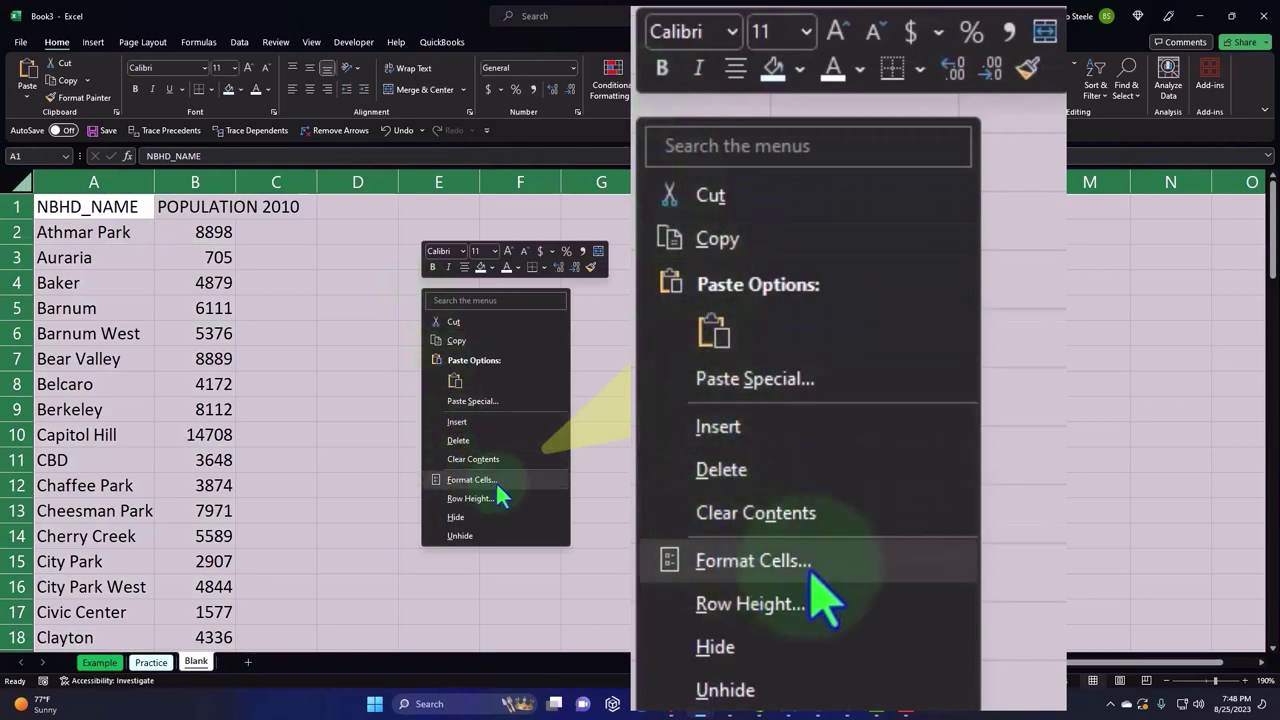
left_click(497, 480)
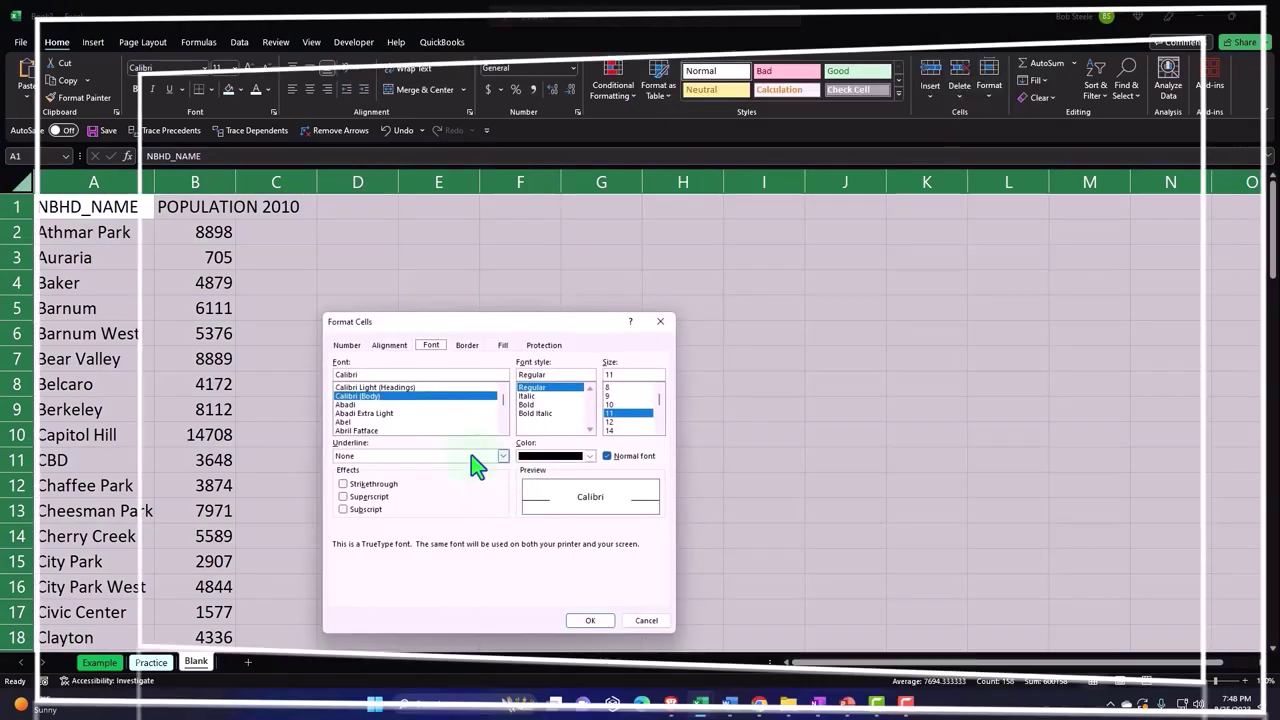
left_click(346, 346)
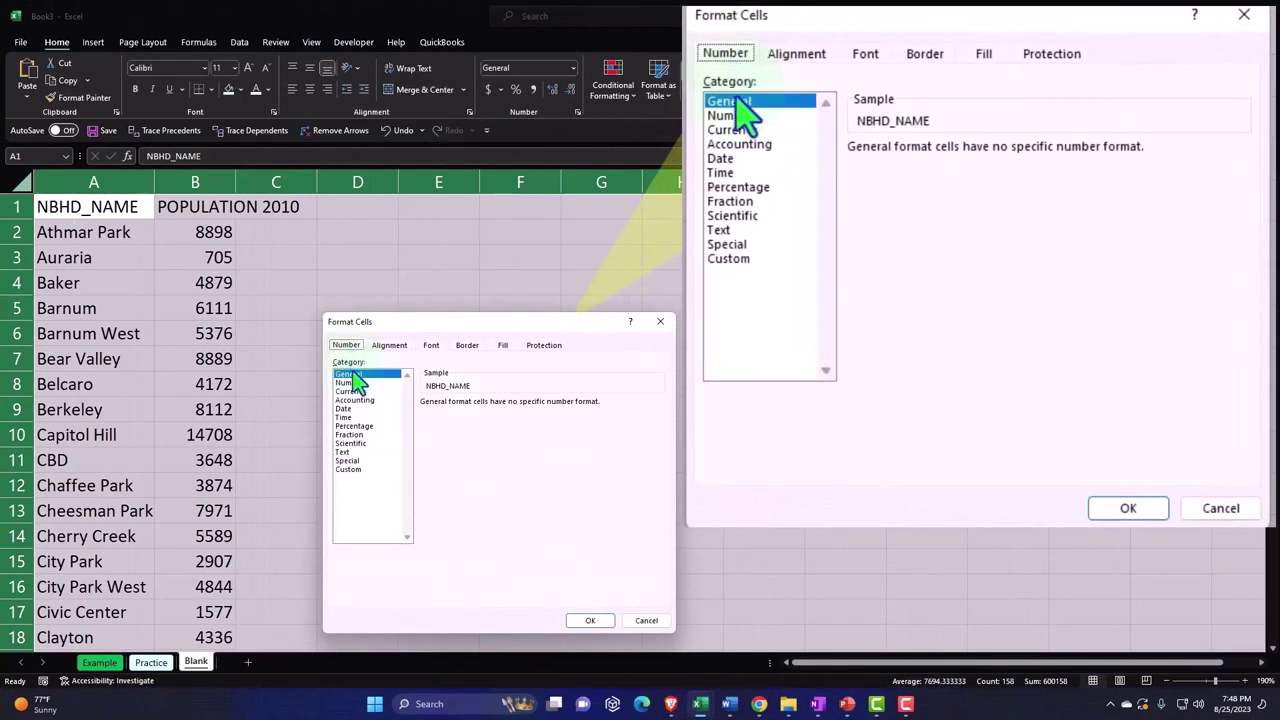
left_click(353, 390)
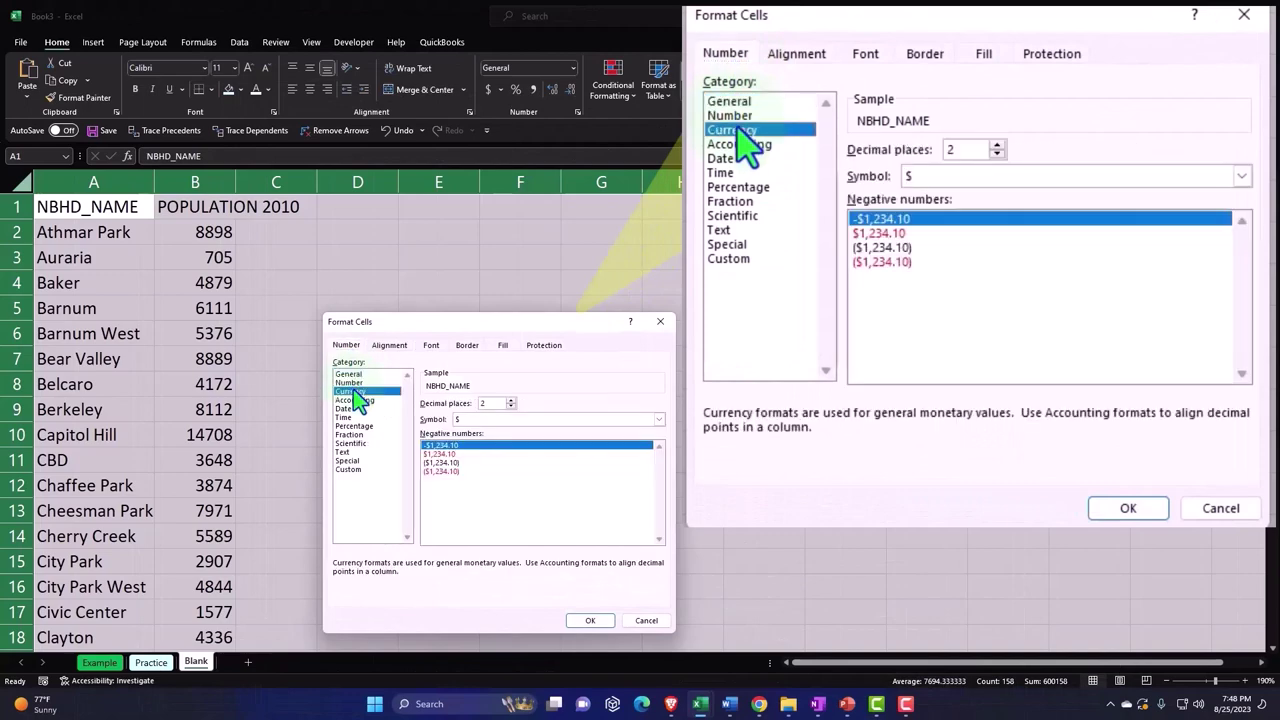
left_click(445, 472)
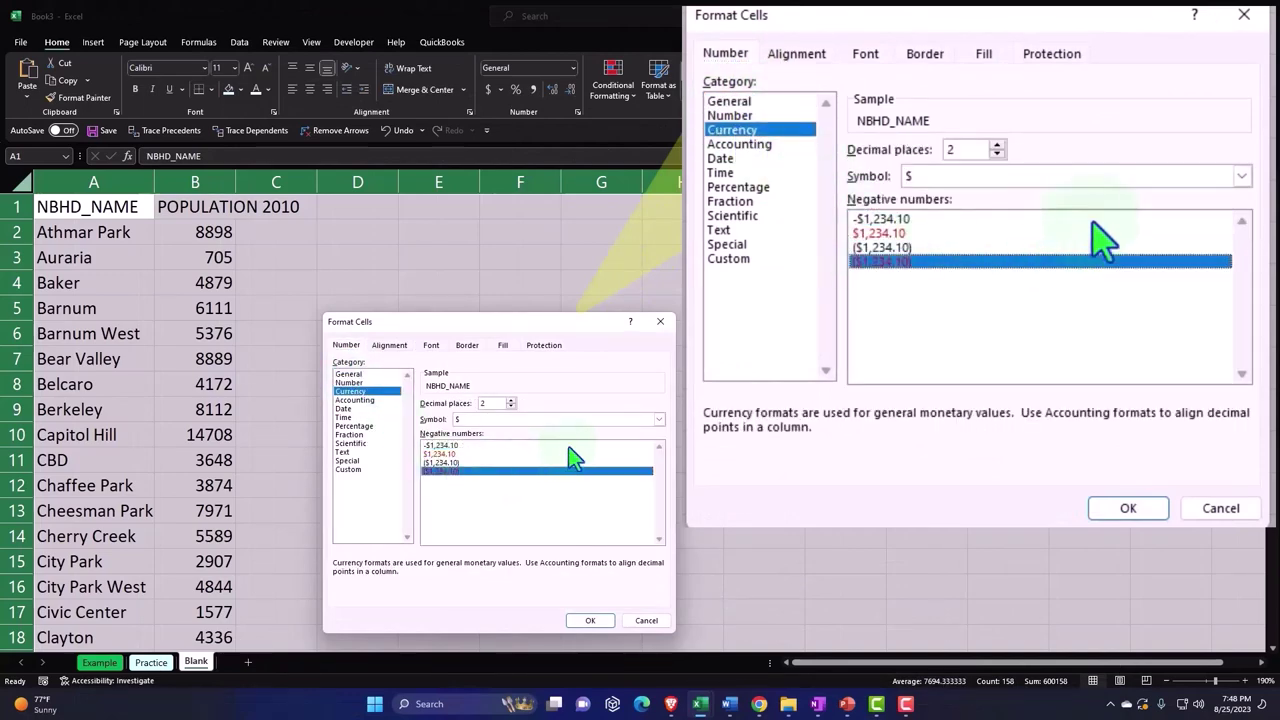
left_click(659, 419)
left_click(645, 431)
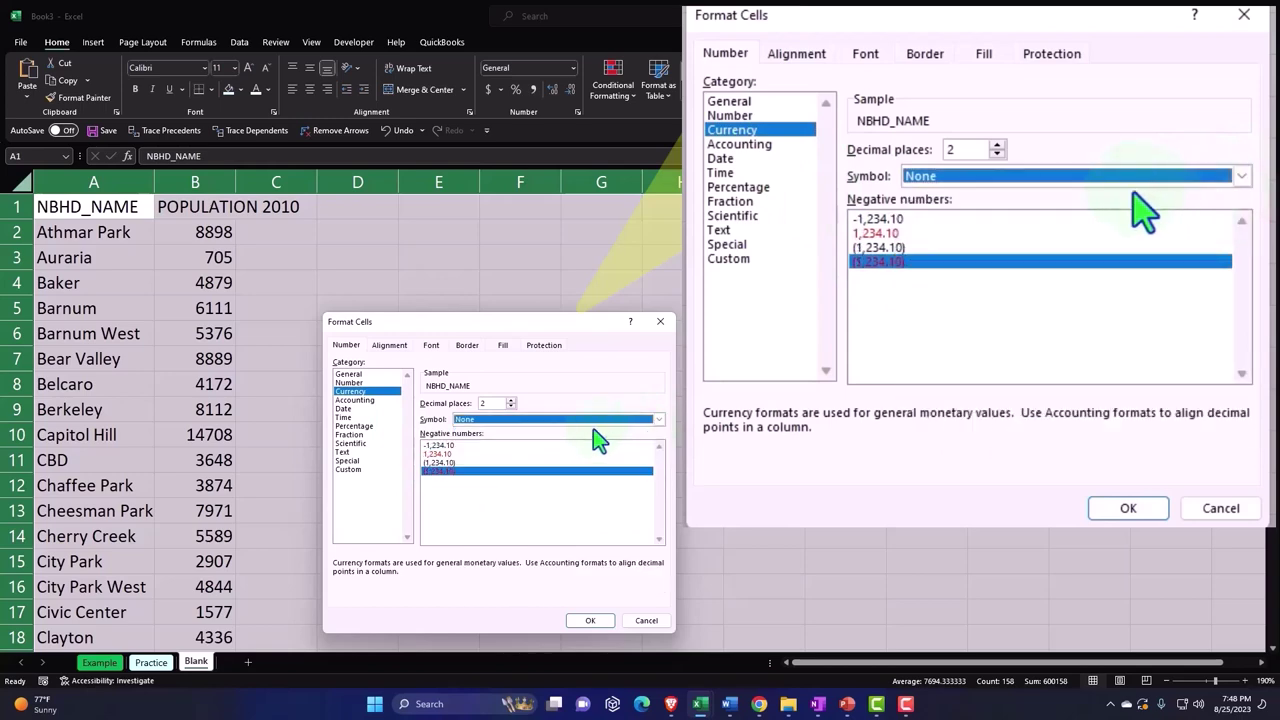
left_click(510, 406)
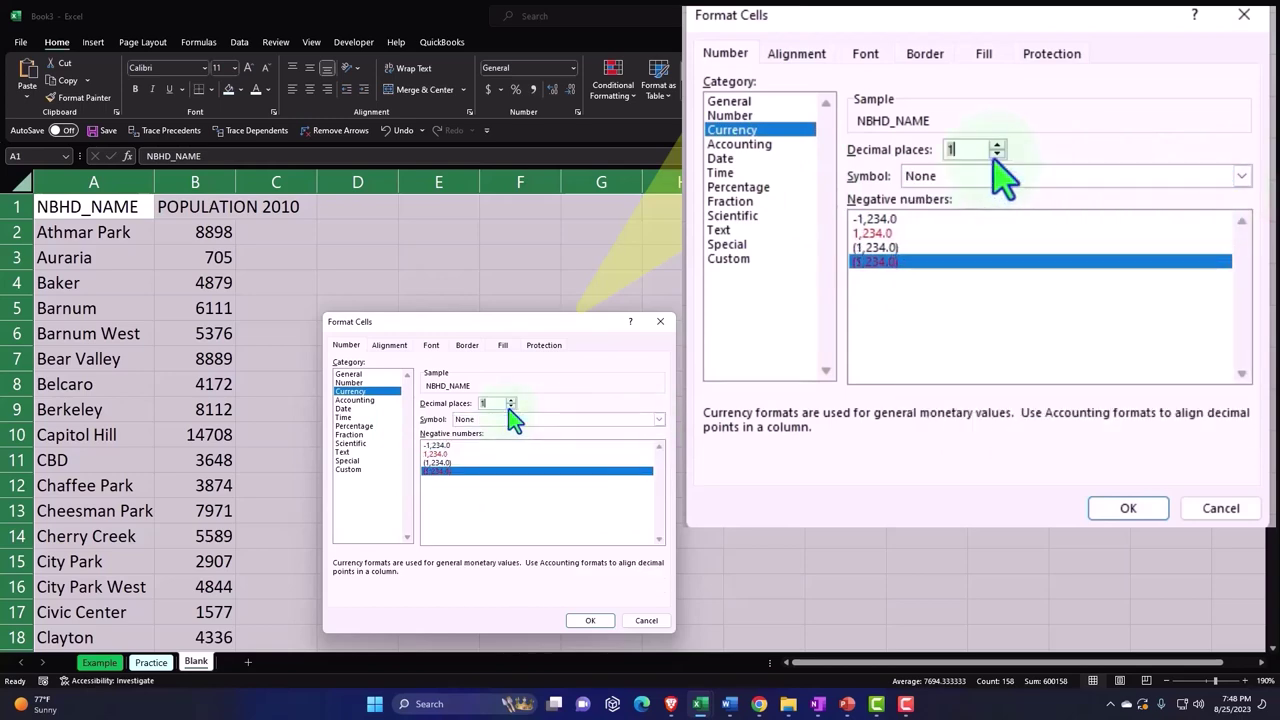
left_click(510, 406)
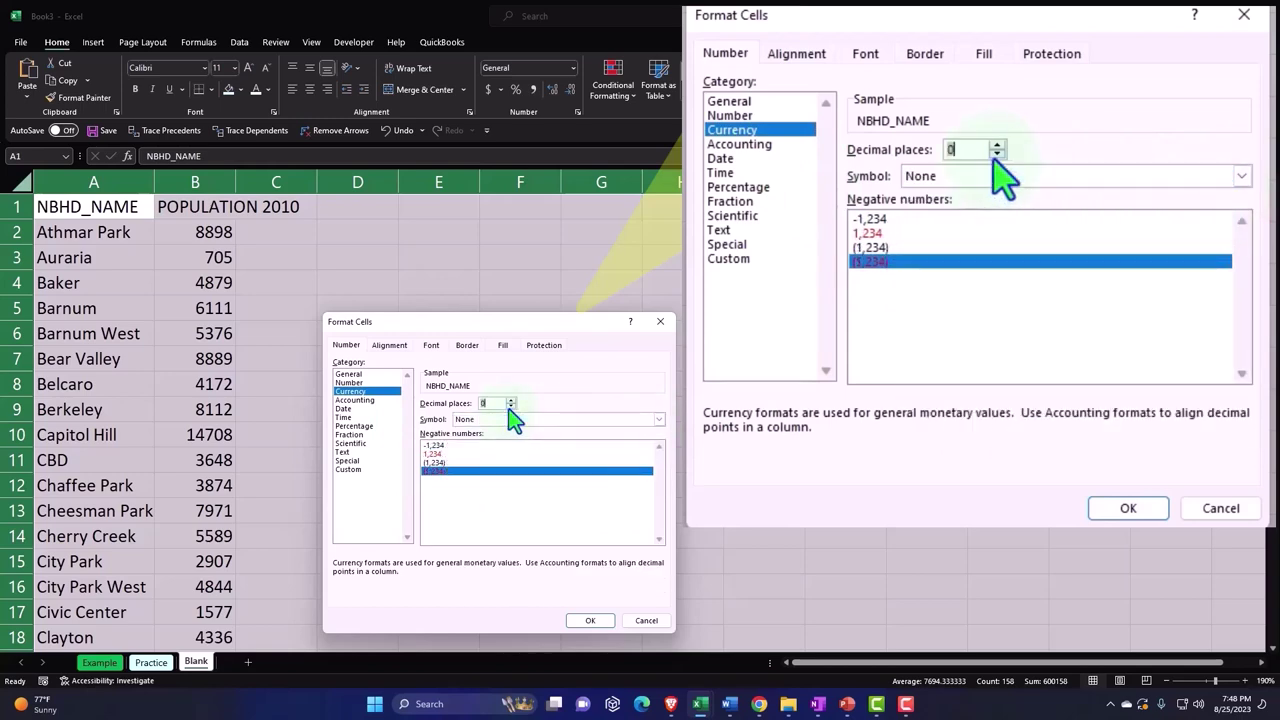
left_click(601, 616)
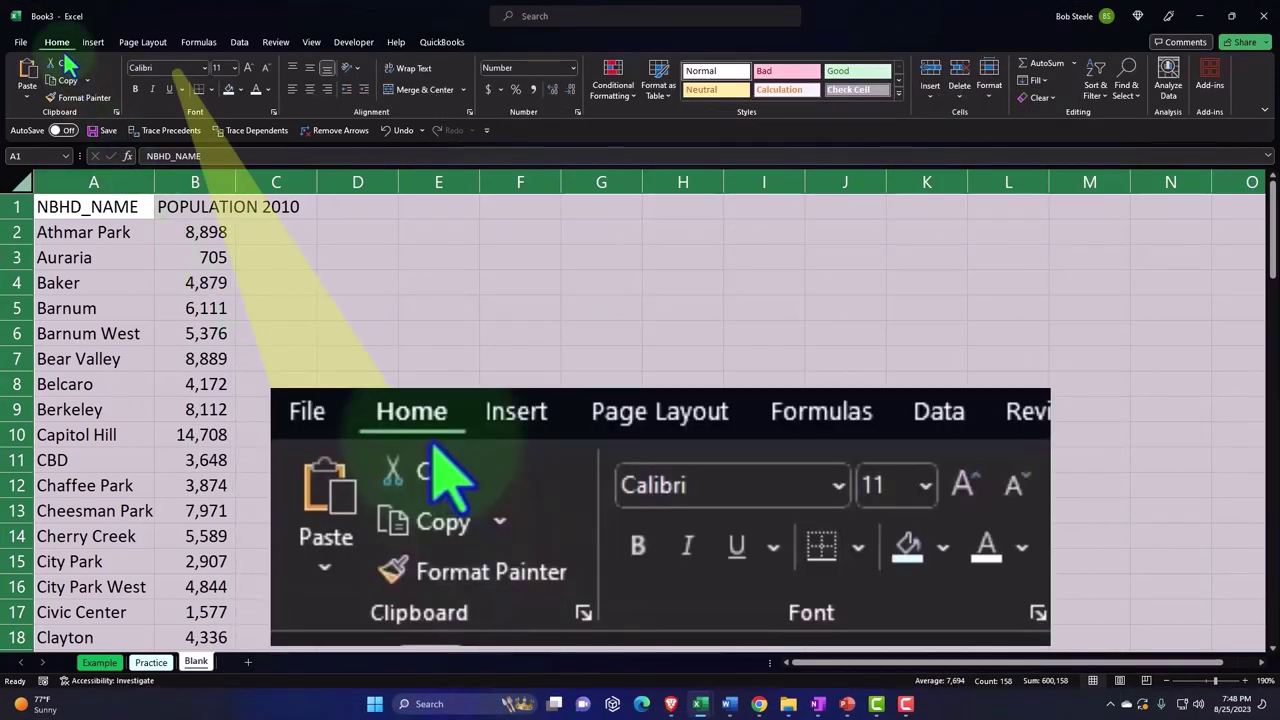
Bold the entire sheet, then select a cell inside the population data.
left_click(138, 91)
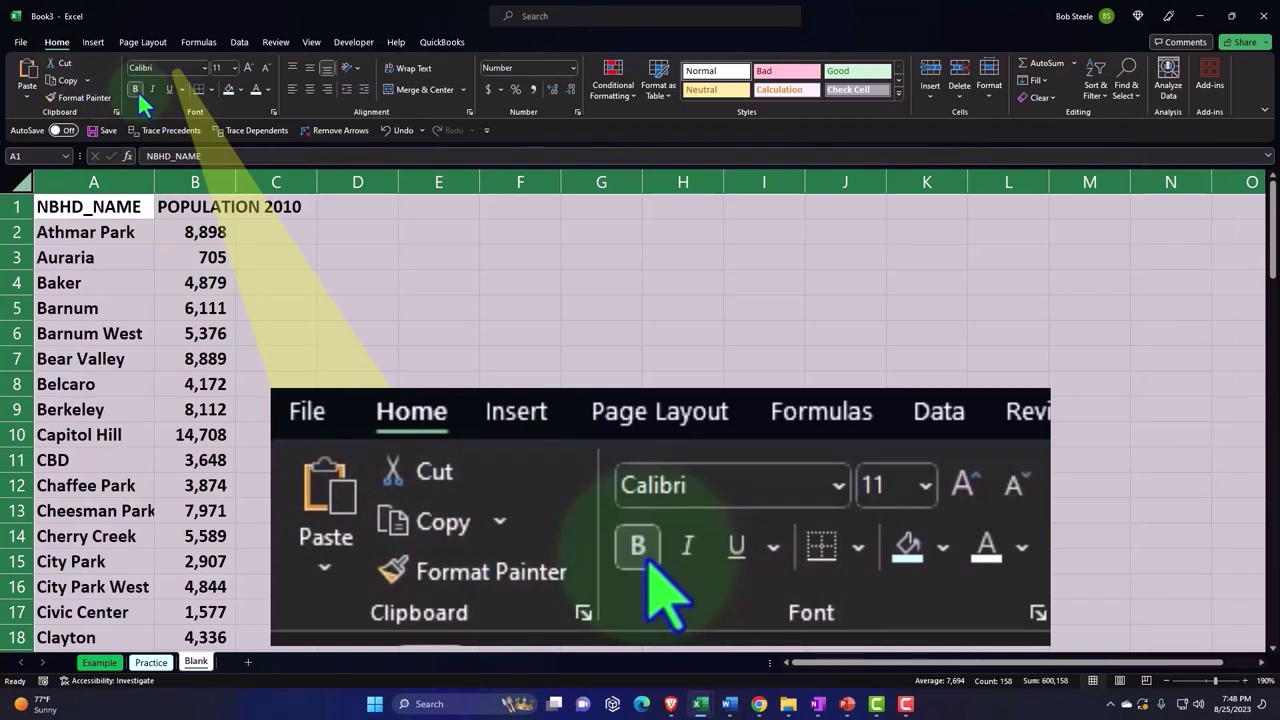
left_click(308, 306)
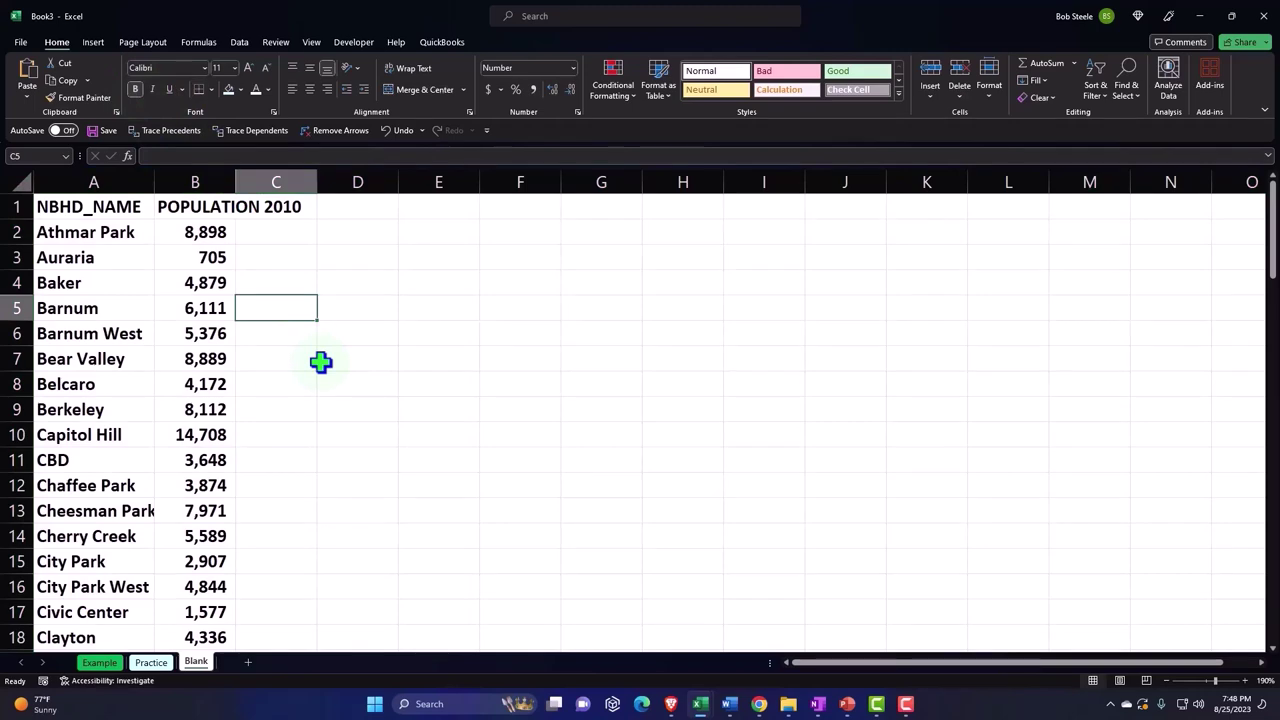
scroll(320, 362, "up", 3)
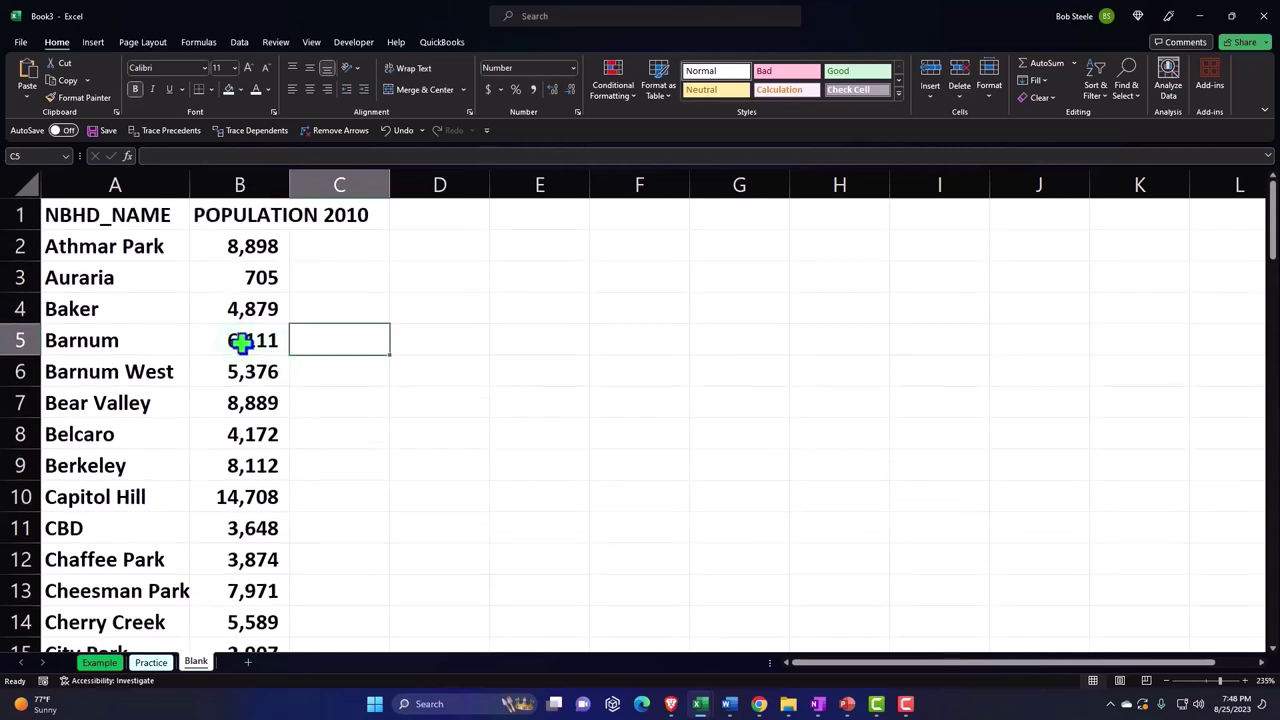
left_click(235, 340)
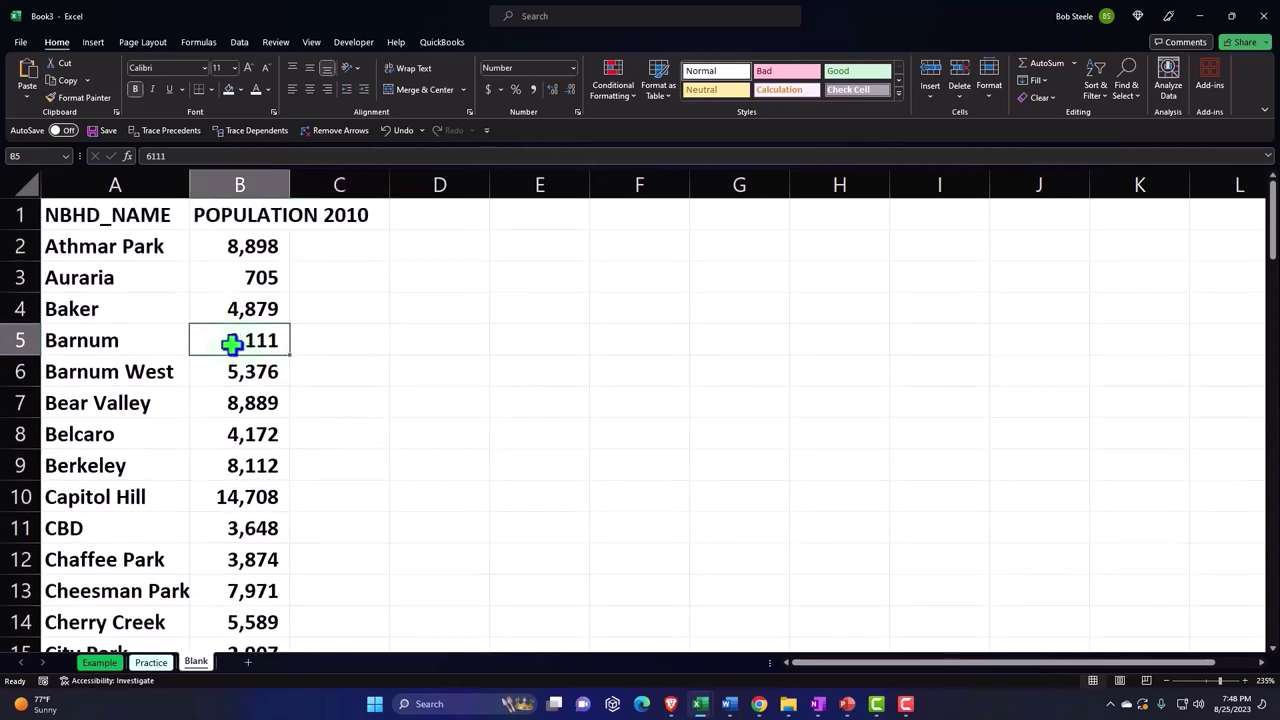
left_click(93, 42)
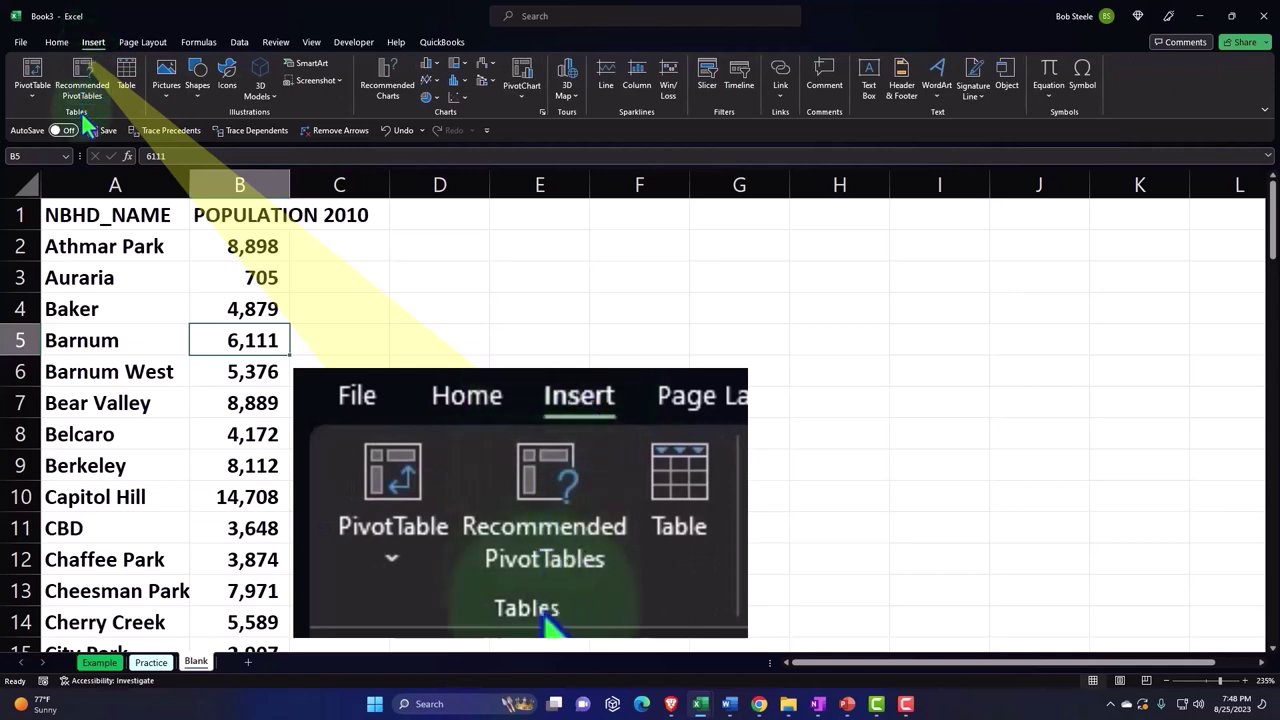
Turn A1:B79 into a table with headers and rename NBHD_NAME to NBHD NAME.
left_click(128, 84)
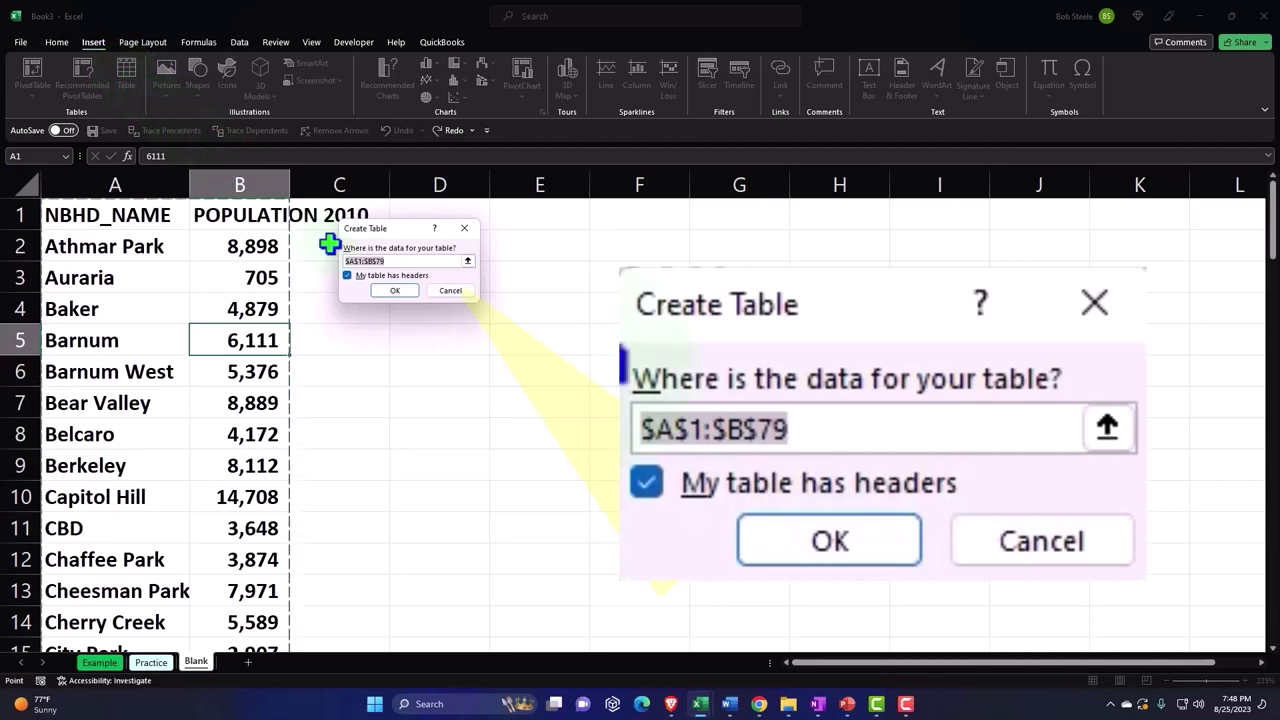
left_click(378, 295)
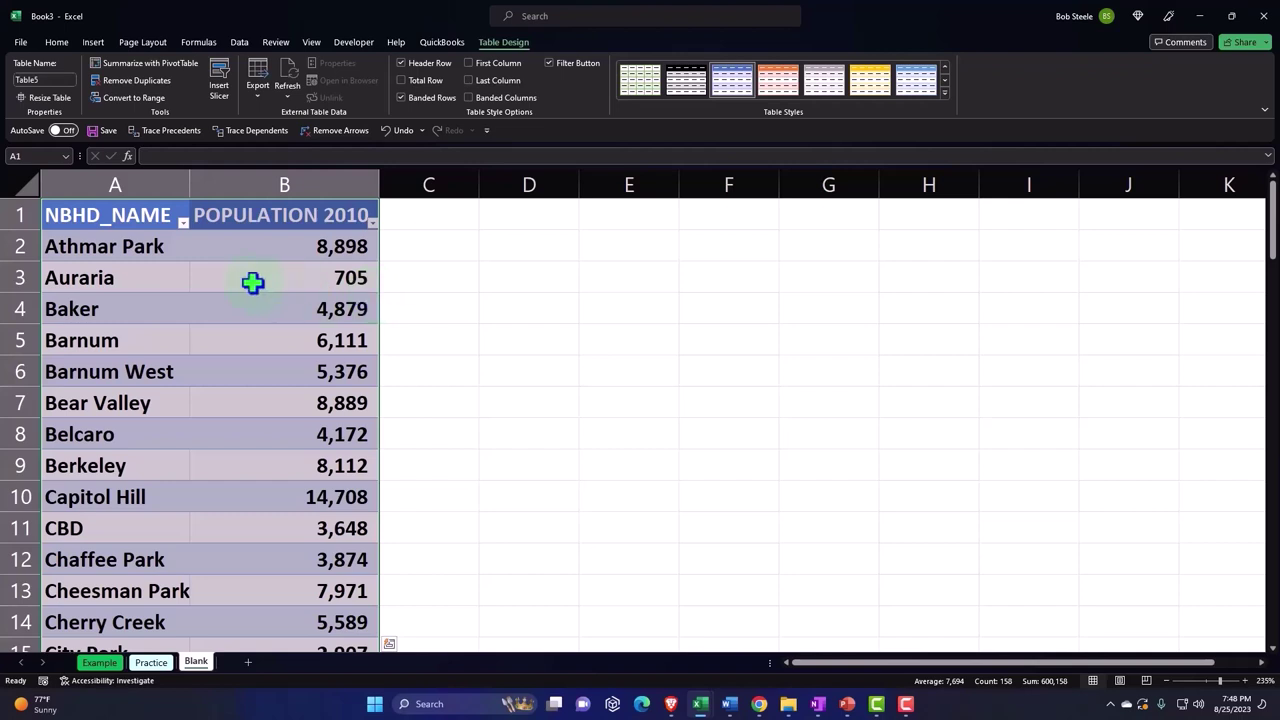
double_click(113, 217)
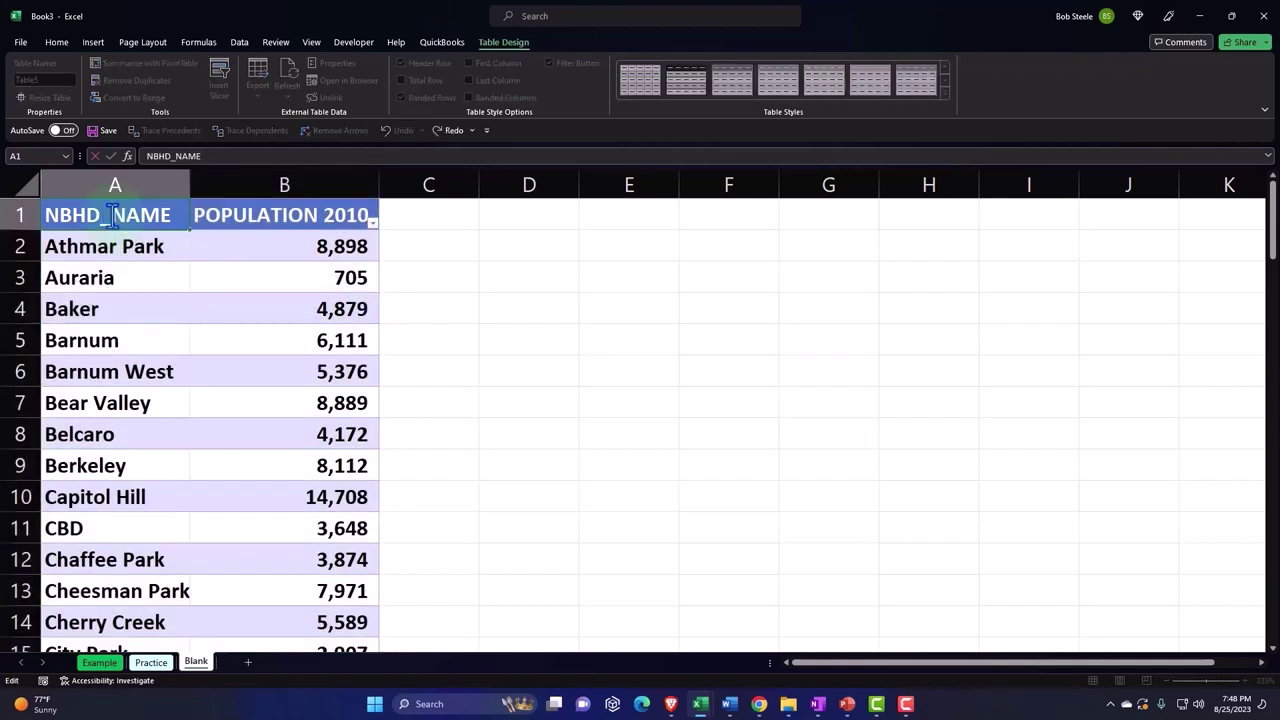
key("BackSpace")
left_click(275, 267)
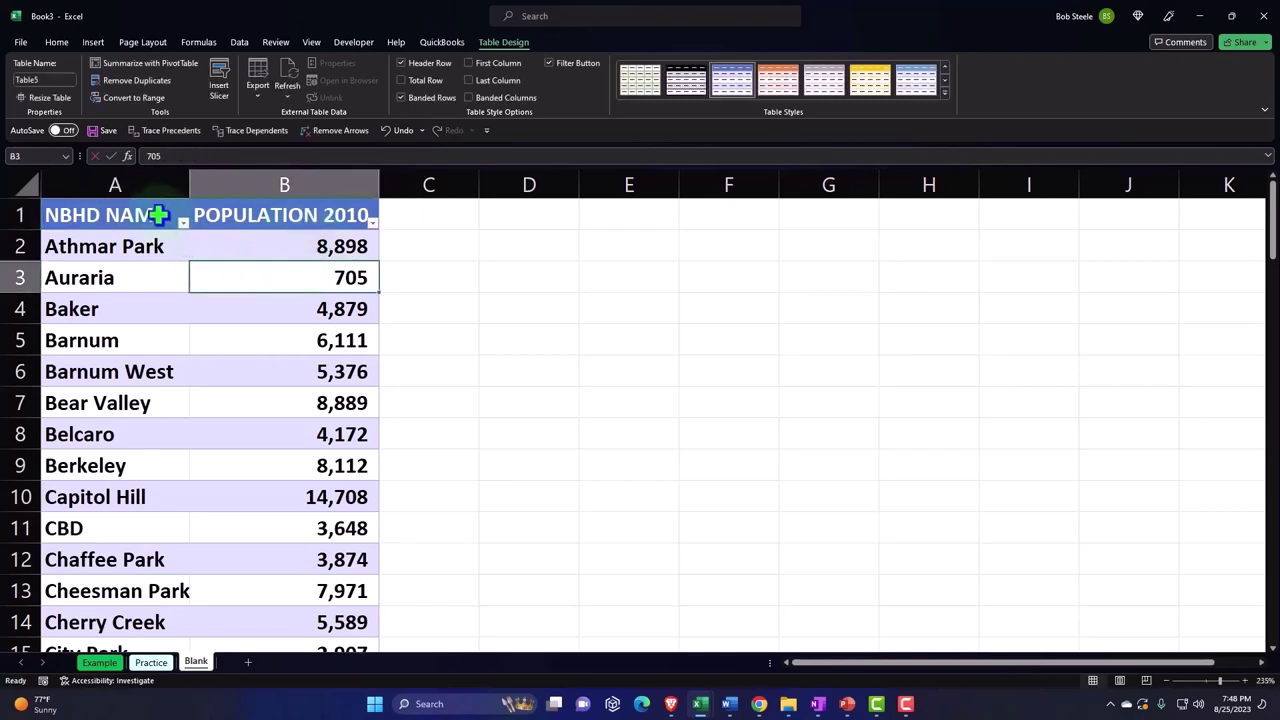
left_click_drag(153, 212, 197, 209)
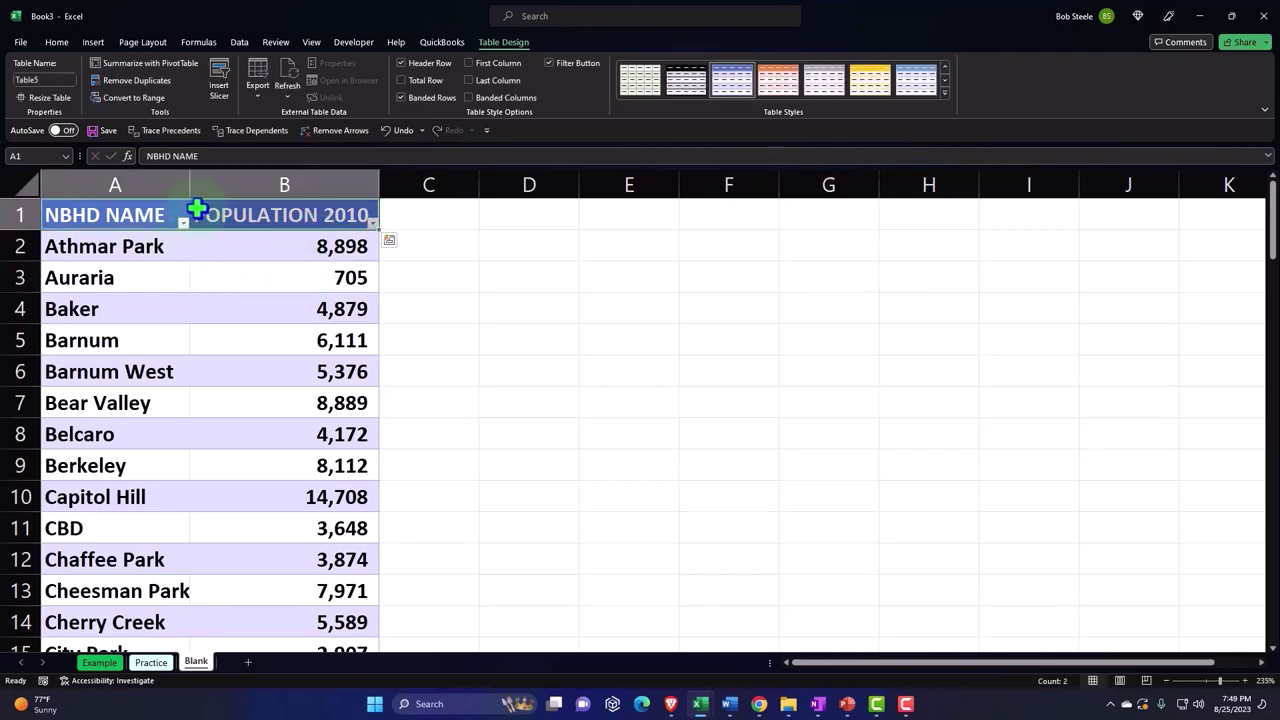
Centre the NBHD NAME and POPULATION headers and narrow column B.
left_click(60, 46)
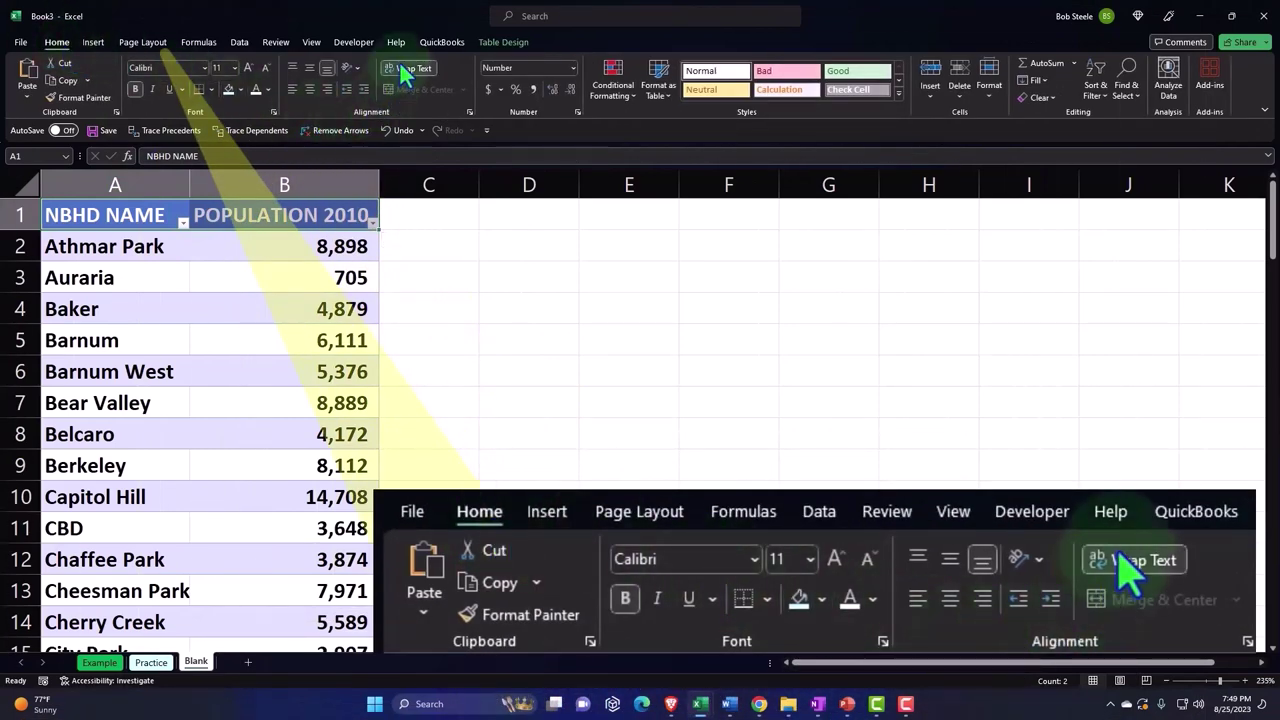
left_click(311, 90)
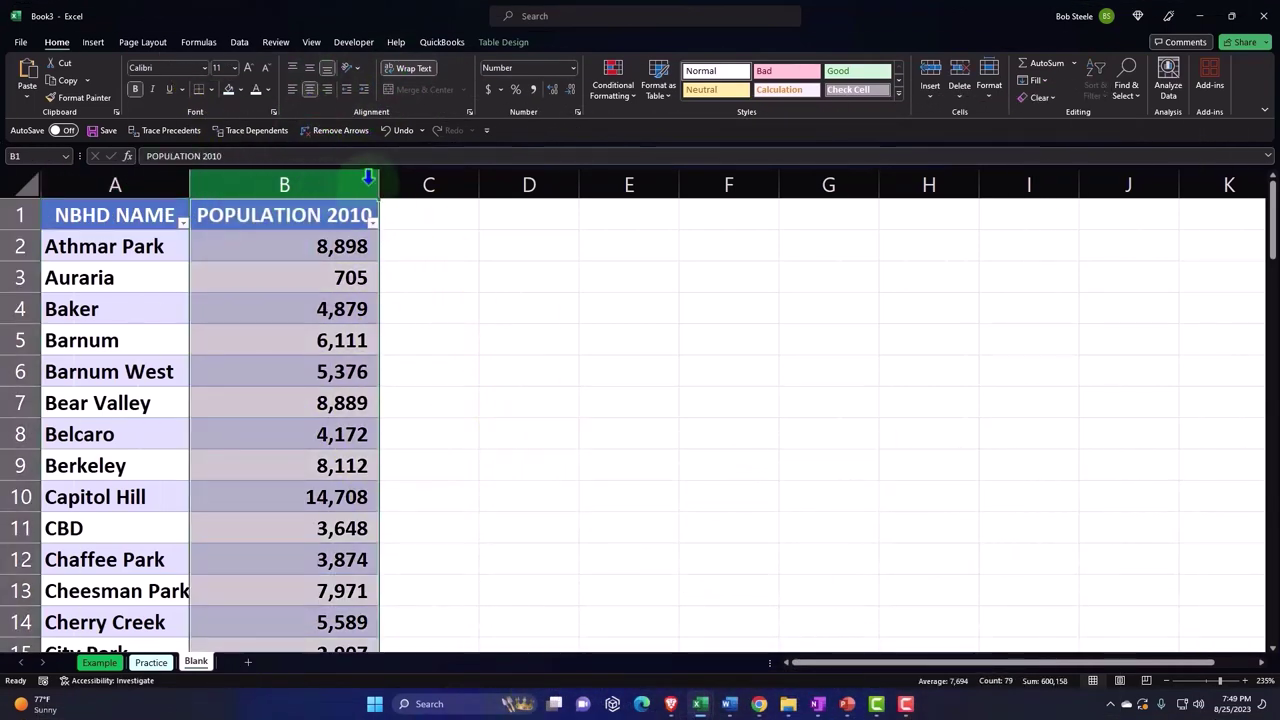
left_click_drag(379, 185, 329, 185)
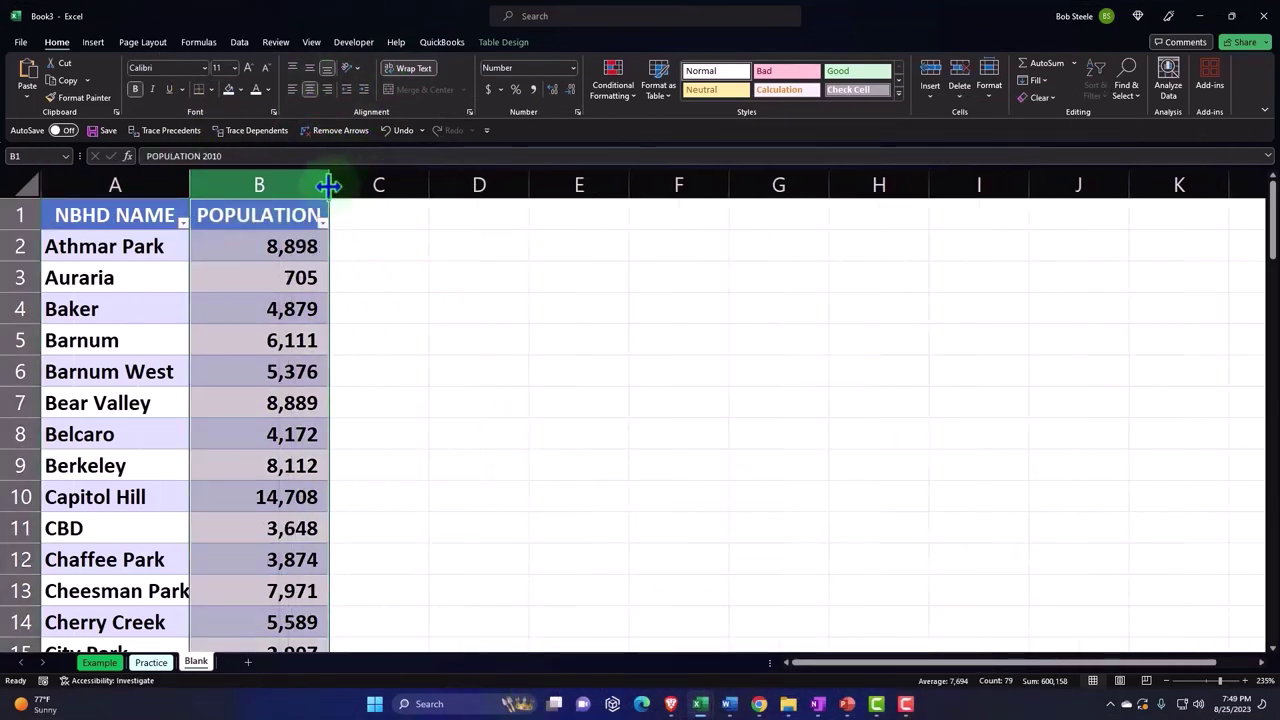
left_click(110, 250)
Sort names A to Z, then population largest to smallest so Montbello's 30,348 leads.
left_click(185, 222)
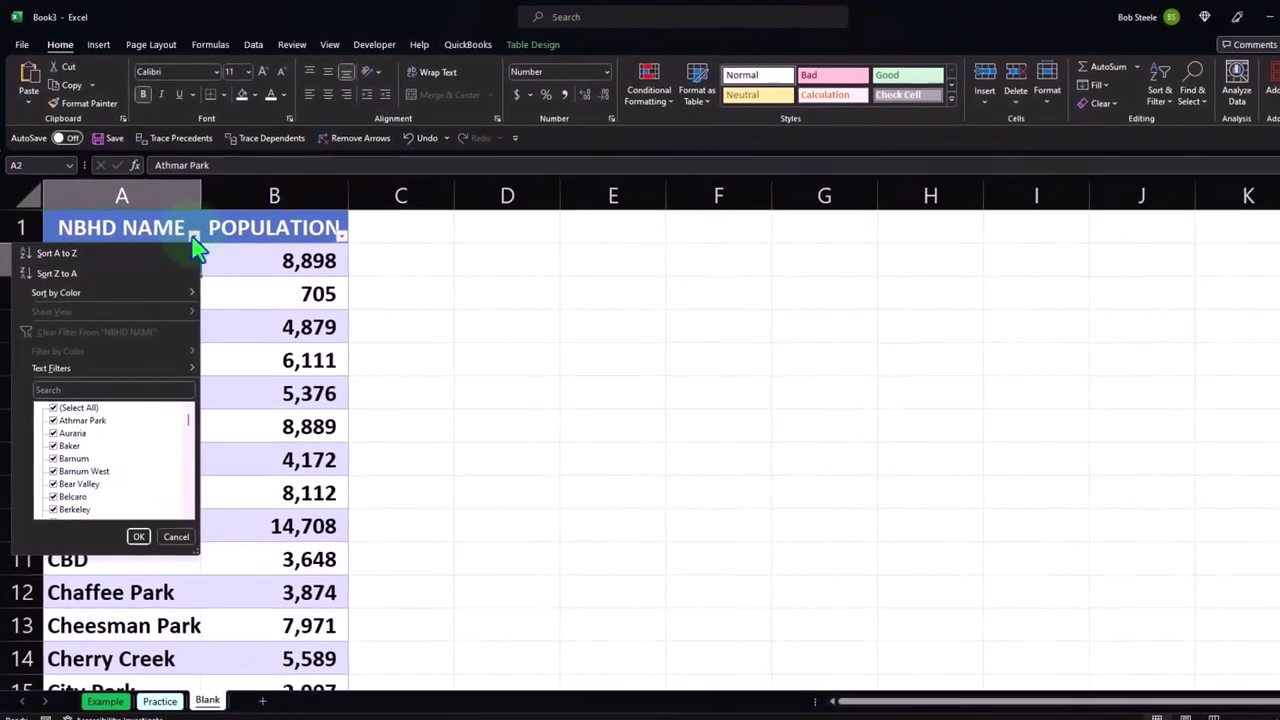
left_click(153, 250)
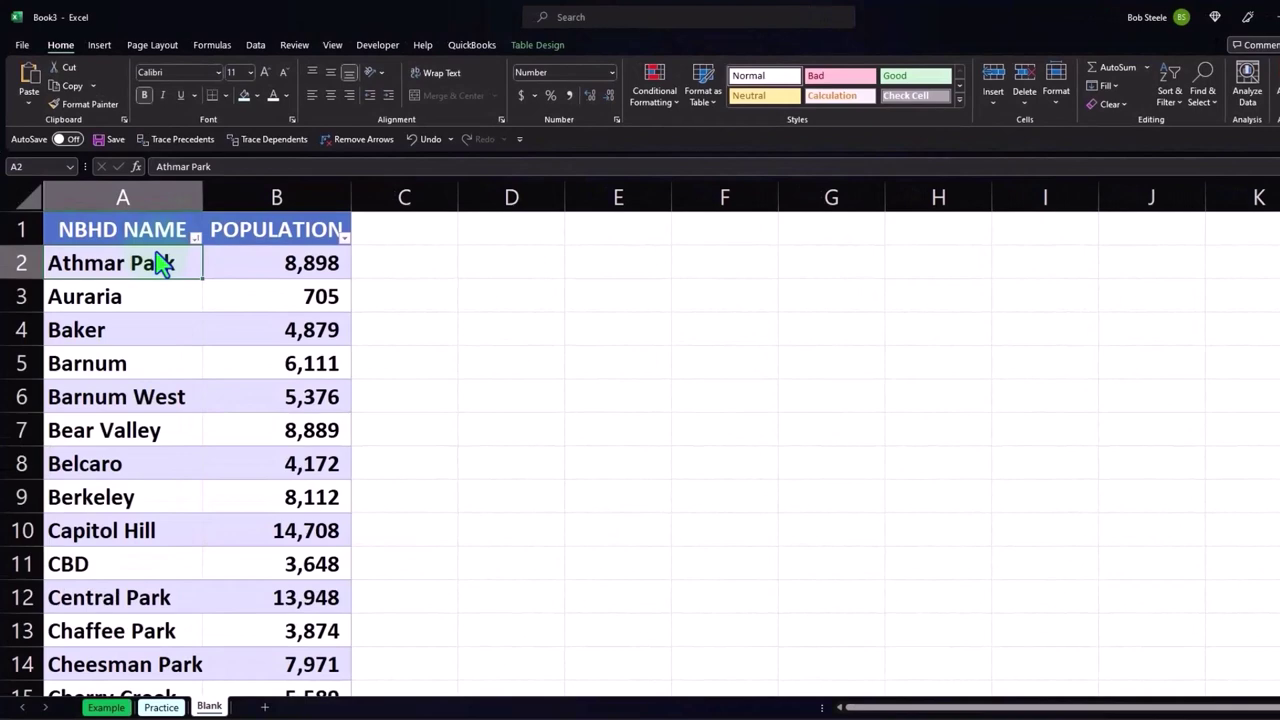
left_click(290, 230)
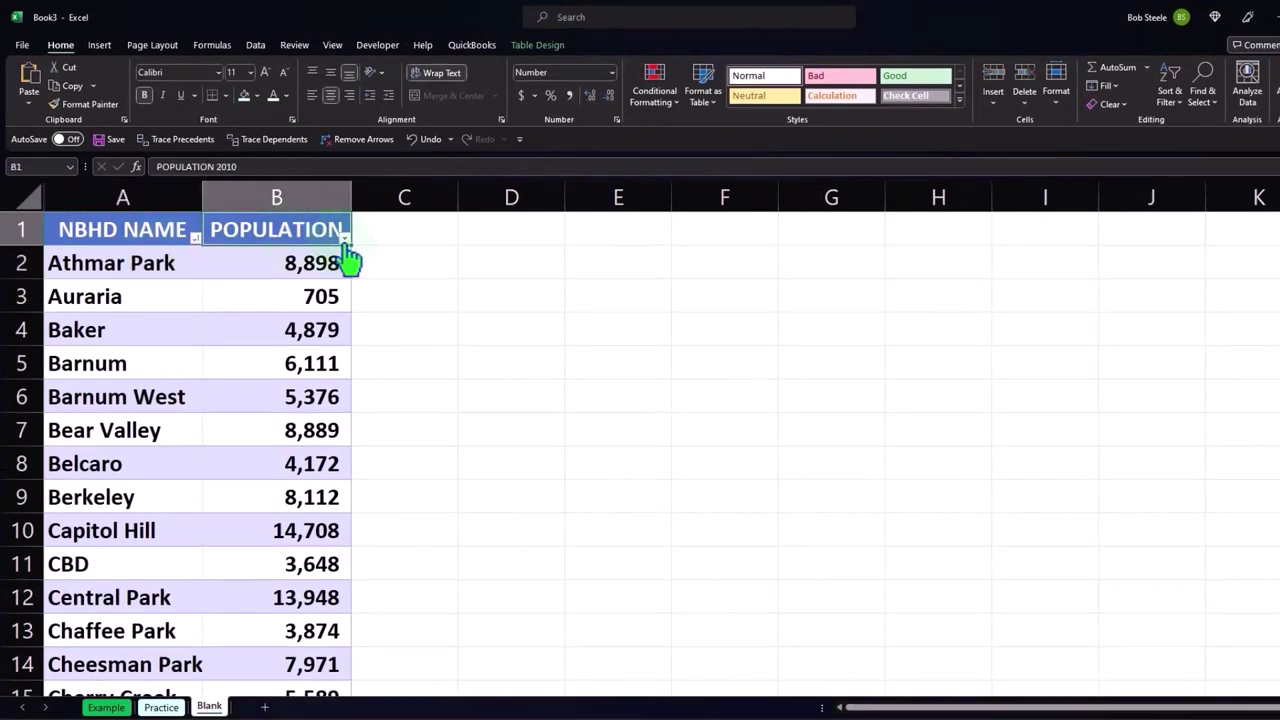
left_click(344, 240)
left_click(325, 254)
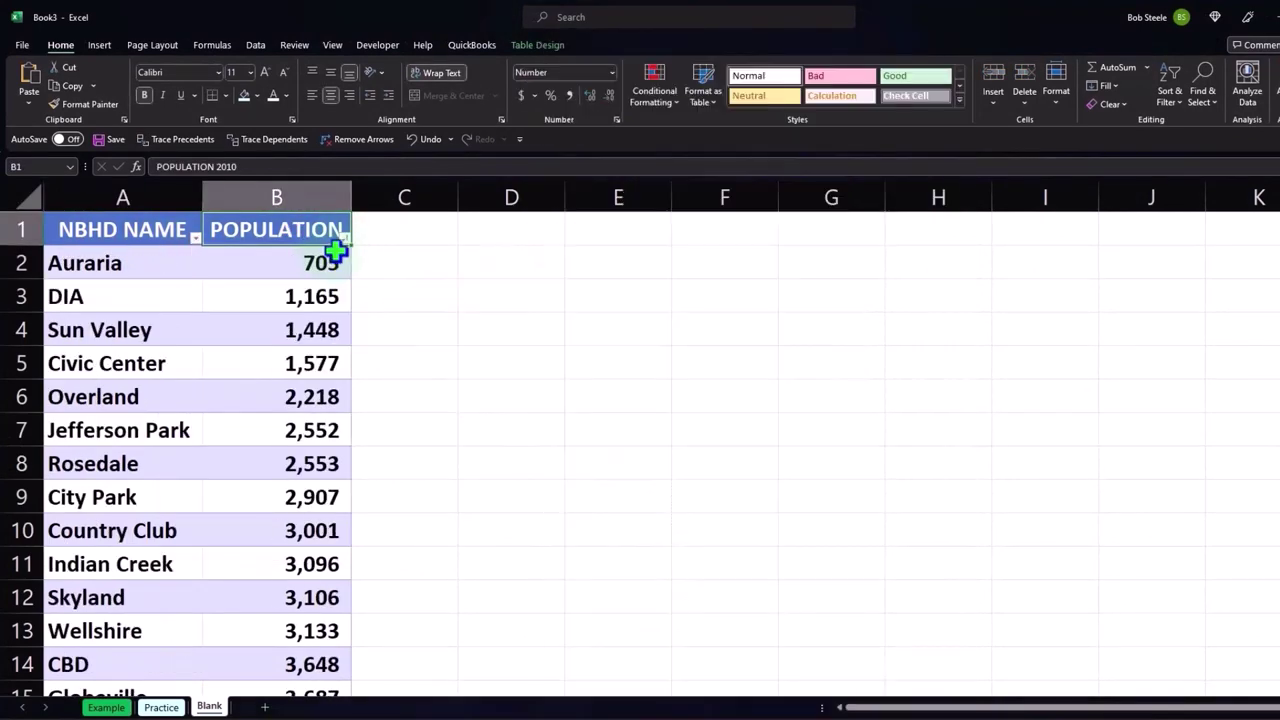
left_click(344, 237)
left_click(305, 274)
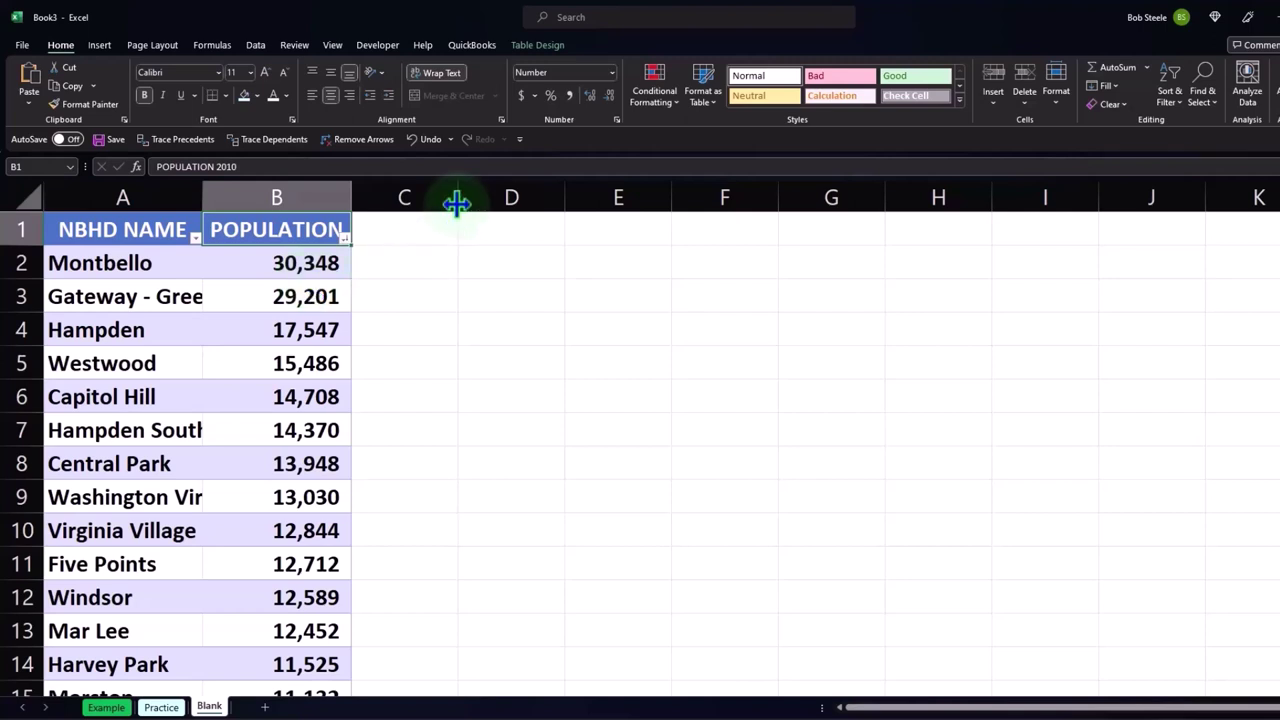
Shrink column C to a thin spacer, widen column D, and start typing 'Mean - Average' in D2.
left_click_drag(457, 203, 392, 203)
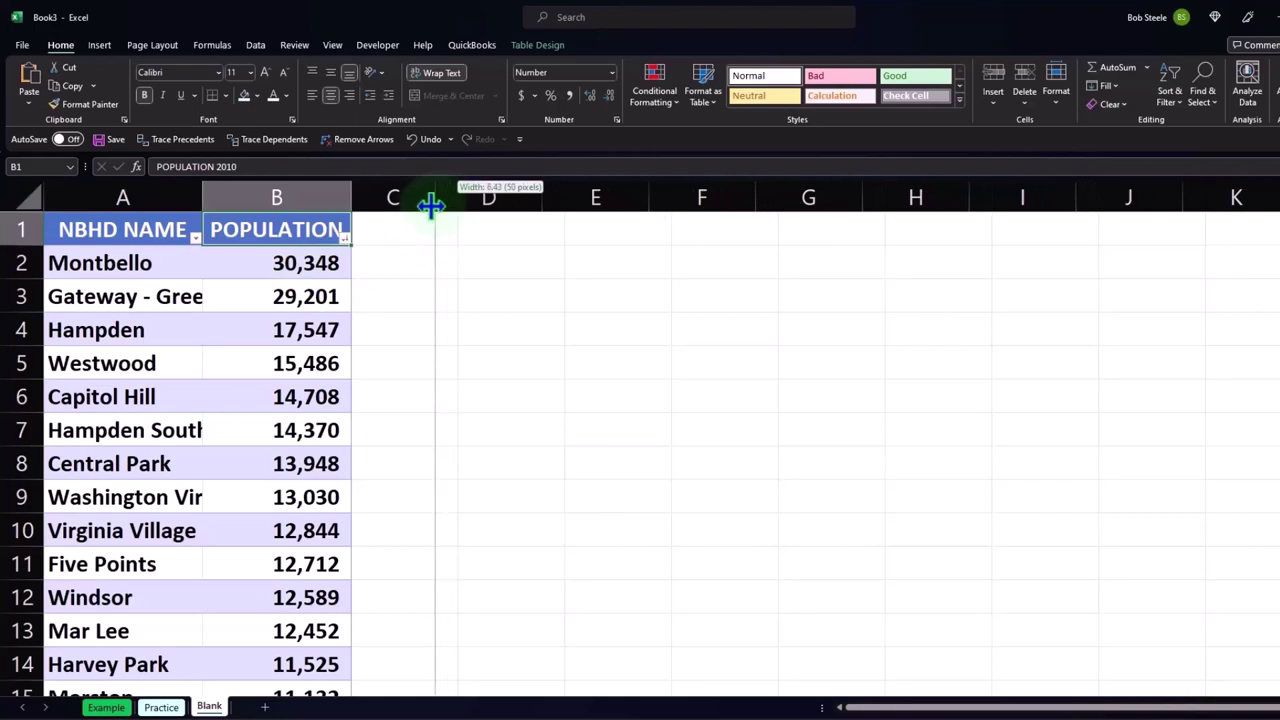
left_click_drag(392, 203, 373, 203)
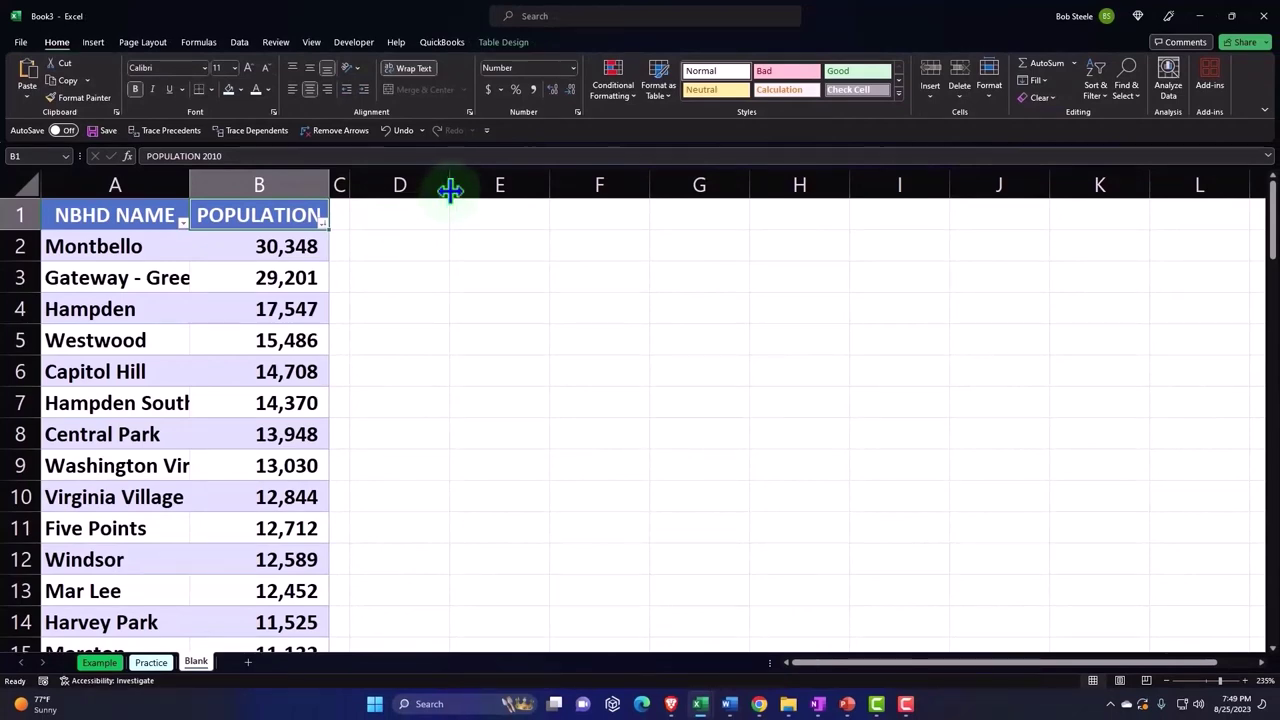
left_click_drag(449, 190, 547, 199)
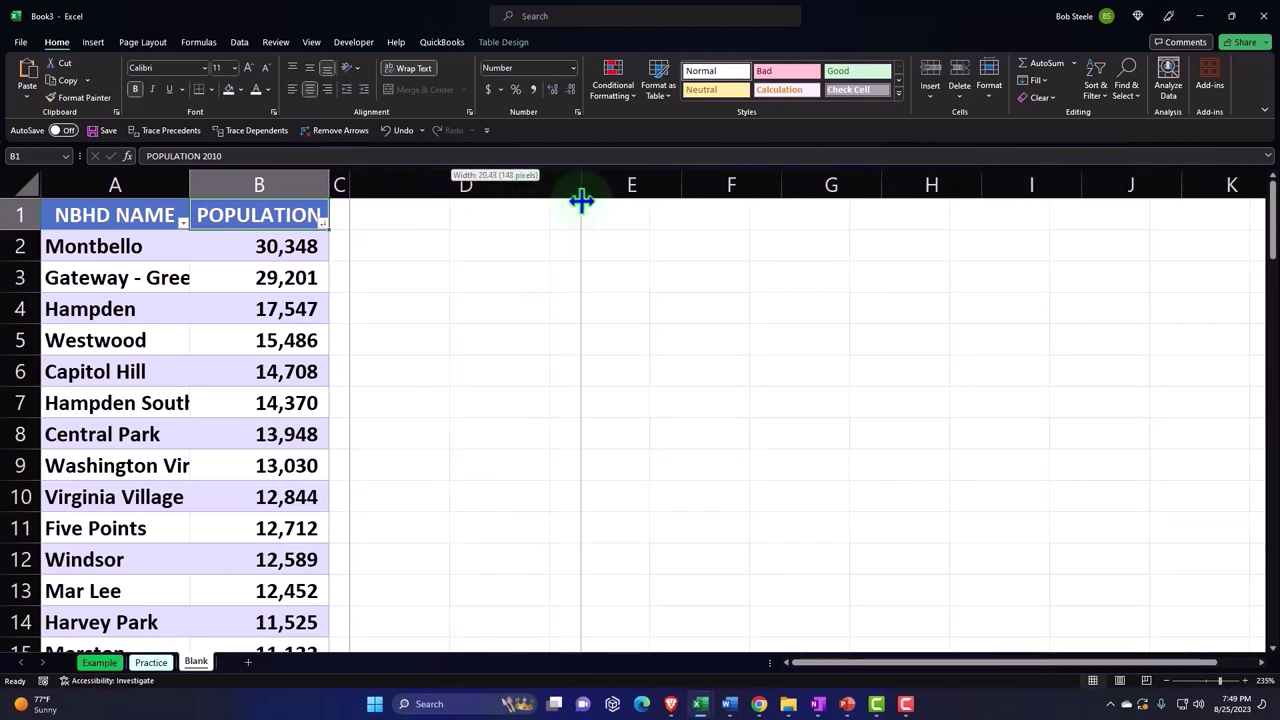
left_click_drag(547, 199, 581, 197)
left_click(452, 250)
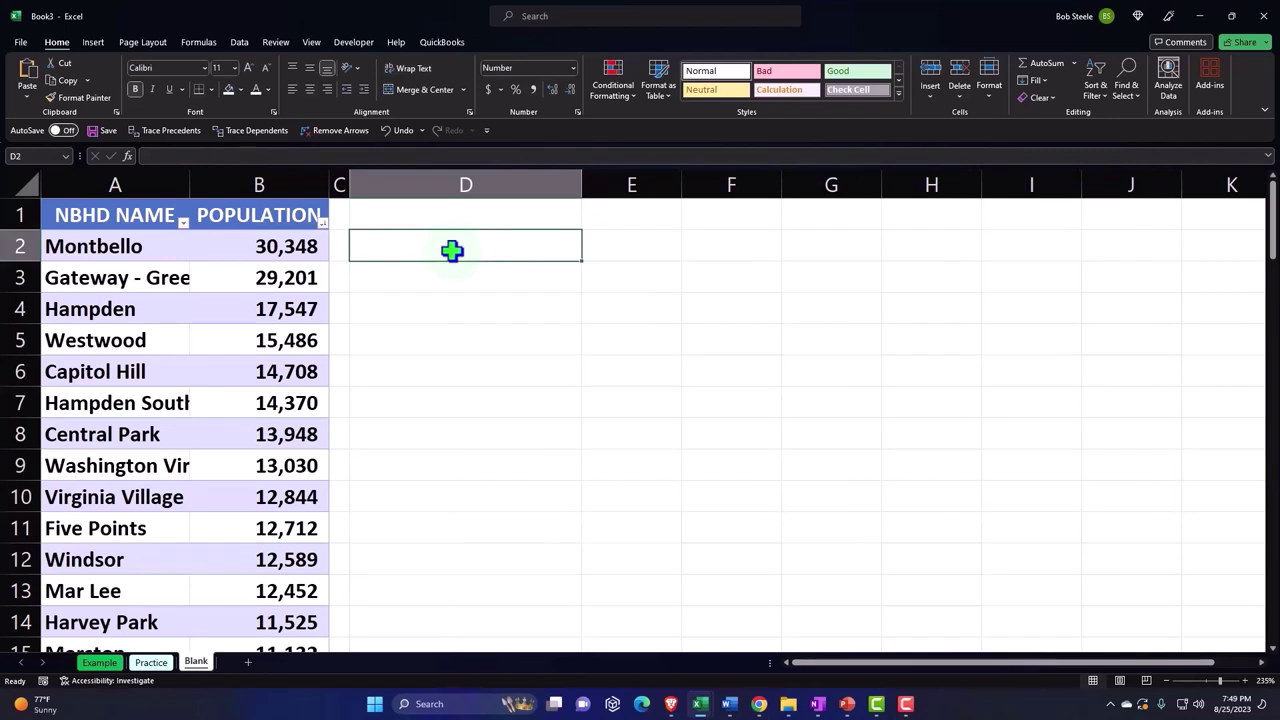
type("Mean - A")
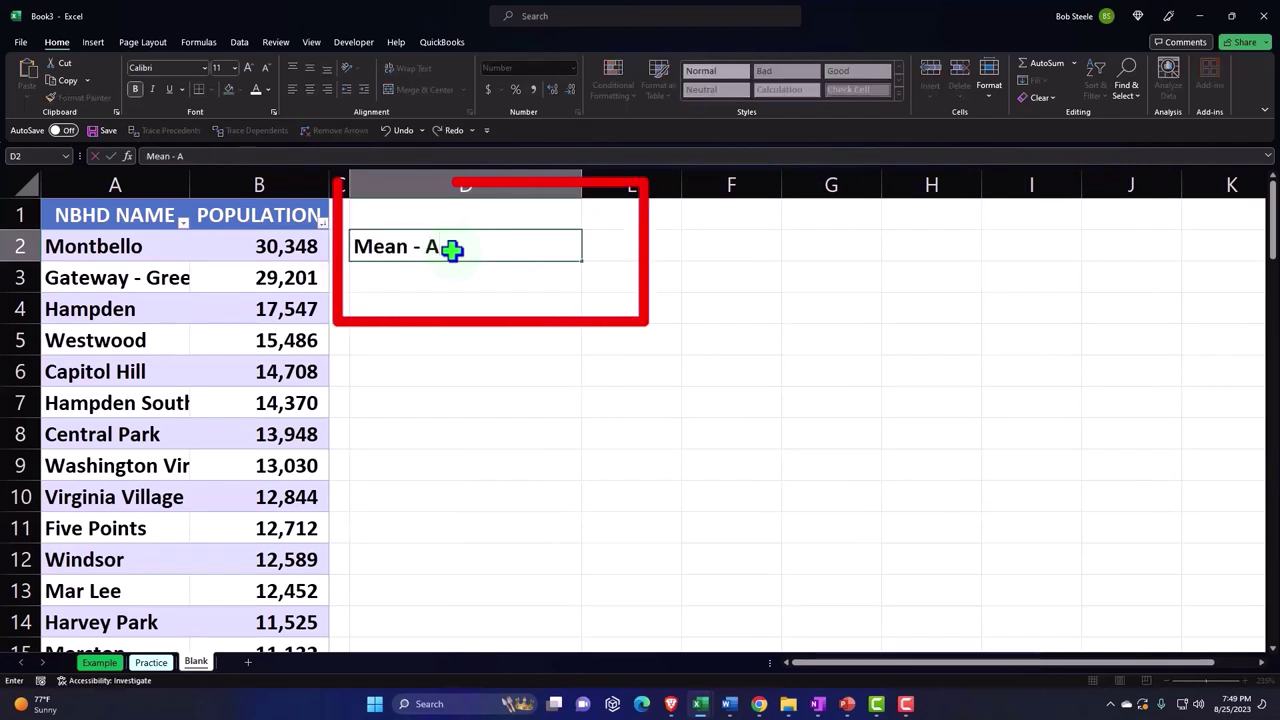
type("verage")
Enter the labels Min, Q1, Median Q2, Q3 and Max below Mean - Average in column D.
key("Return")
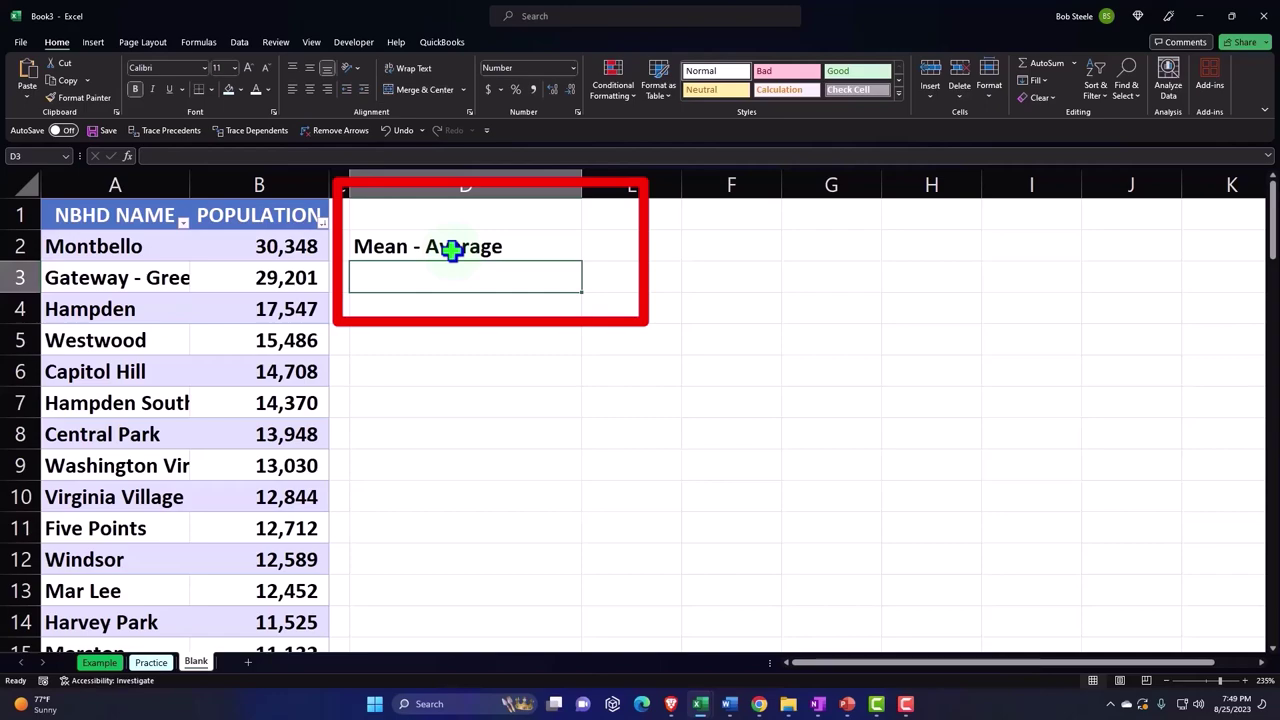
type("Min")
key("Return")
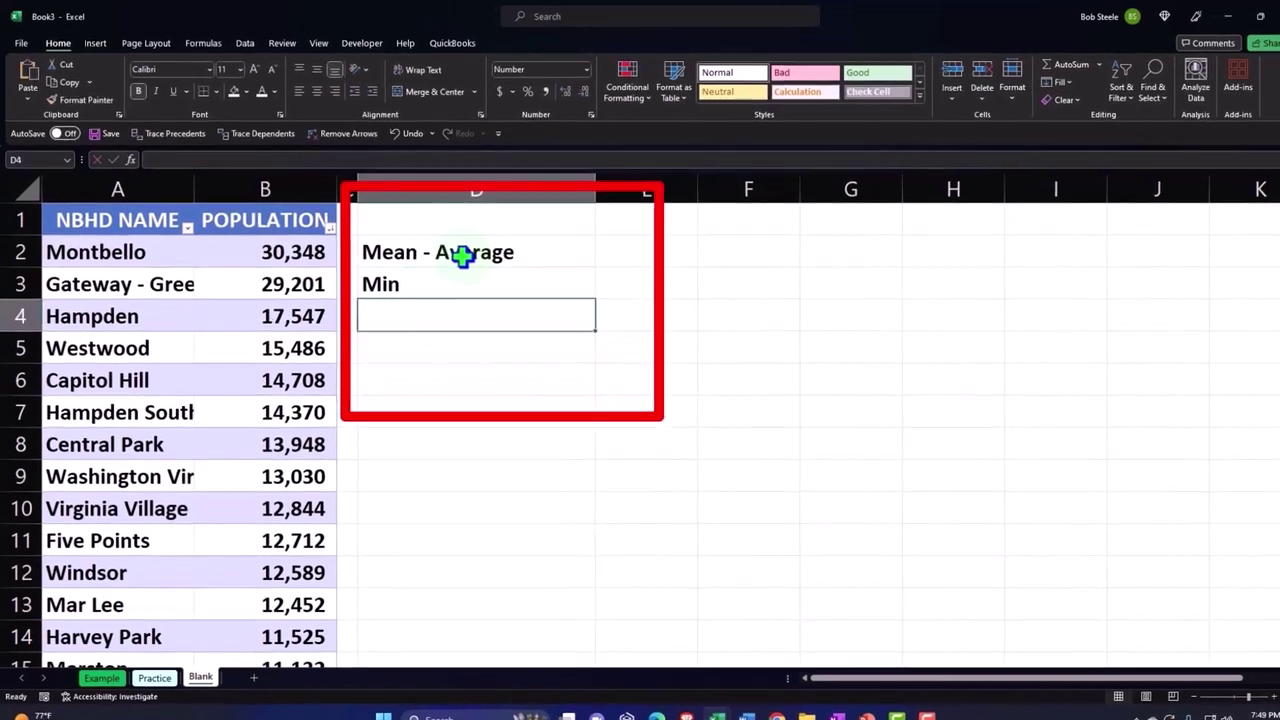
type("Q1")
key("Return")
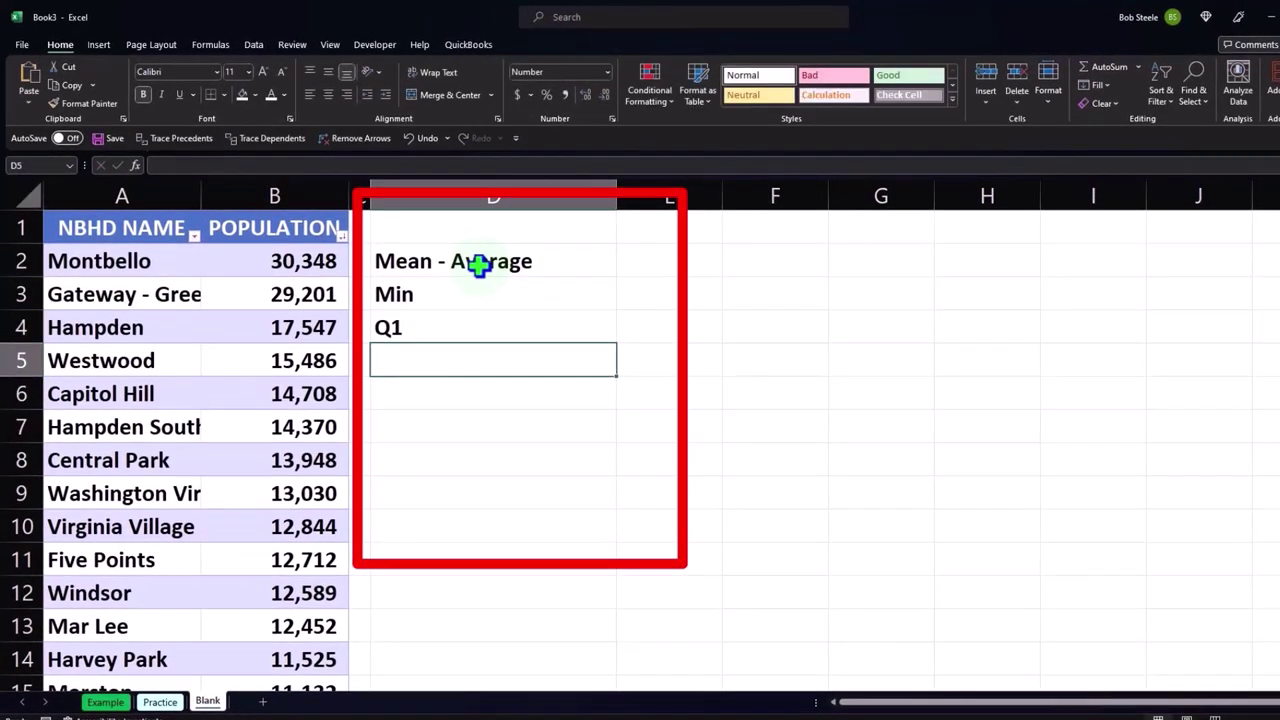
type("Med")
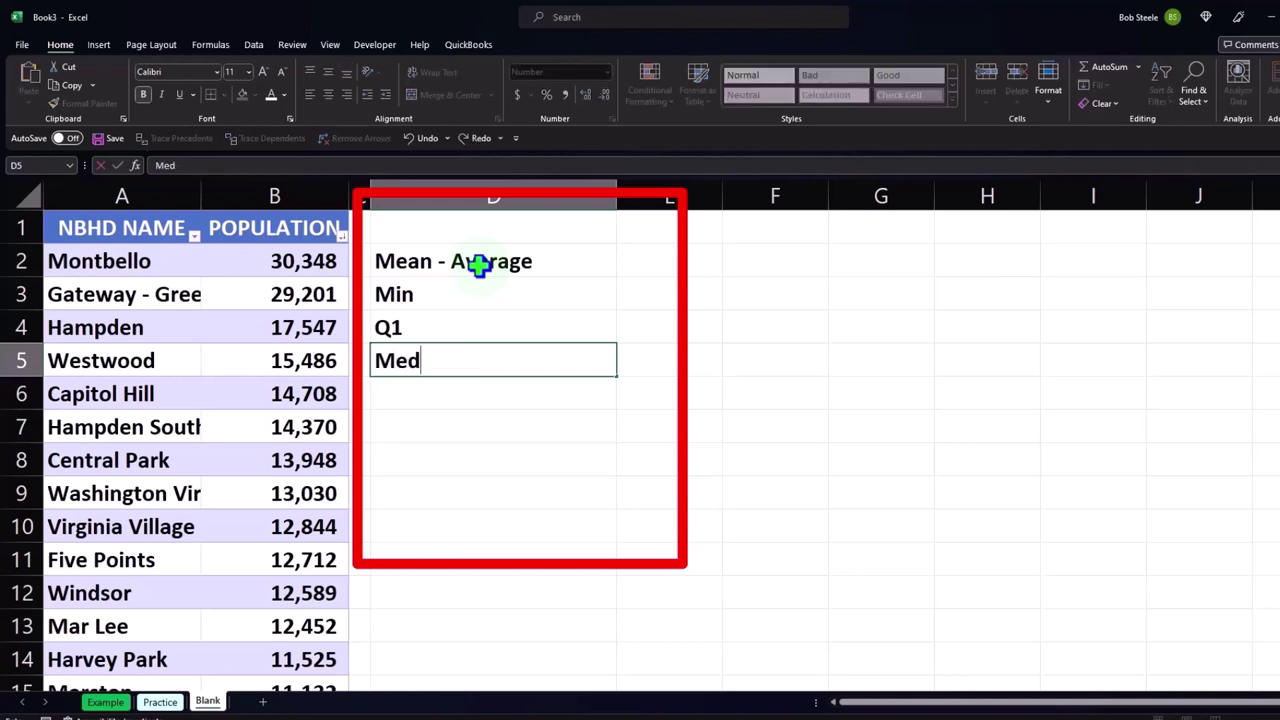
type("ian Q")
type("2")
key("Return")
type("QA")
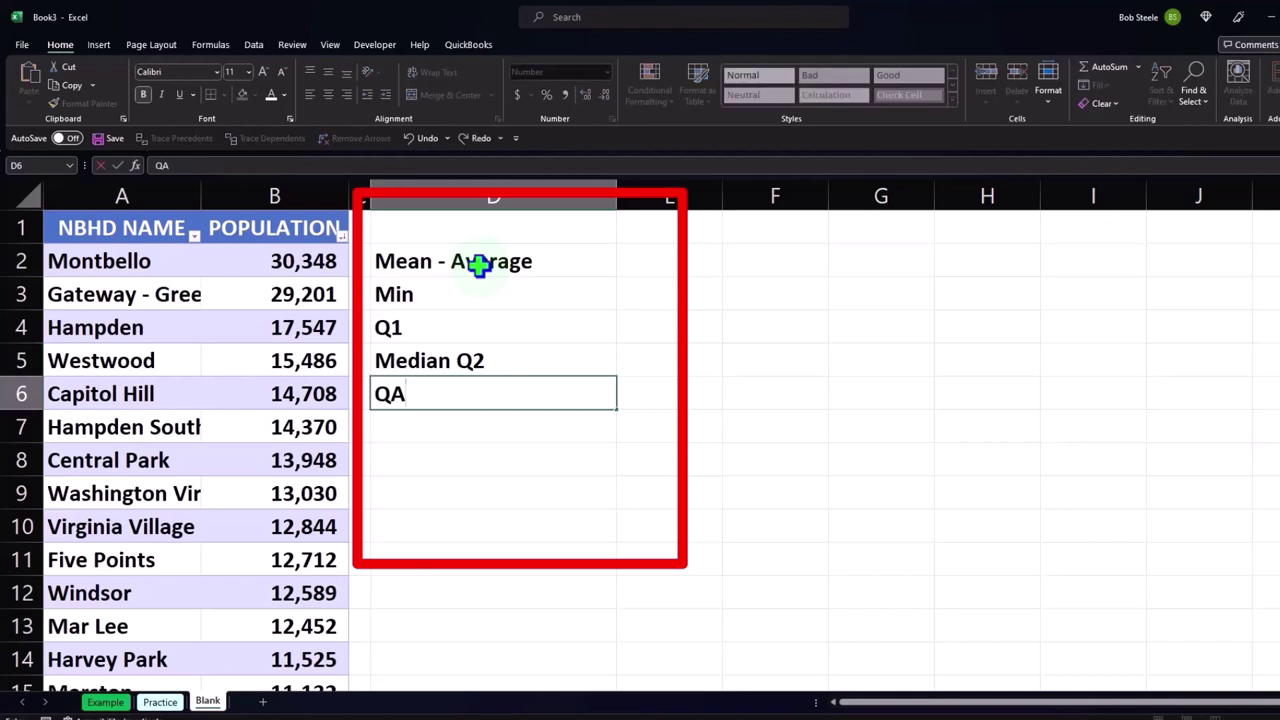
key("BackSpace")
type("3")
key("Return")
type("Ma")
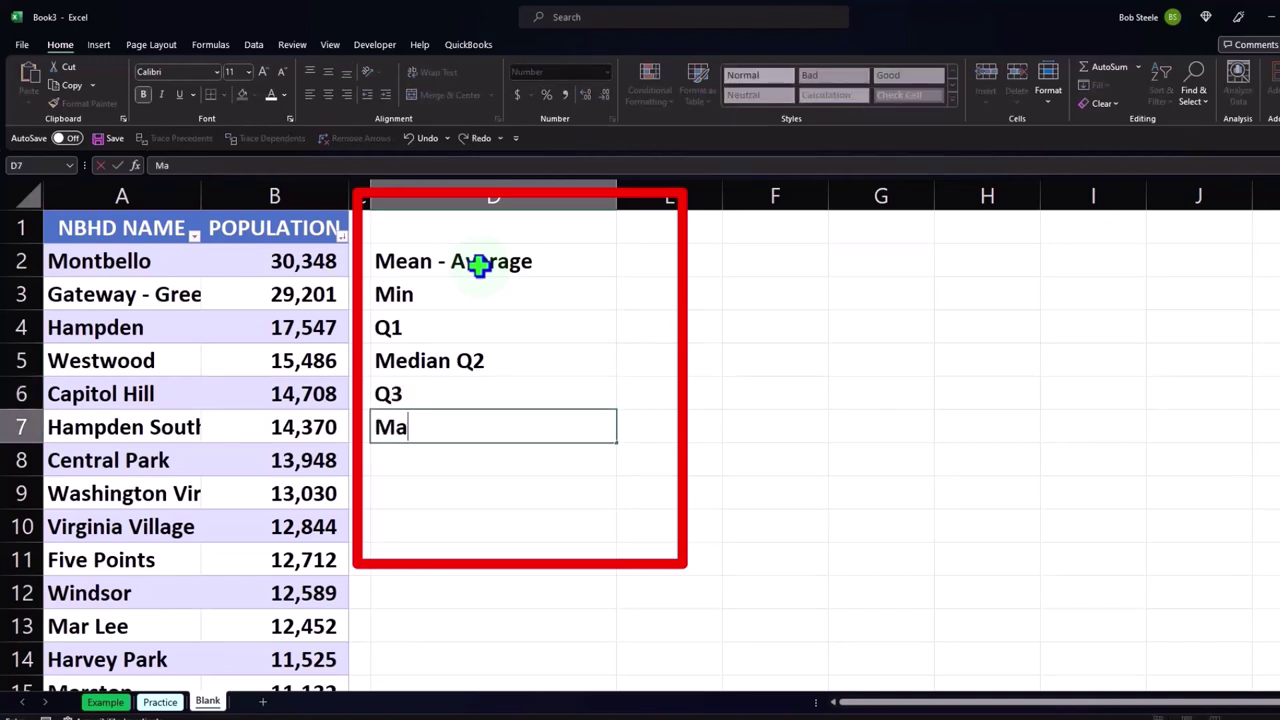
type("x")
key("Return")
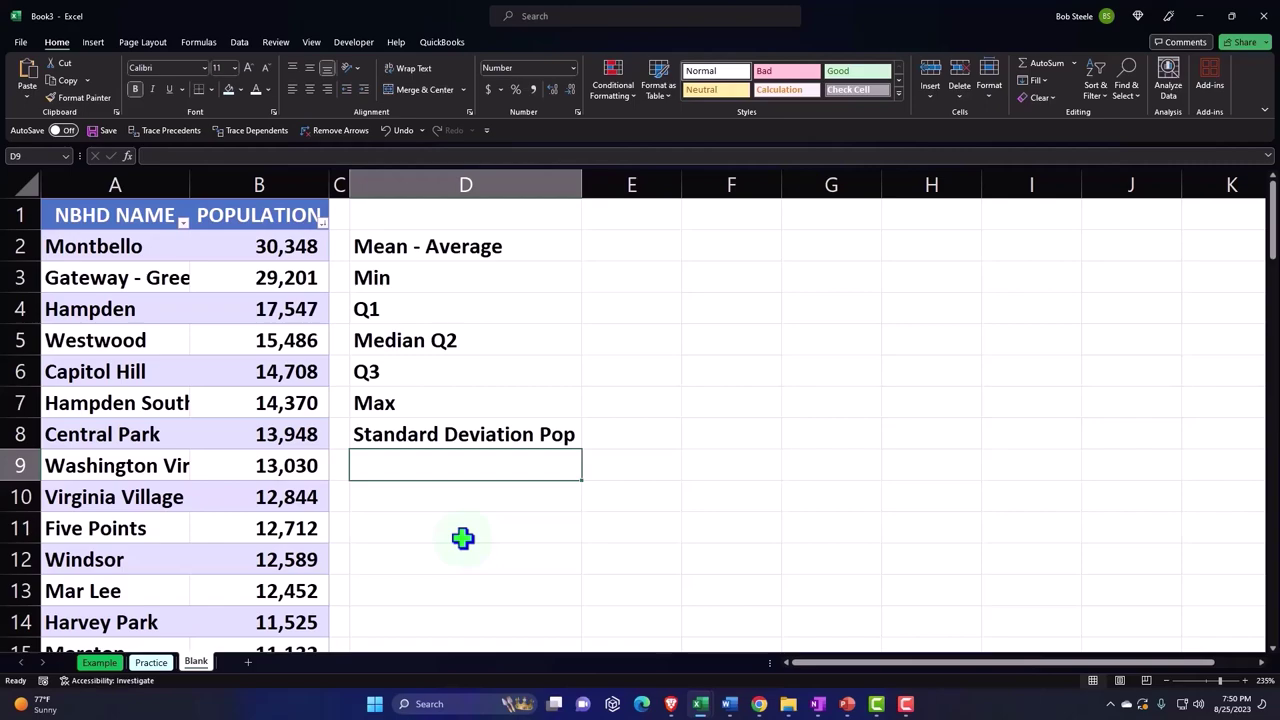
Add the Variance Pop label and move to cell E2 beside Mean.
type("Var")
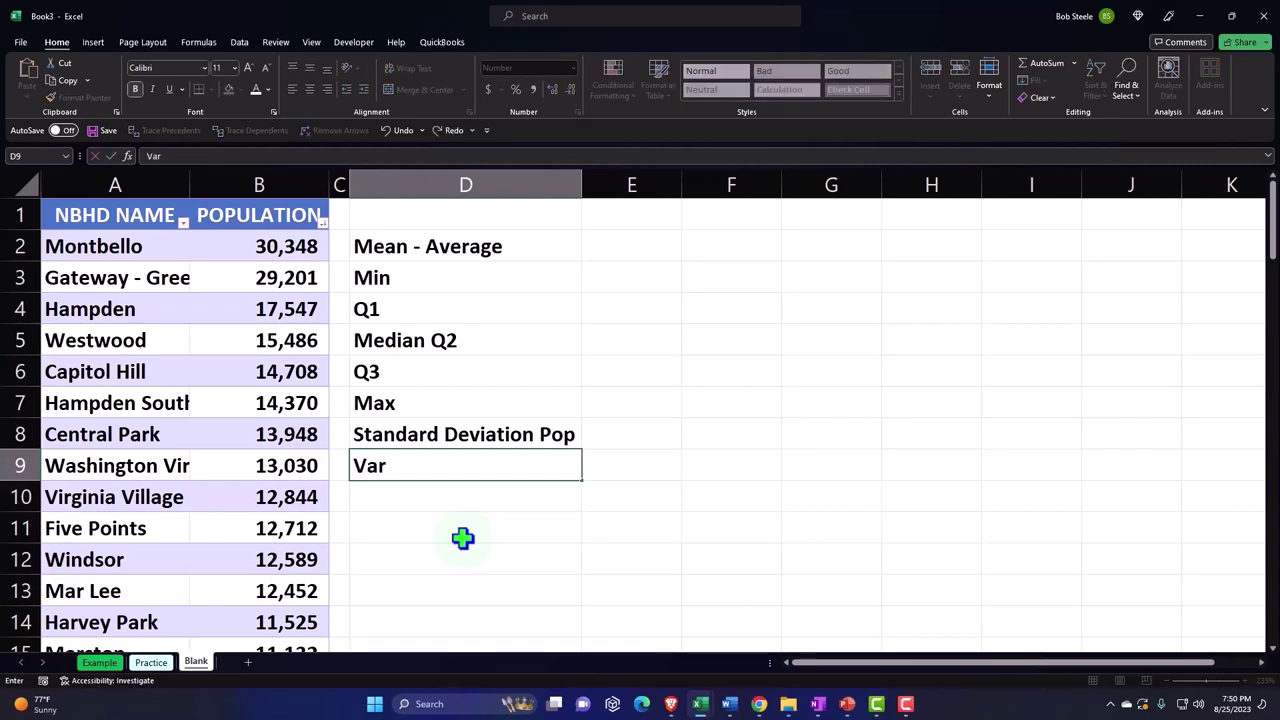
type("iance Po")
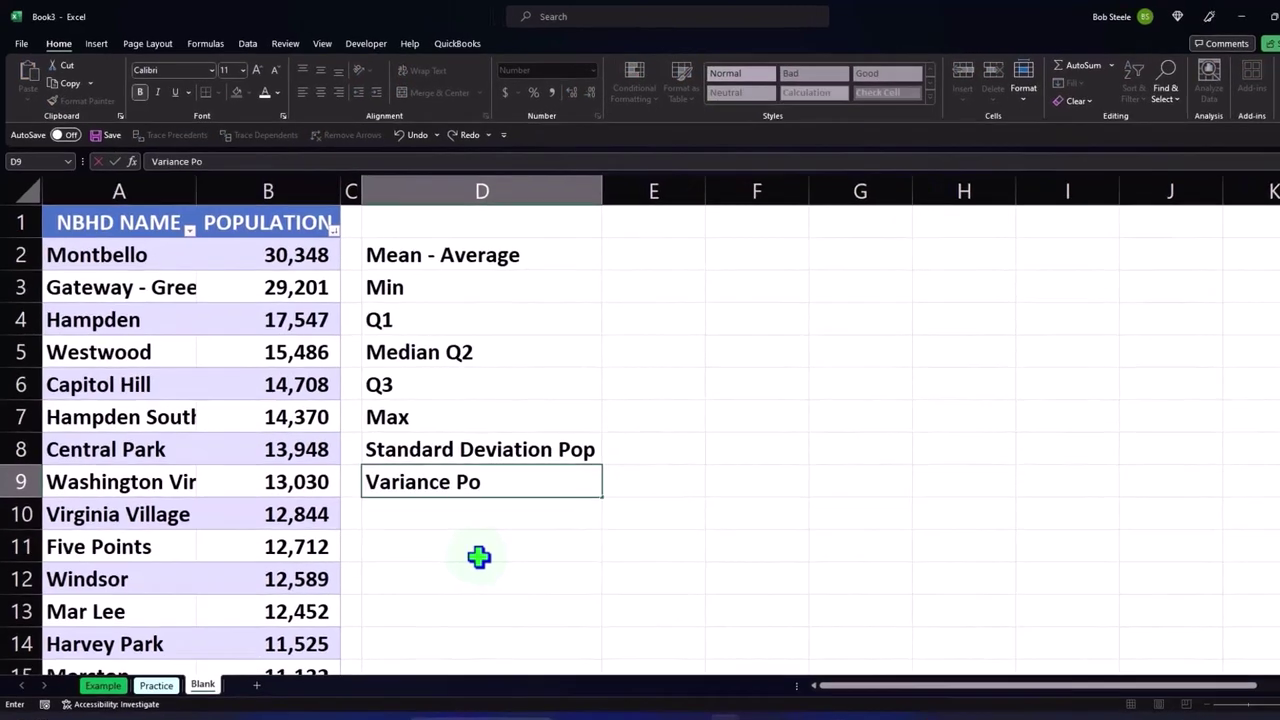
type("p")
key("Return")
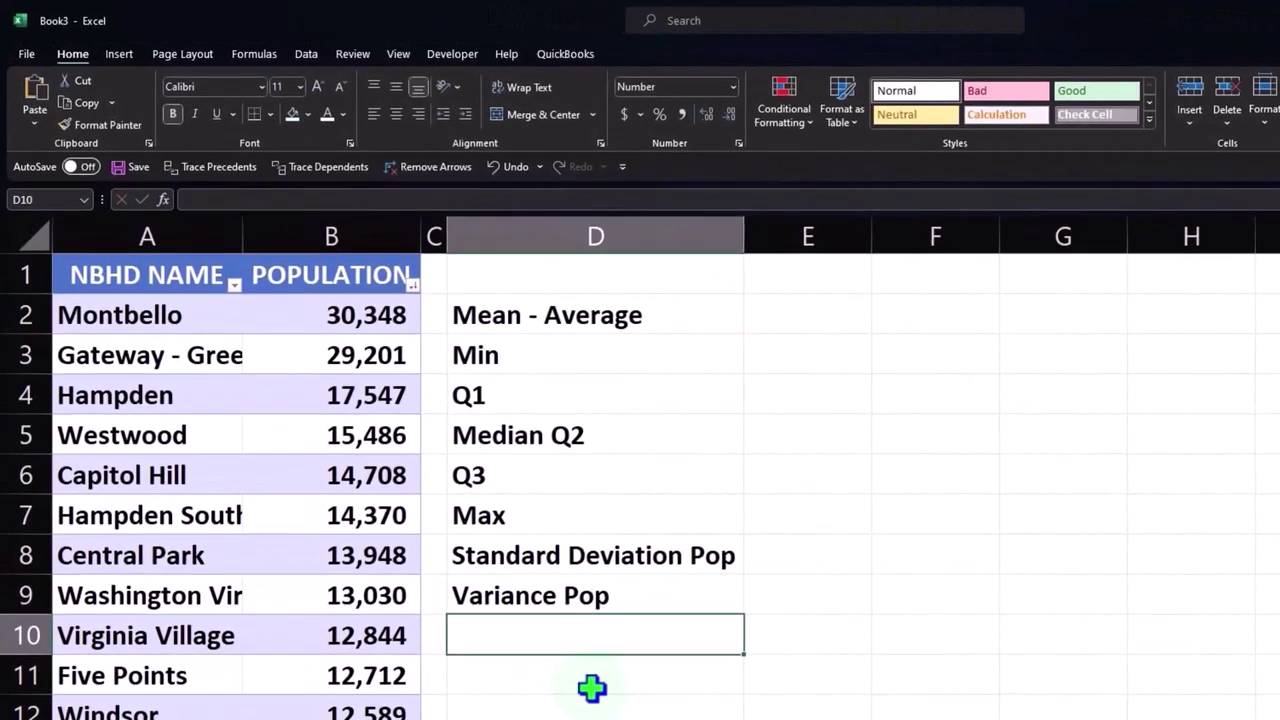
key("Right")
key("Up")
key("Up")
key("Up")
key("Up")
key("Up")
key("Up")
key("Up")
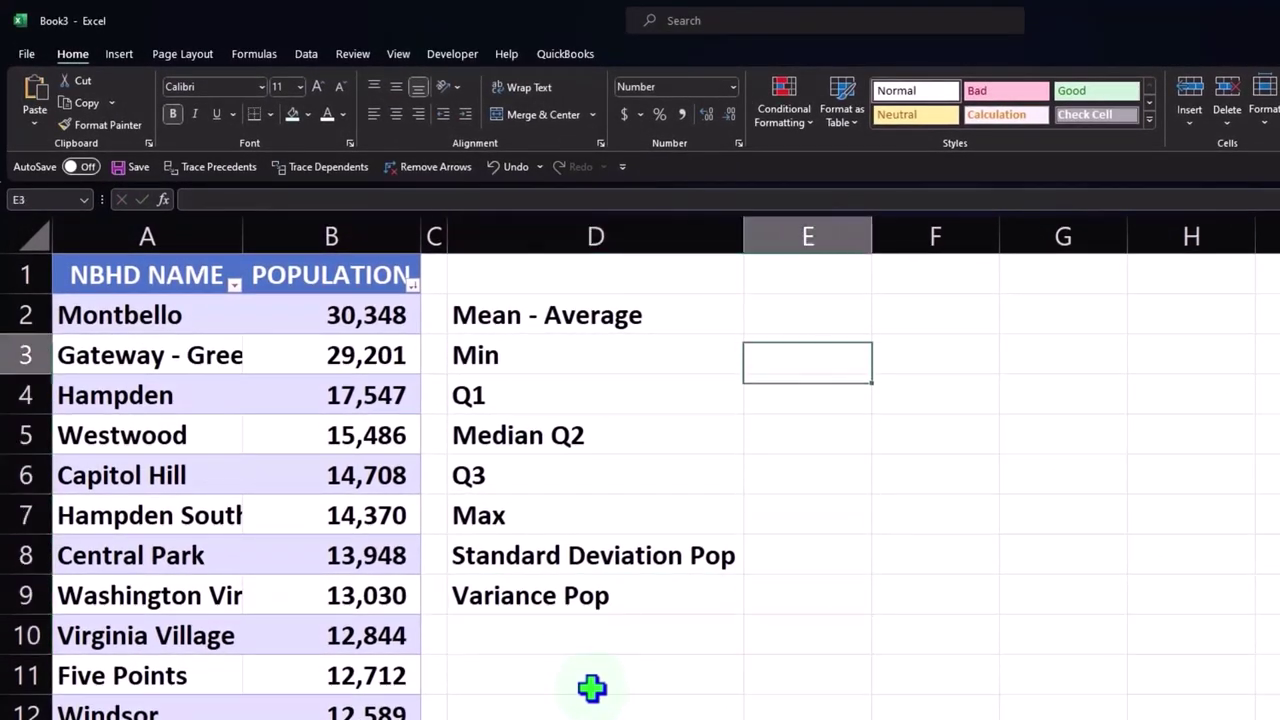
key("Up")
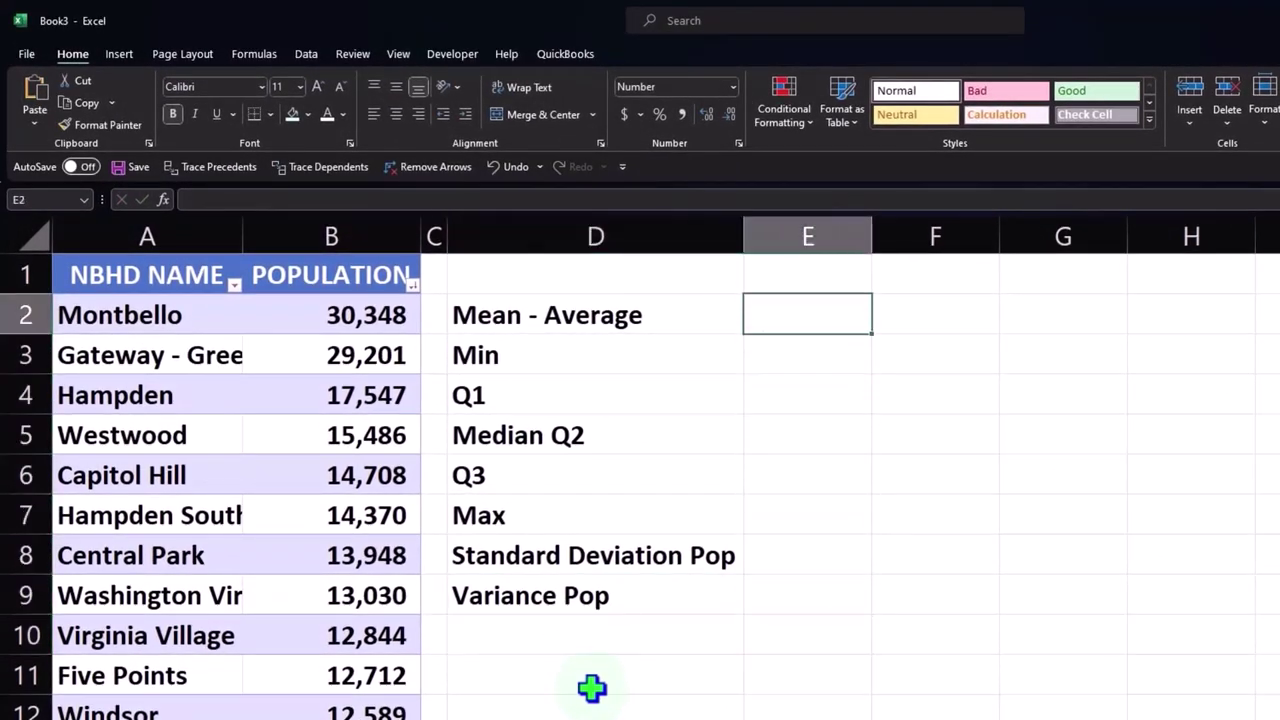
Enter an AVERAGE of the POPULATION 2010 column in E2, giving 7,694.
type("=avera")
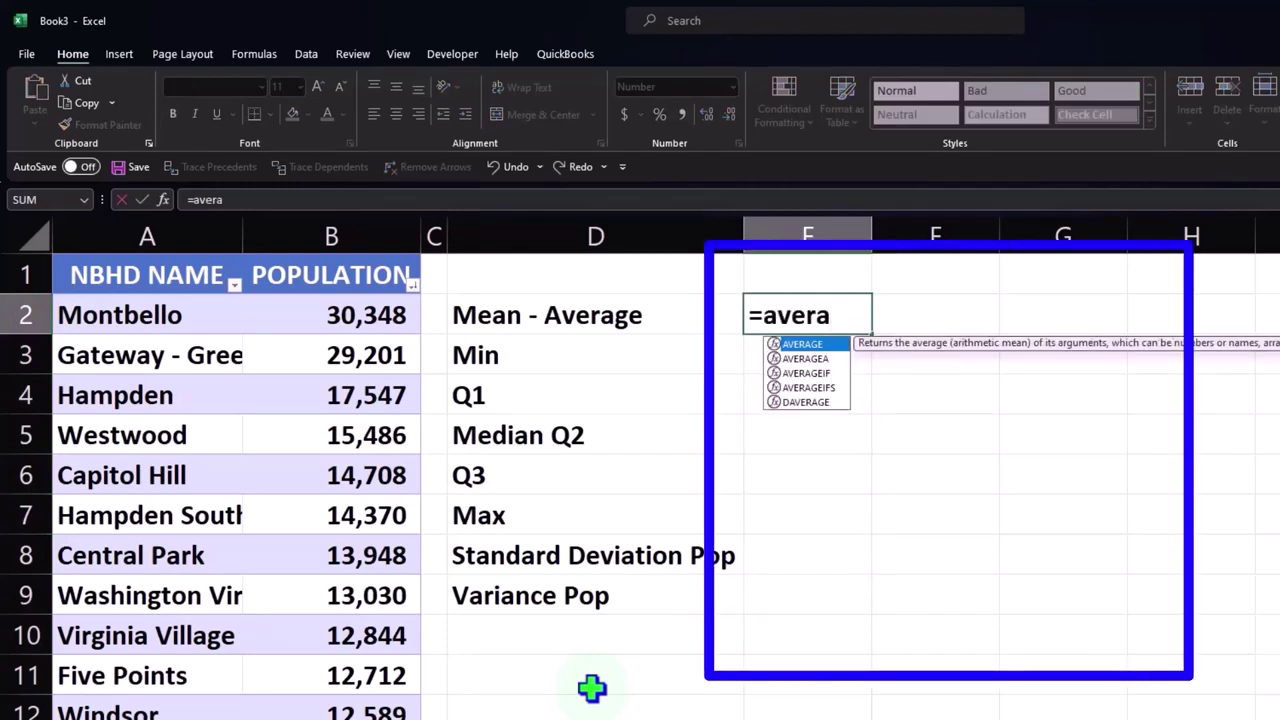
type("g")
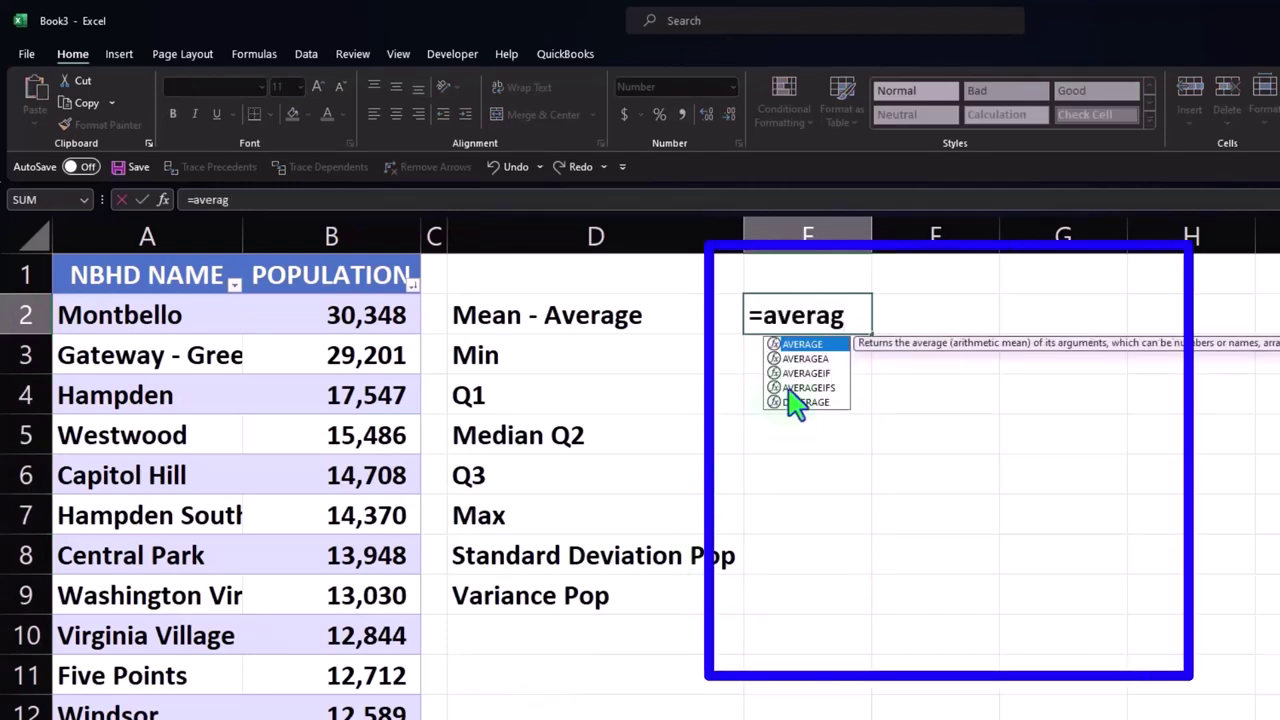
double_click(800, 346)
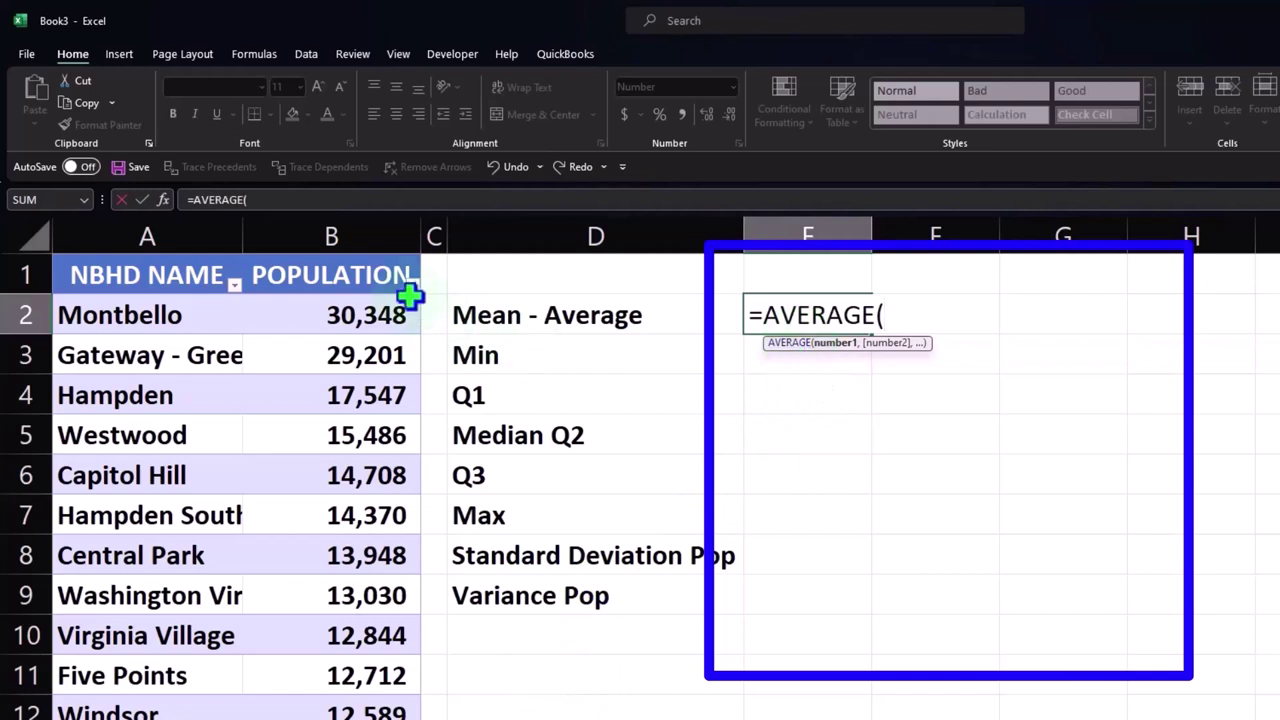
left_click(349, 244)
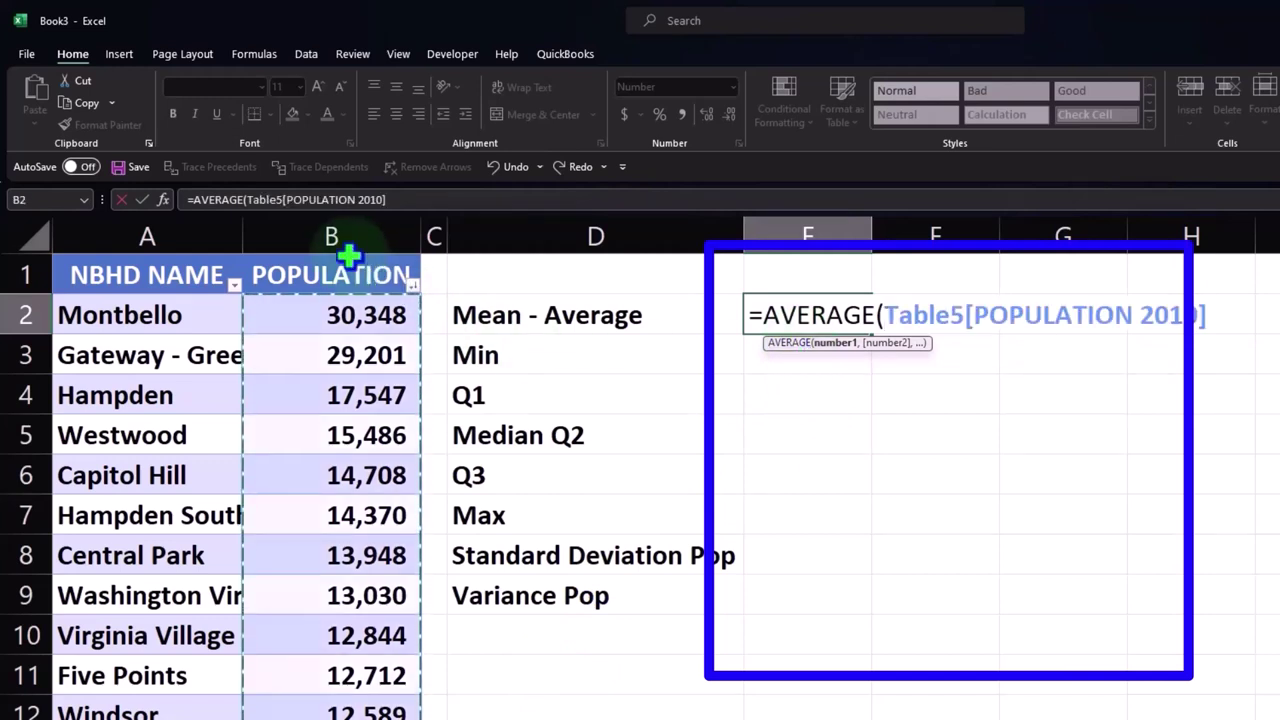
key("Return")
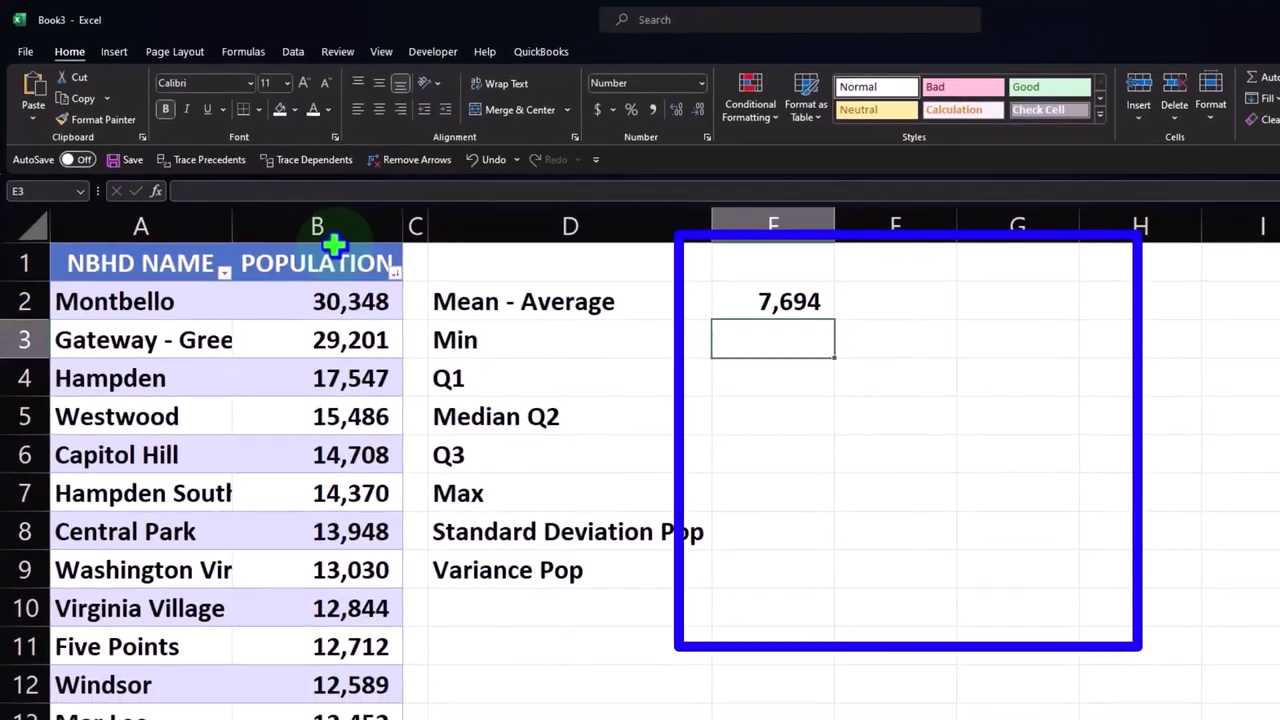
Enter a MIN of the POPULATION column in E3, giving 705.
type("=")
type("min")
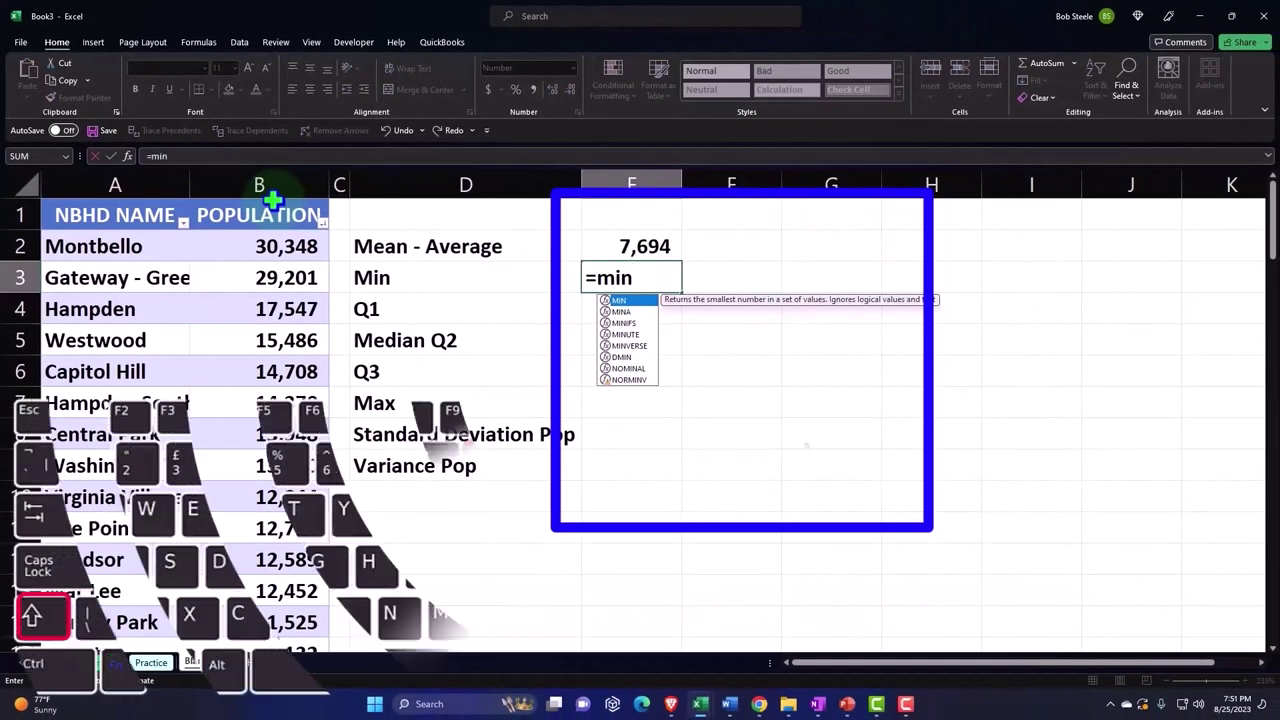
type("(")
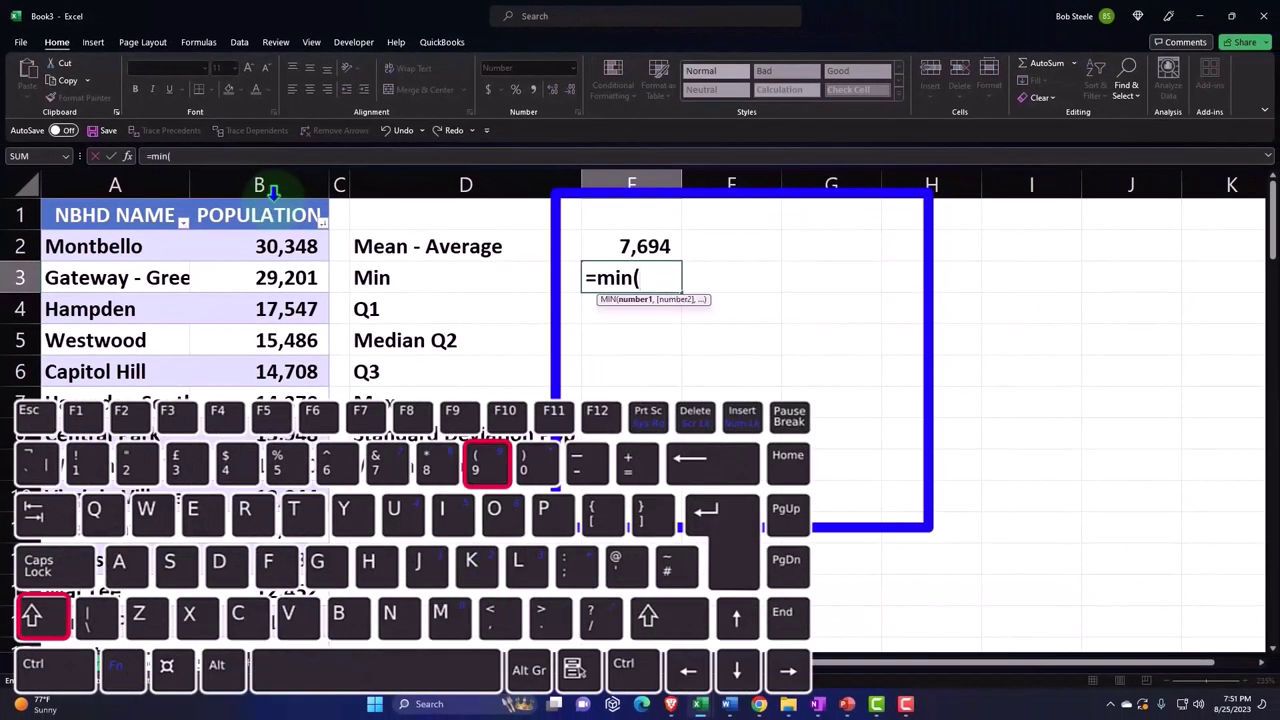
left_click(272, 200)
key("Return")
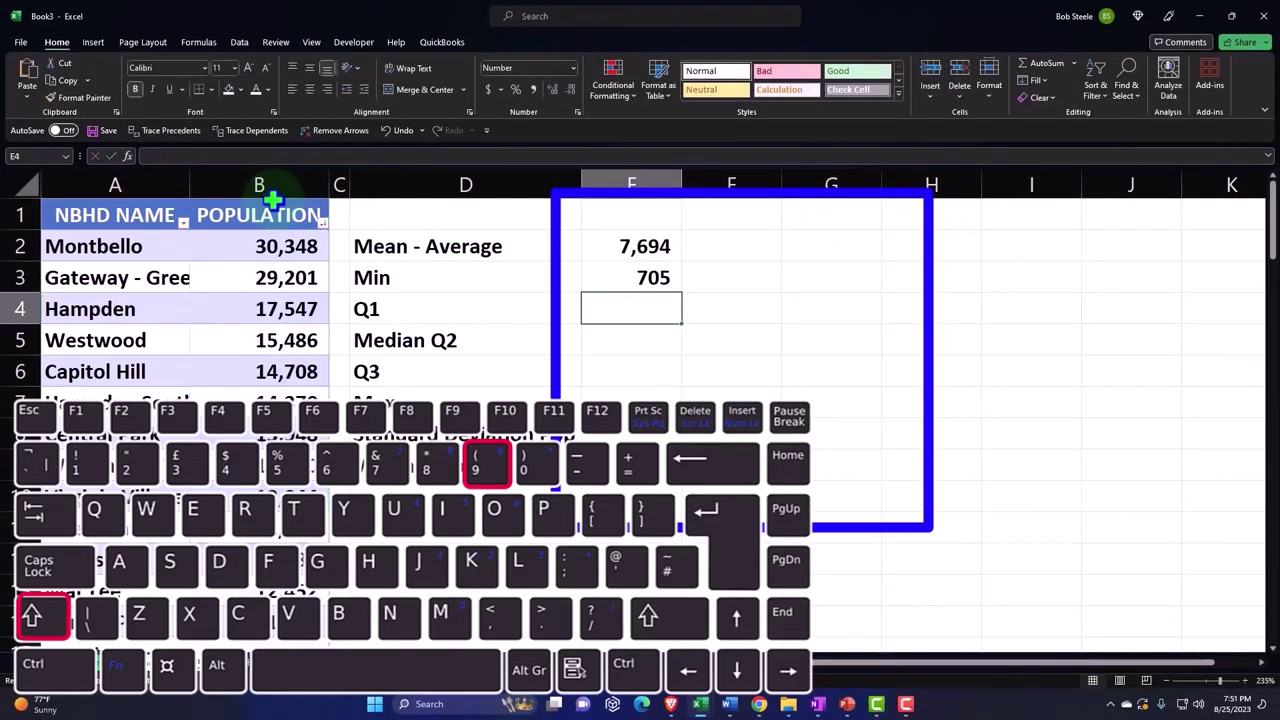
Sort population smallest to largest and compute Q1 of 4,114 with QUARTILE.EXC in E4.
left_click(321, 223)
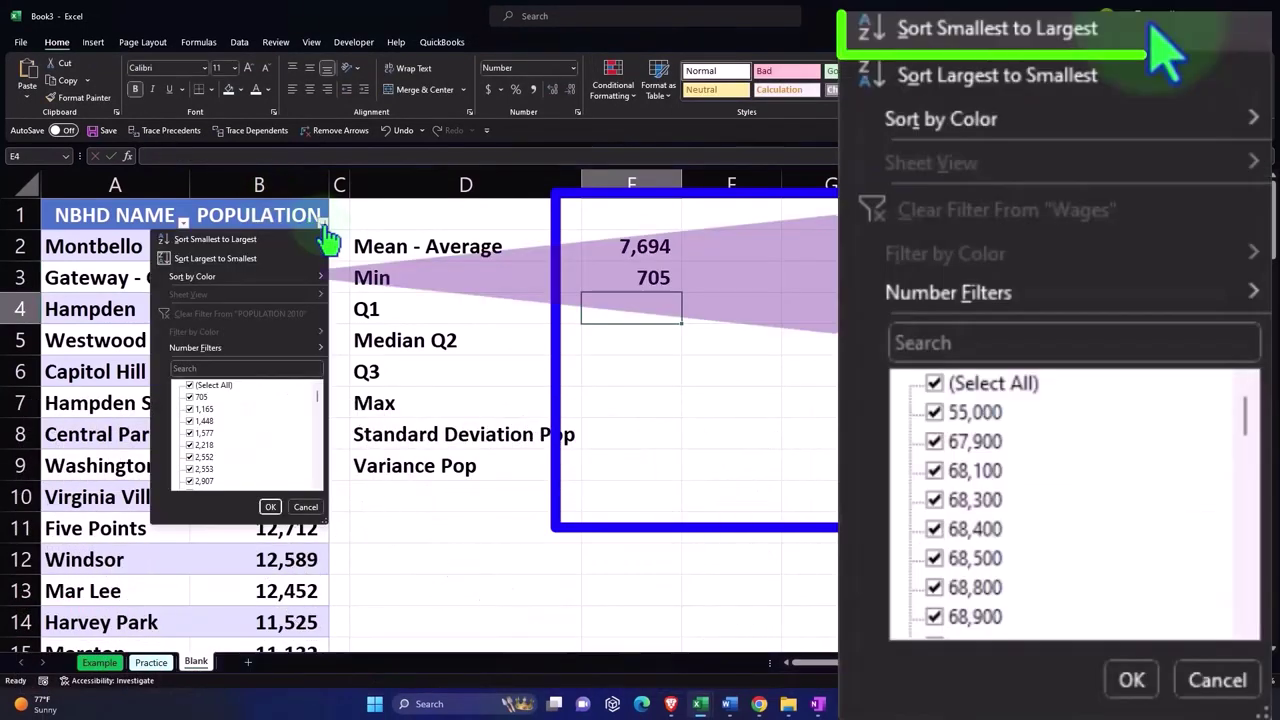
left_click(232, 247)
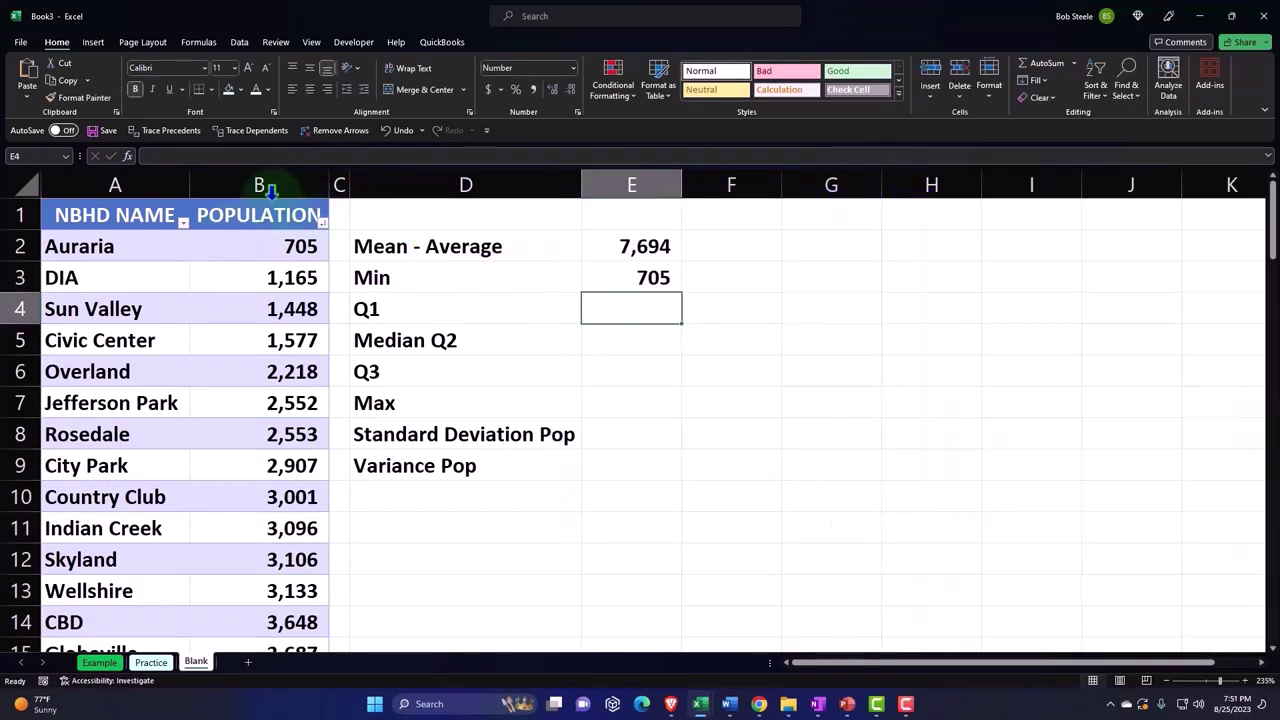
type("=qu")
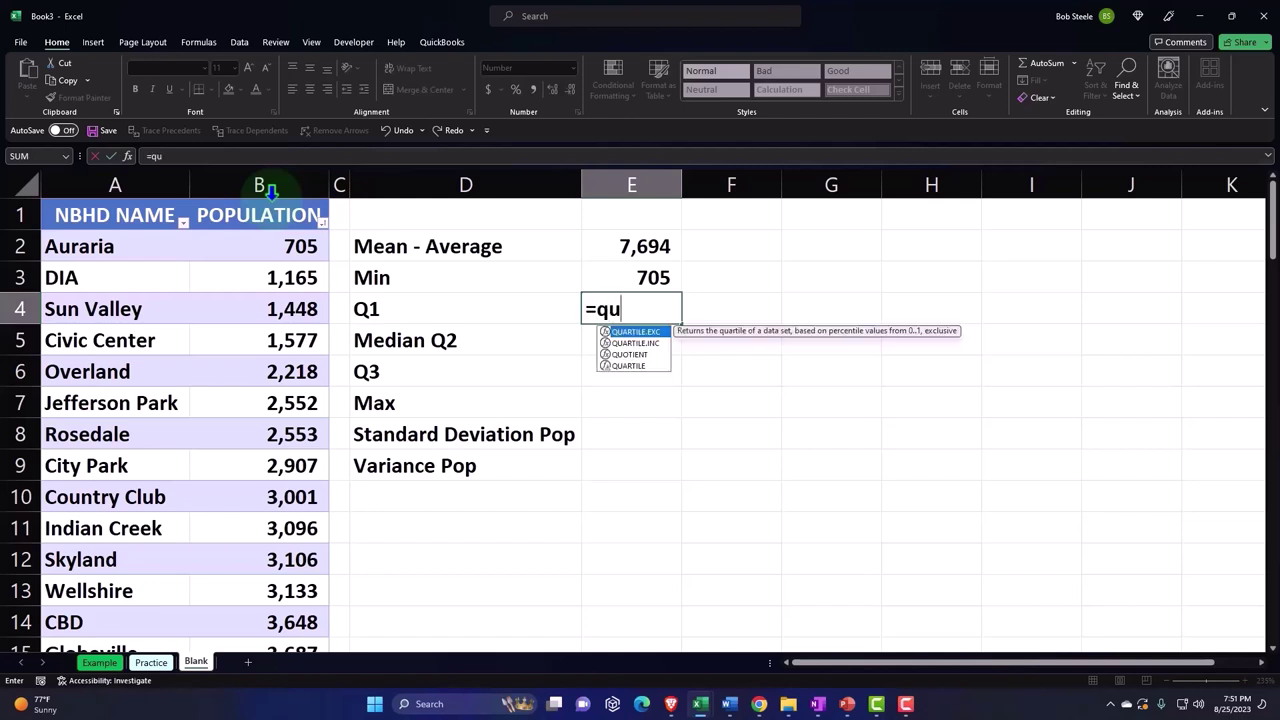
key("Tab")
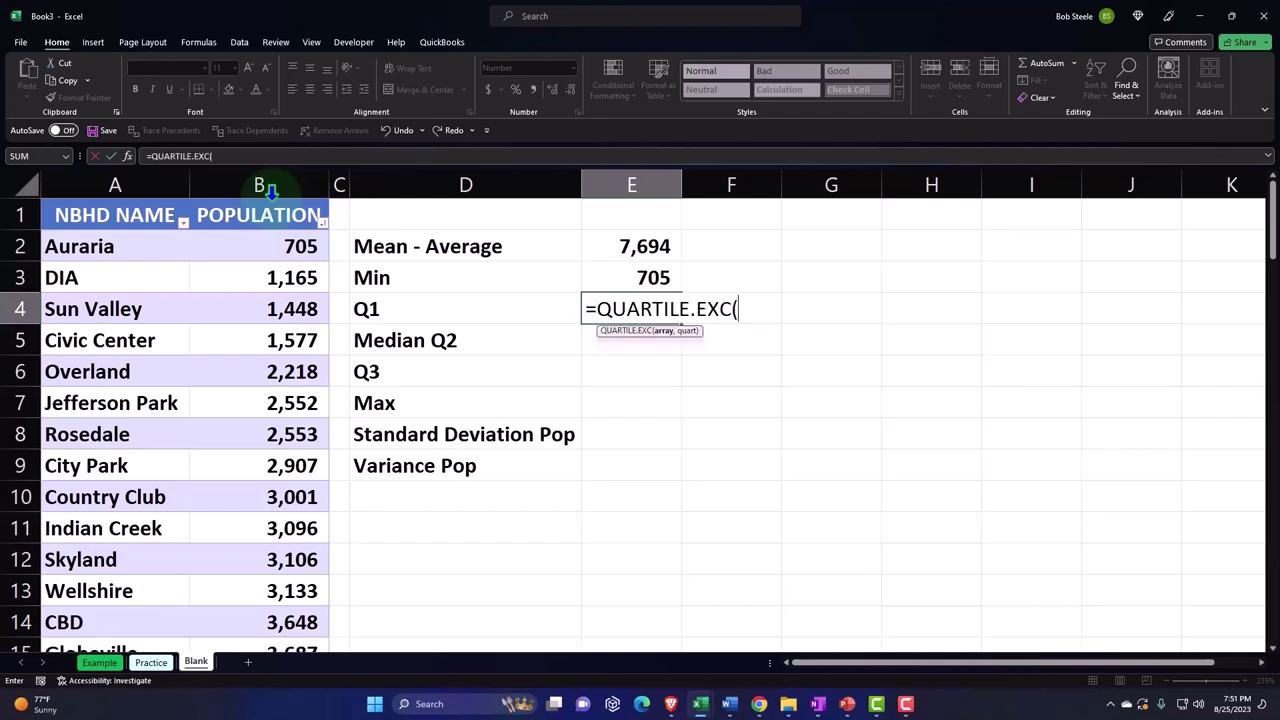
left_click(271, 190)
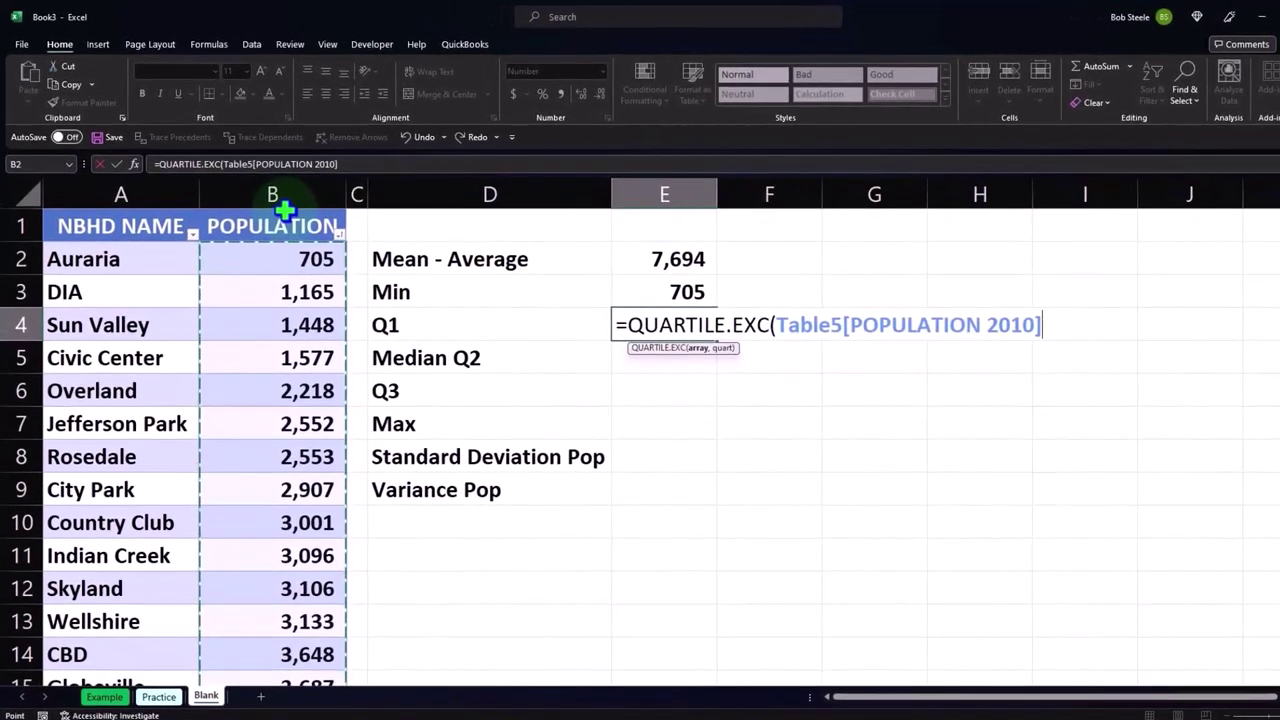
type(",1")
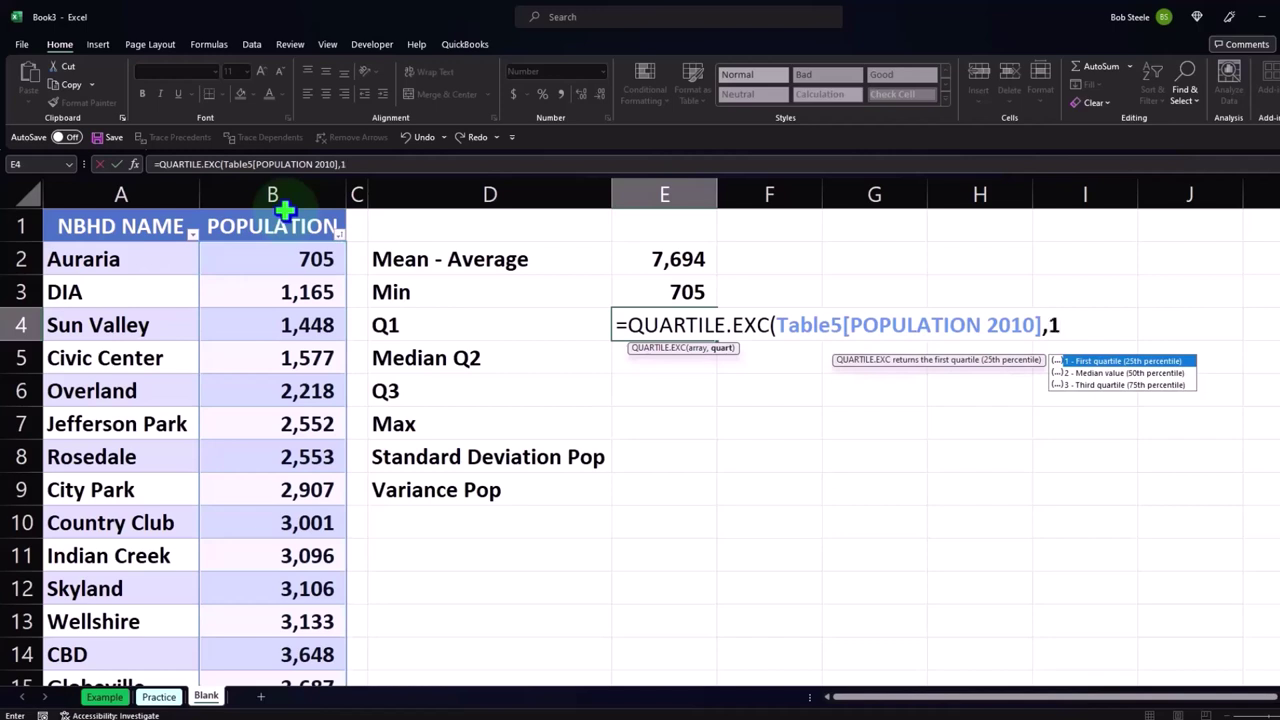
key("Return")
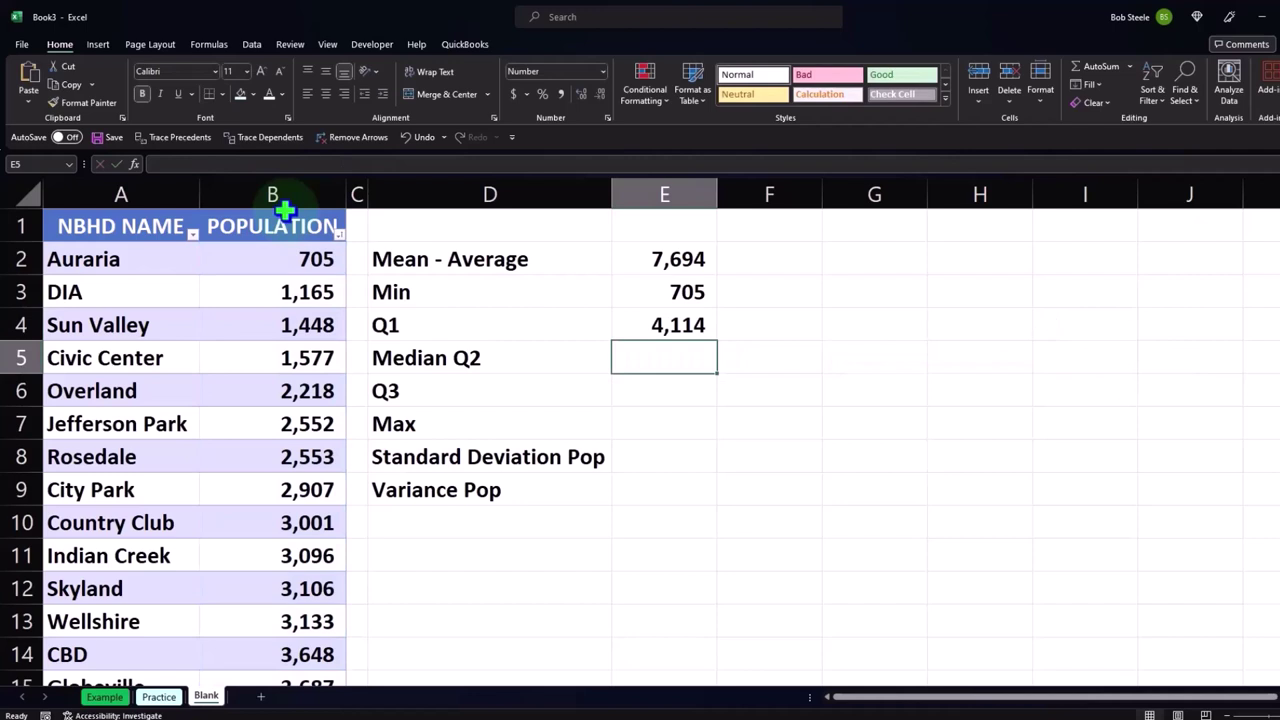
Enter MEDIAN, QUARTILE.EXC (quart 3) and MAX formulas on POPULATION 2010, giving 6,702, 9,730 and 30,348.
type("=m")
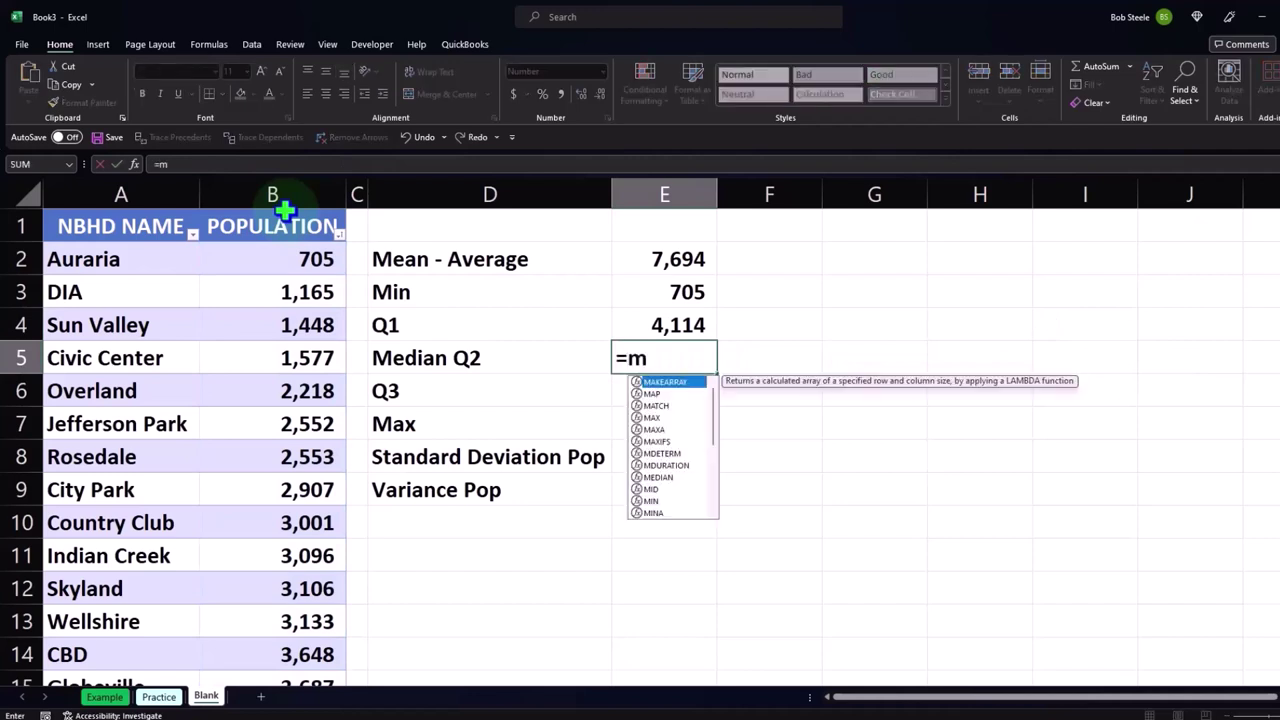
type("e")
key("Tab")
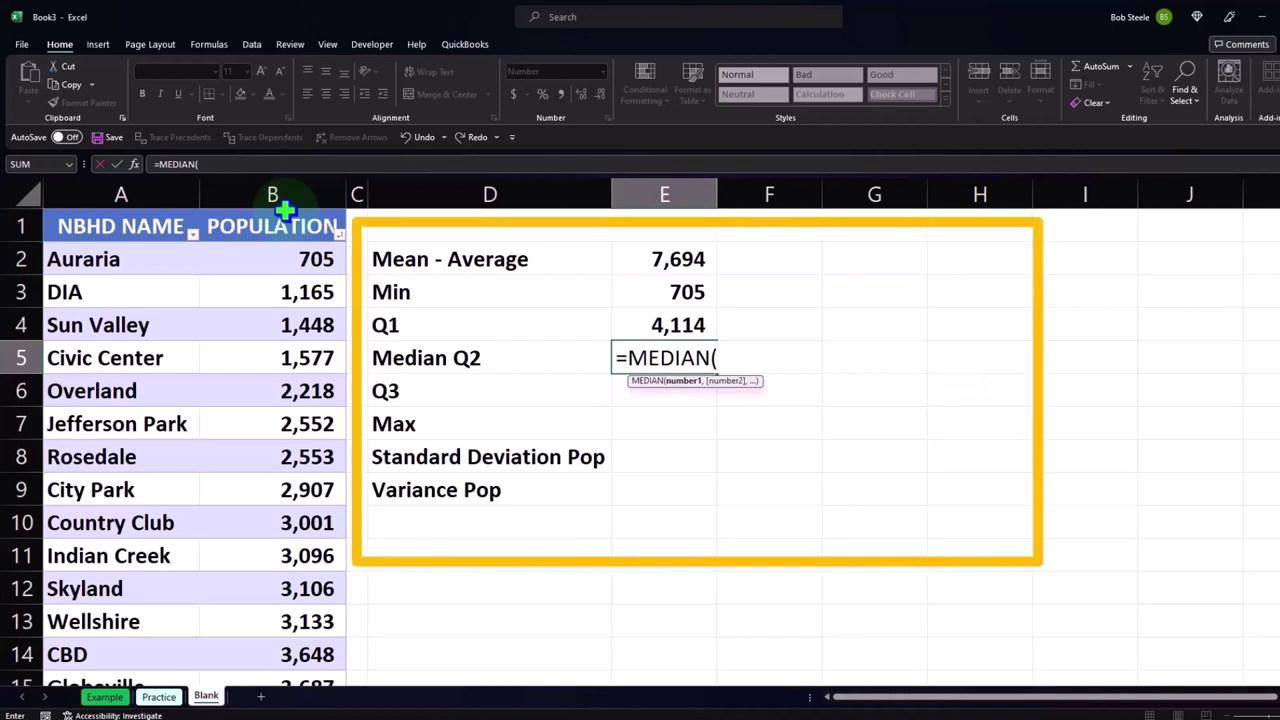
left_click(285, 210)
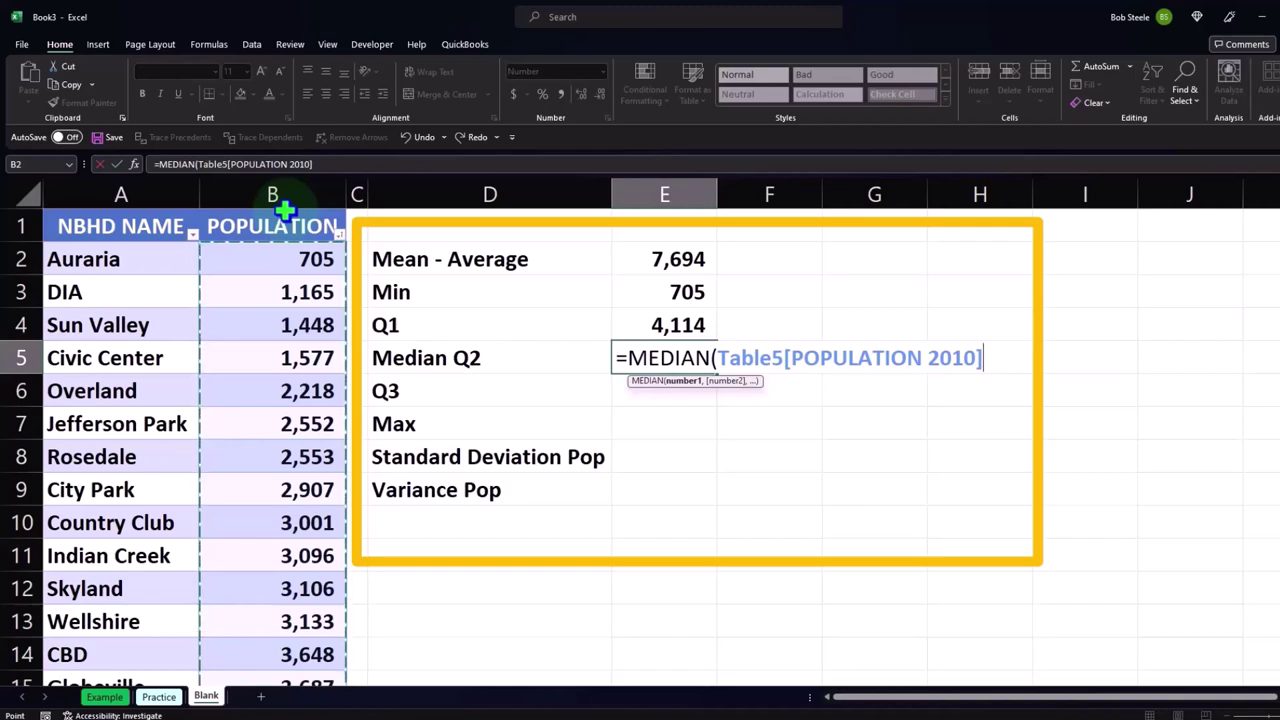
key("Return")
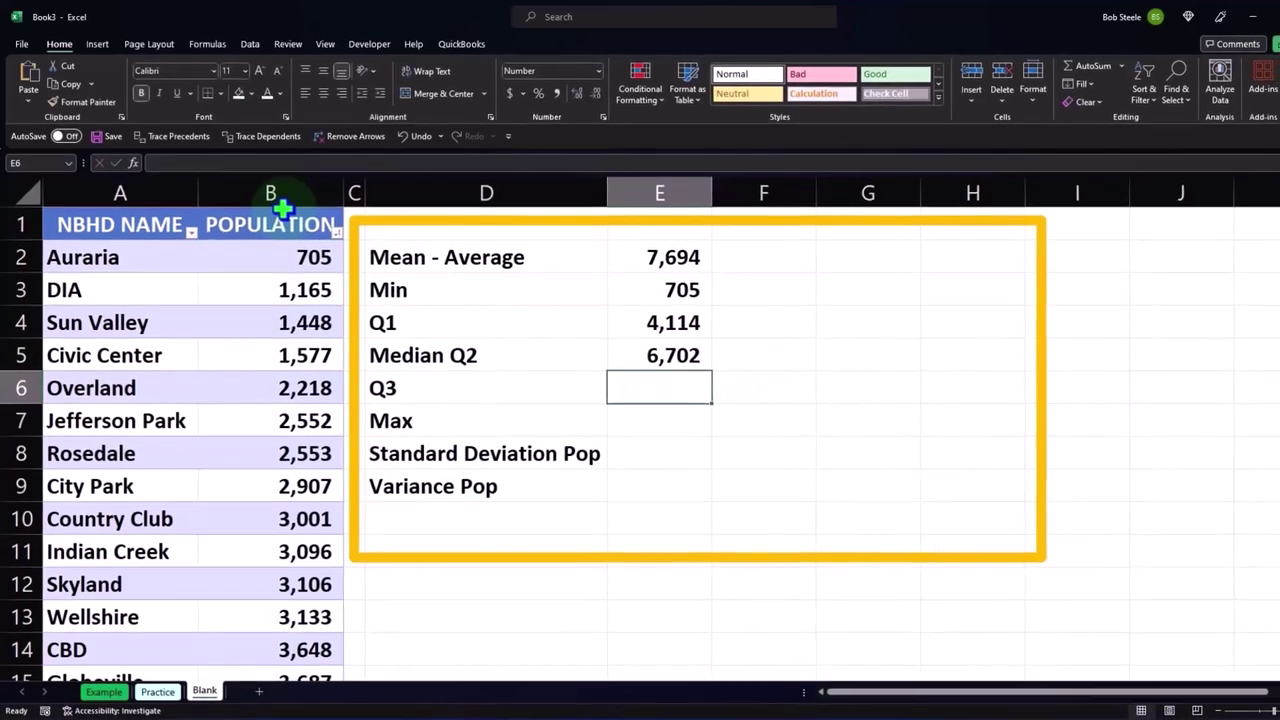
type("=qu")
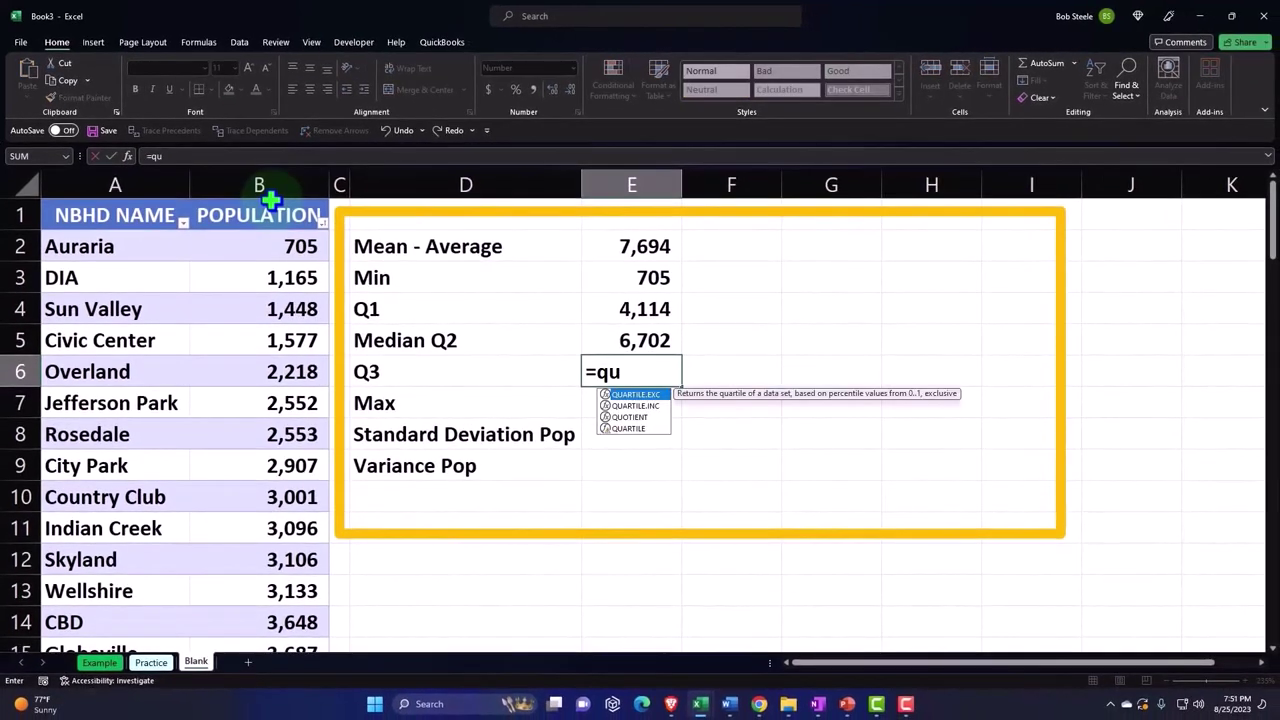
key("Tab")
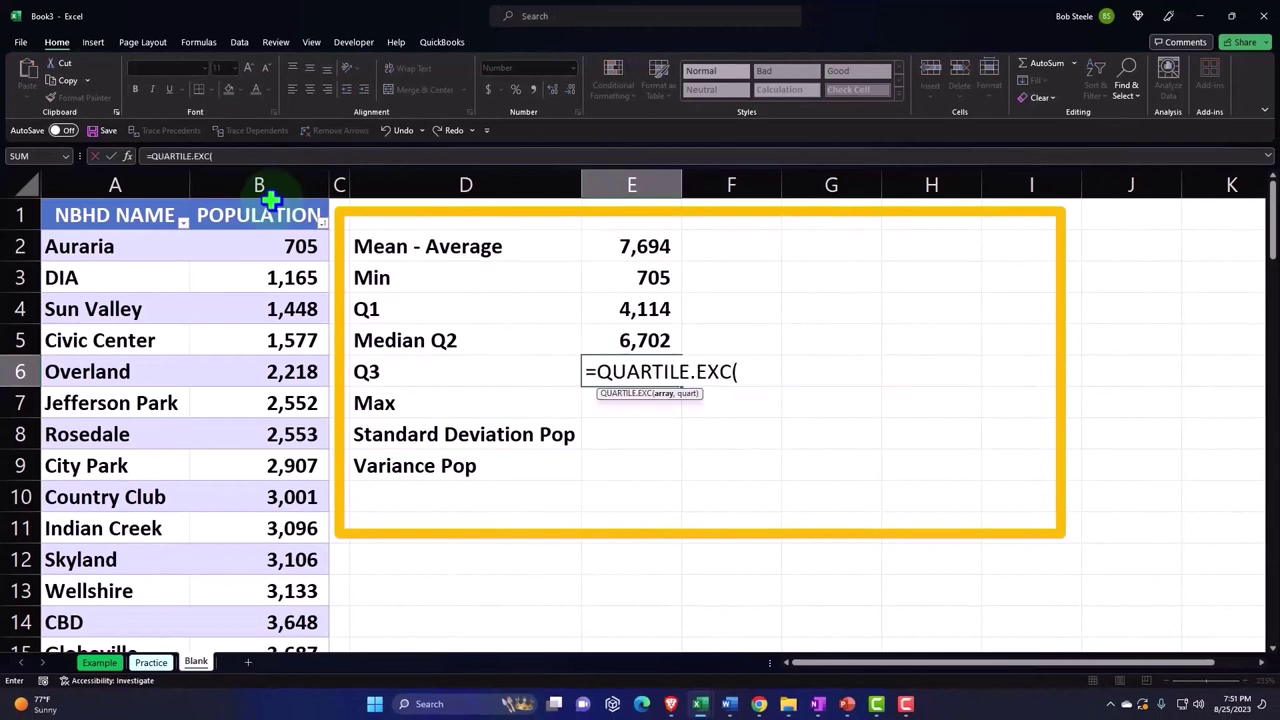
left_click(270, 200)
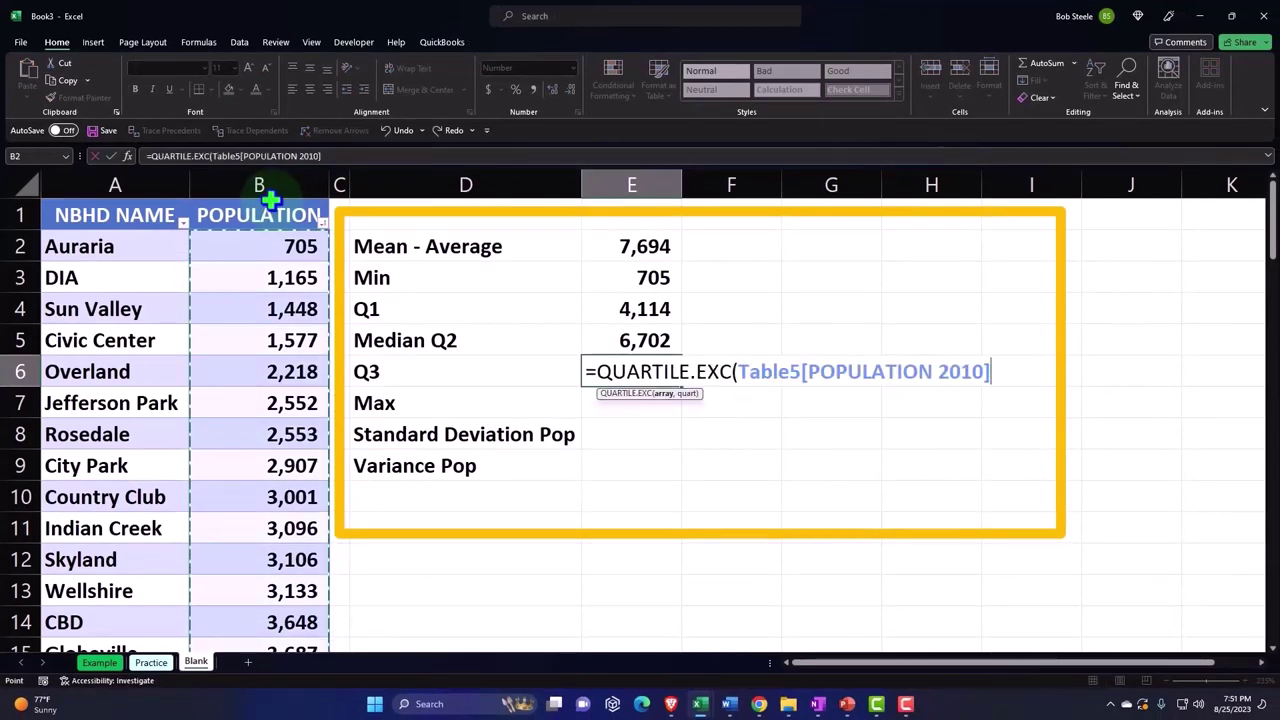
type(",")
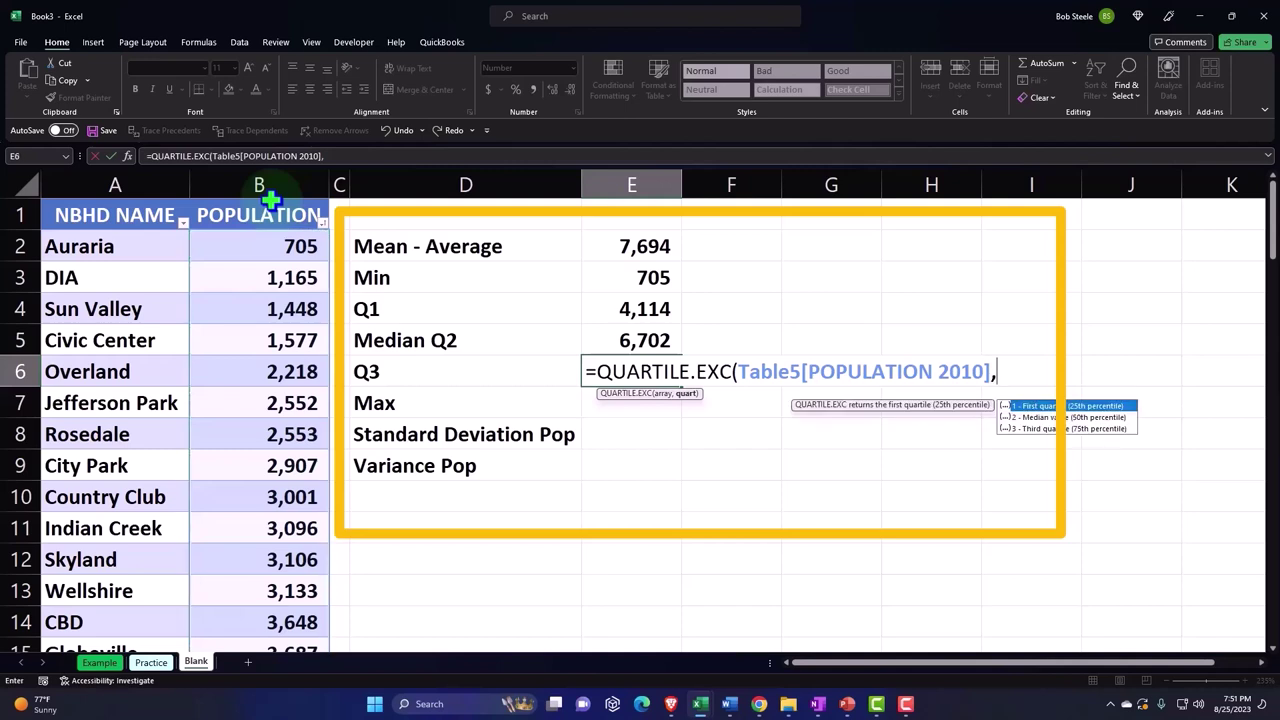
type("3")
key("Return")
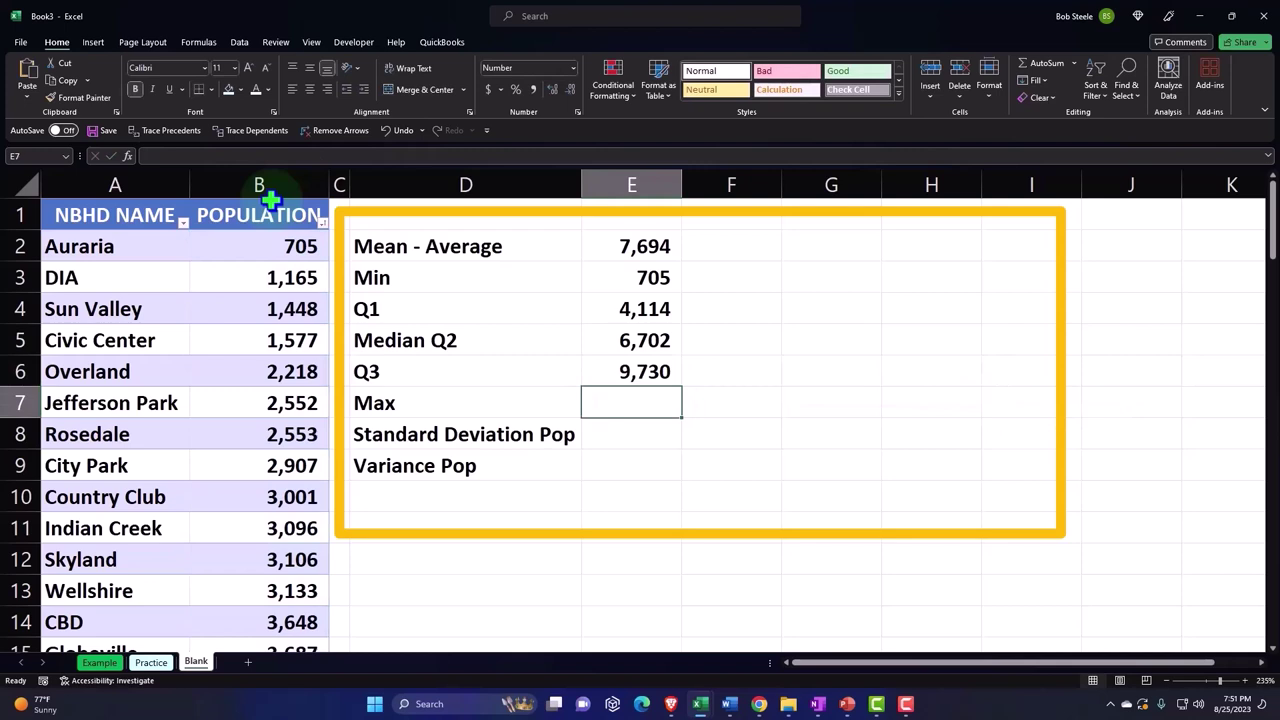
type("=ma")
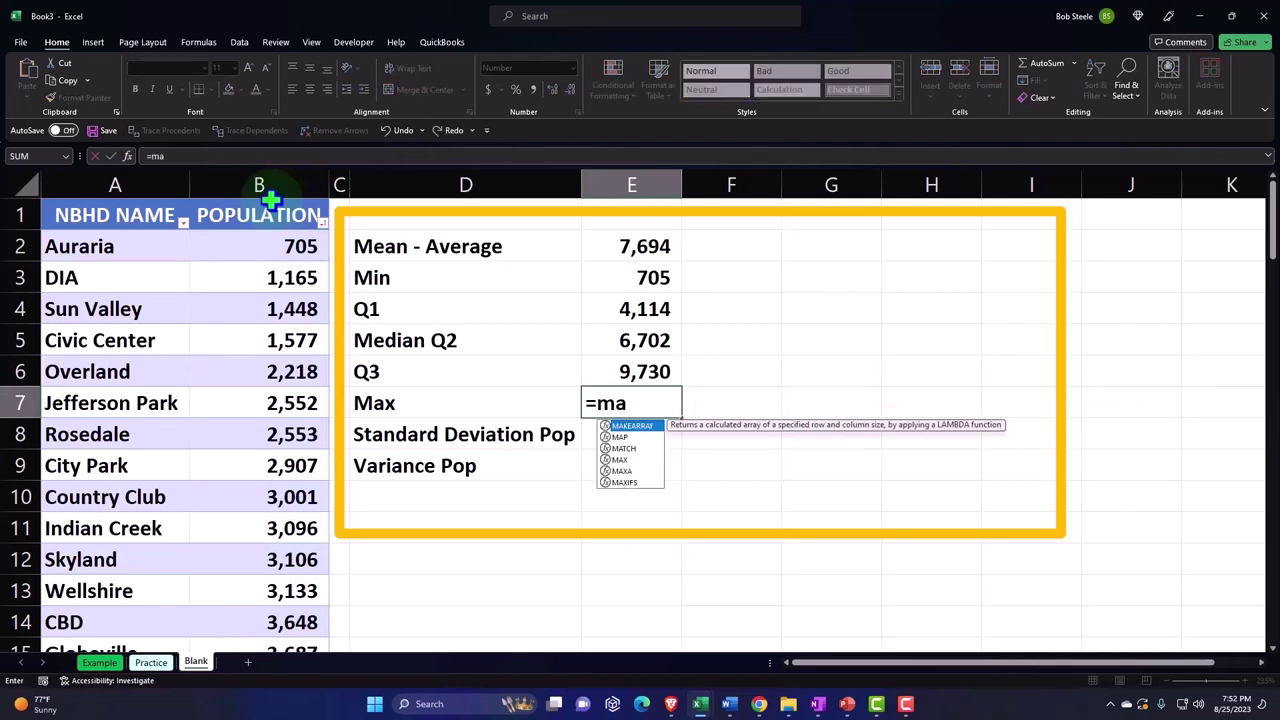
type("x(")
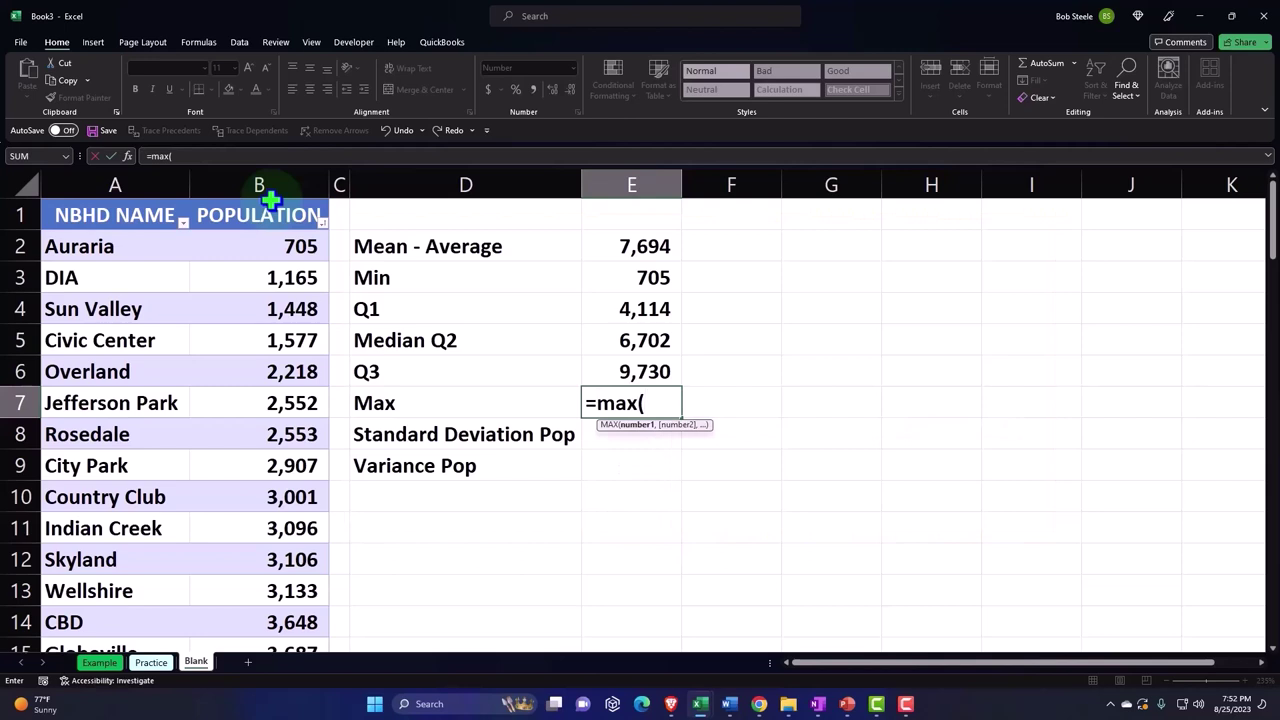
left_click(270, 200)
key("Return")
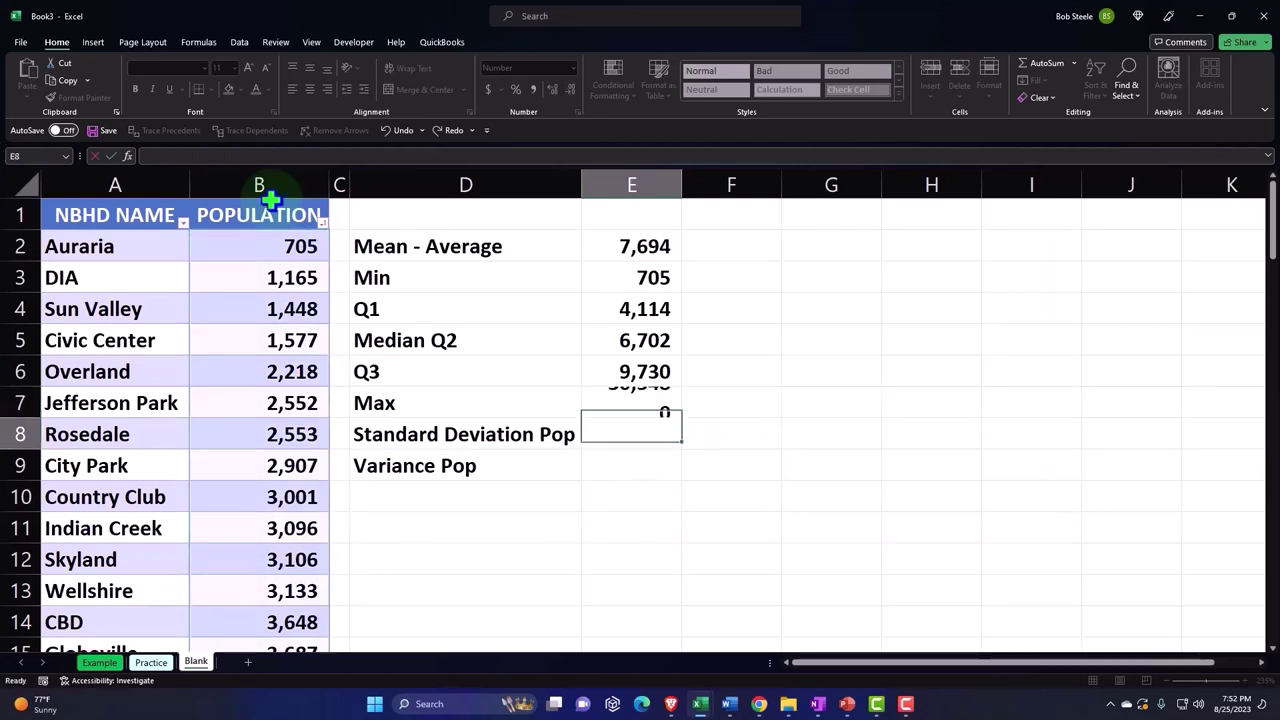
Sort populations largest to smallest and enter the STDEV.P standard deviation formula, giving 5,134.
left_click(321, 222)
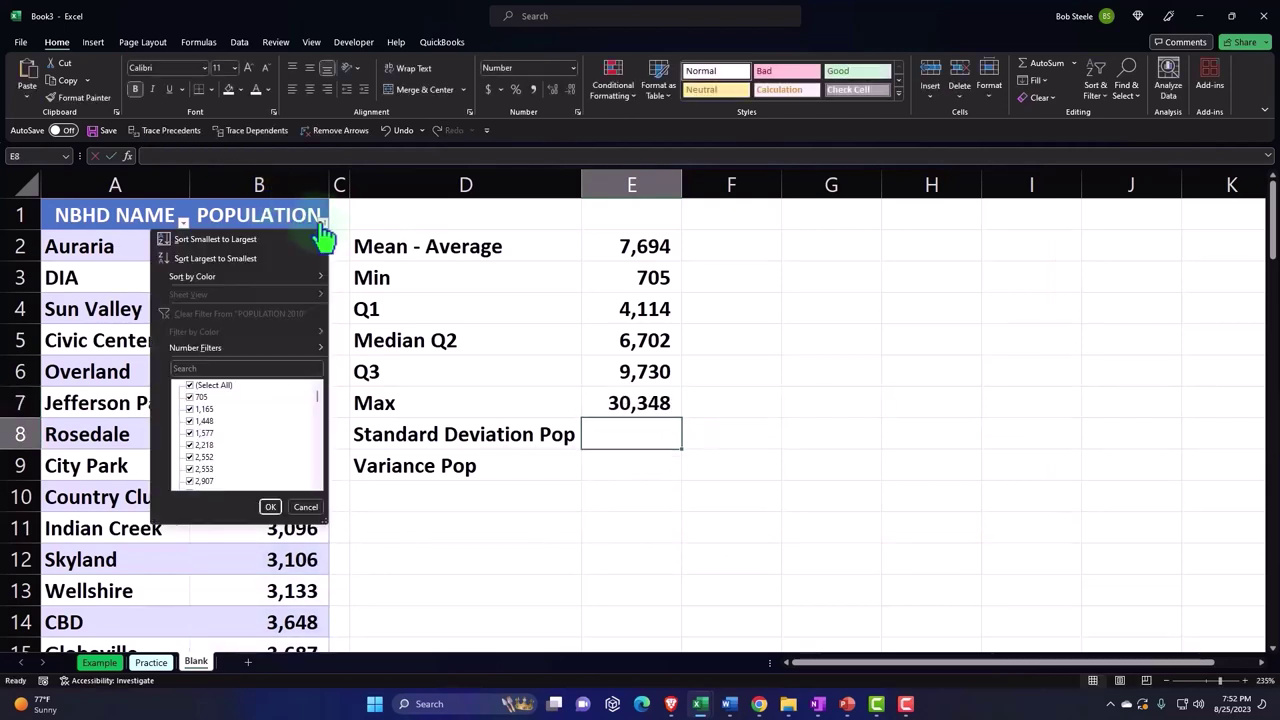
left_click(272, 258)
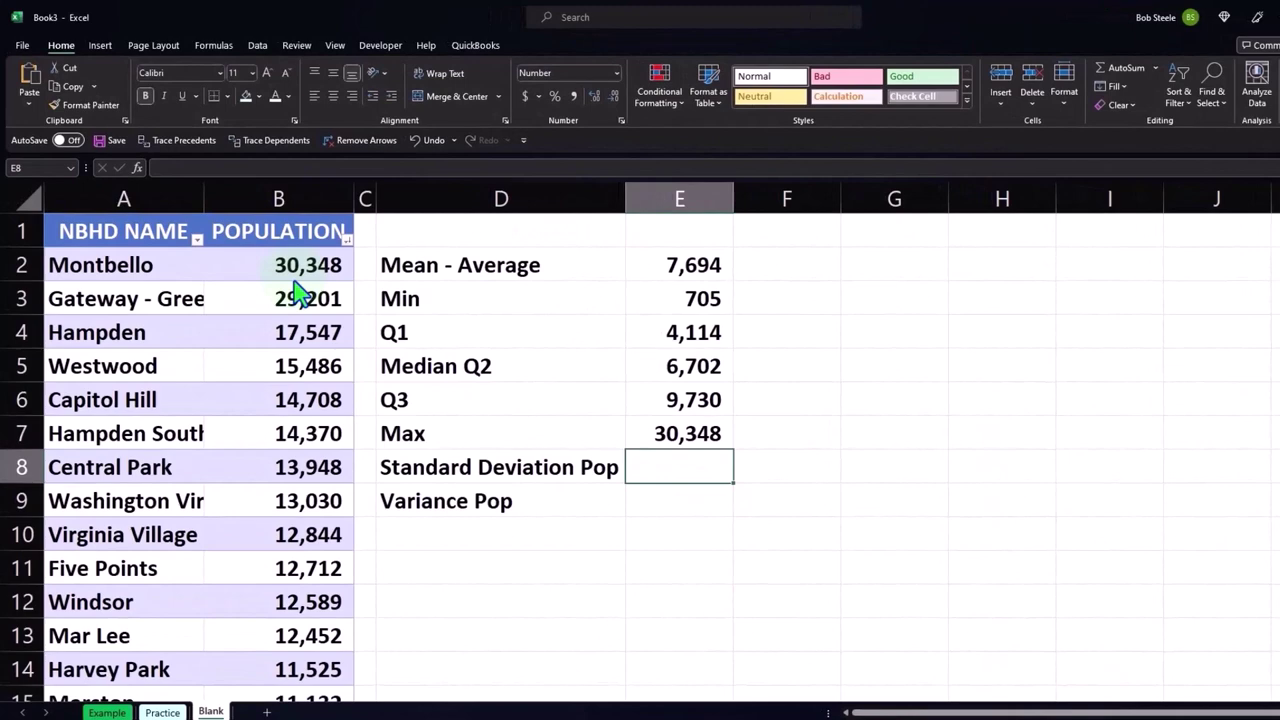
type("=")
type("s")
type("t")
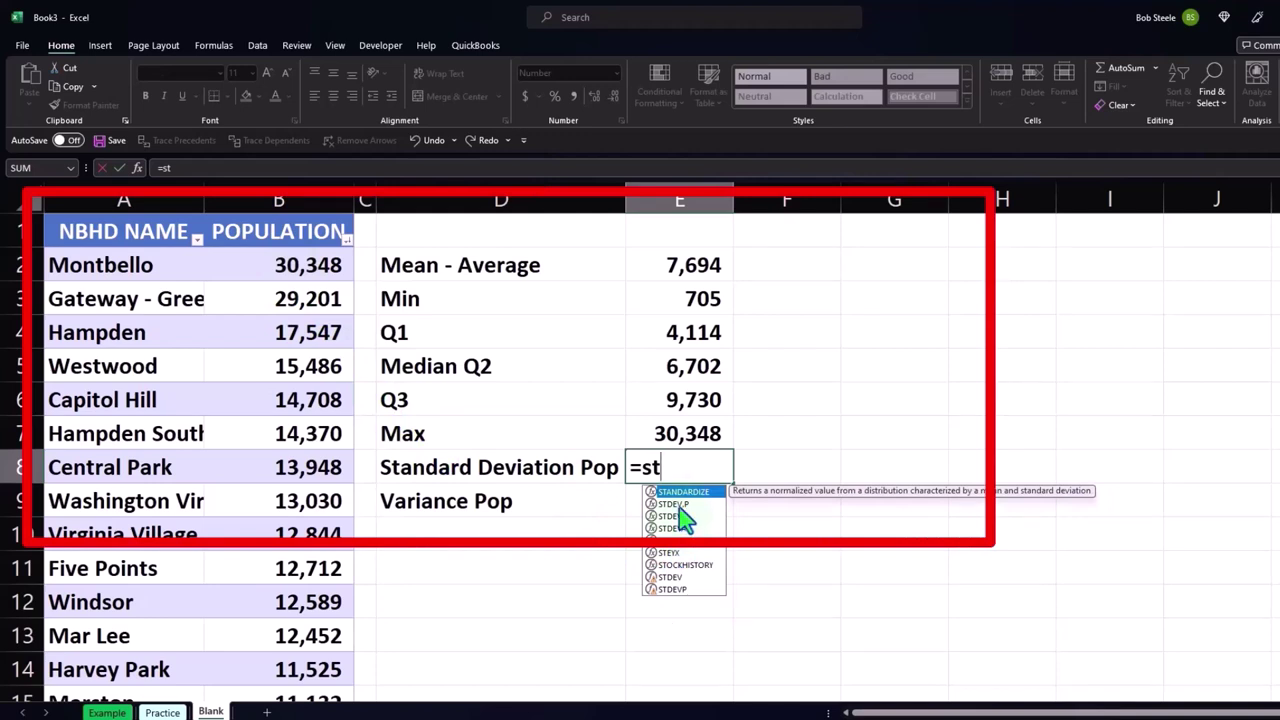
left_click(679, 505)
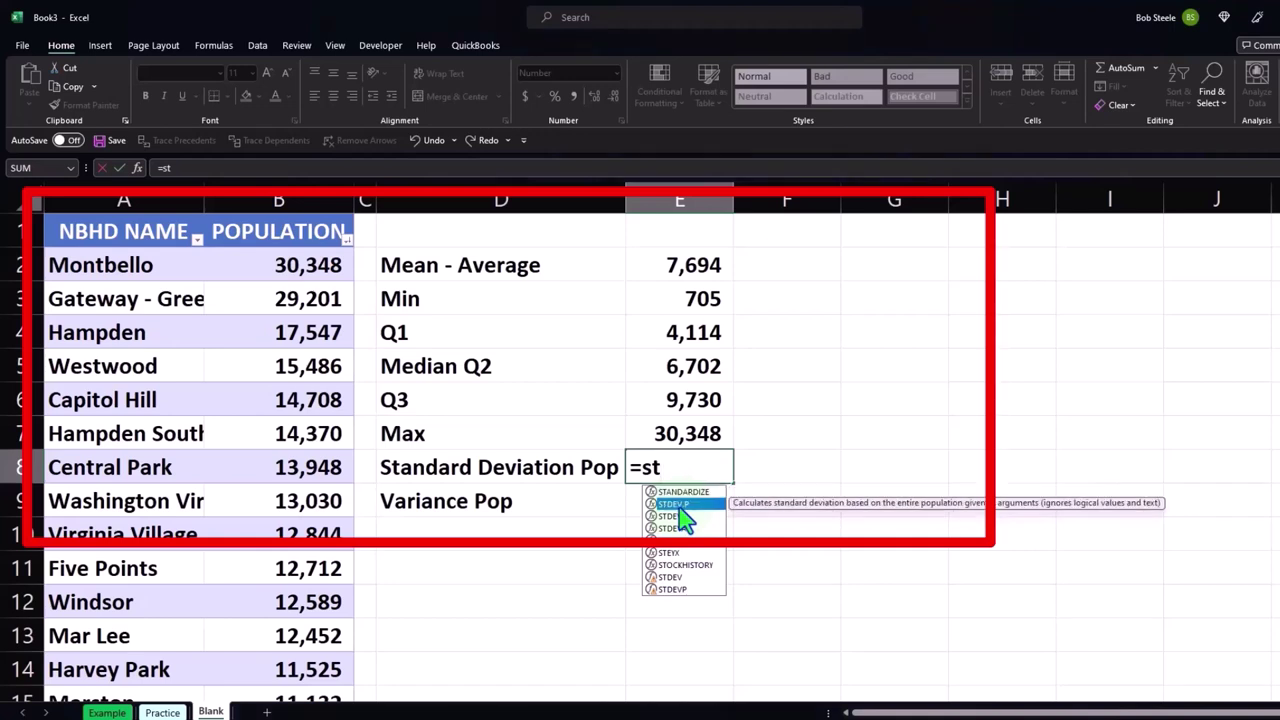
double_click(679, 505)
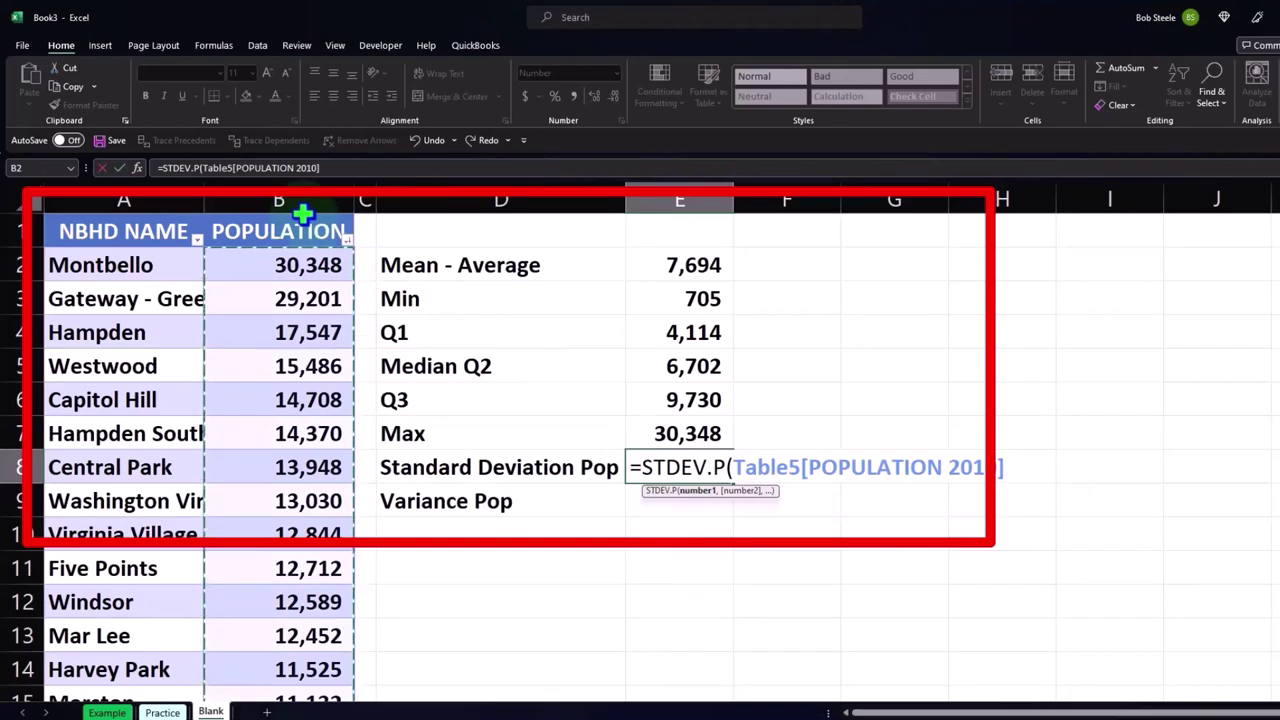
key("Return")
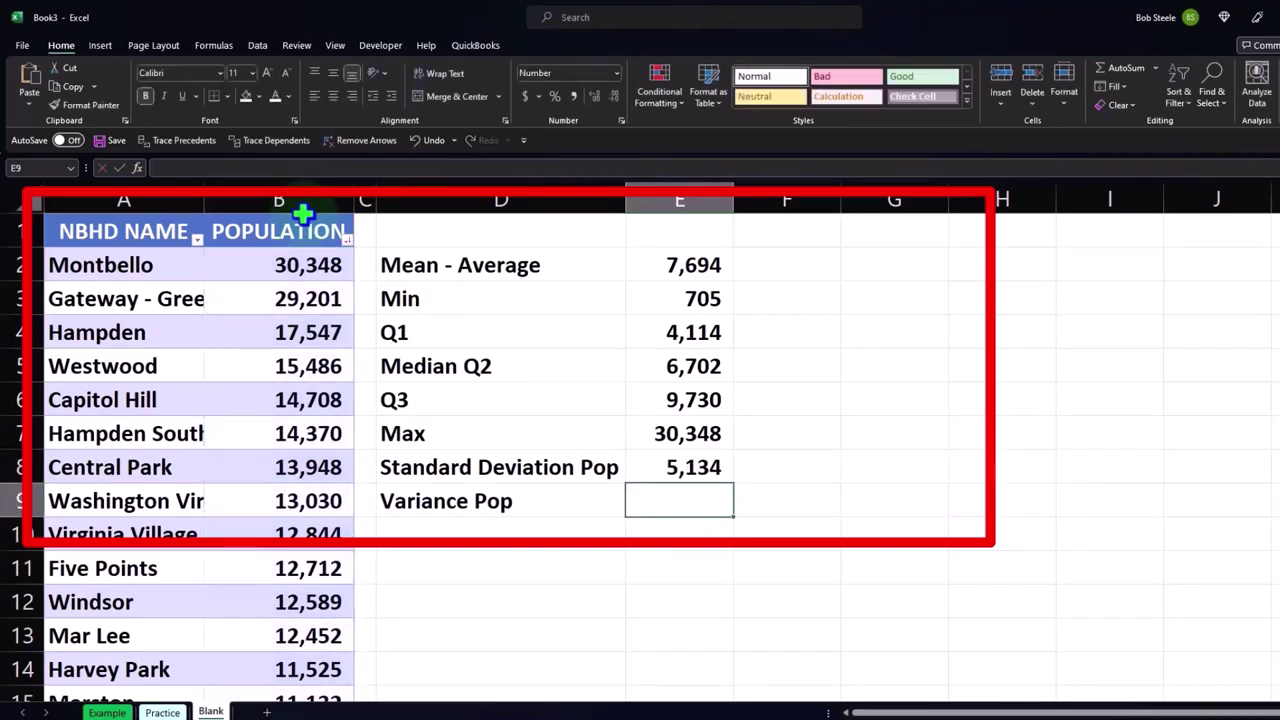
Enter =VAR.S on the POPULATION column in E9 for a variance of 26,696,143.
type("=var")
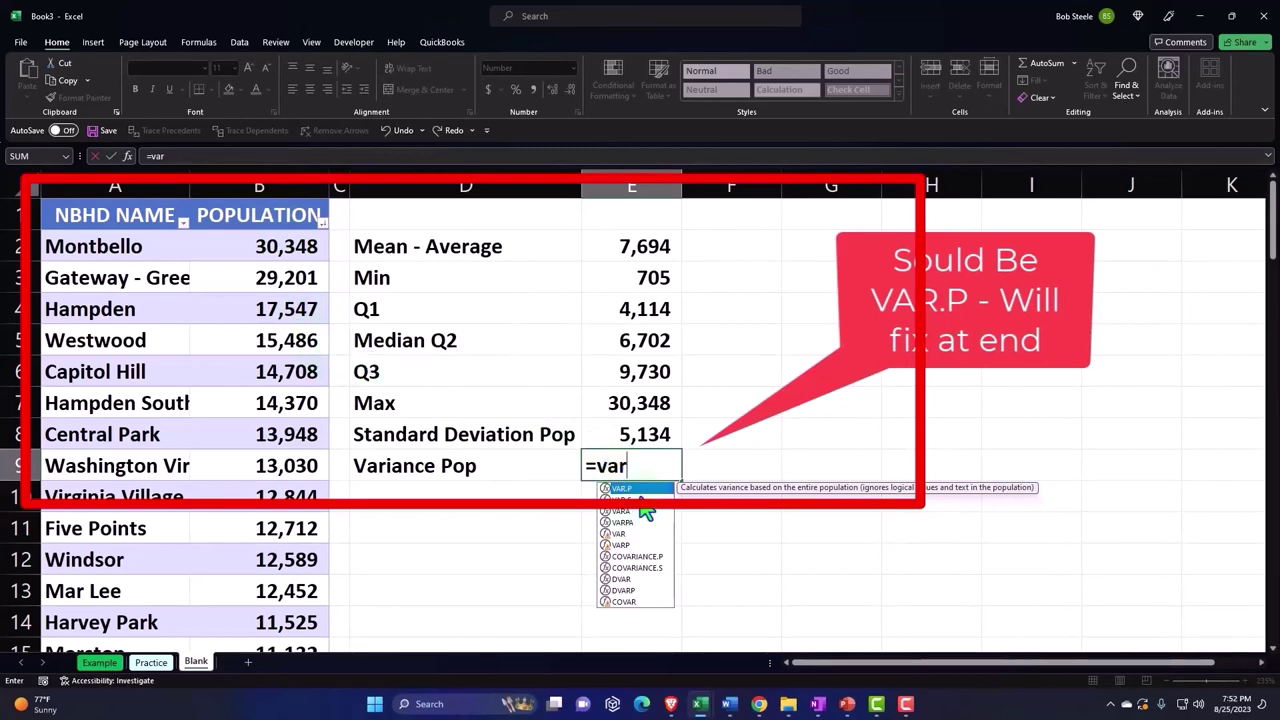
double_click(642, 500)
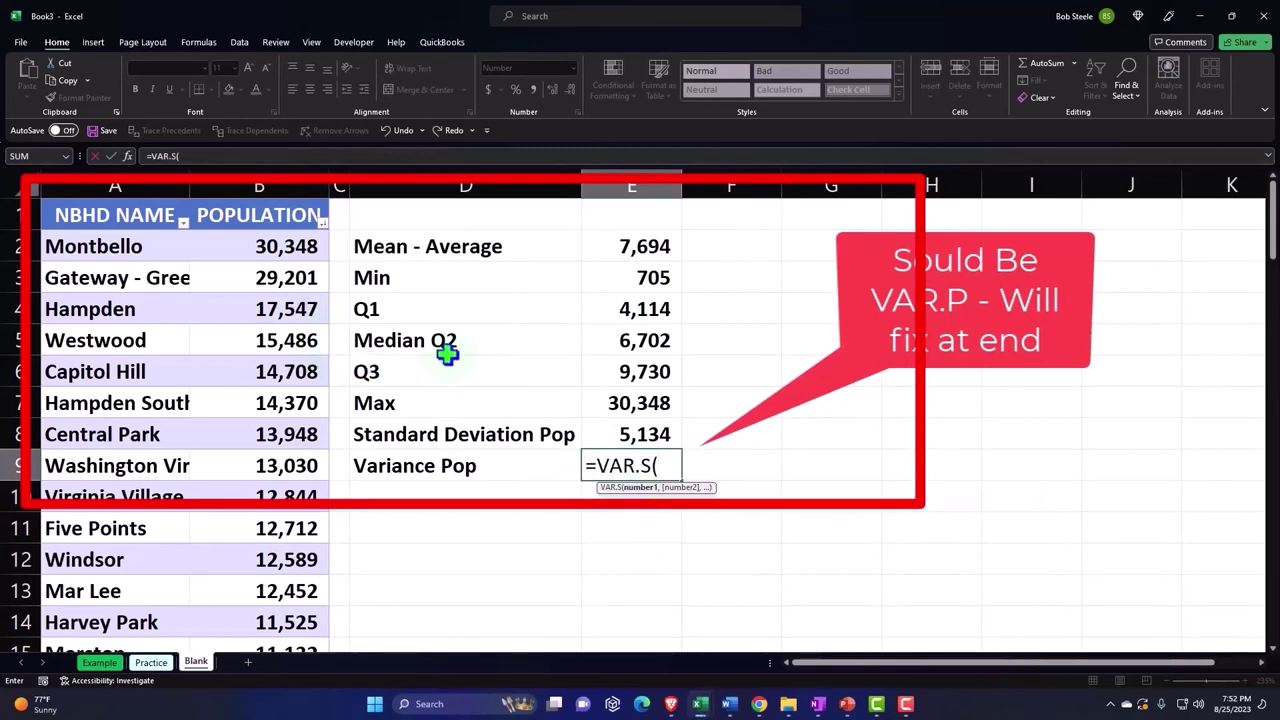
left_click(287, 207)
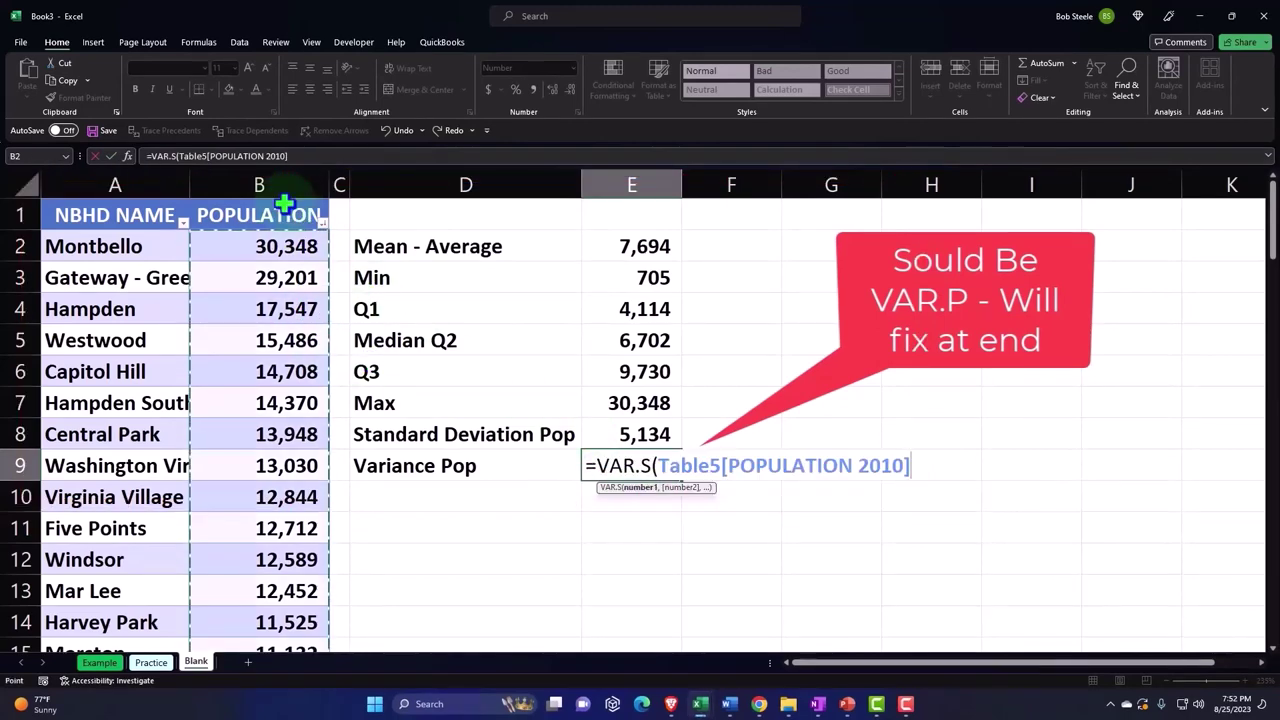
key("Return")
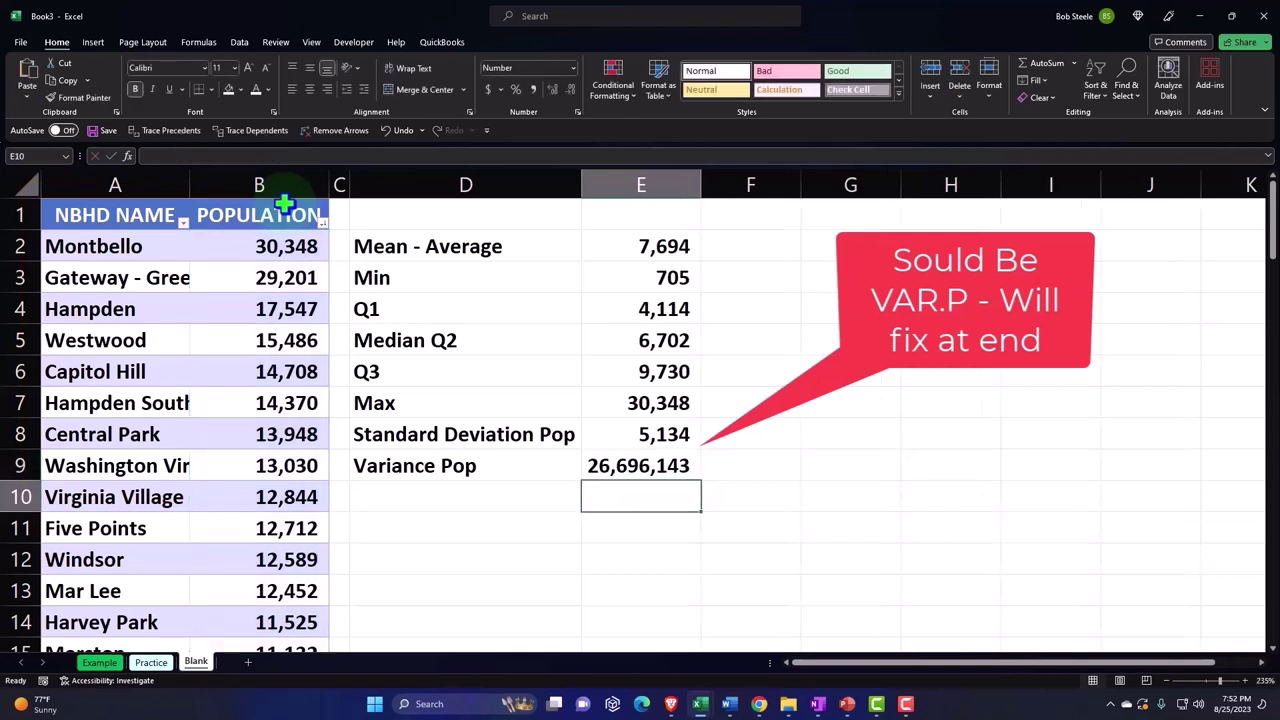
left_click(285, 204)
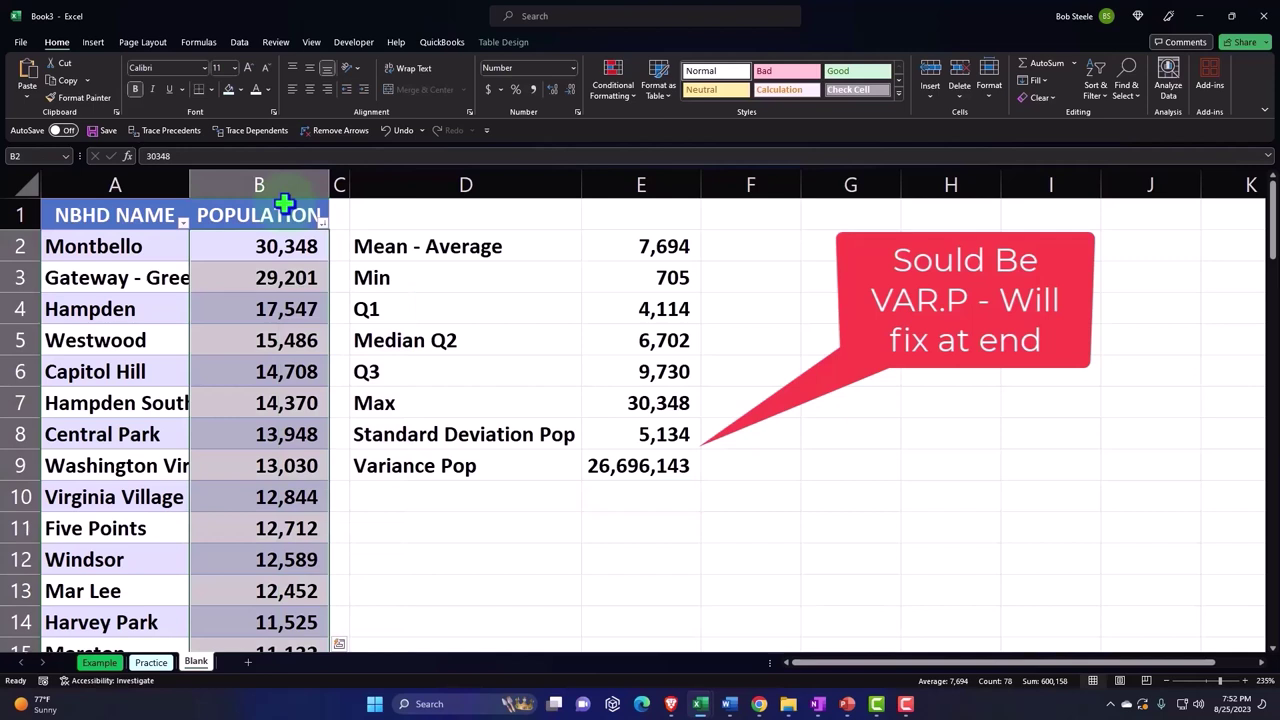
Insert a histogram of the population figures and move it right of the statistics block.
left_click(92, 43)
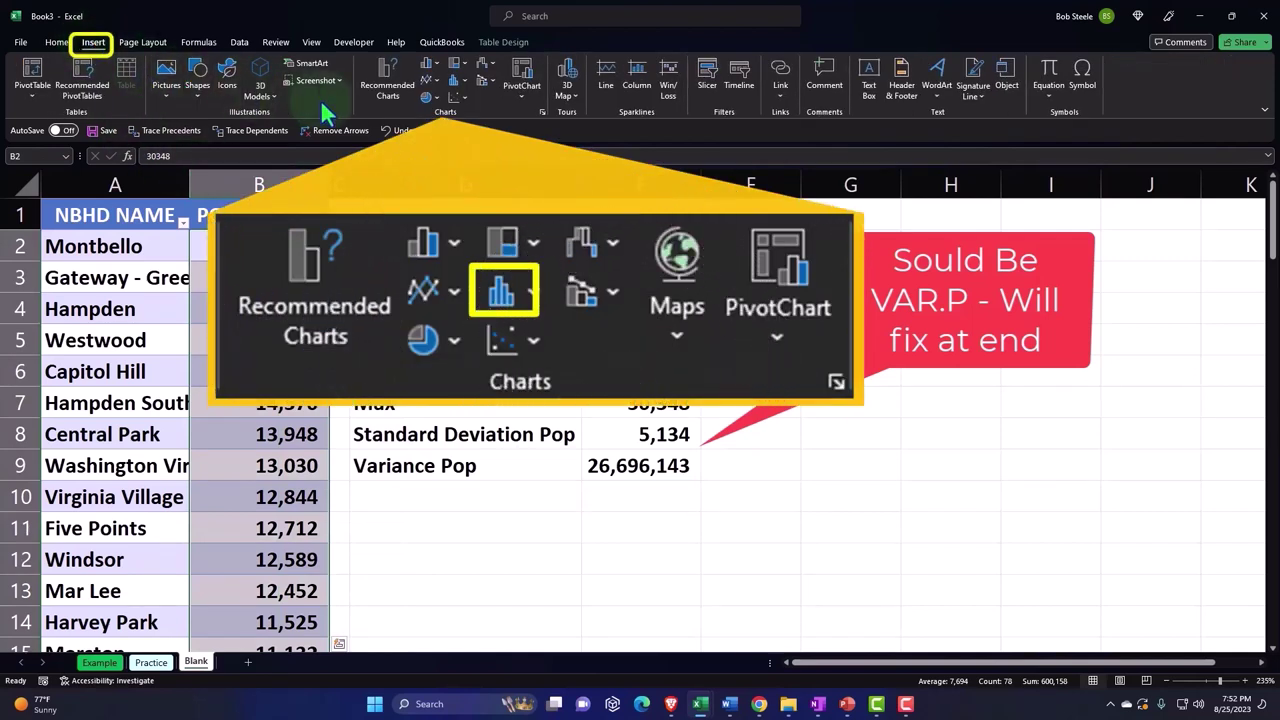
left_click(452, 82)
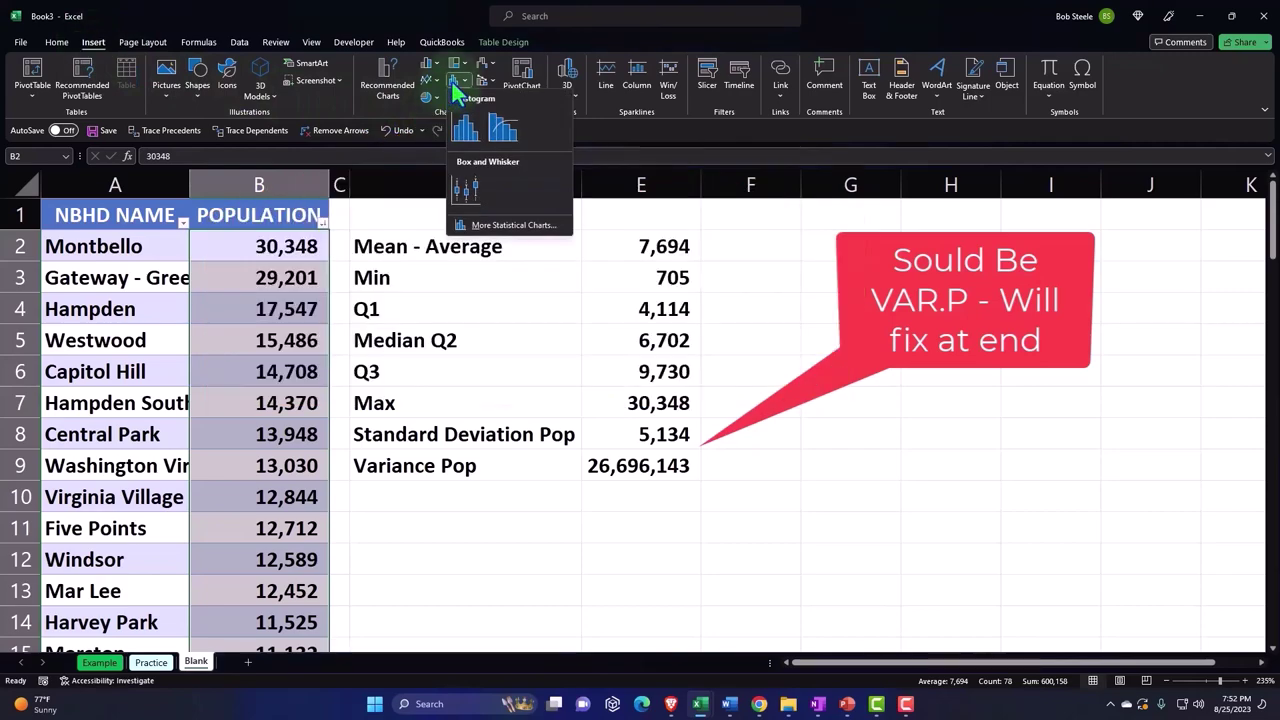
left_click(462, 130)
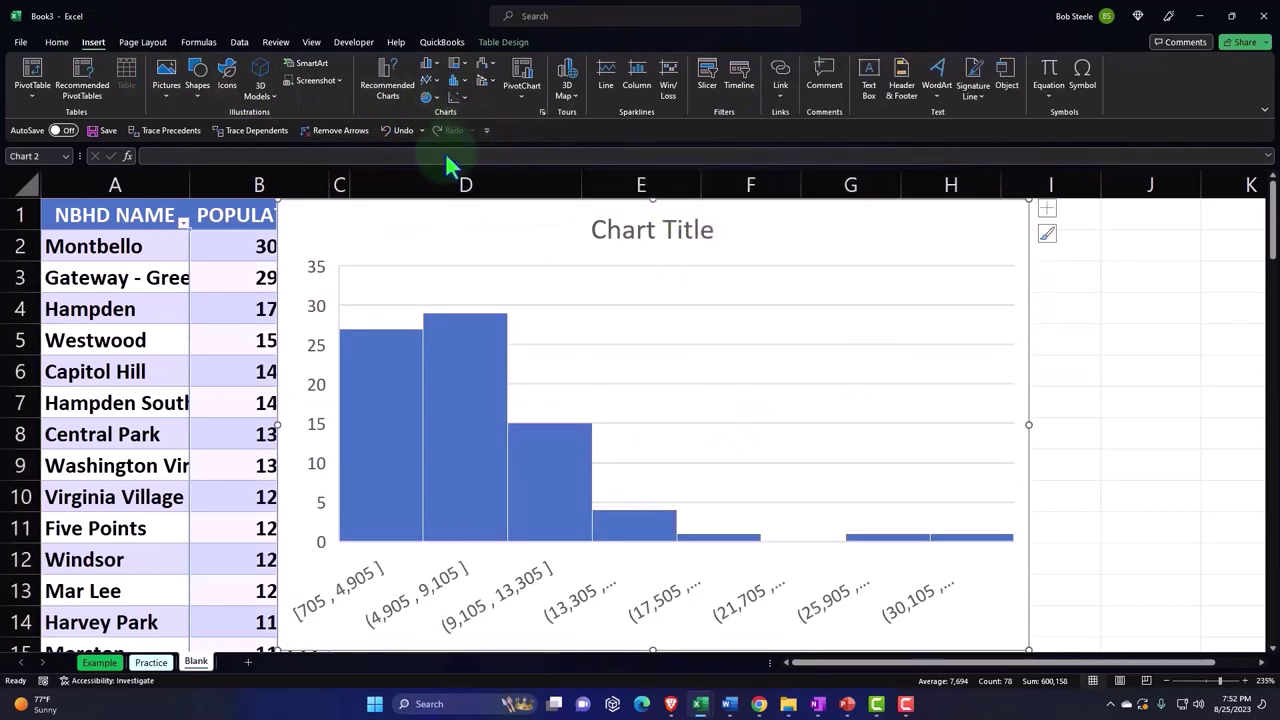
left_click_drag(329, 223, 808, 234)
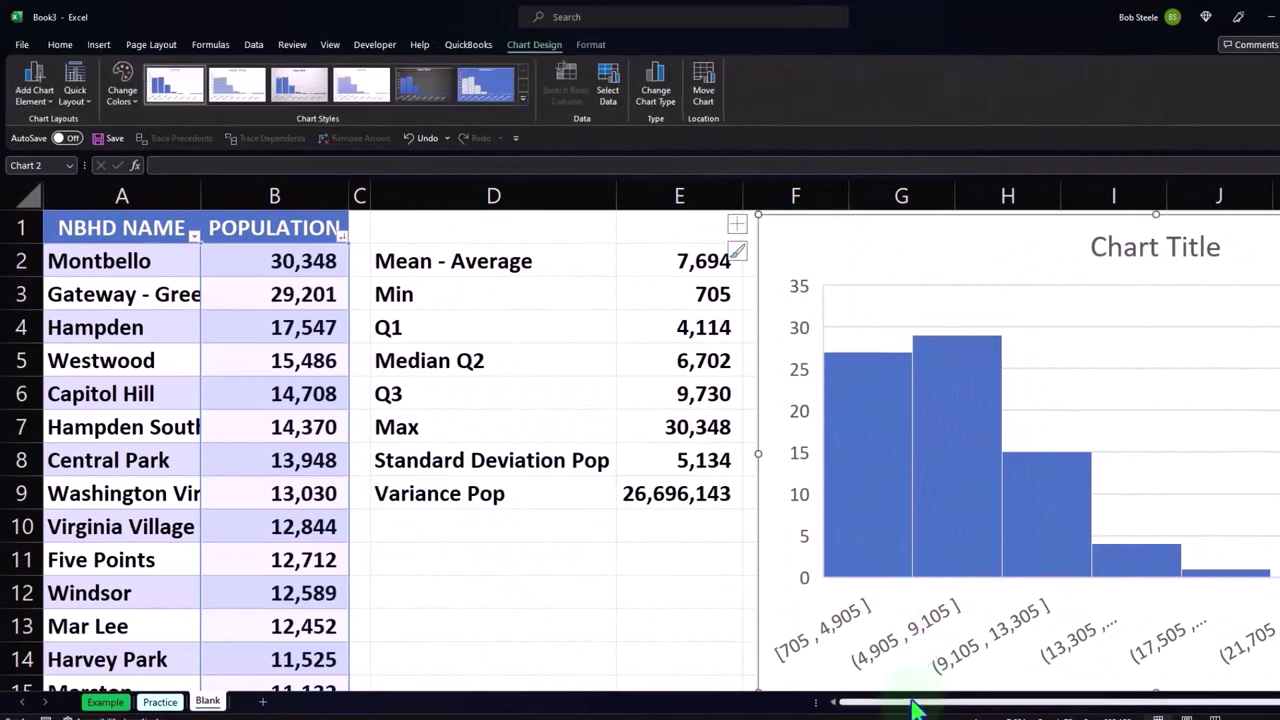
left_click_drag(912, 708, 985, 706)
Delete the histogram's chart title and deselect the chart by selecting cell N6.
left_click(1050, 262)
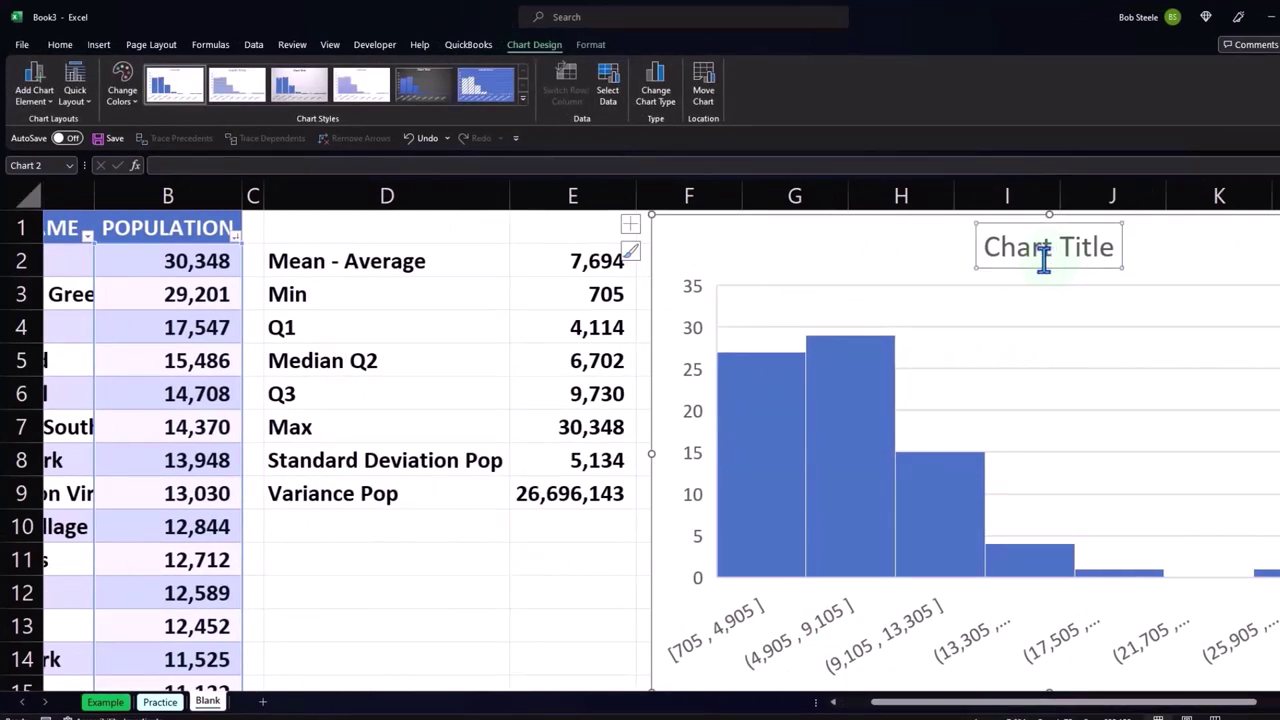
key("Delete")
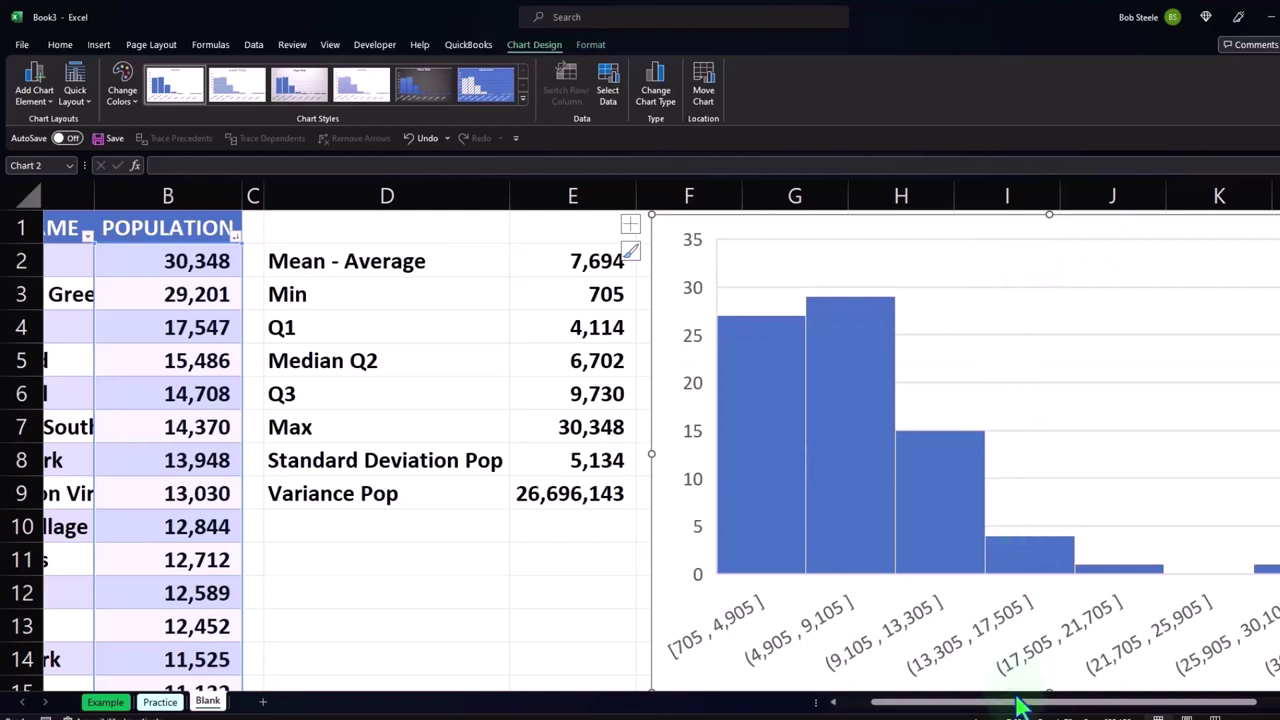
left_click_drag(1015, 706, 1080, 703)
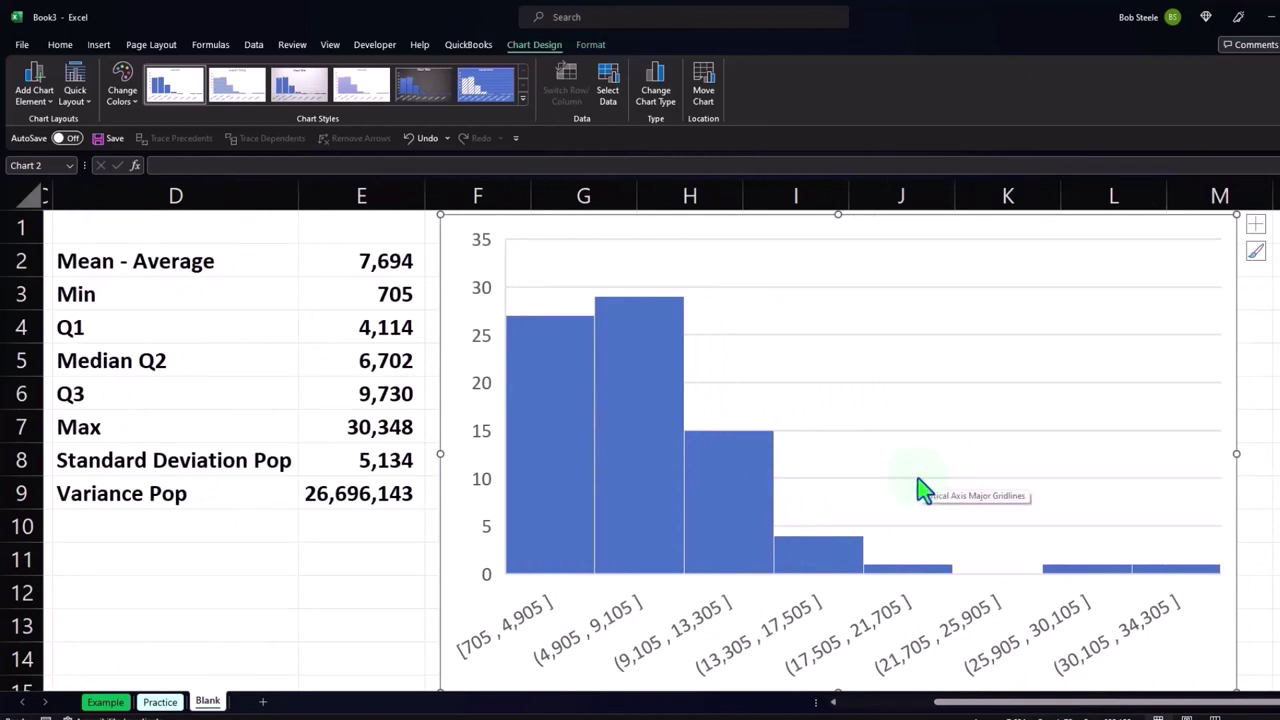
left_click_drag(1080, 704, 1112, 704)
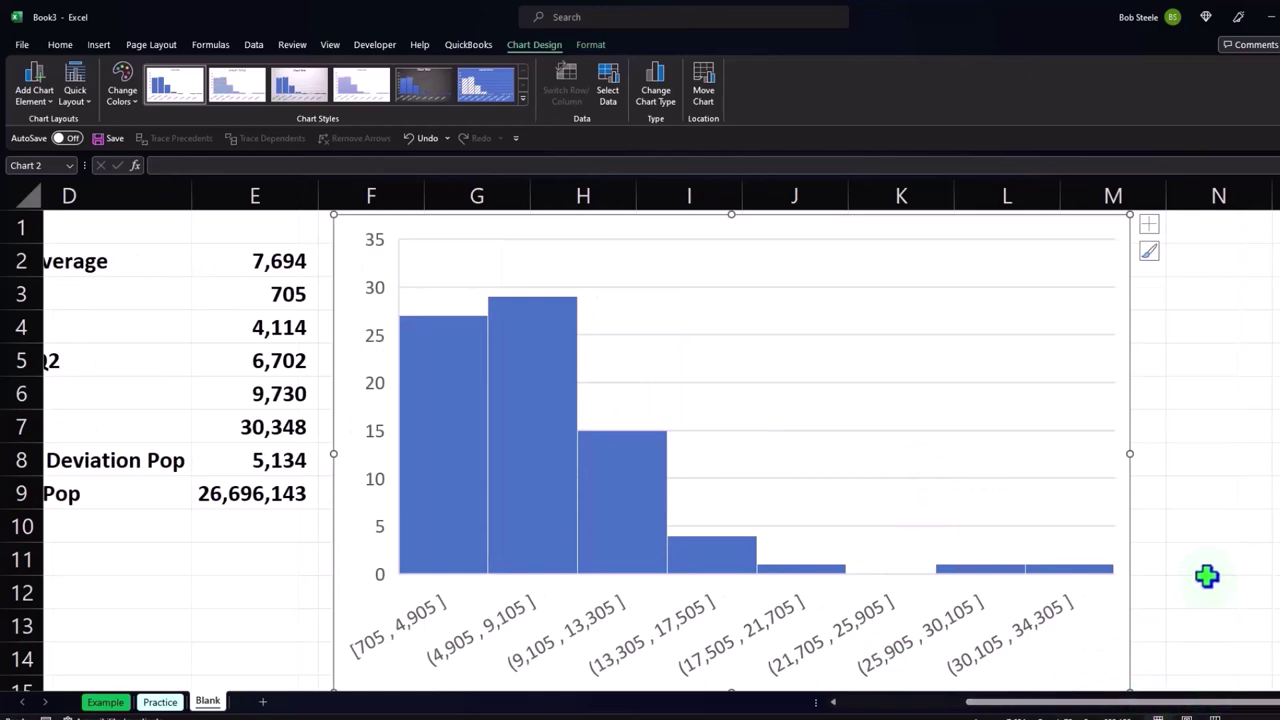
left_click(1184, 394)
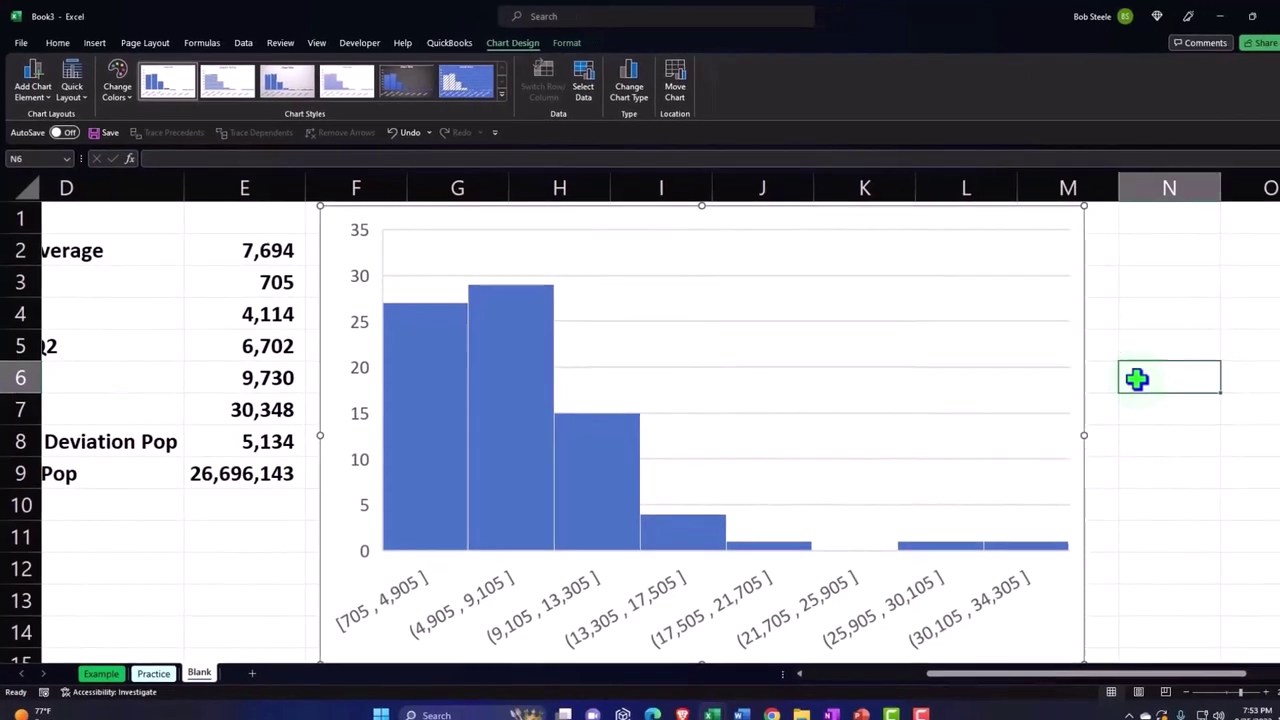
Enter the heading 'Varaince' in cell N1.
key("Right")
key("Right")
key("Right")
key("Right")
key("Right")
key("Right")
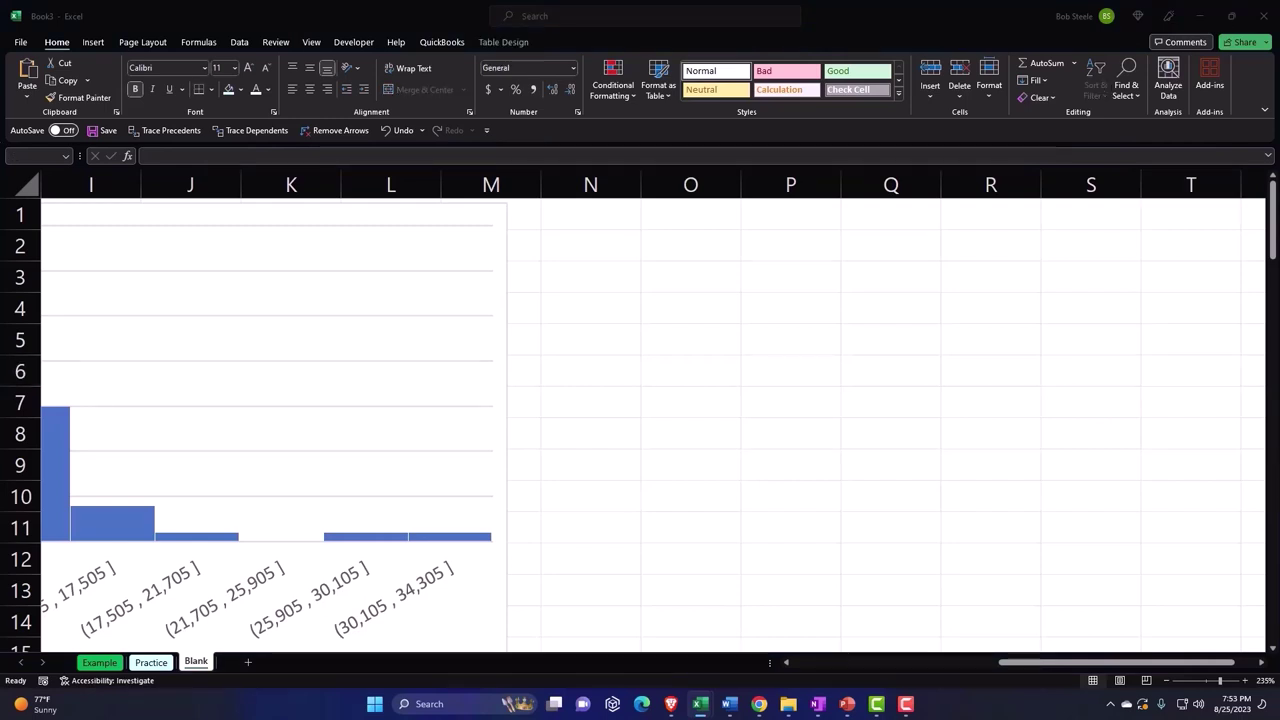
left_click(597, 217)
type("Varaince")
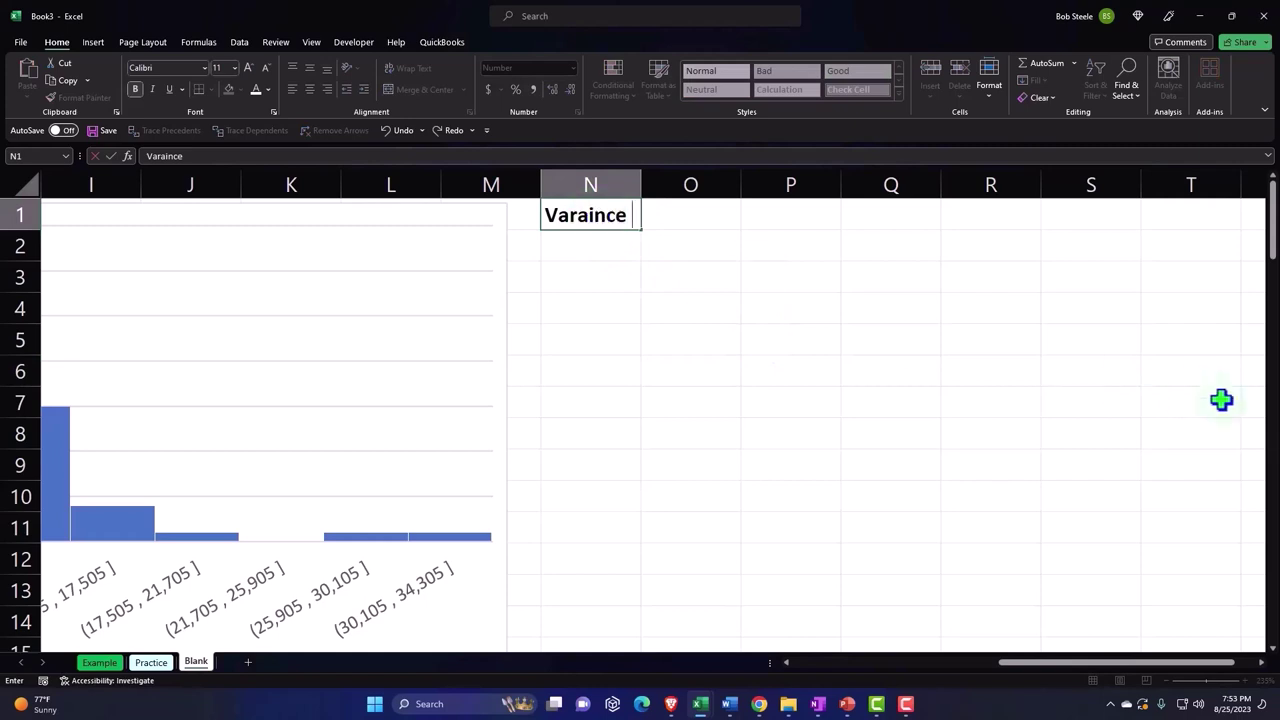
key("ctrl+Return")
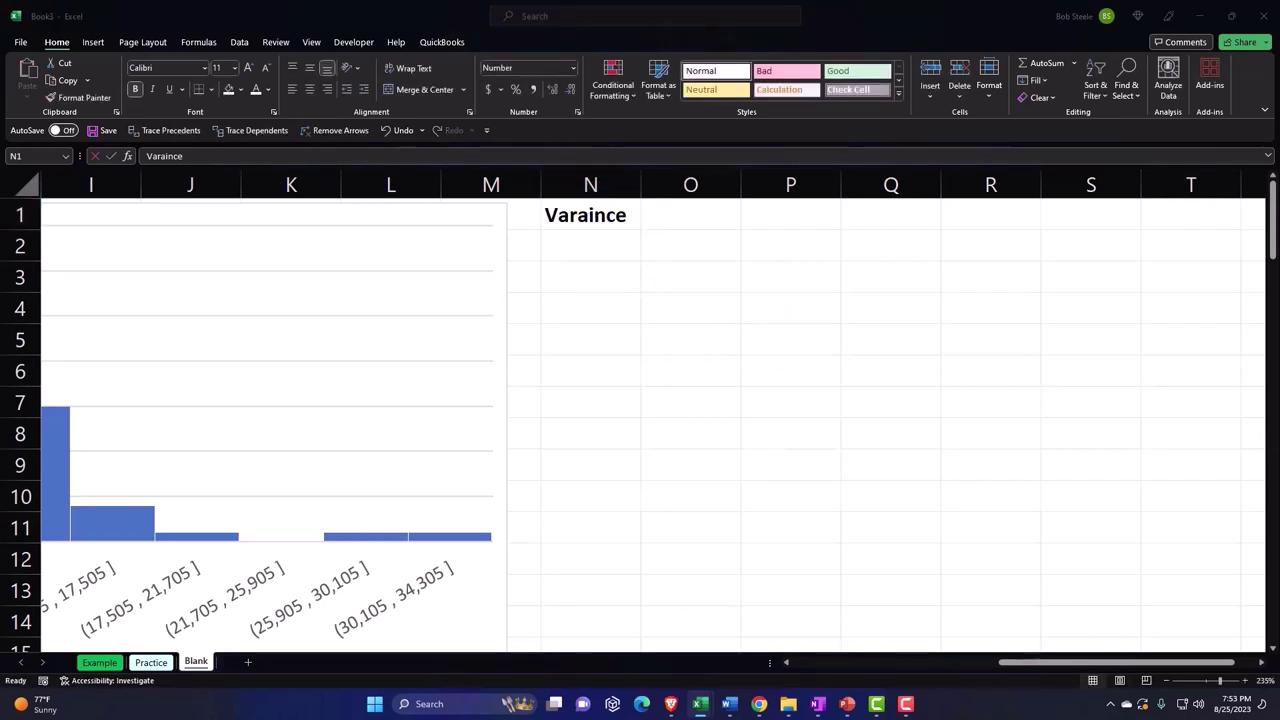
Paste the variance equation below the heading and reduce its font to 12 point.
key("ctrl+v")
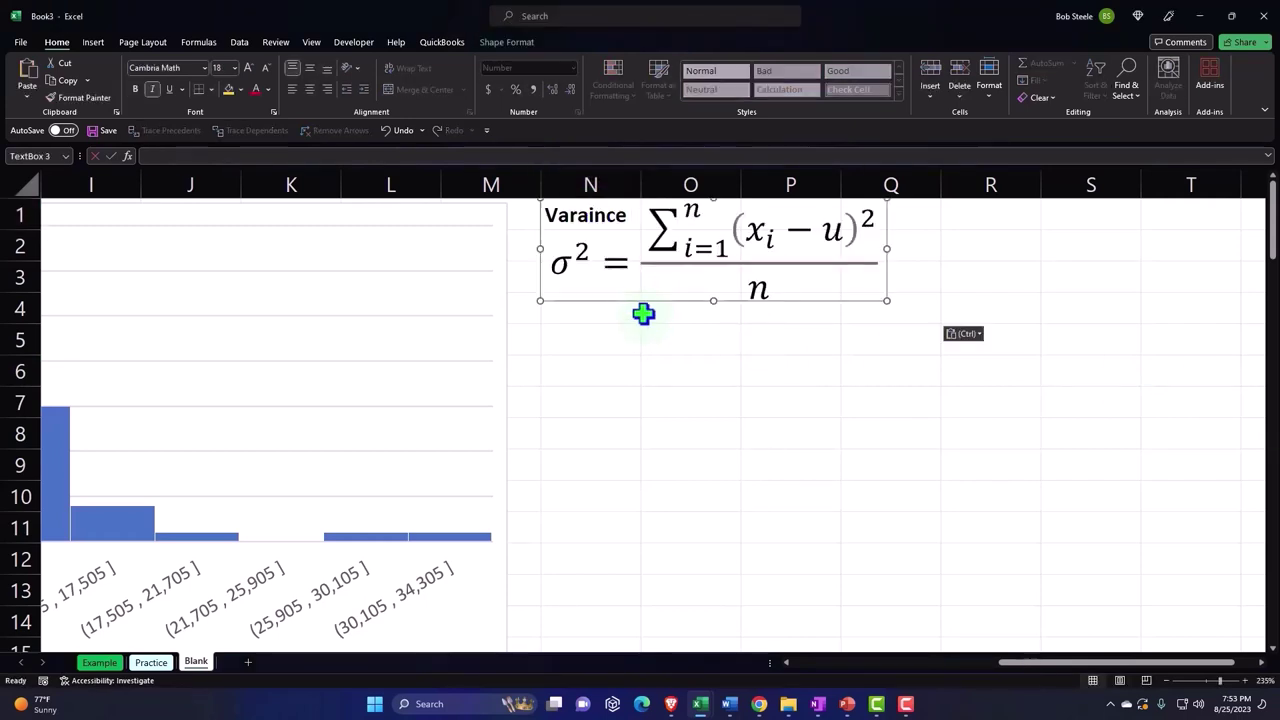
left_click_drag(636, 335, 636, 357)
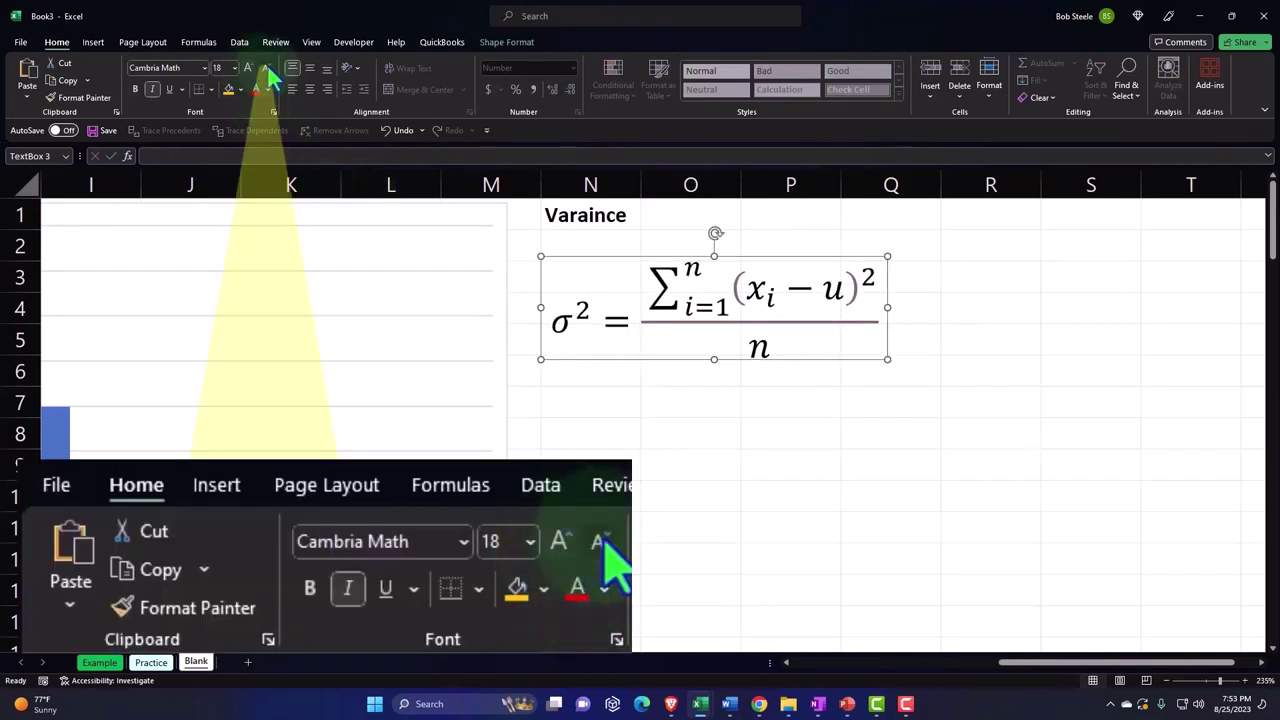
left_click(266, 70)
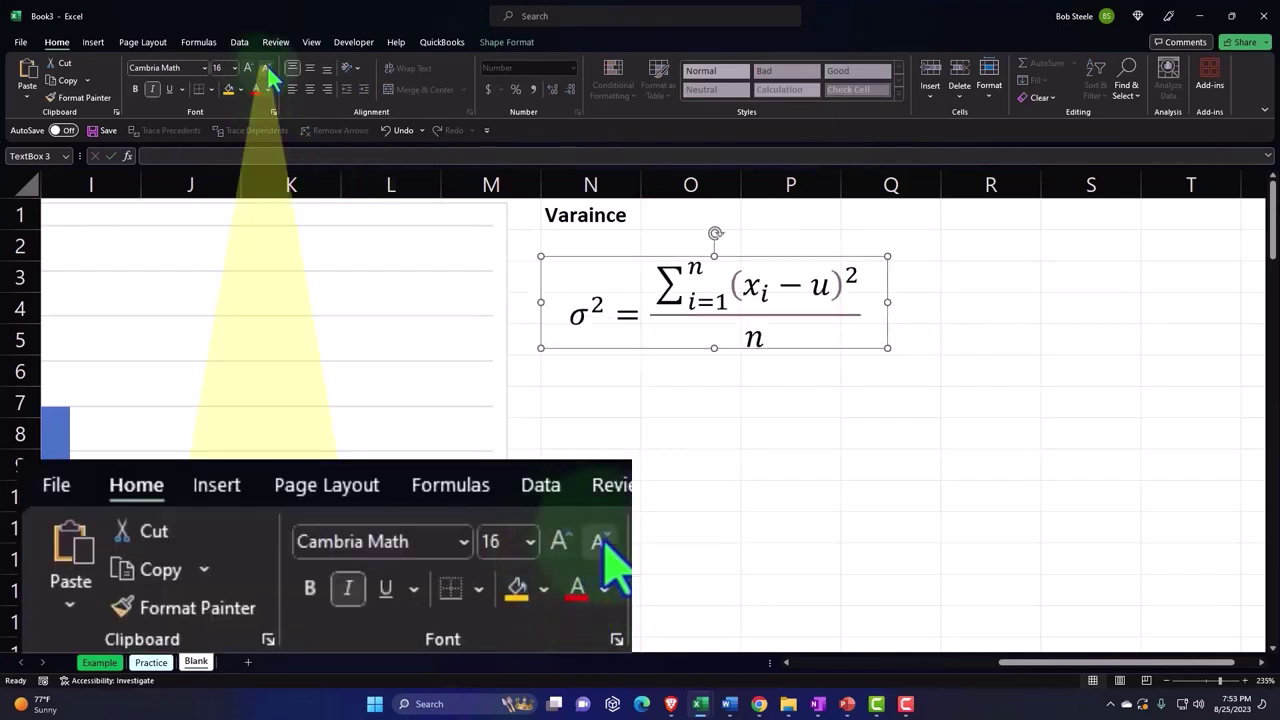
left_click(266, 70)
left_click(266, 70)
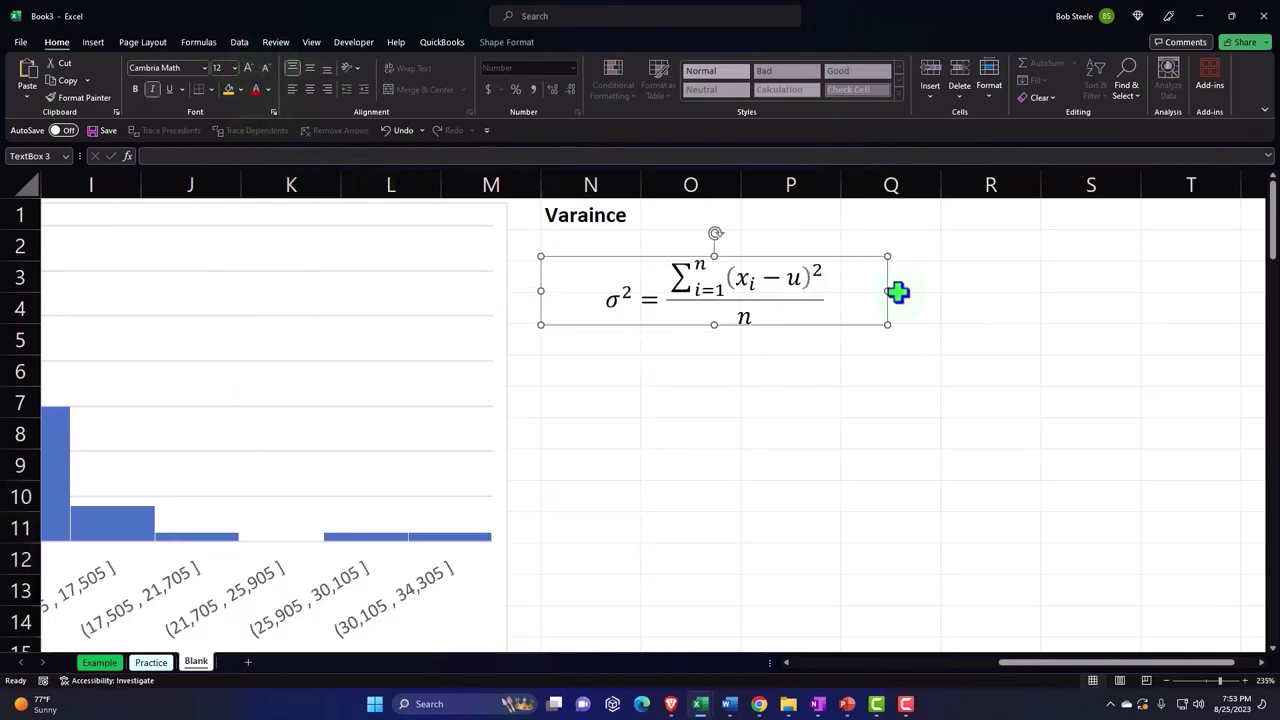
key("Escape")
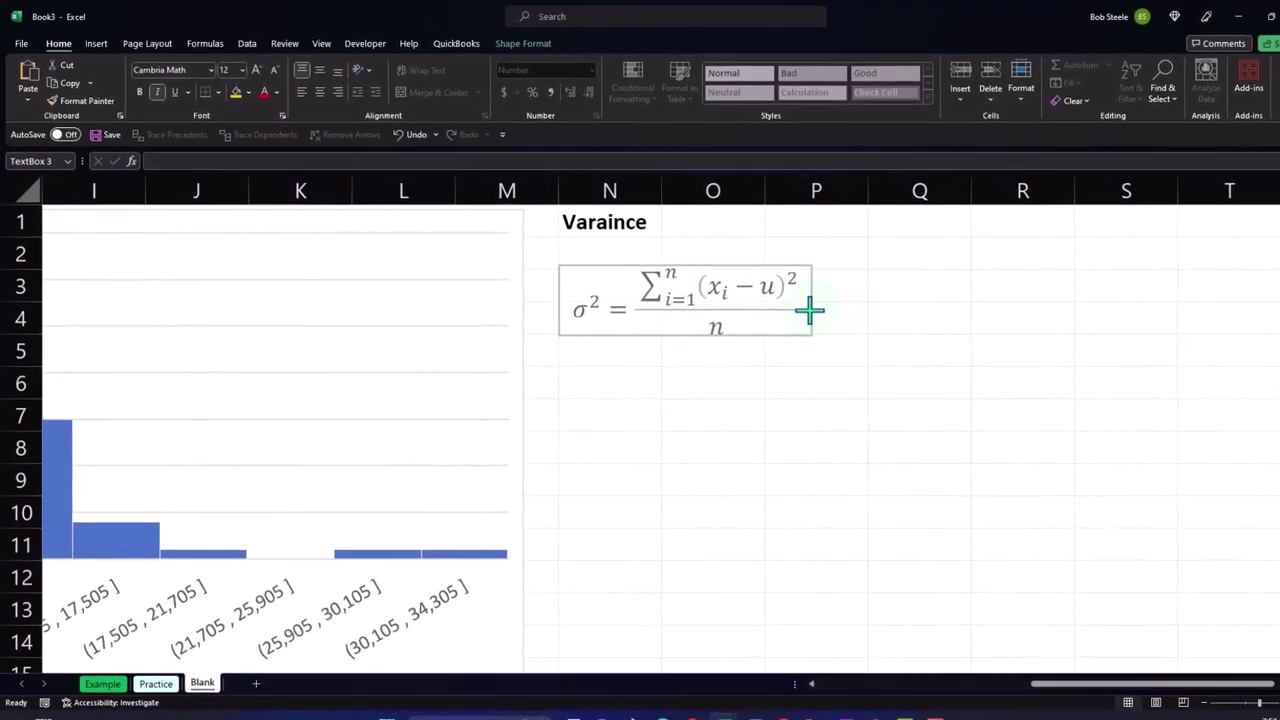
left_click(825, 317)
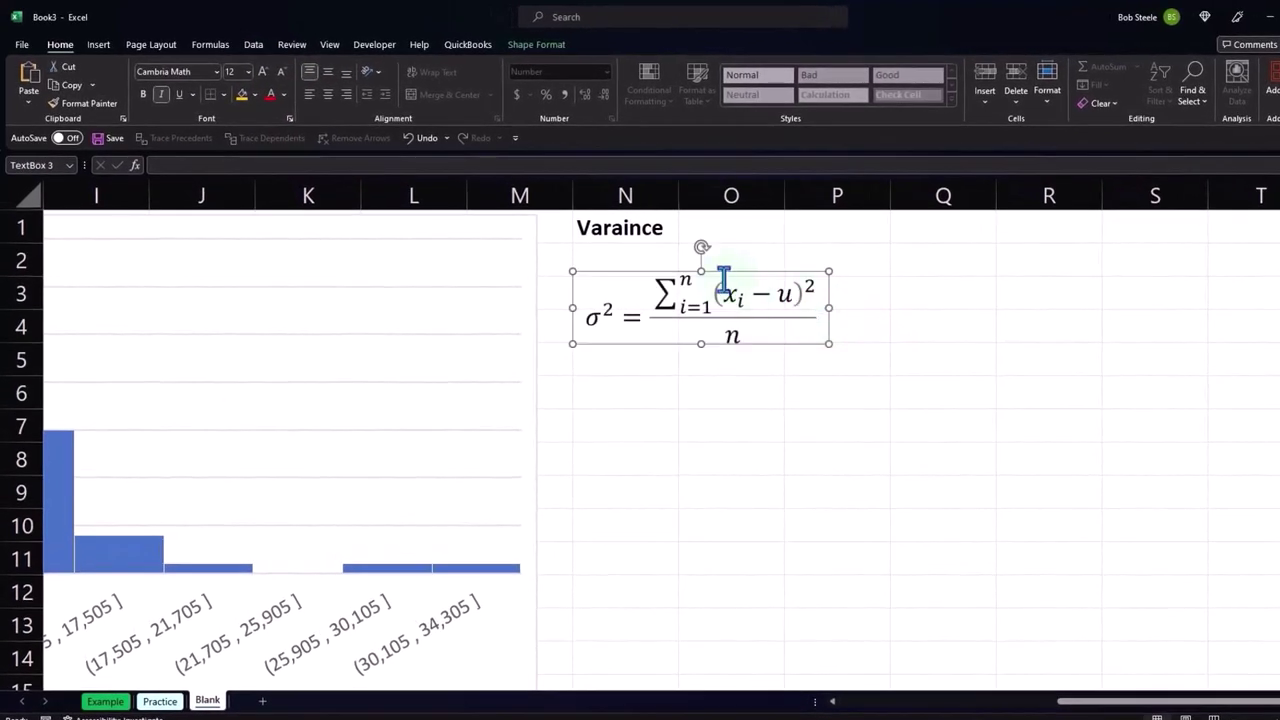
left_click(95, 45)
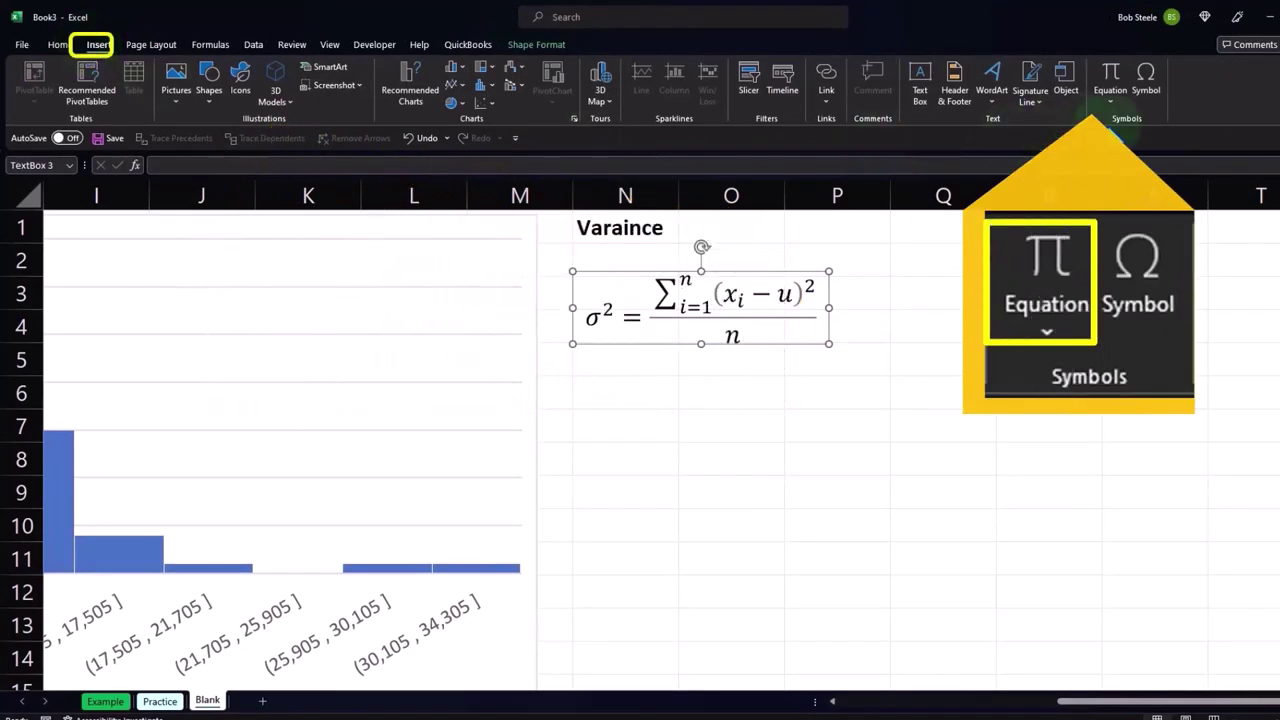
Try handwriting an x-bar in the math input pad, then close it without inserting.
left_click(1104, 80)
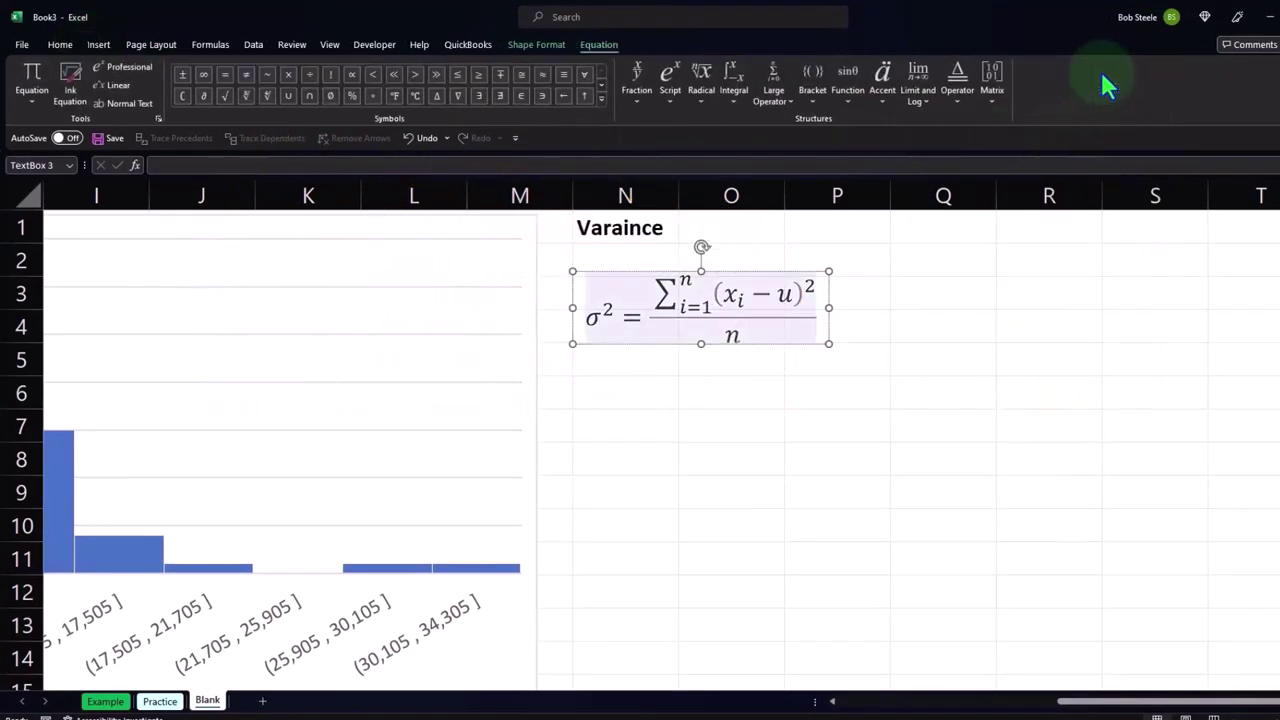
left_click(72, 84)
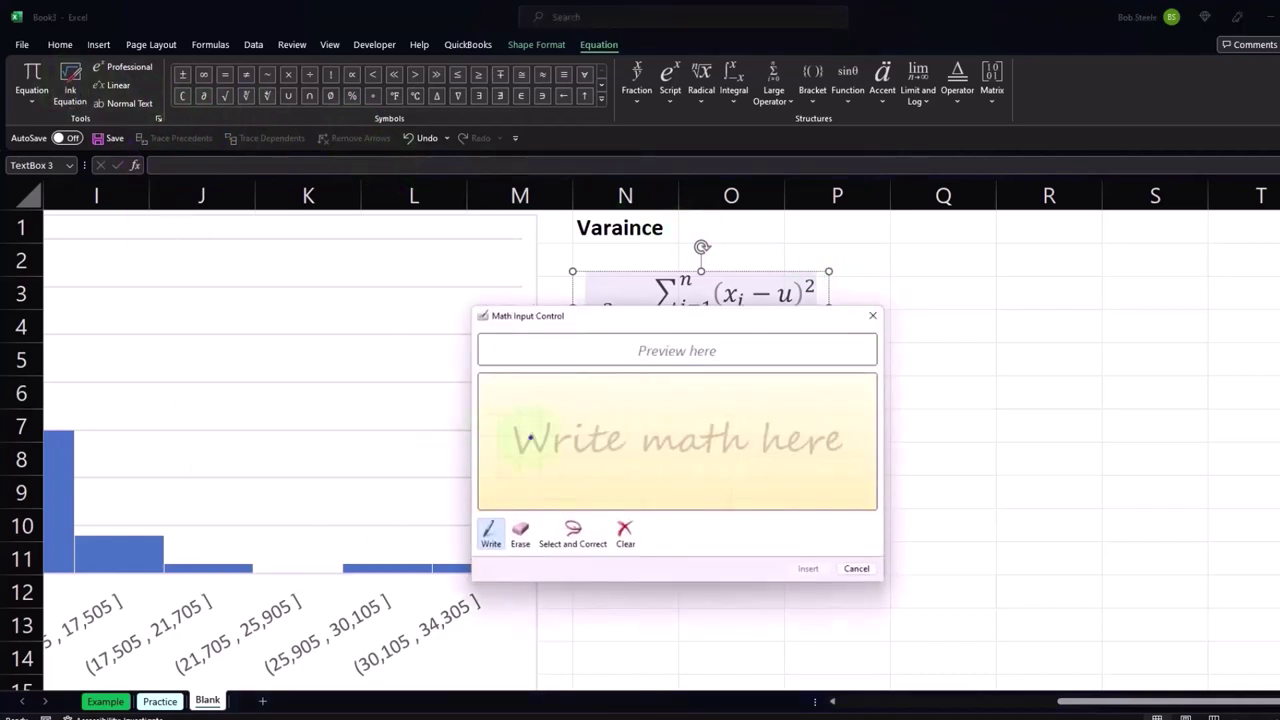
mouse_move(530, 437)
left_mouse_down()
mouse_move(572, 474)
mouse_move(531, 475)
left_mouse_up()
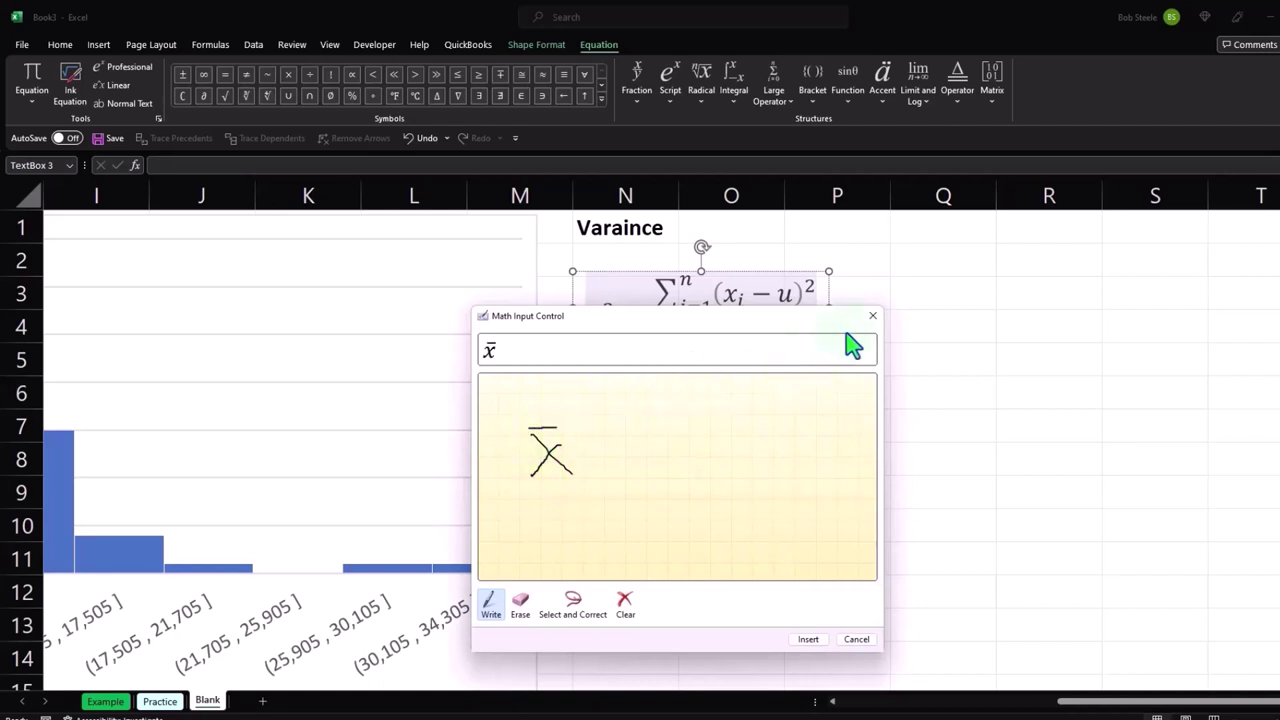
left_click(873, 318)
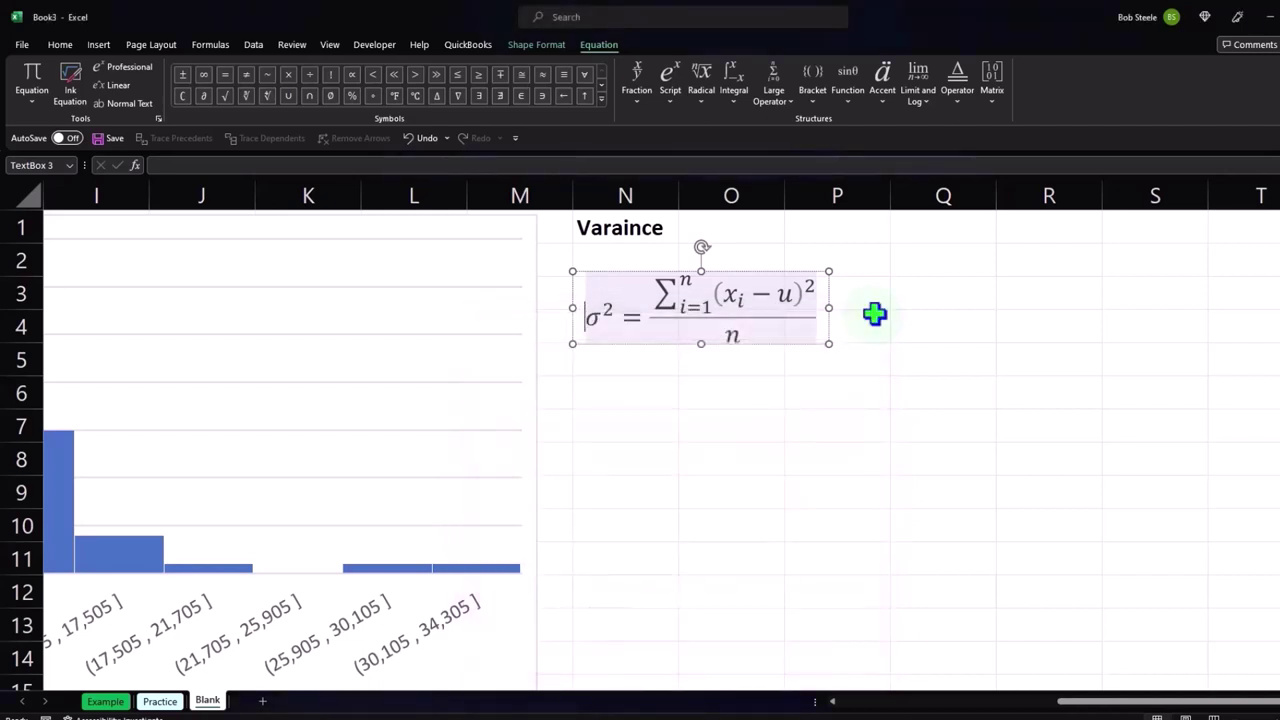
Fill the variance equation box gold and nudge it slightly up beneath the heading.
left_click(60, 44)
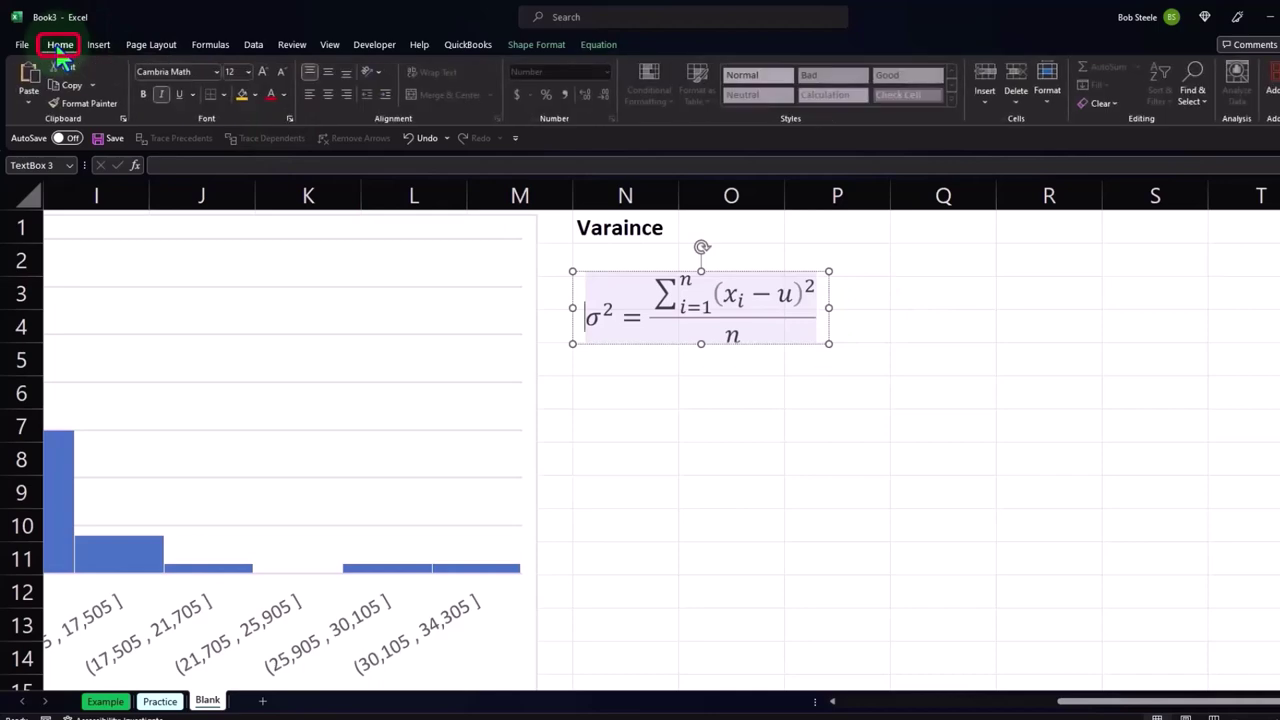
left_click(254, 95)
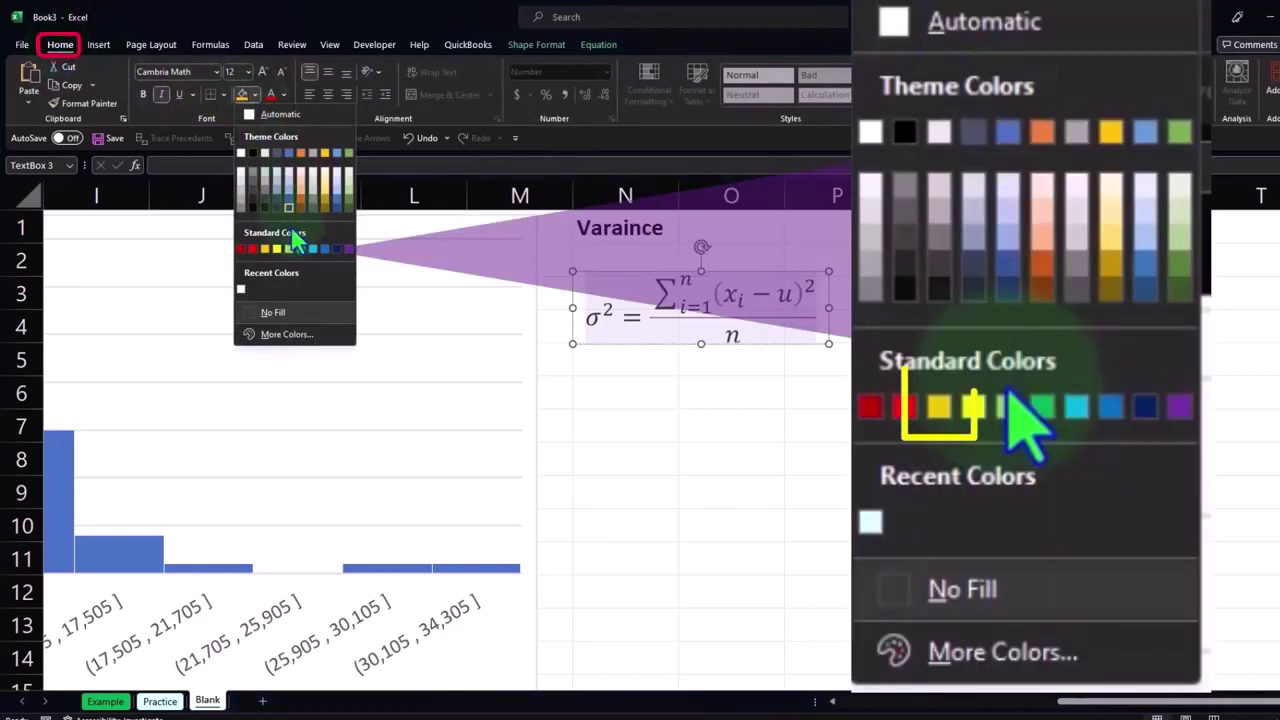
left_click(265, 250)
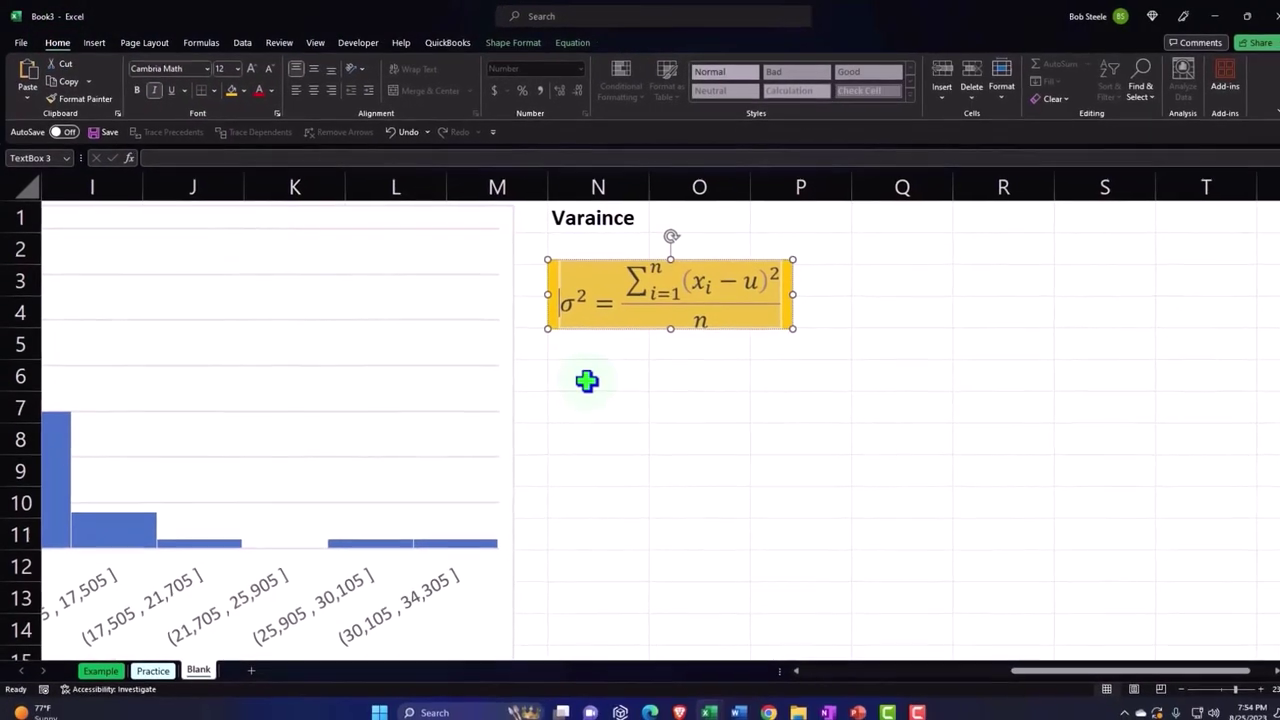
left_click(620, 398)
left_click(576, 322)
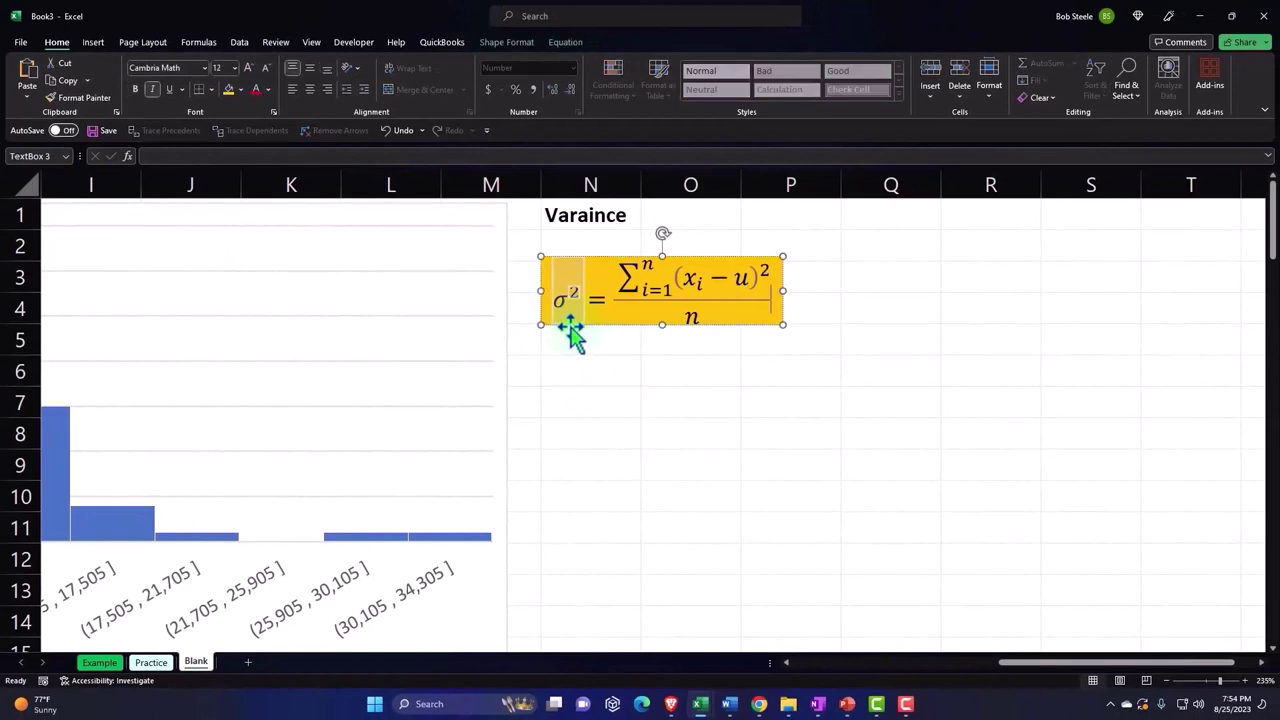
left_click_drag(570, 331, 570, 319)
left_click_drag(585, 217, 750, 212)
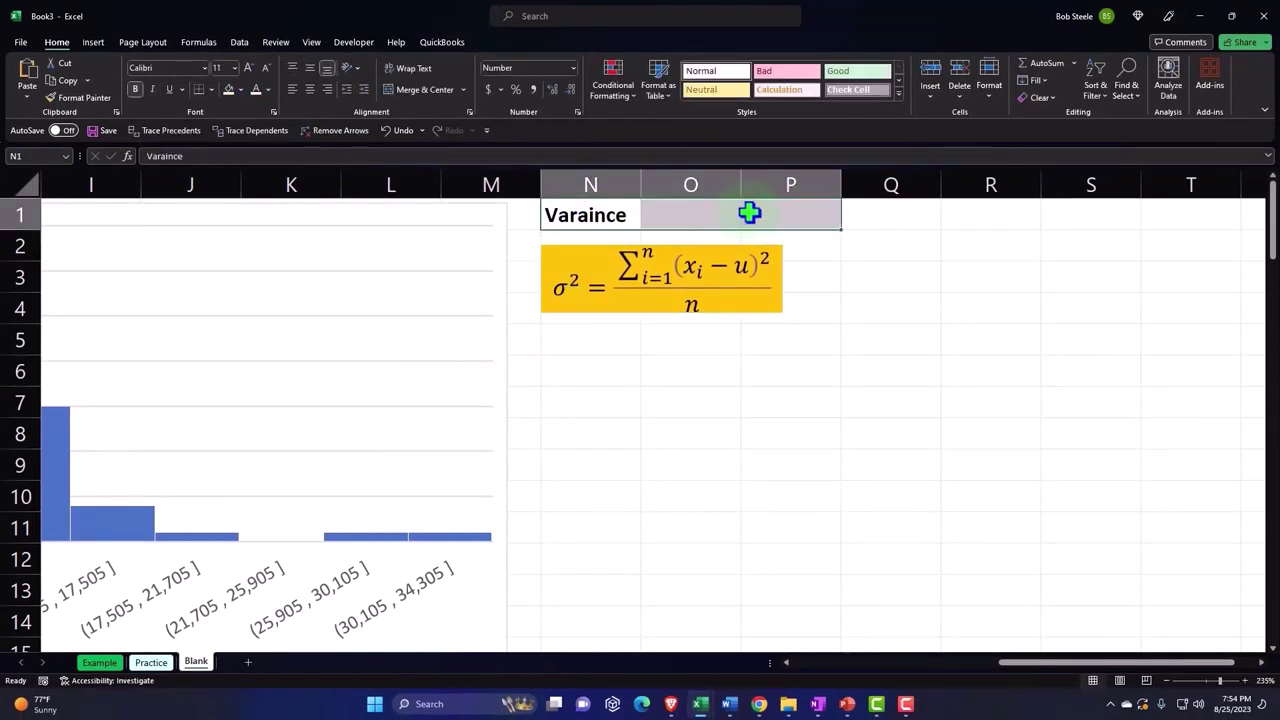
Format the Varaince heading cells N1:P1 with black fill and white text.
left_click(241, 89)
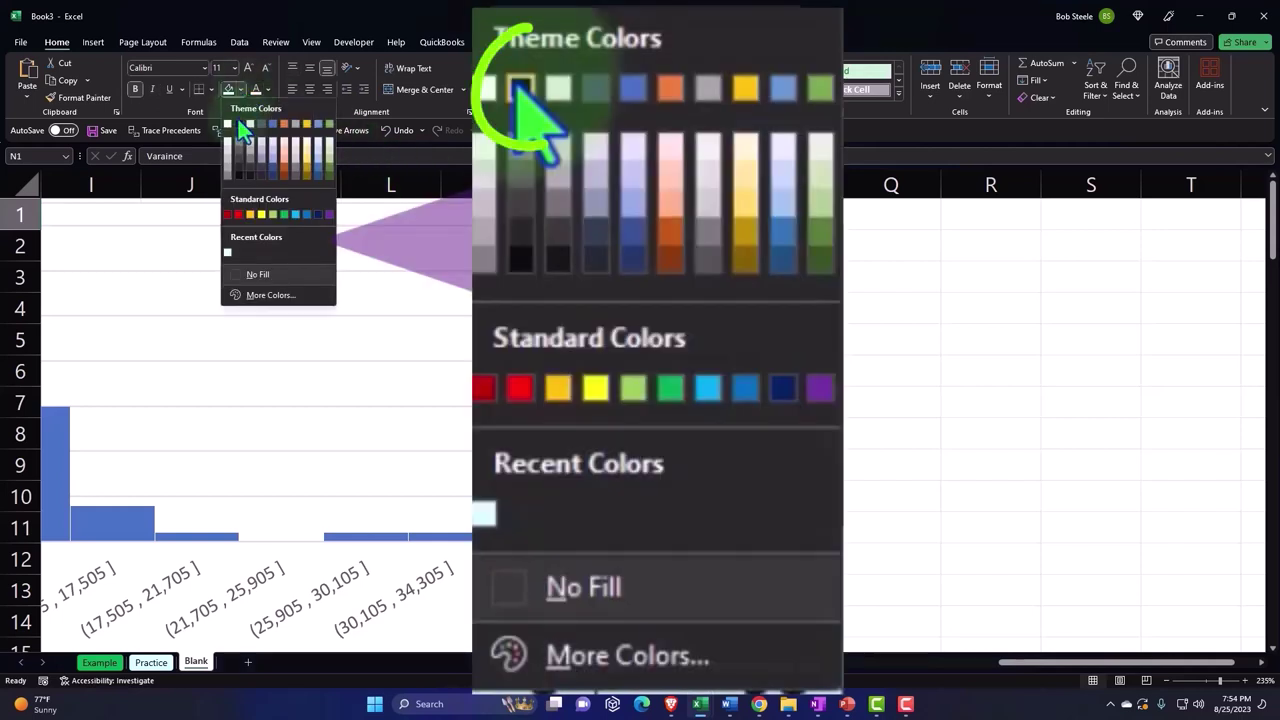
left_click(240, 122)
left_click(256, 89)
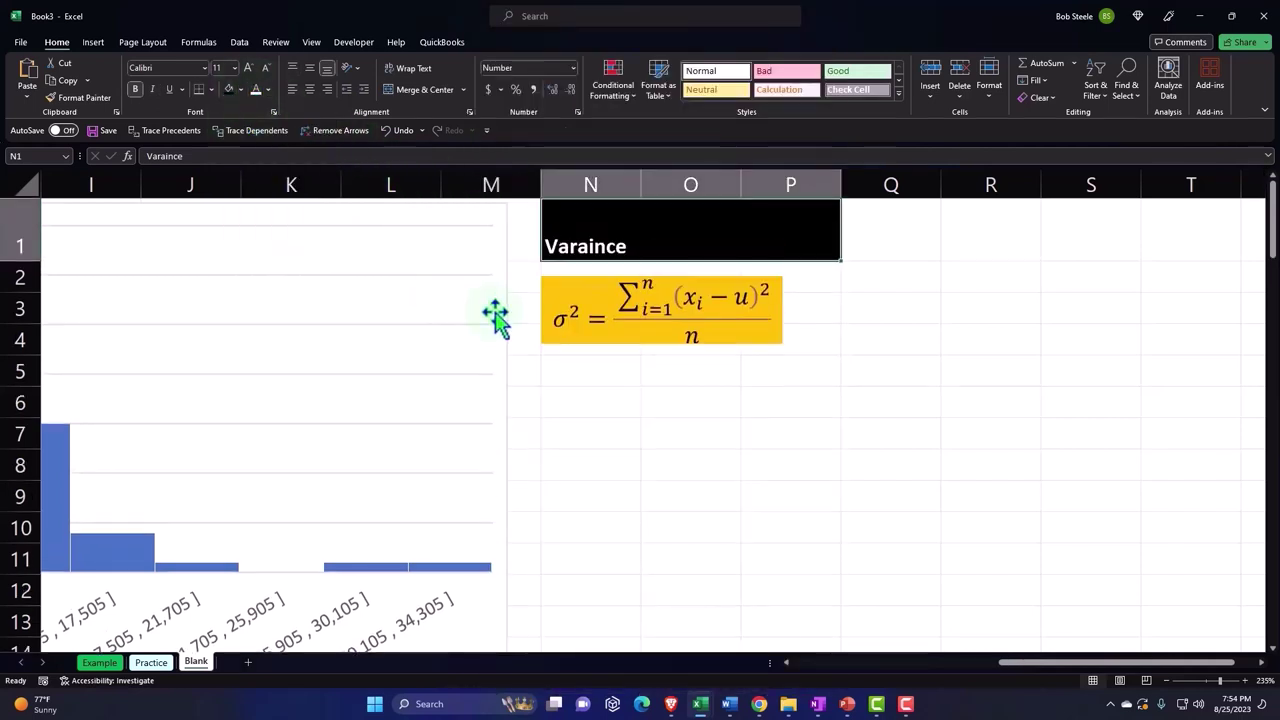
Enter the heading 'Standard Deviation' in cell N5.
left_click(595, 374)
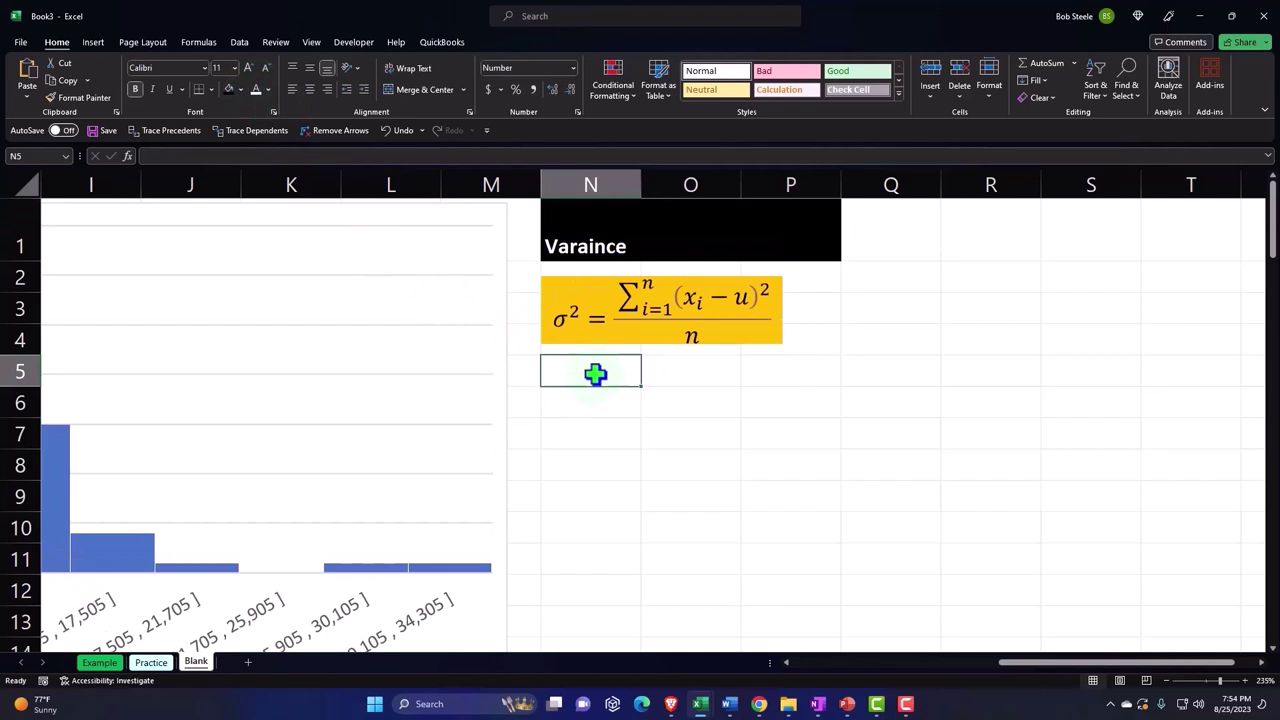
type("Standard Deviation")
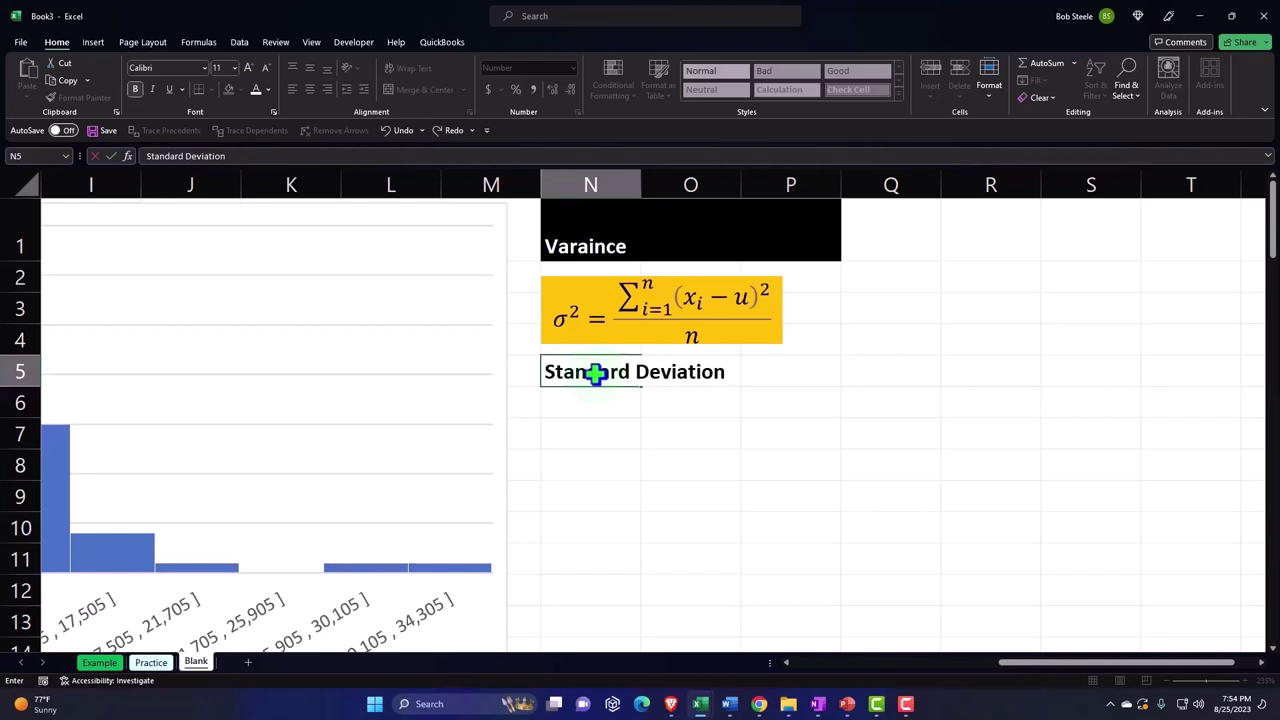
key("Return")
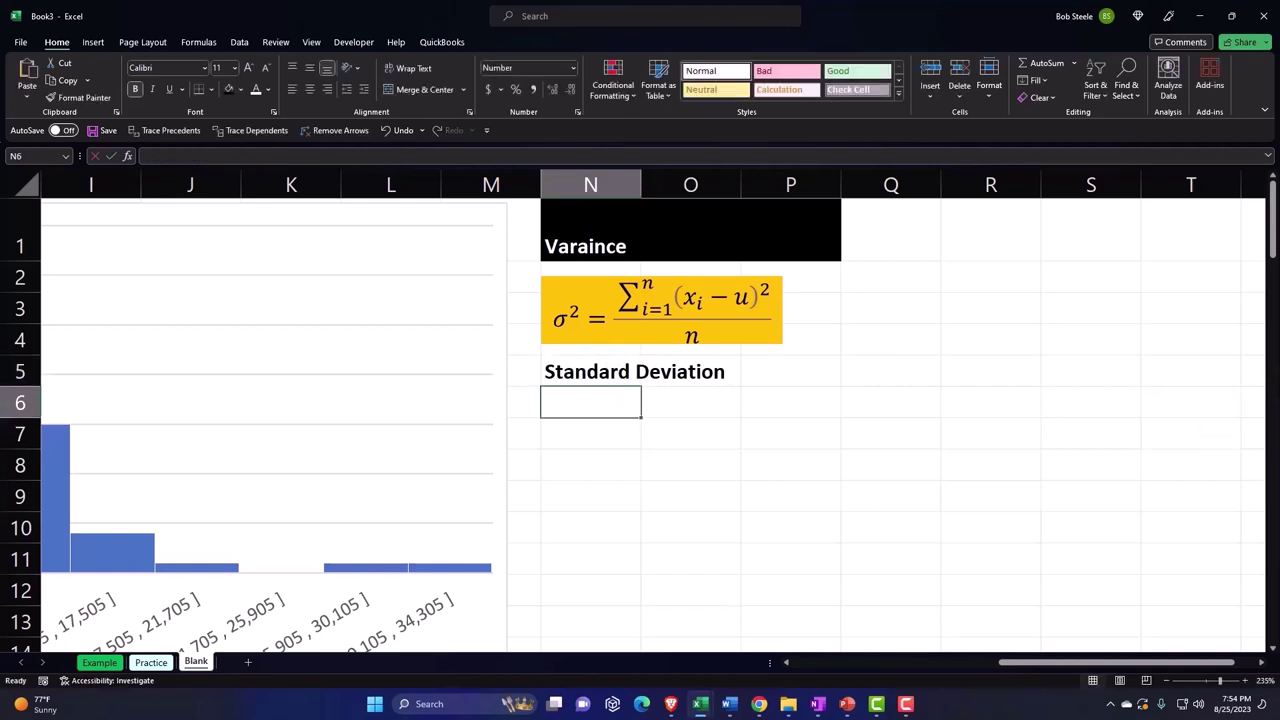
scroll(640, 425, "down", 1)
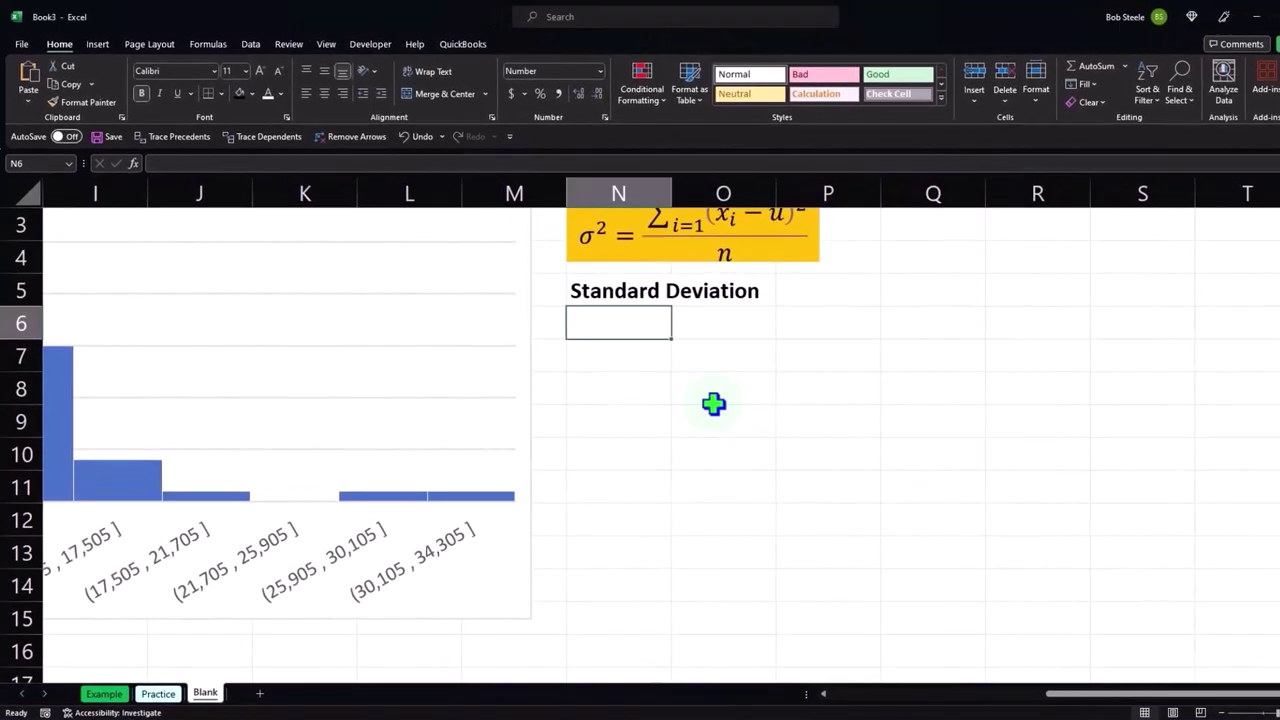
Paste the standard deviation equation below its heading, shrink it to 12 point and fill it gold.
key("ctrl+v")
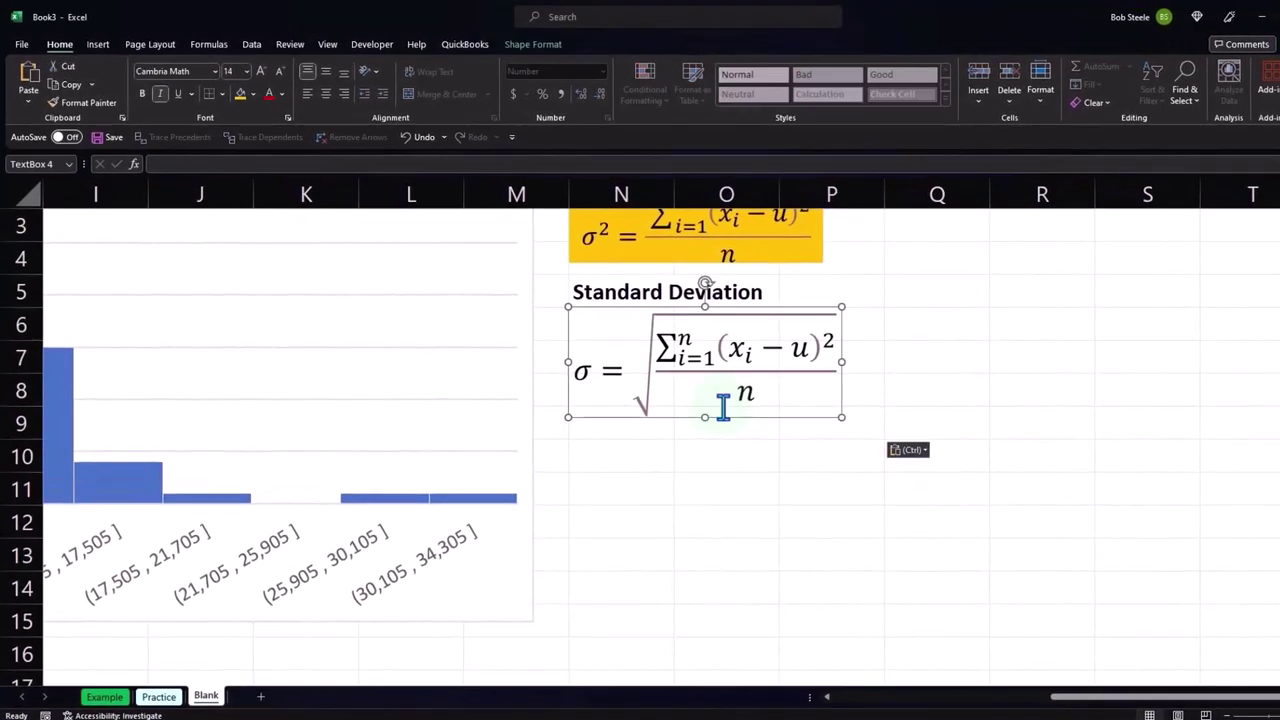
left_click_drag(651, 420, 653, 452)
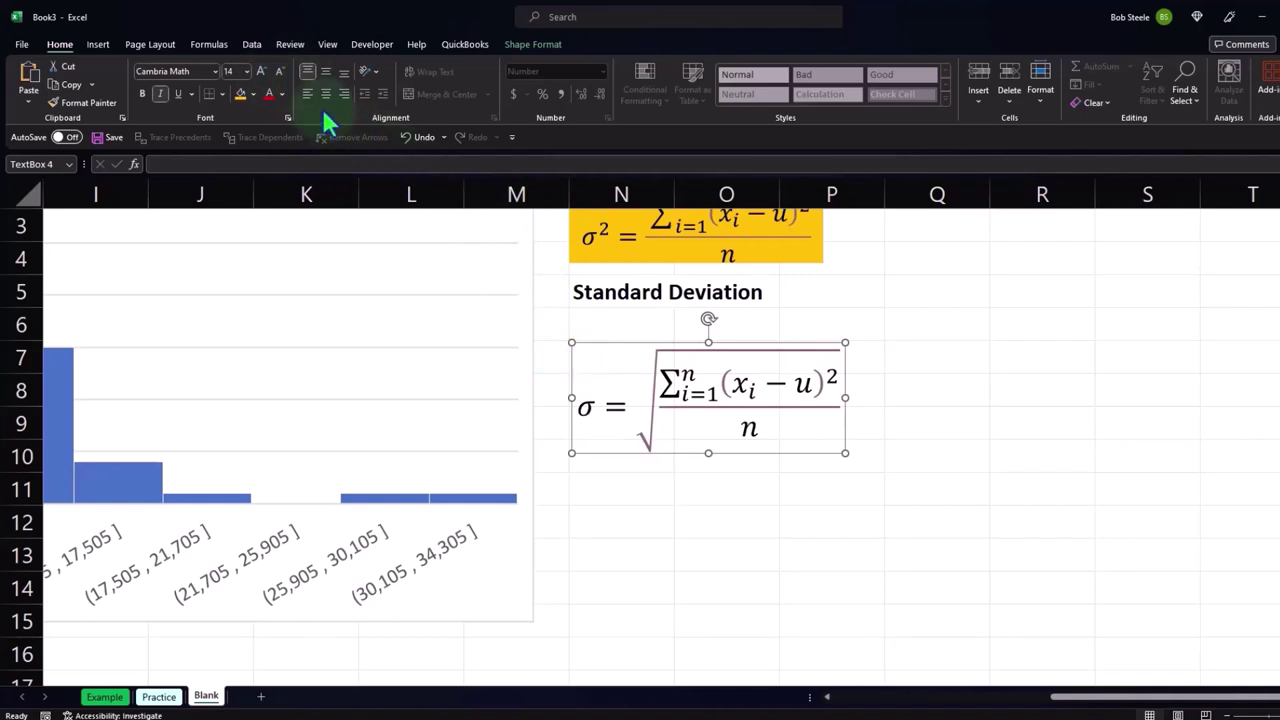
left_click(280, 71)
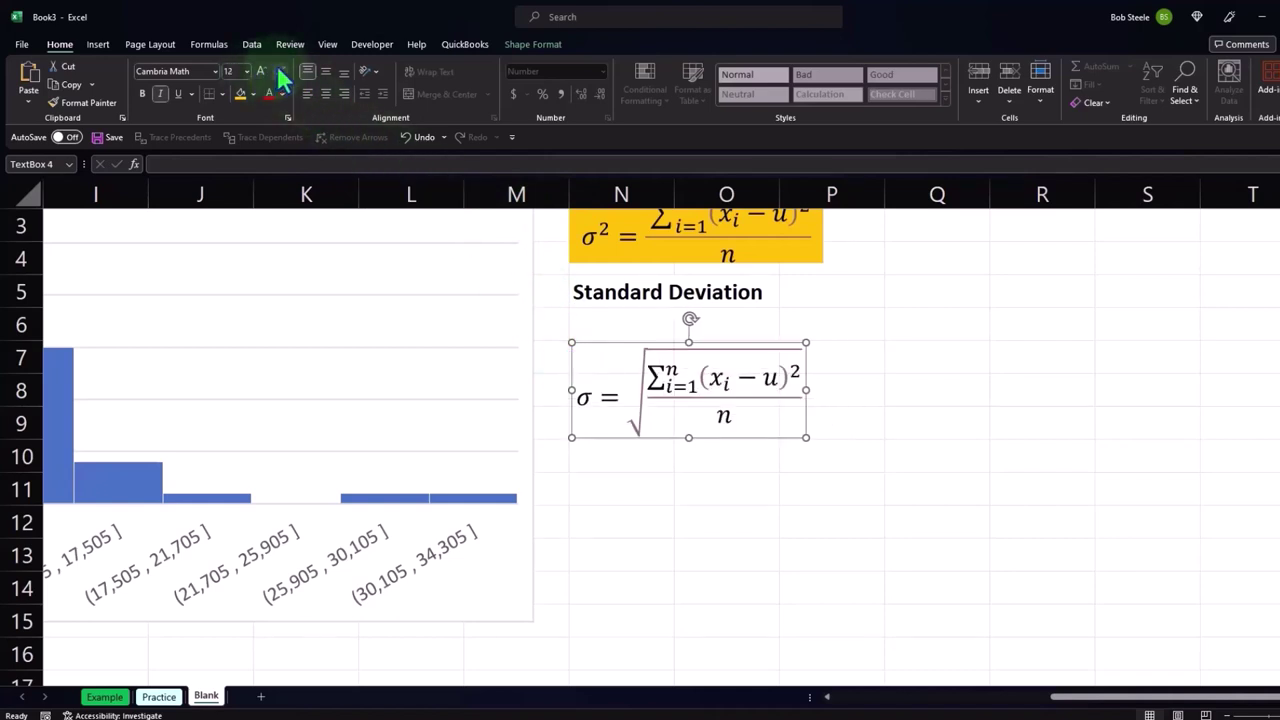
left_click(240, 93)
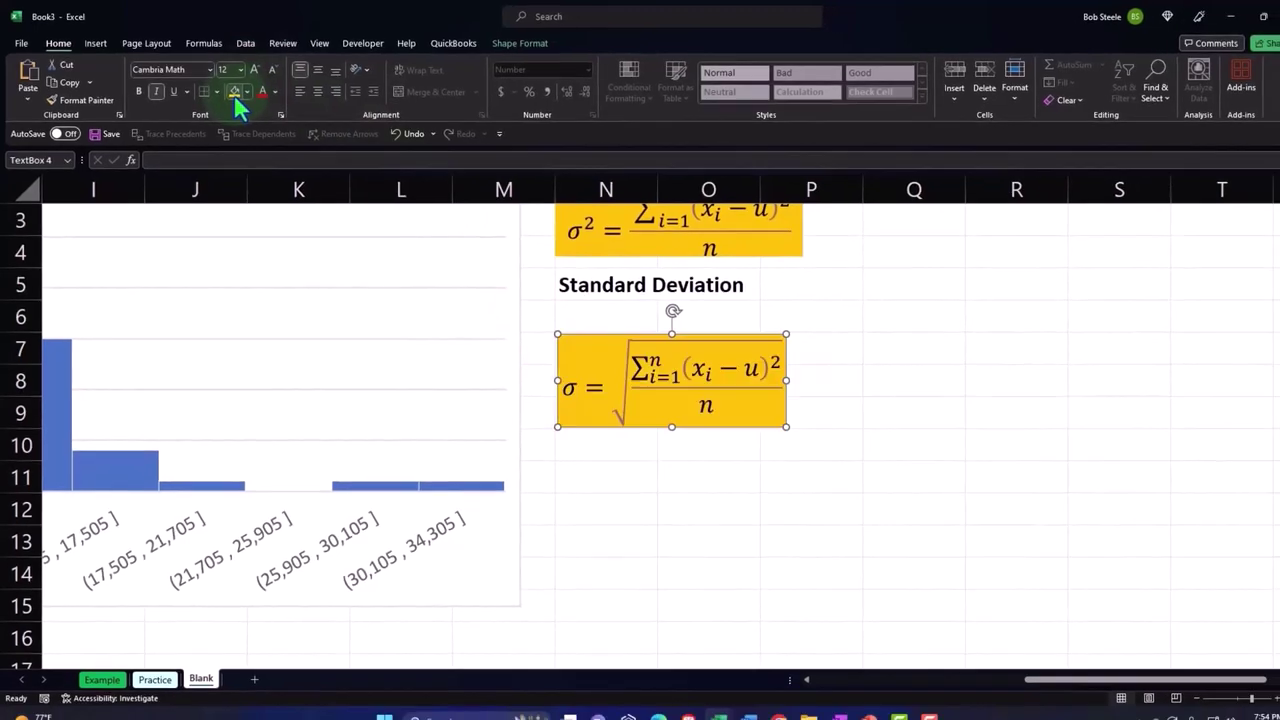
left_click(823, 468)
key("Right")
key("Right")
key("Right")
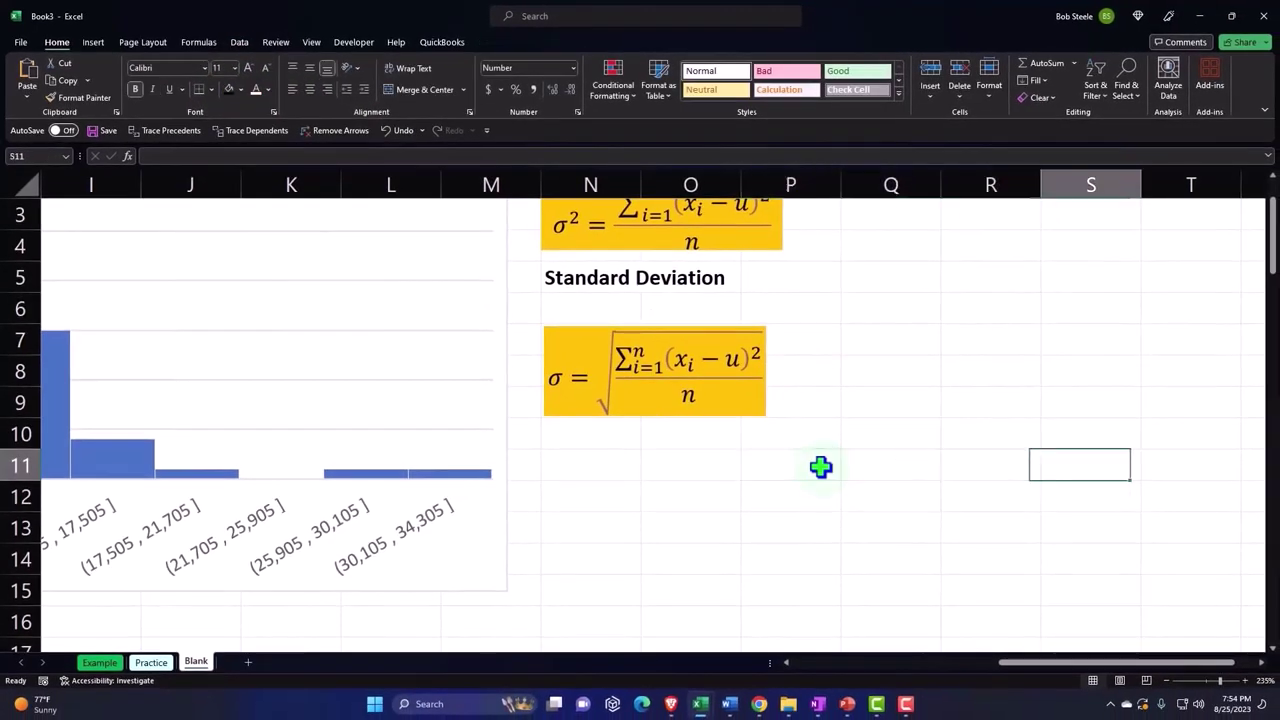
key("Right")
key("Up")
key("Up")
key("Up")
key("Up")
key("Up")
key("Up")
key("Up")
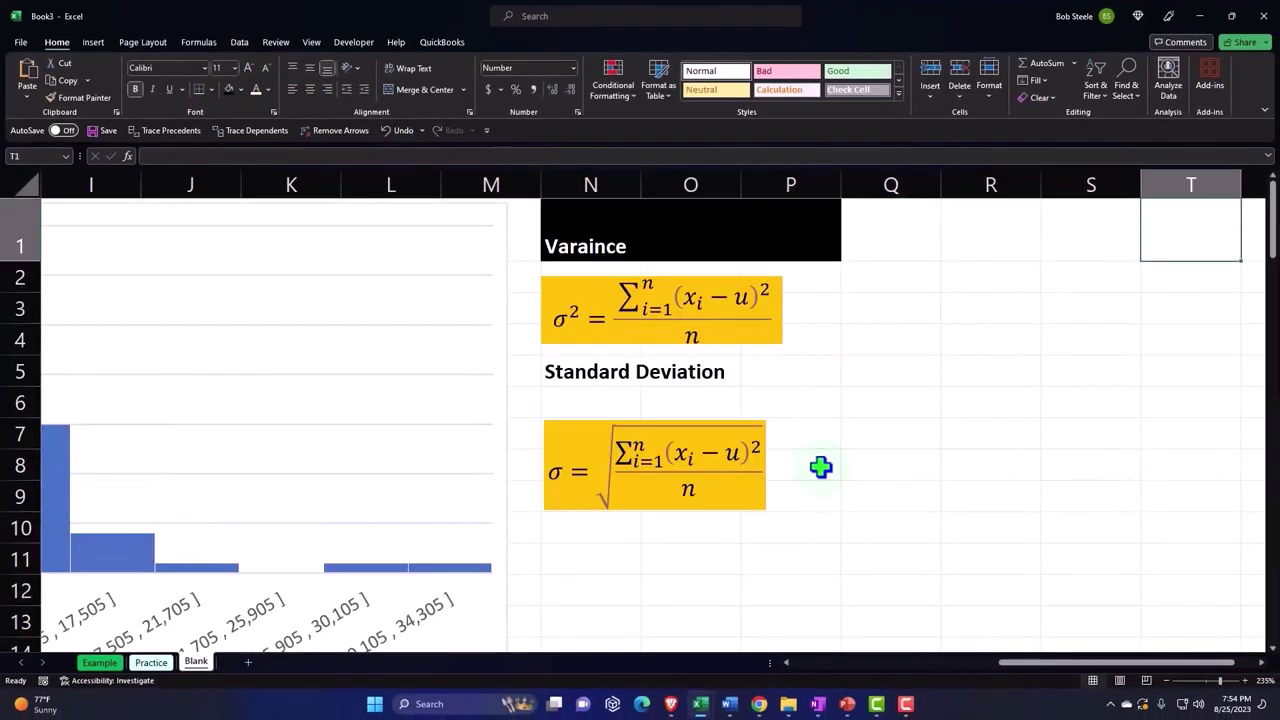
Make heading cells N5:P5 white on black and move the equation box up under it.
left_click_drag(610, 370, 765, 369)
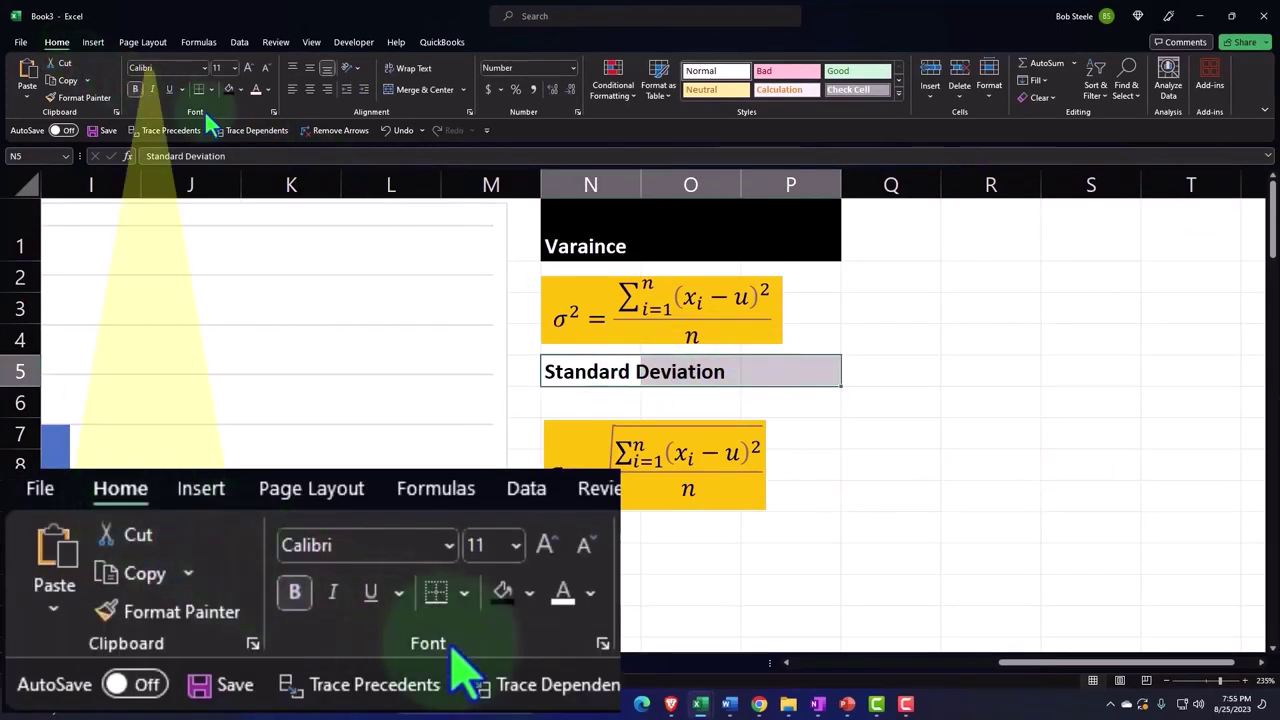
left_click(230, 92)
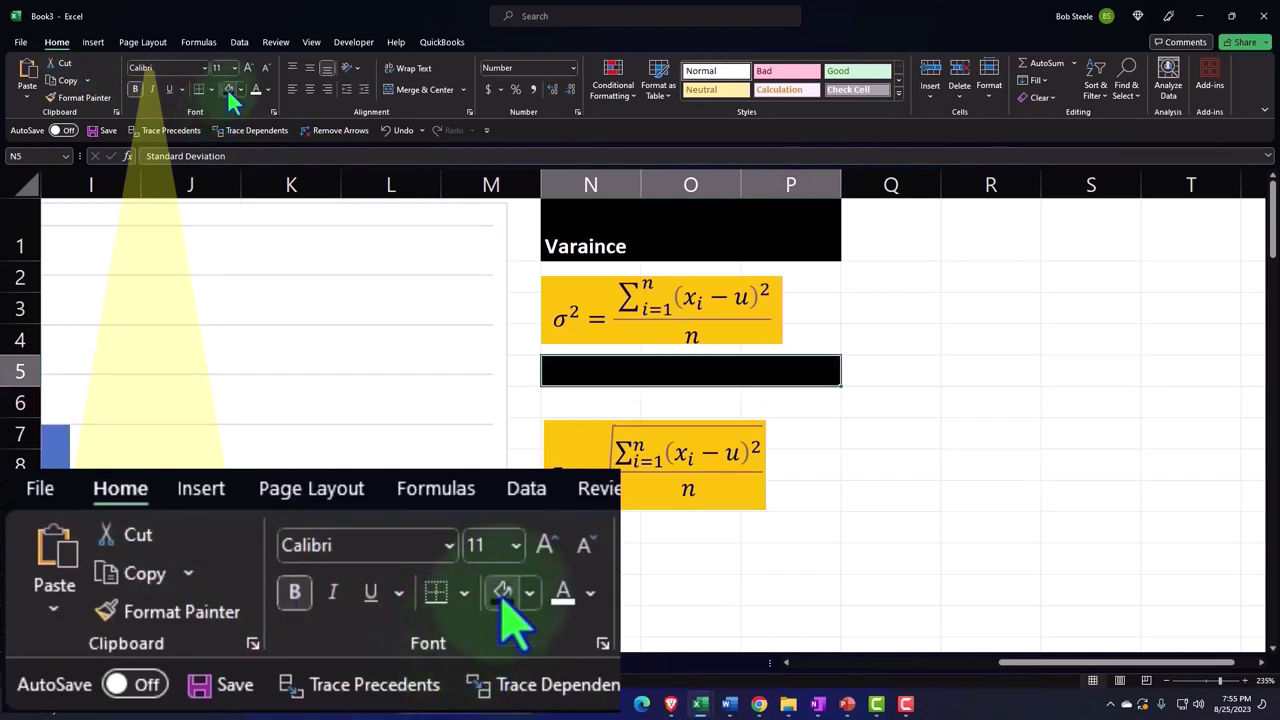
left_click(251, 86)
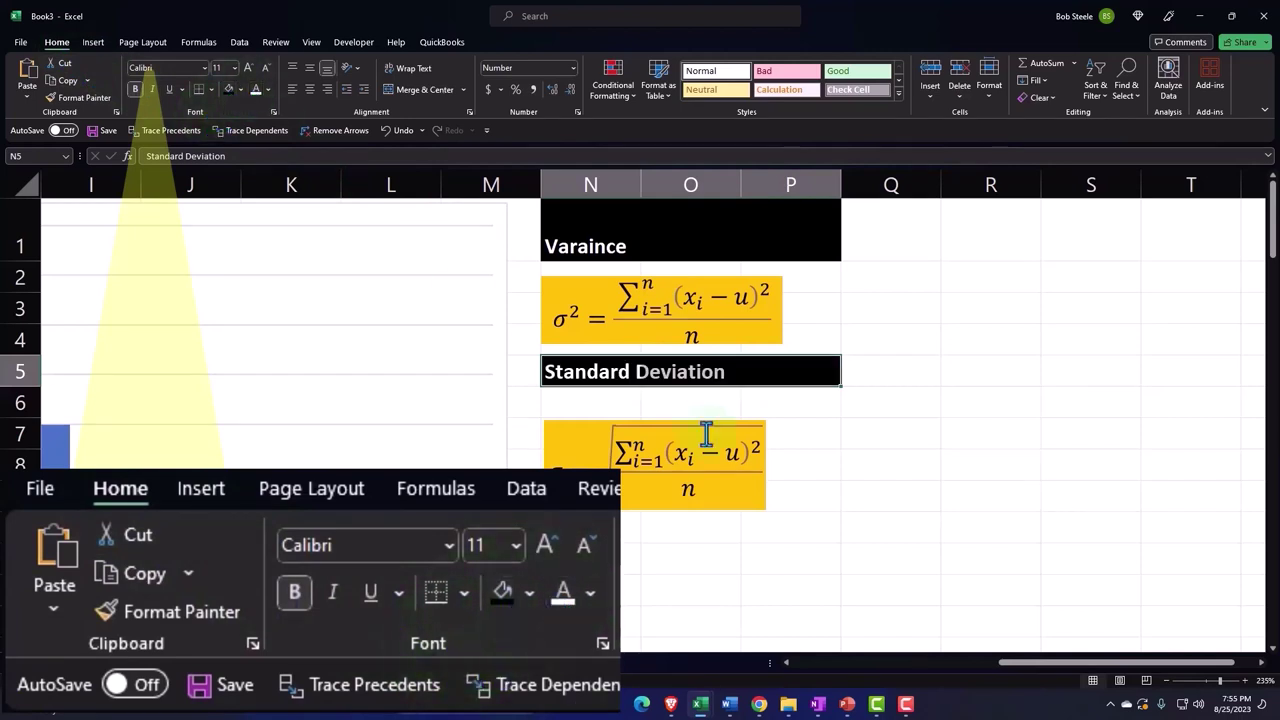
left_click(757, 476)
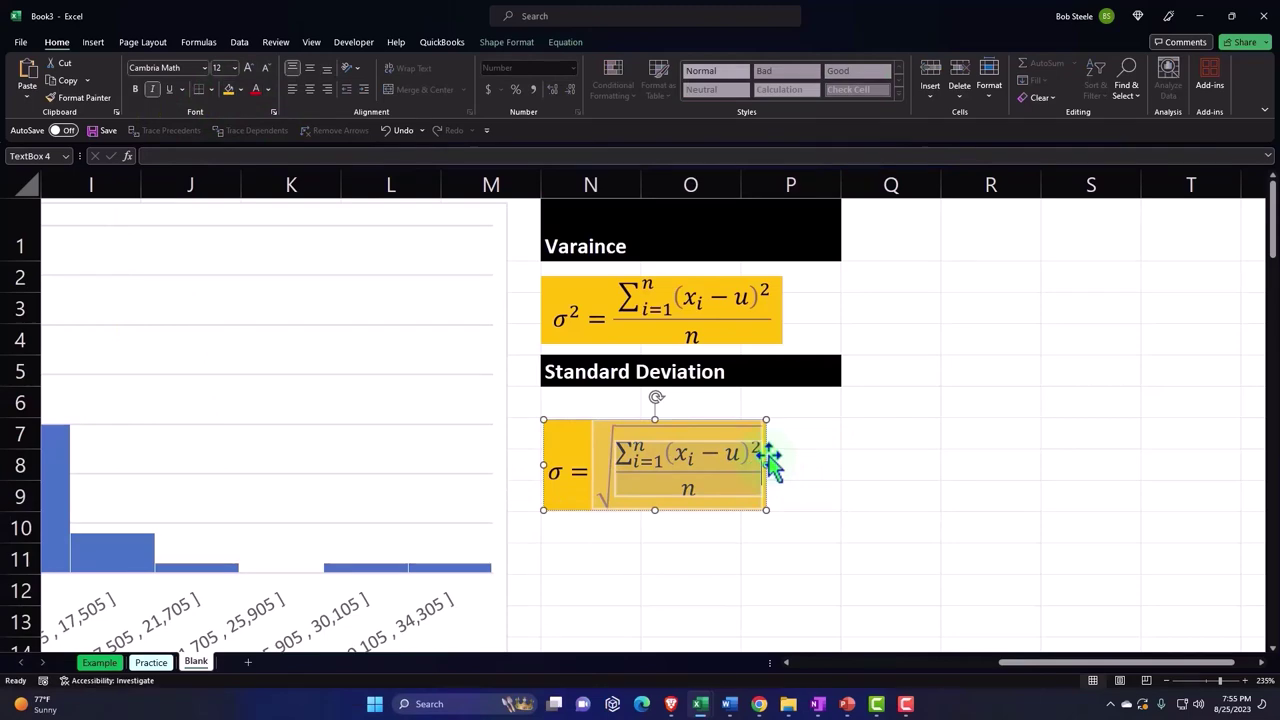
left_click_drag(766, 452, 766, 432)
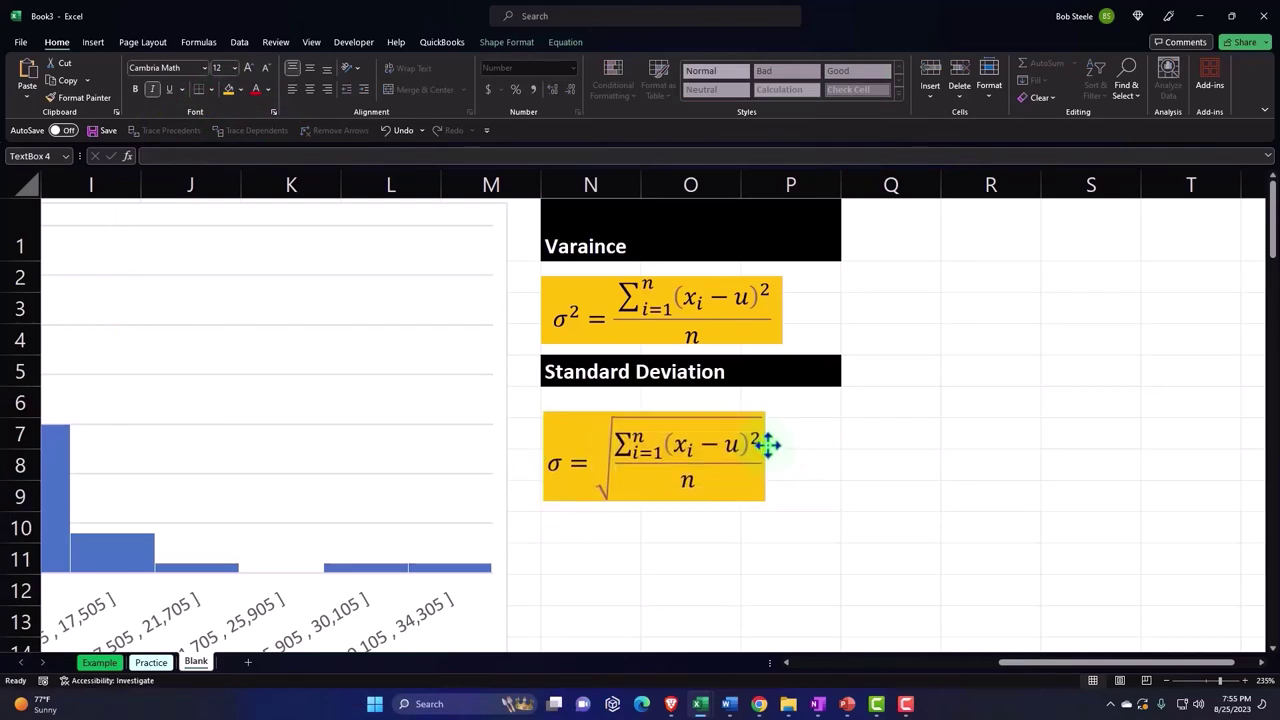
left_click(789, 522)
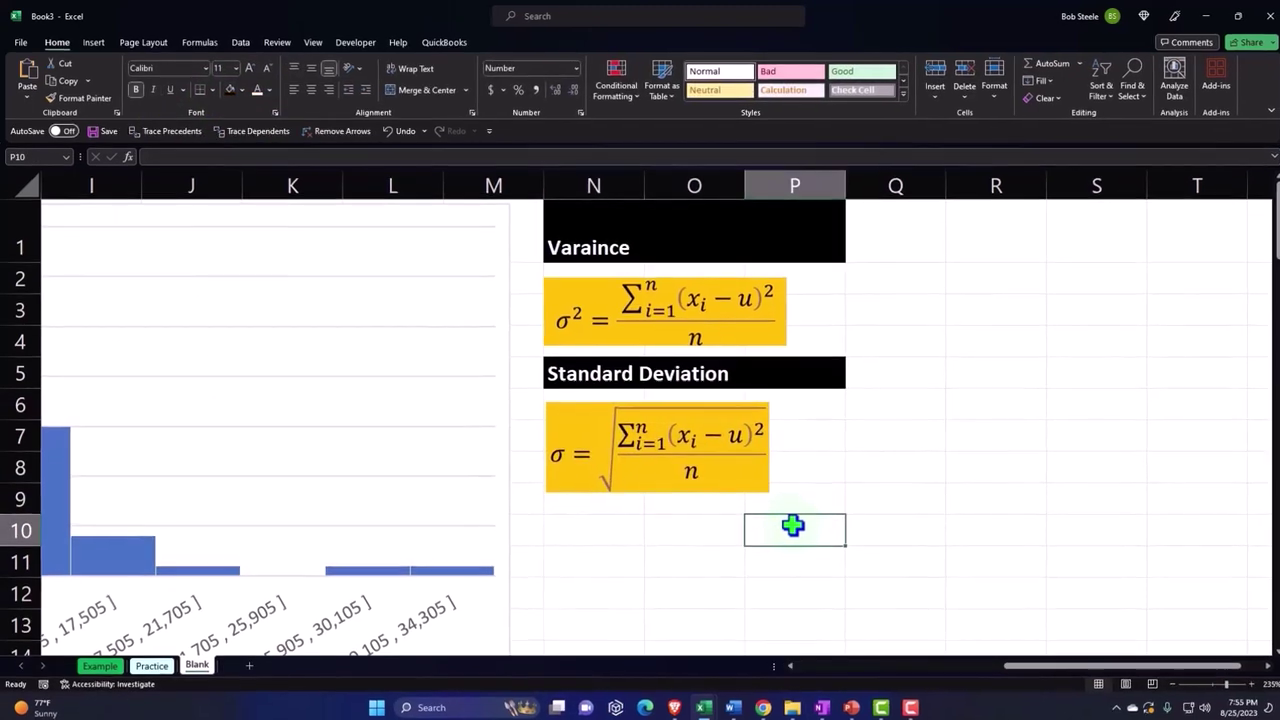
key("Left")
key("Left")
key("Left")
key("Left")
key("Left")
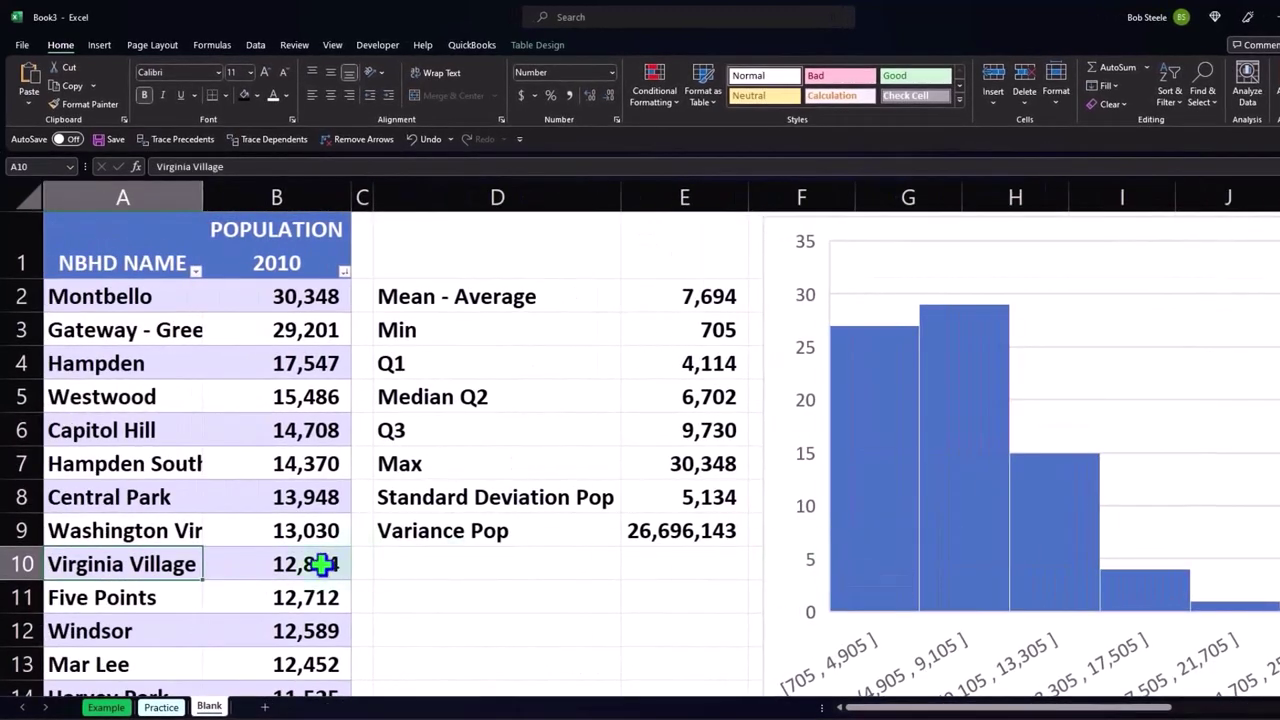
Give the stats block D2:E9 borders on every cell and a light blue fill.
left_click_drag(477, 307, 660, 517)
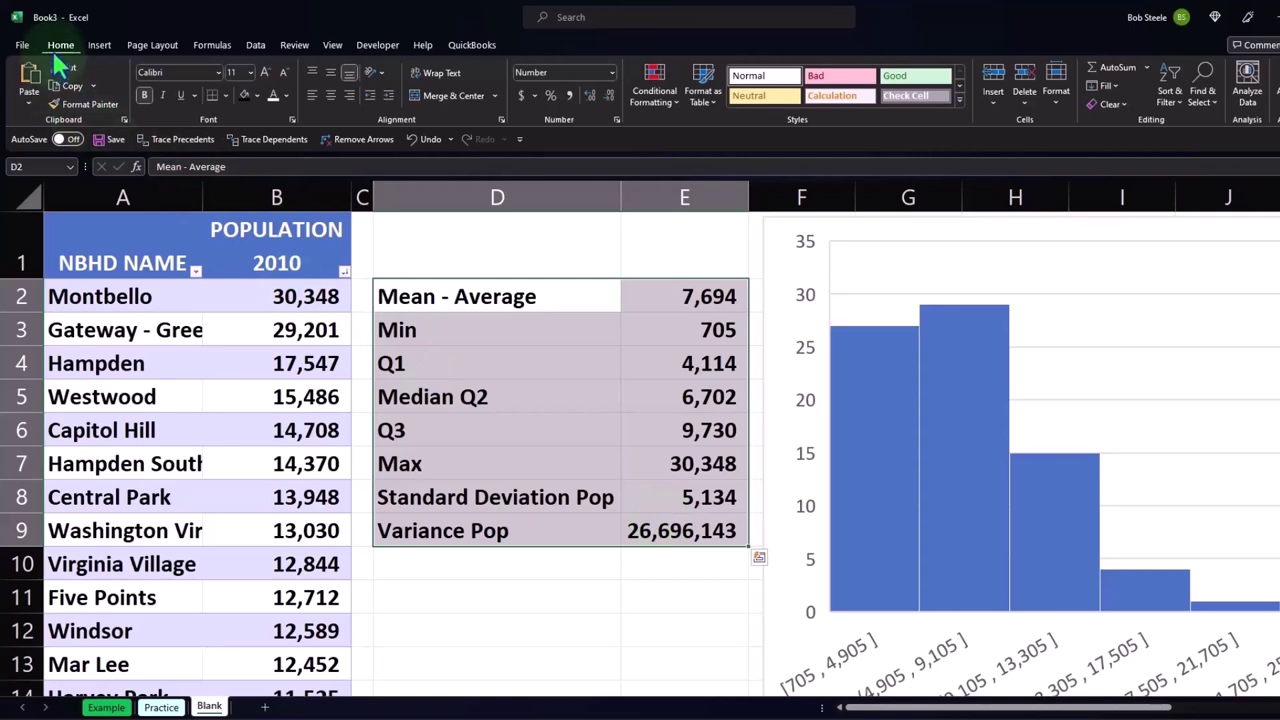
left_click(224, 95)
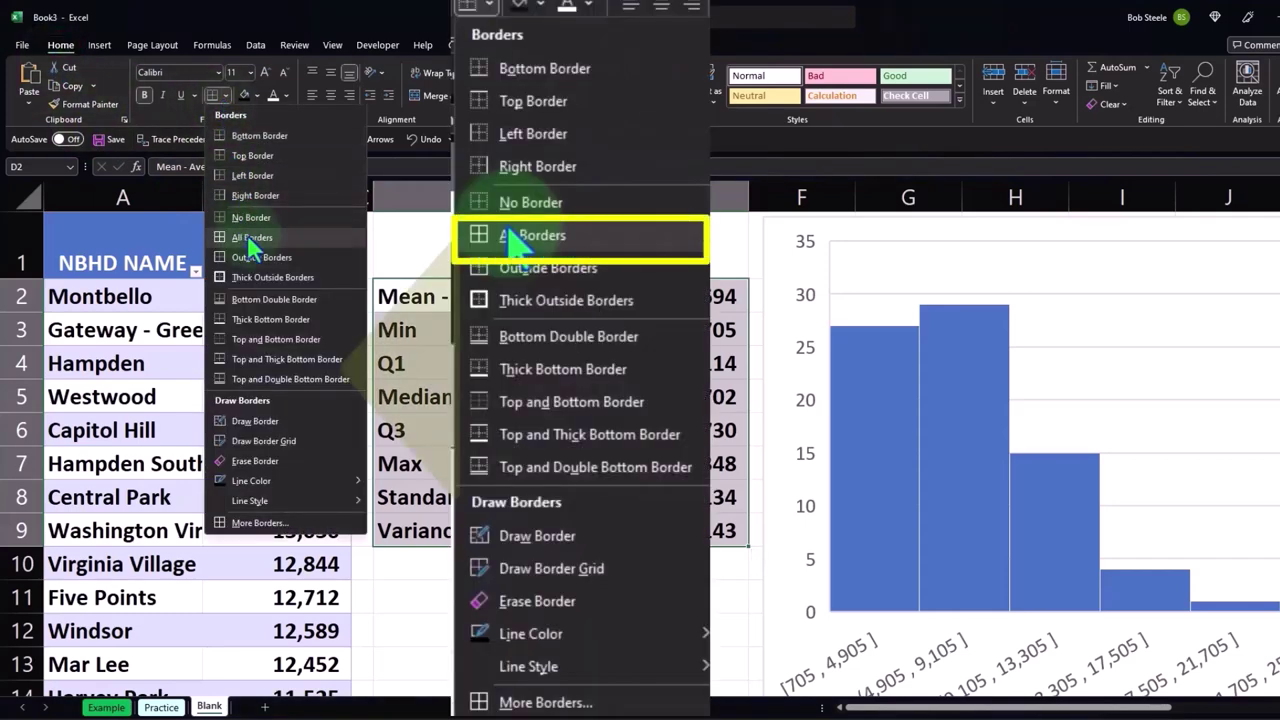
left_click(250, 240)
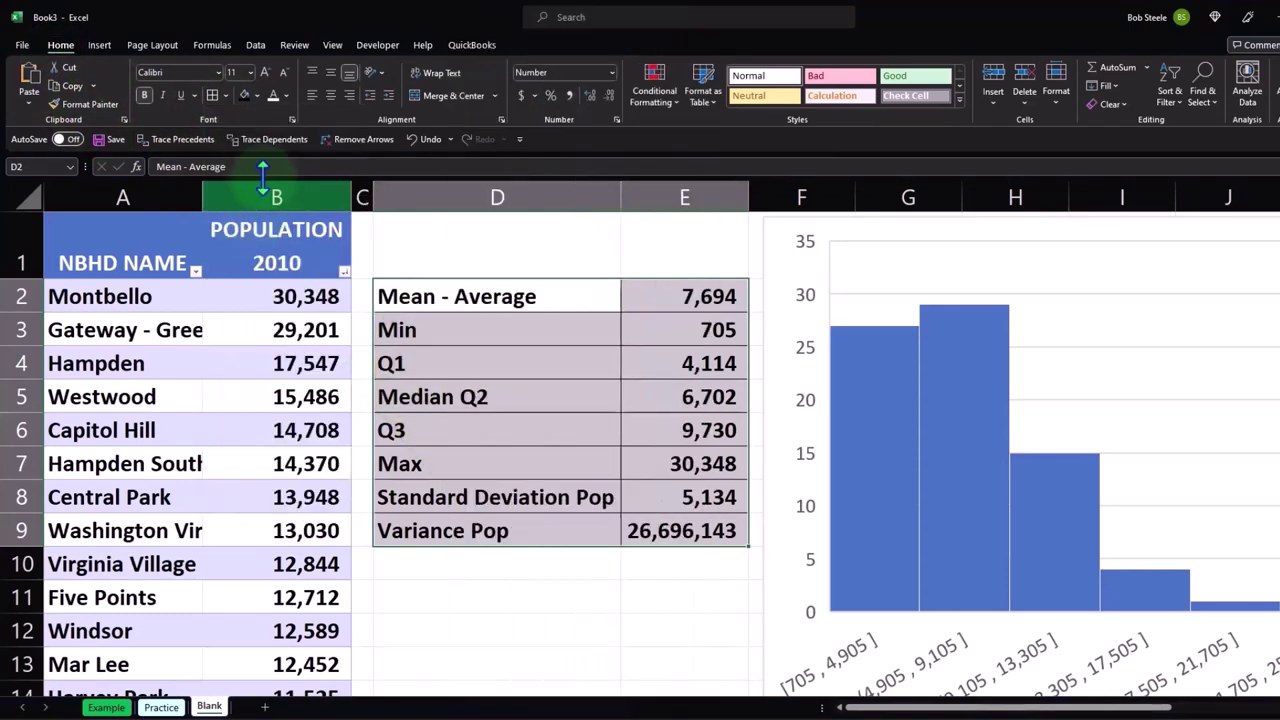
left_click(255, 93)
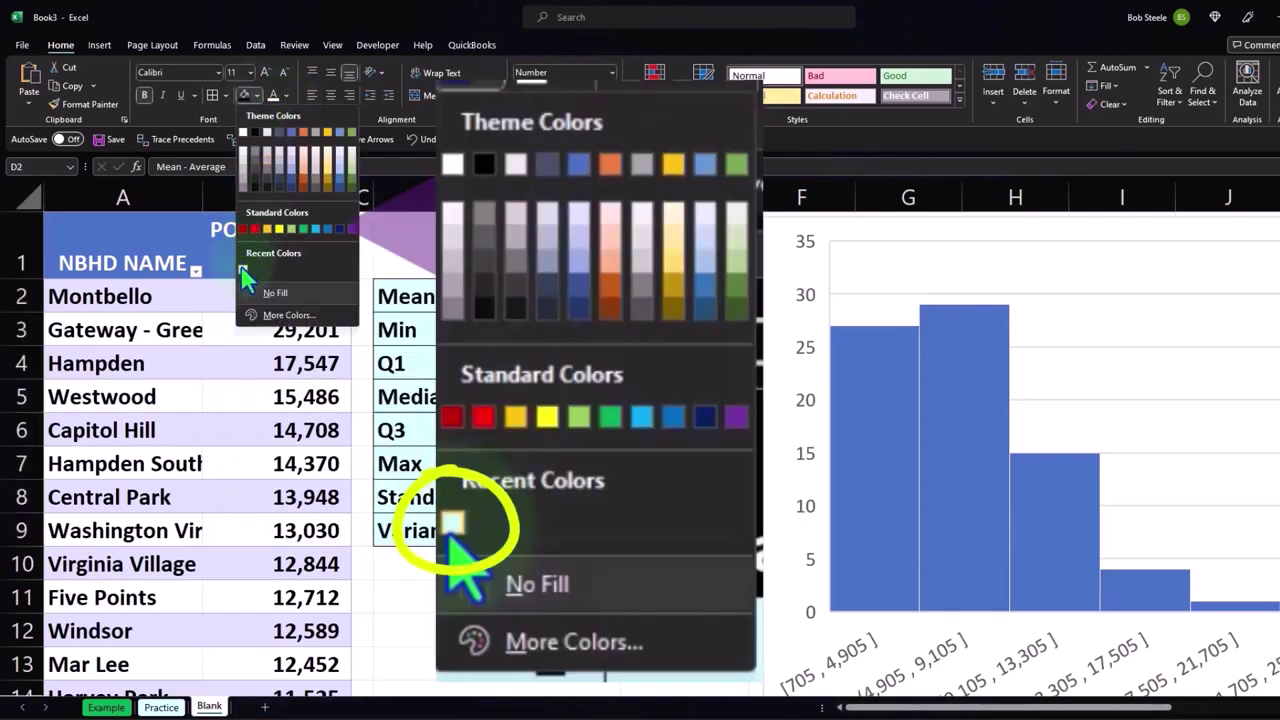
left_click(243, 272)
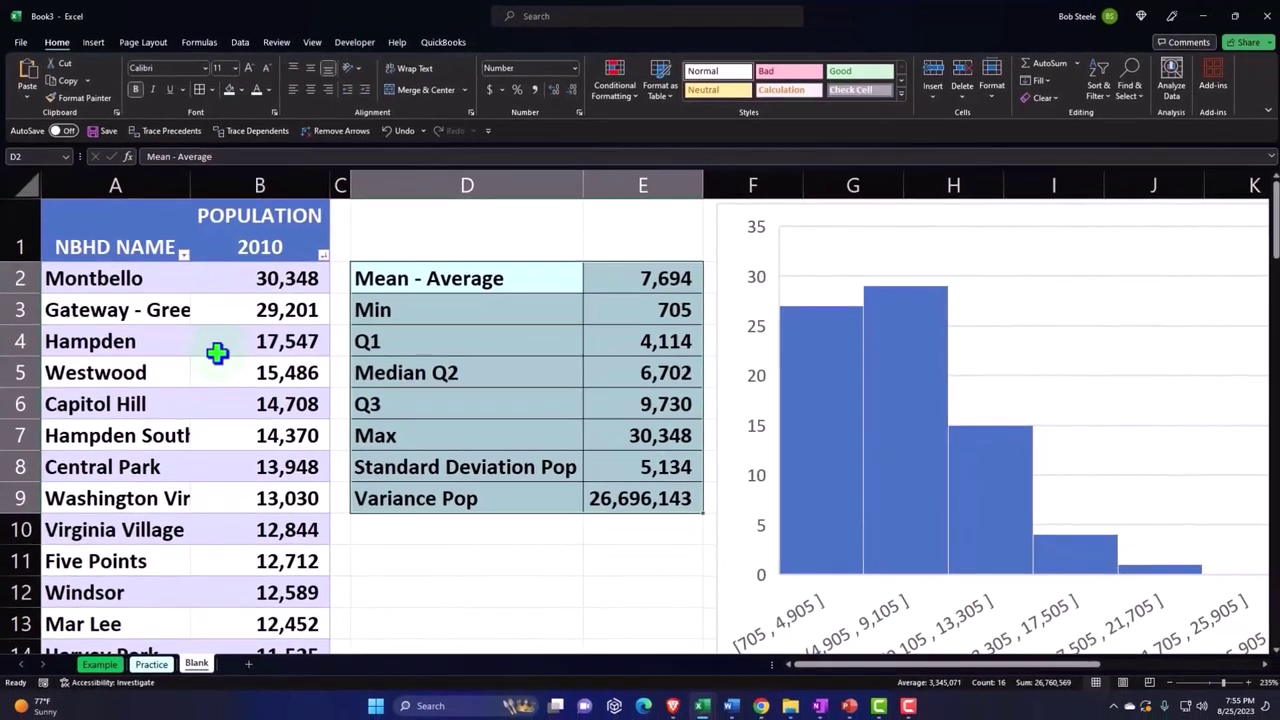
left_click(217, 352)
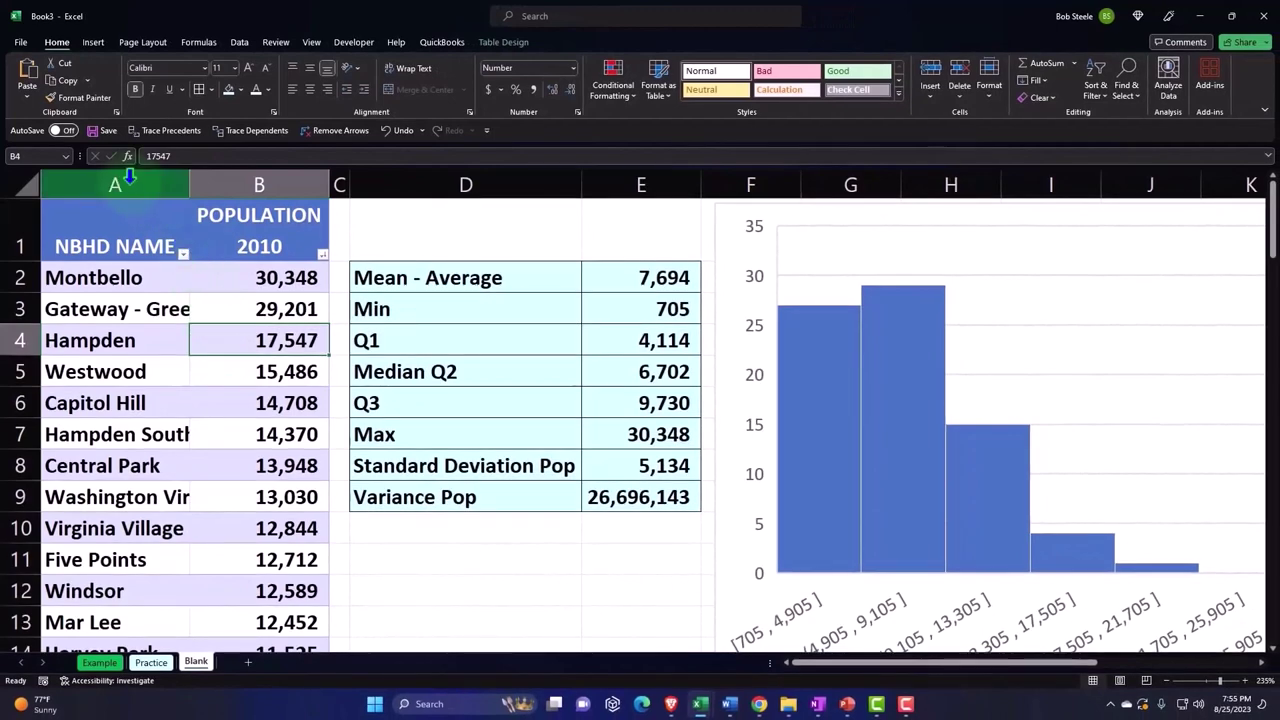
Copy columns A and B of the population table.
left_click_drag(128, 178, 211, 184)
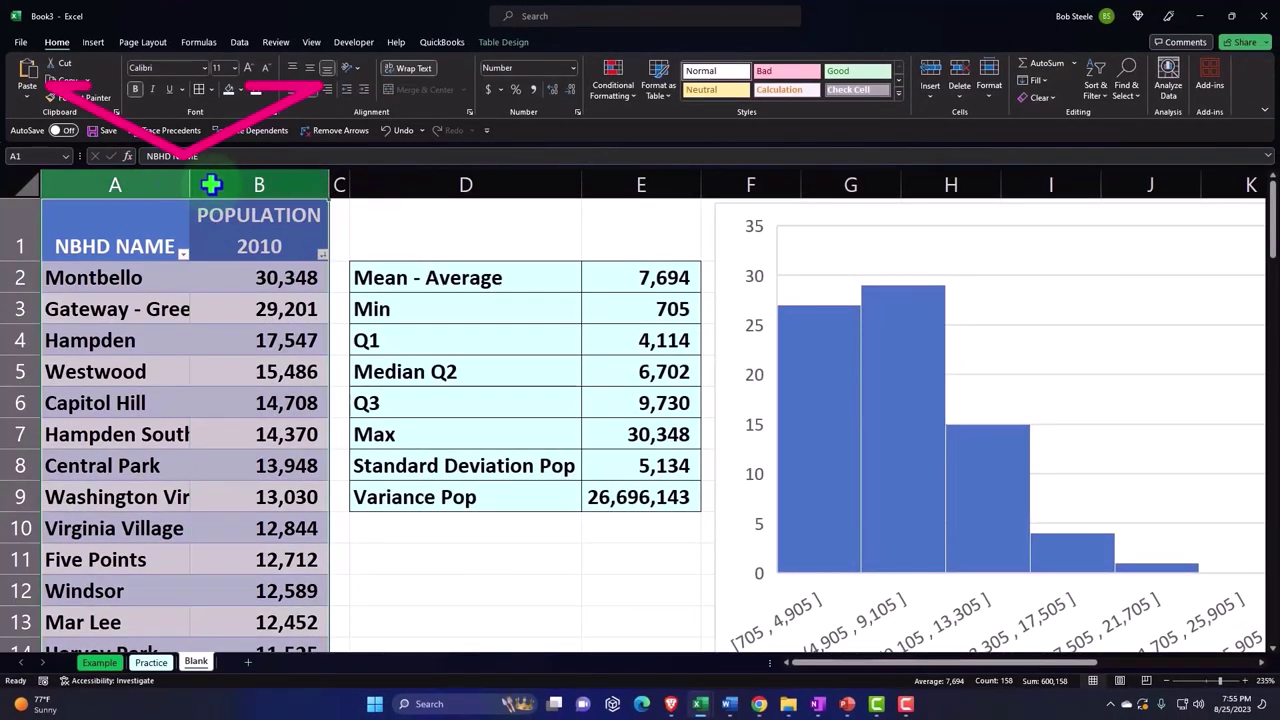
right_click(226, 327)
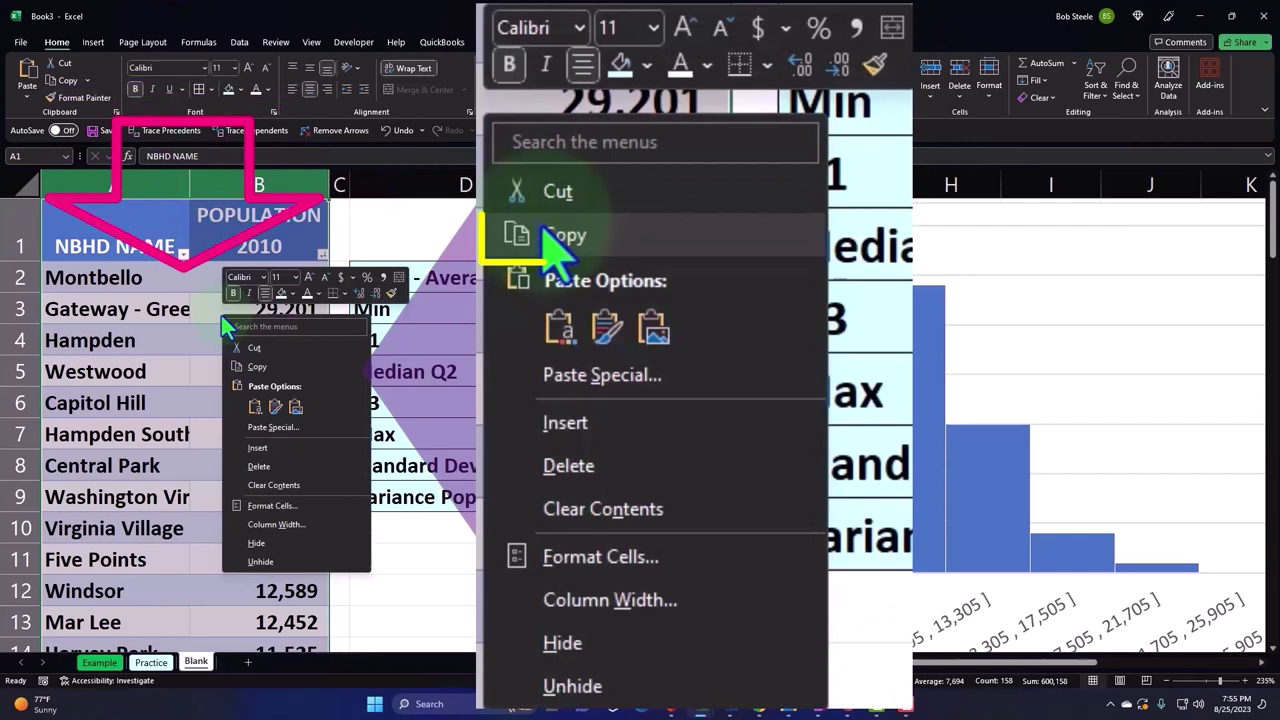
left_click(240, 366)
Paste the copied population table starting at cell R1.
left_click_drag(818, 663, 1050, 661)
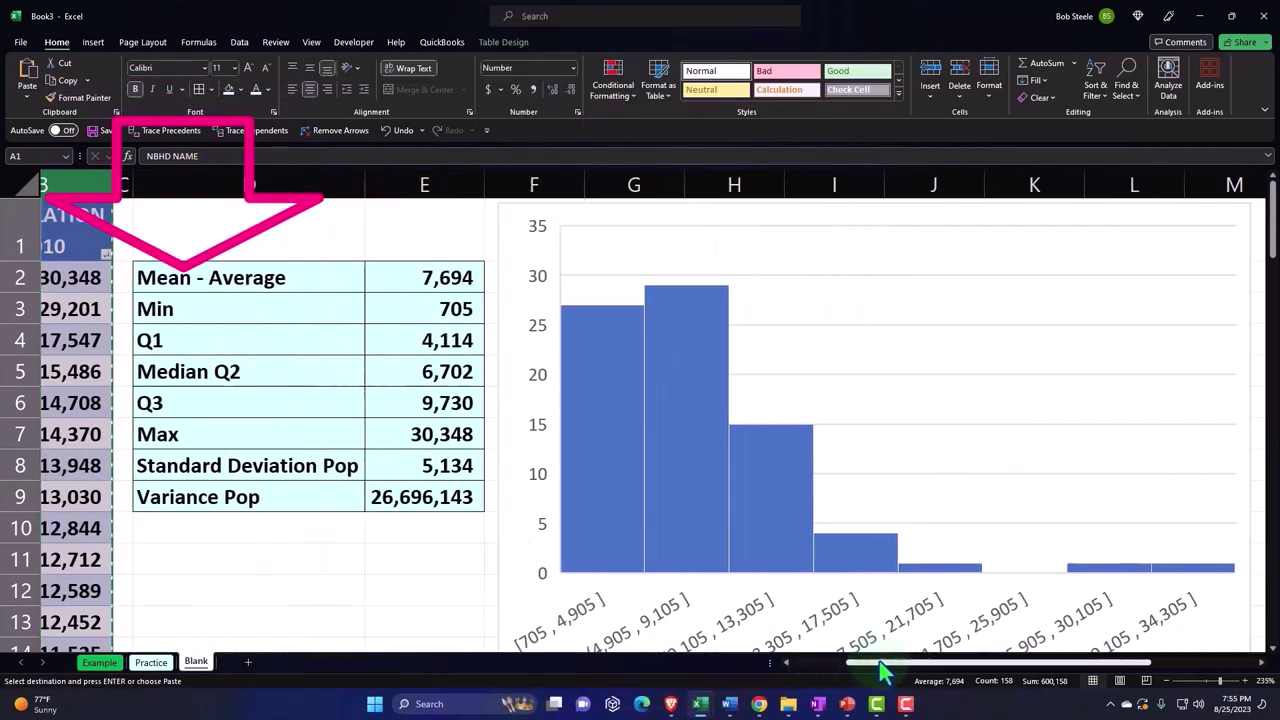
left_click(1174, 462)
key("Right")
key("Right")
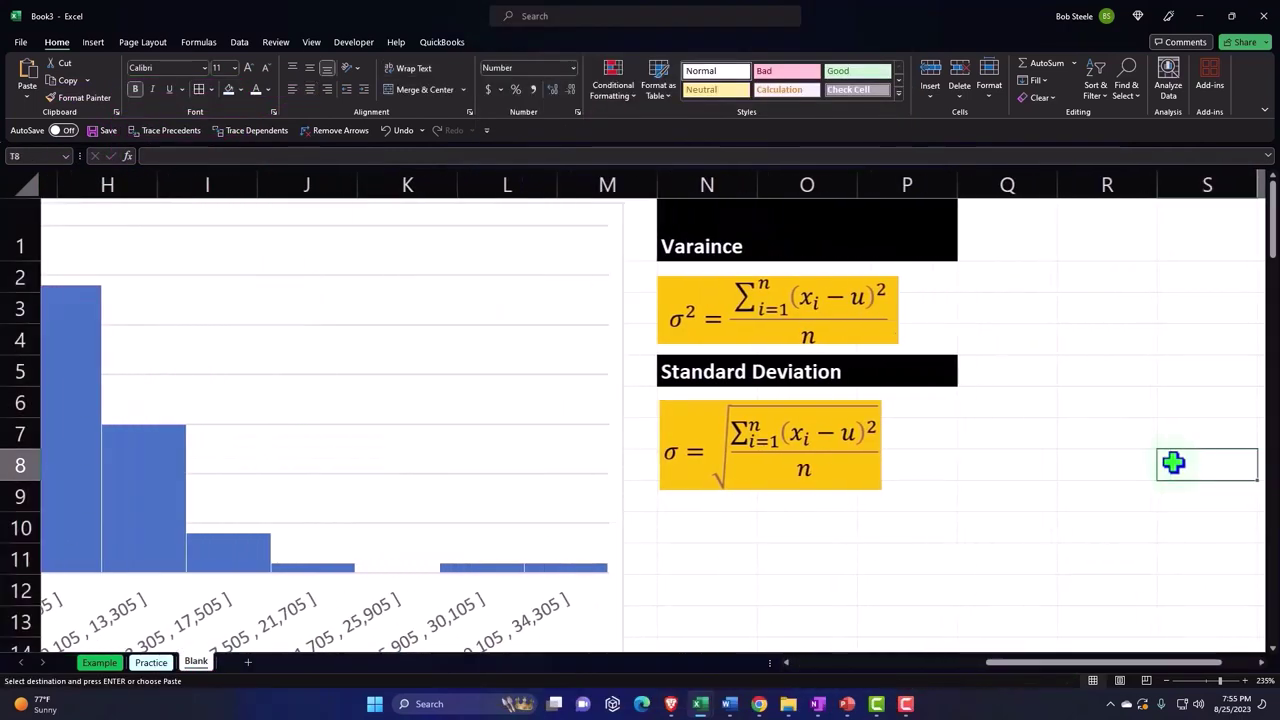
key("Right")
key("Right")
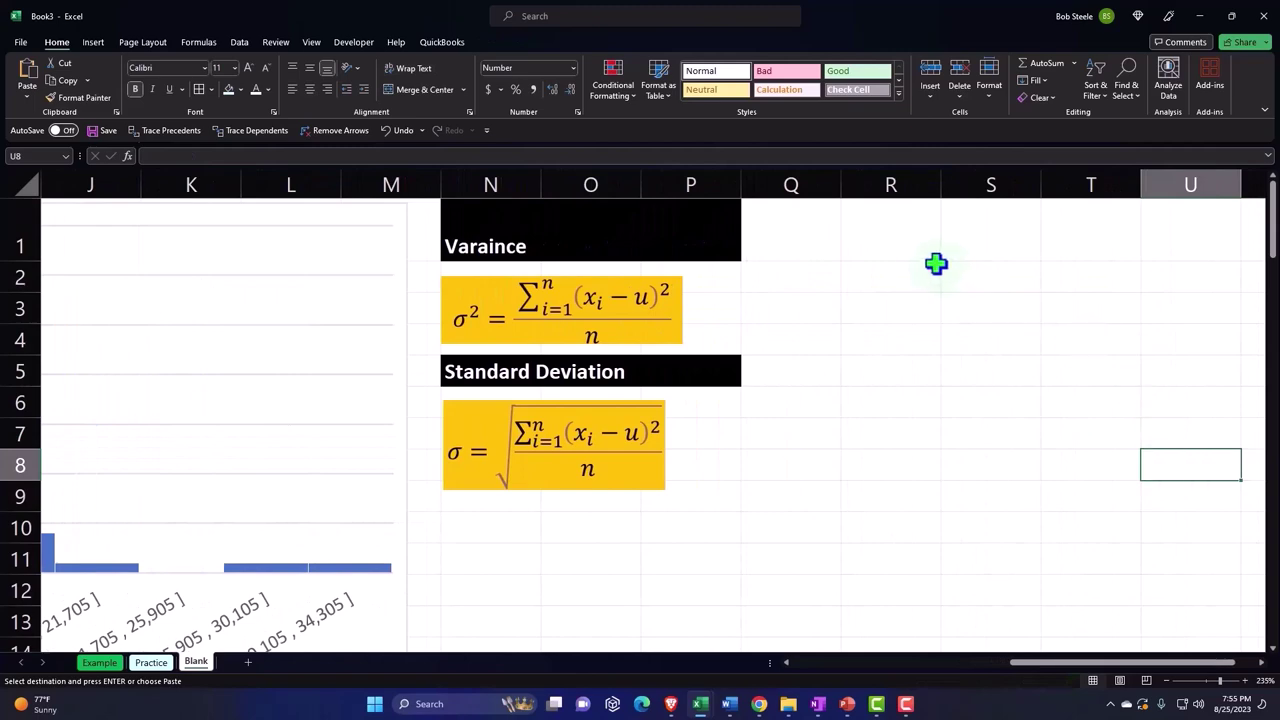
left_click(898, 228)
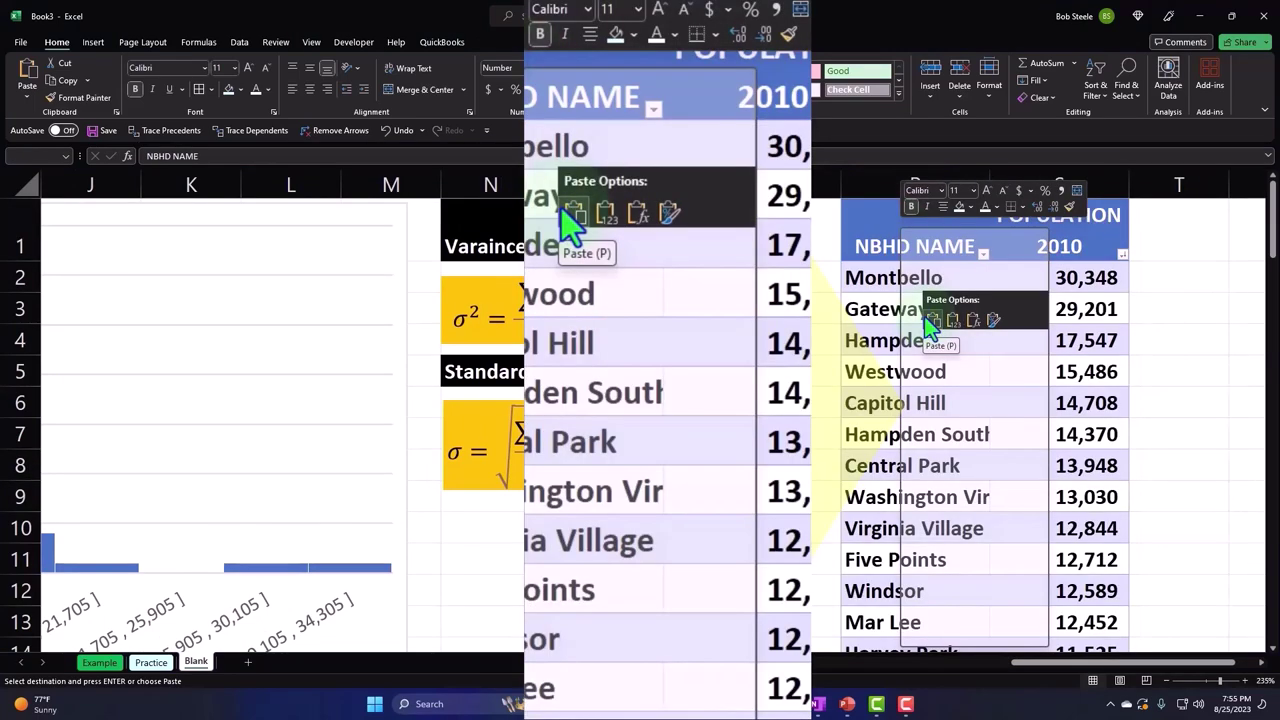
left_click(930, 322)
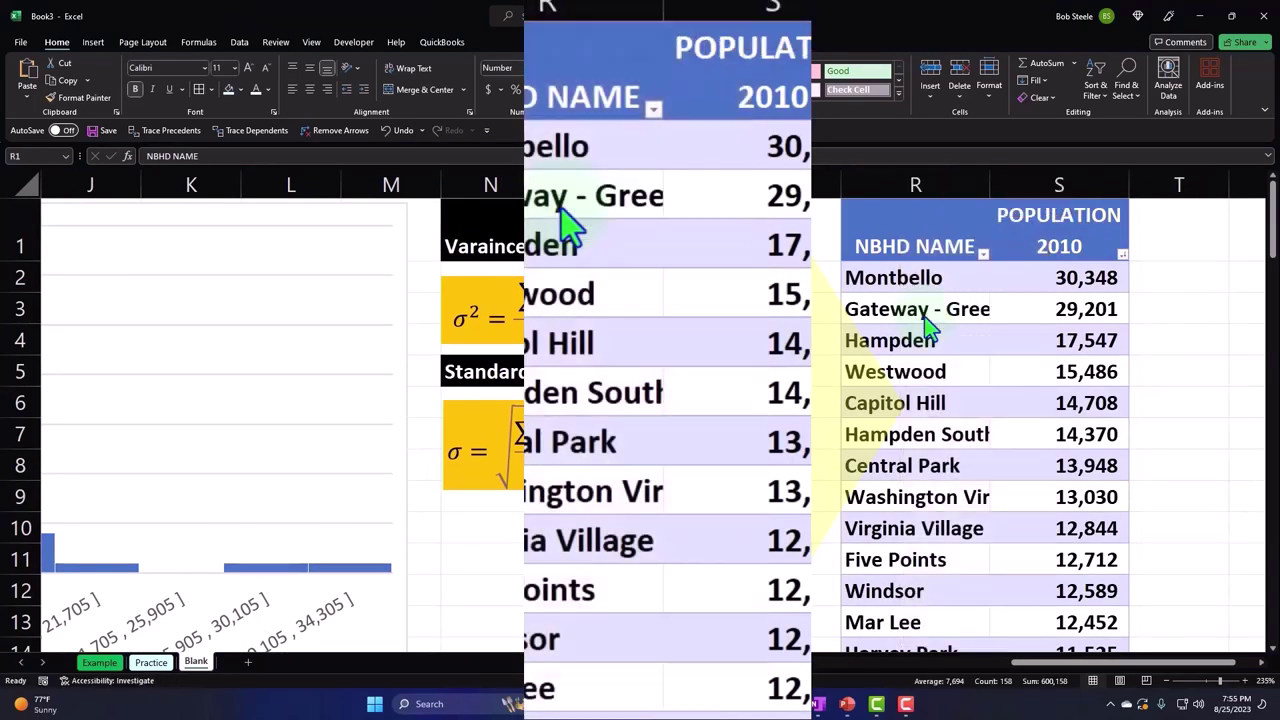
Narrow column Q into a thin spacer beside the pasted table.
left_click(789, 251)
left_click_drag(838, 188, 764, 205)
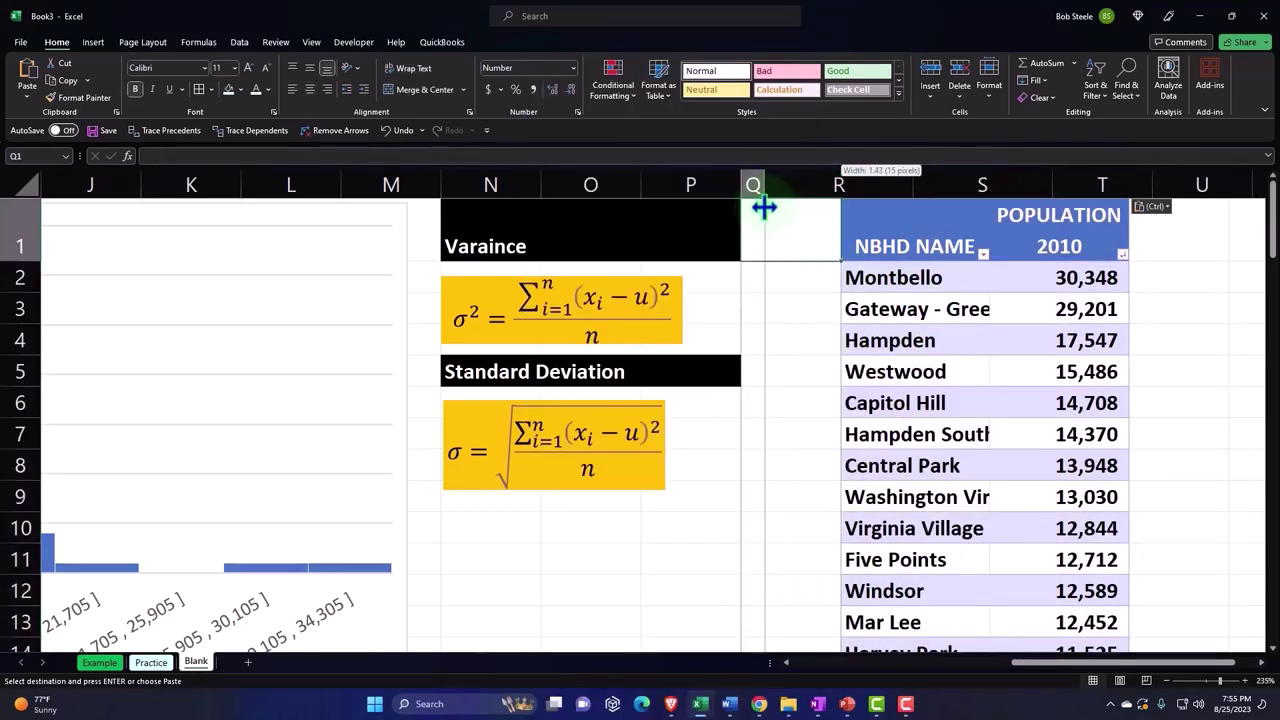
left_click(752, 300)
key("Right")
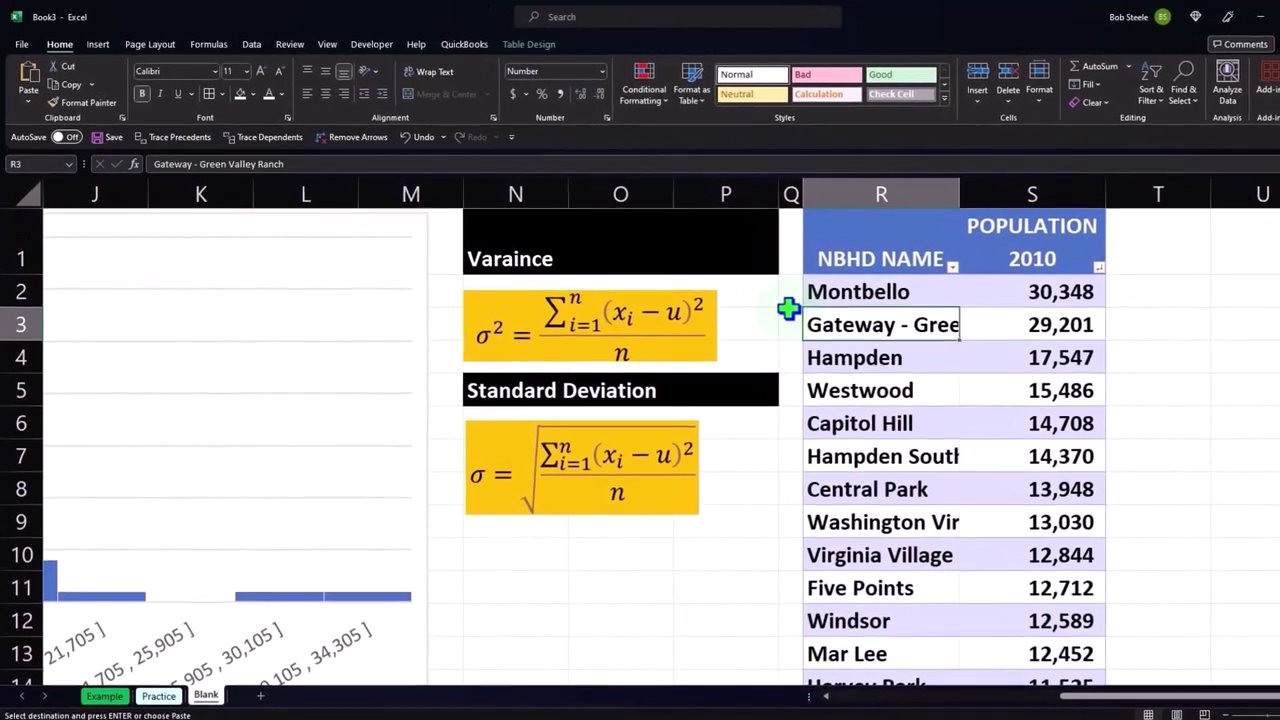
key("Right")
key("Right")
key("Right")
key("Right")
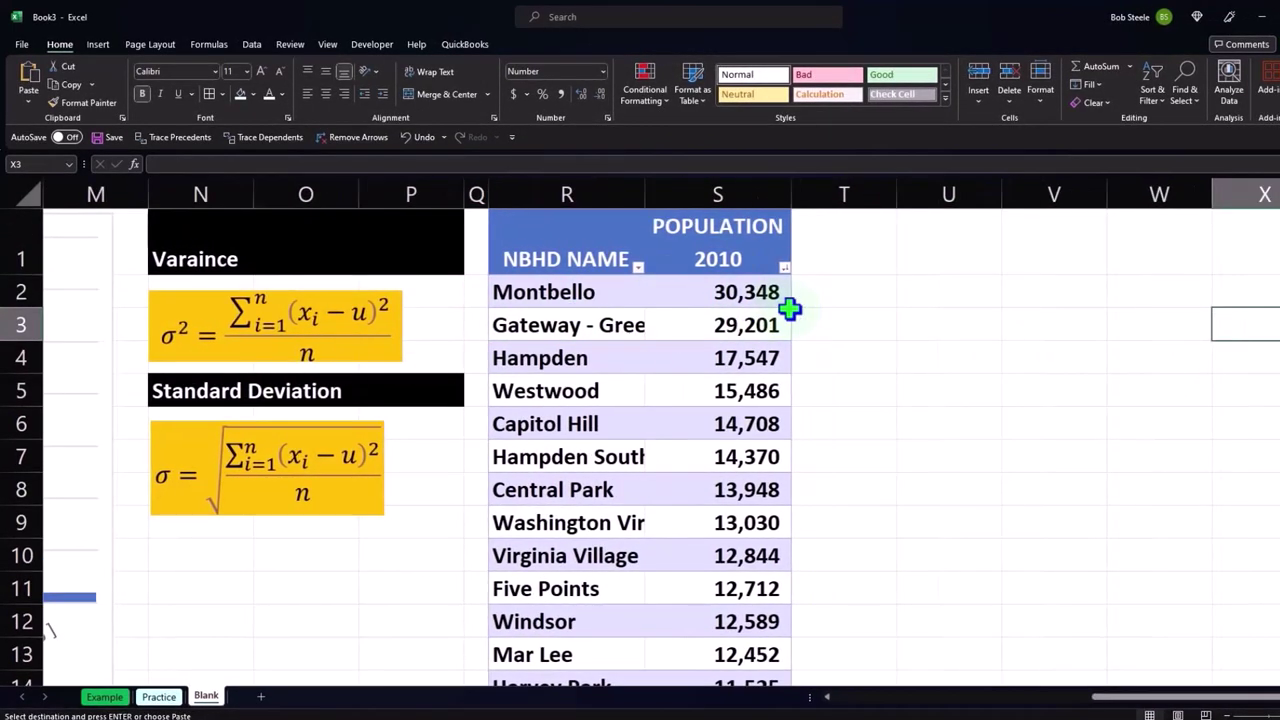
key("Right")
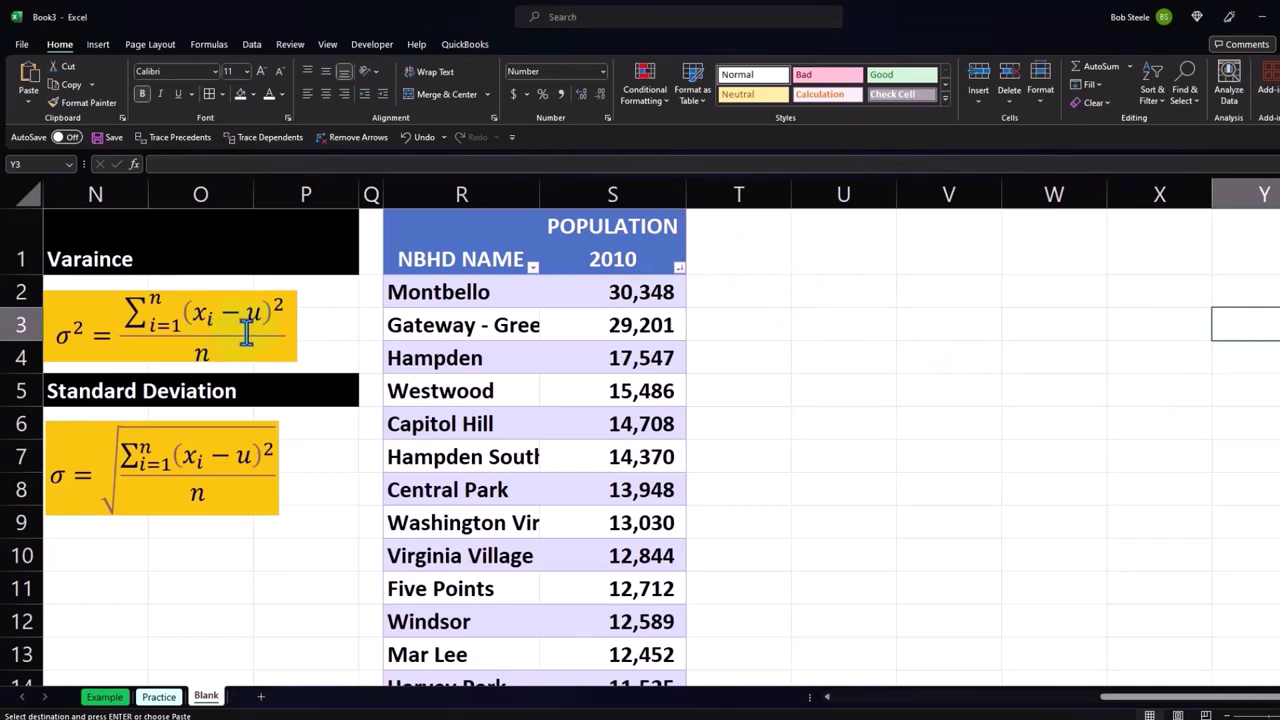
Add a 'Mean' header in T1 and fill the column with =AVERAGE([POPULATION 2010]), giving 7,694.
left_click(744, 241)
type("Mean")
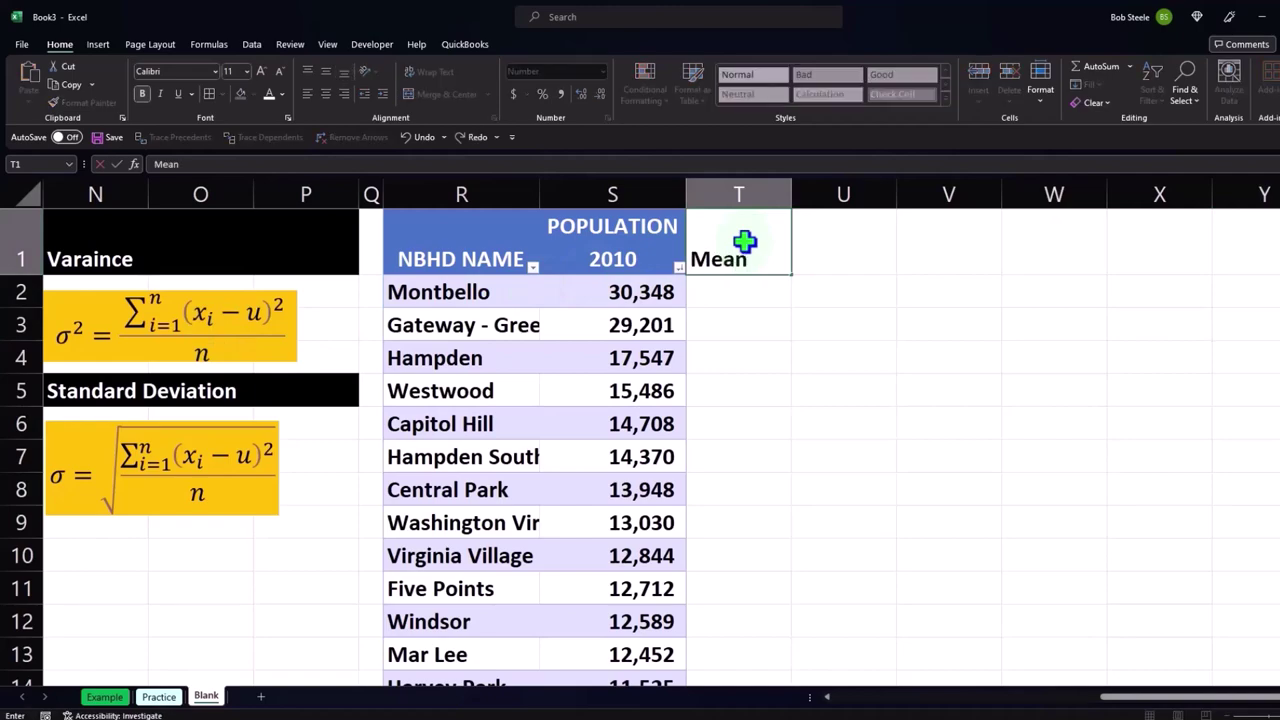
key("Return")
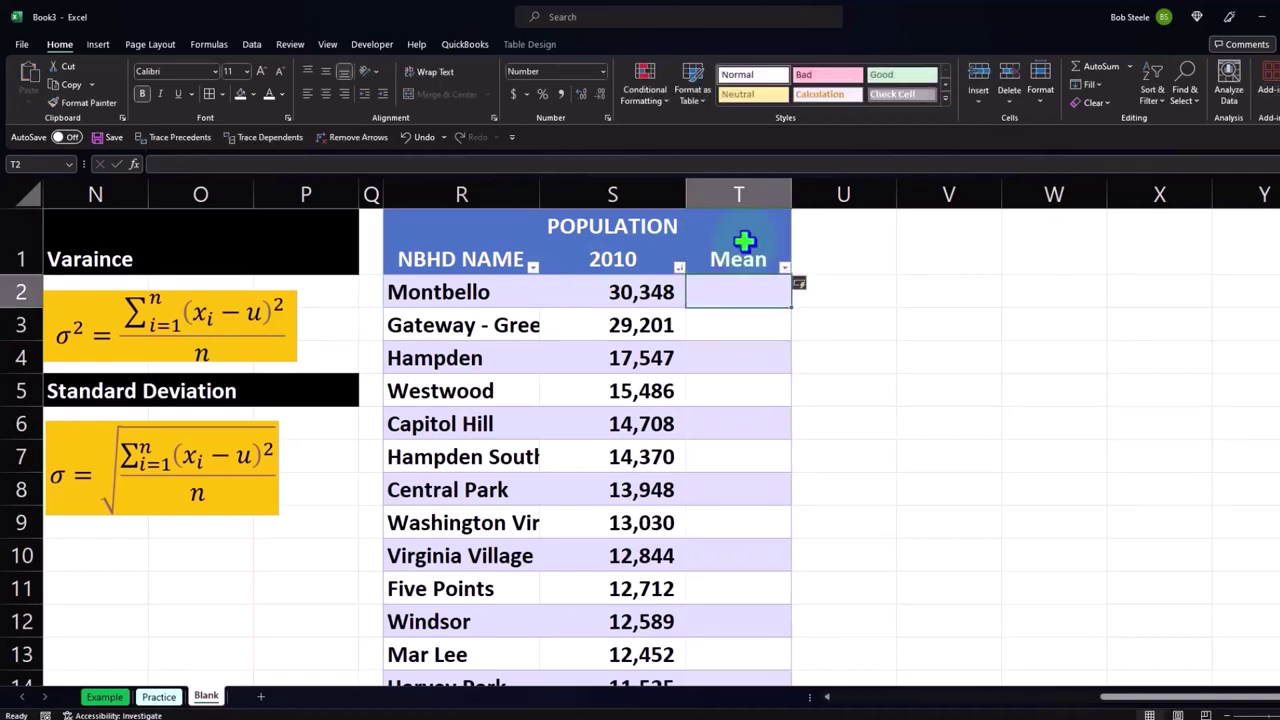
type("=ave")
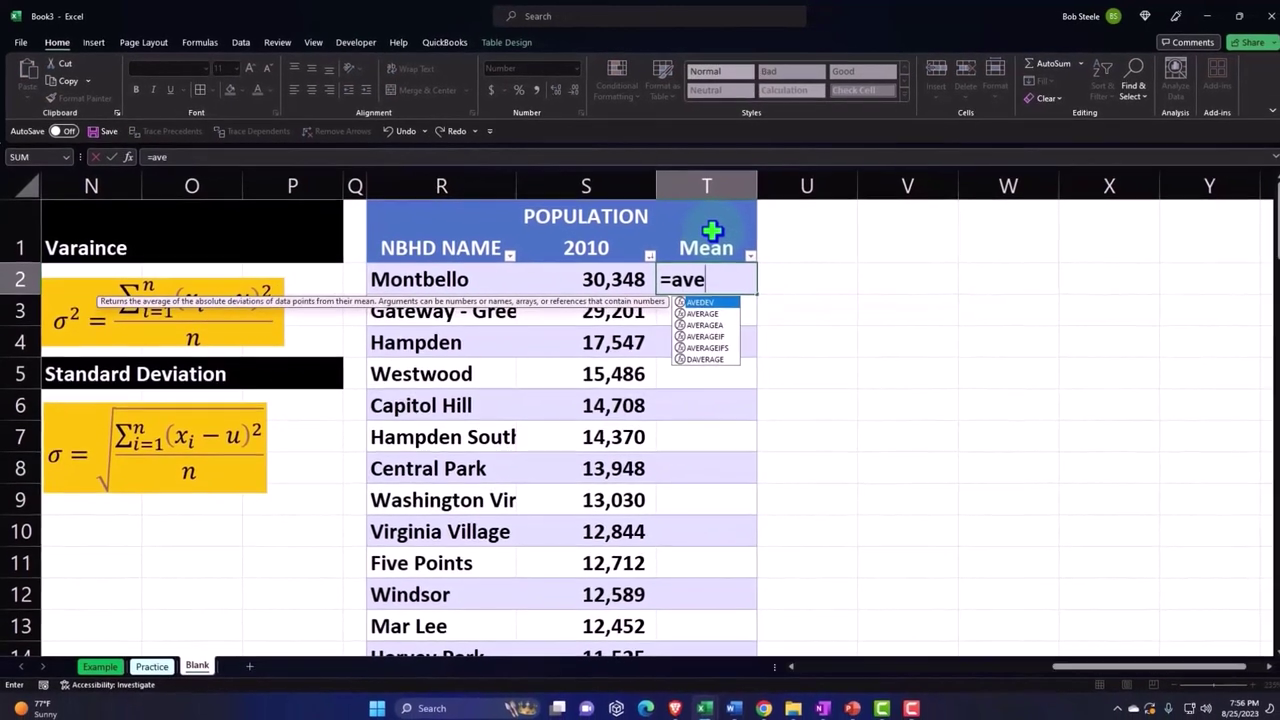
type("rage")
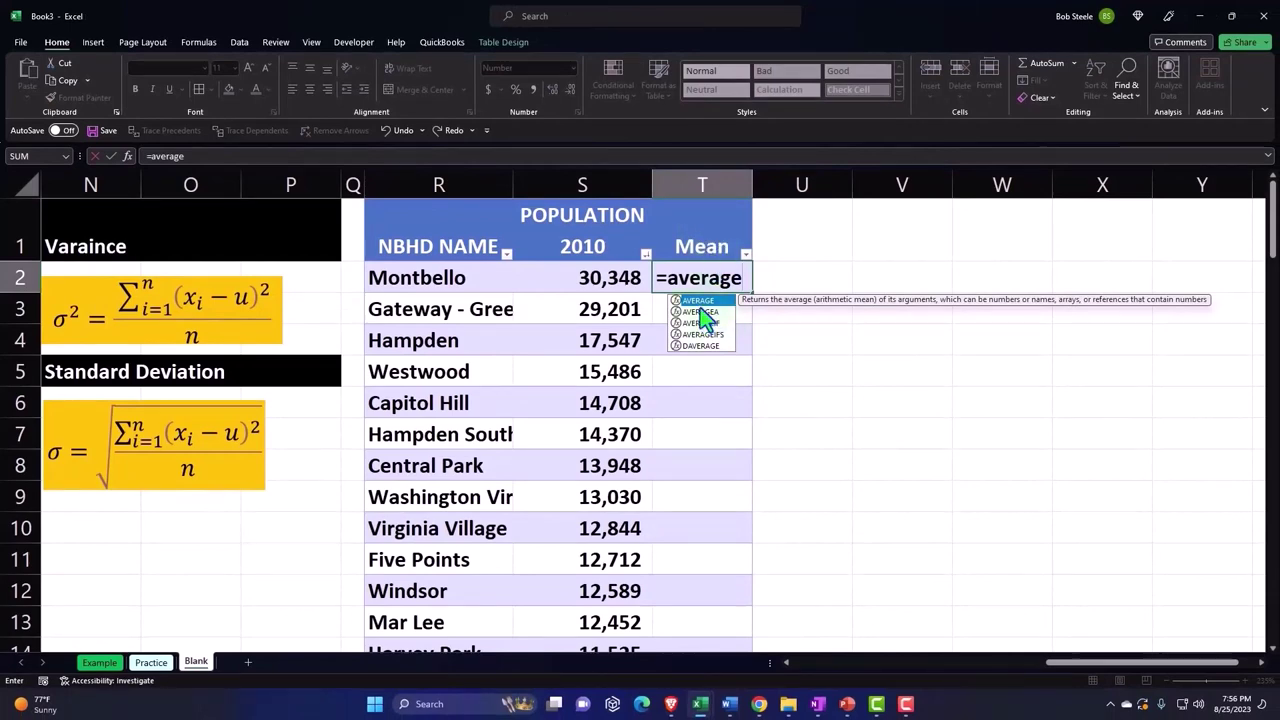
double_click(700, 302)
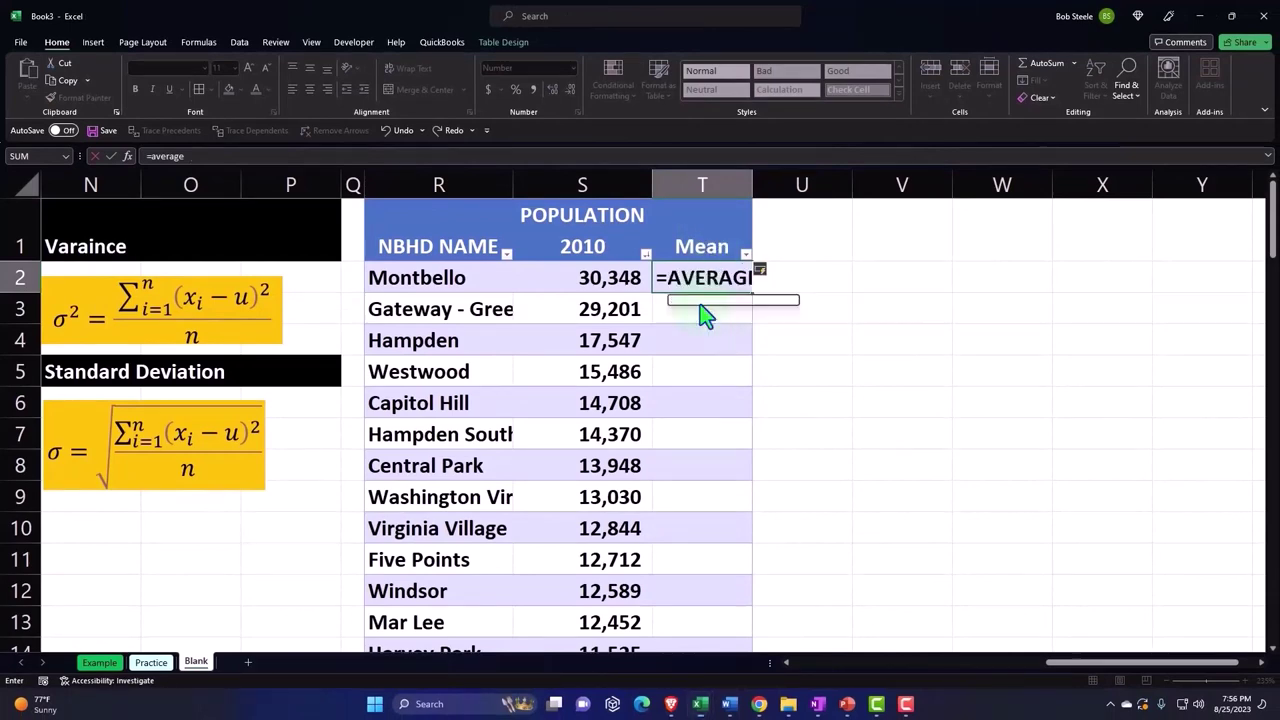
left_click(593, 205)
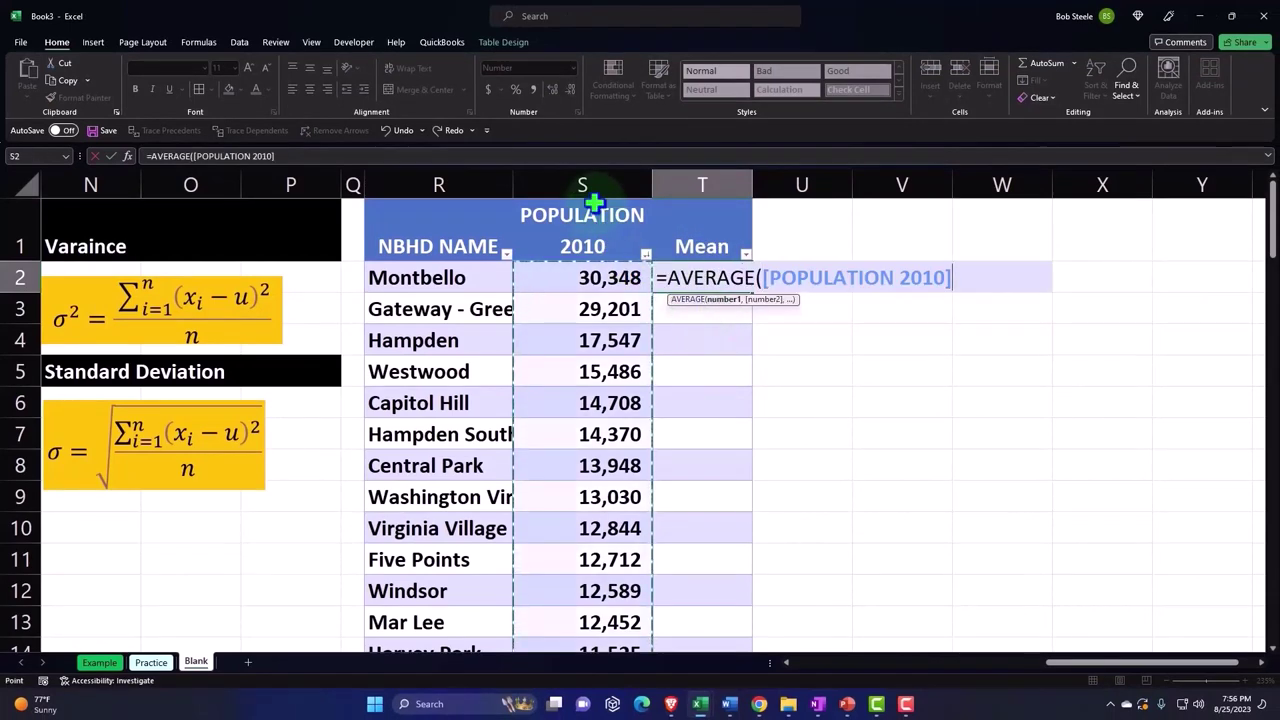
key("Return")
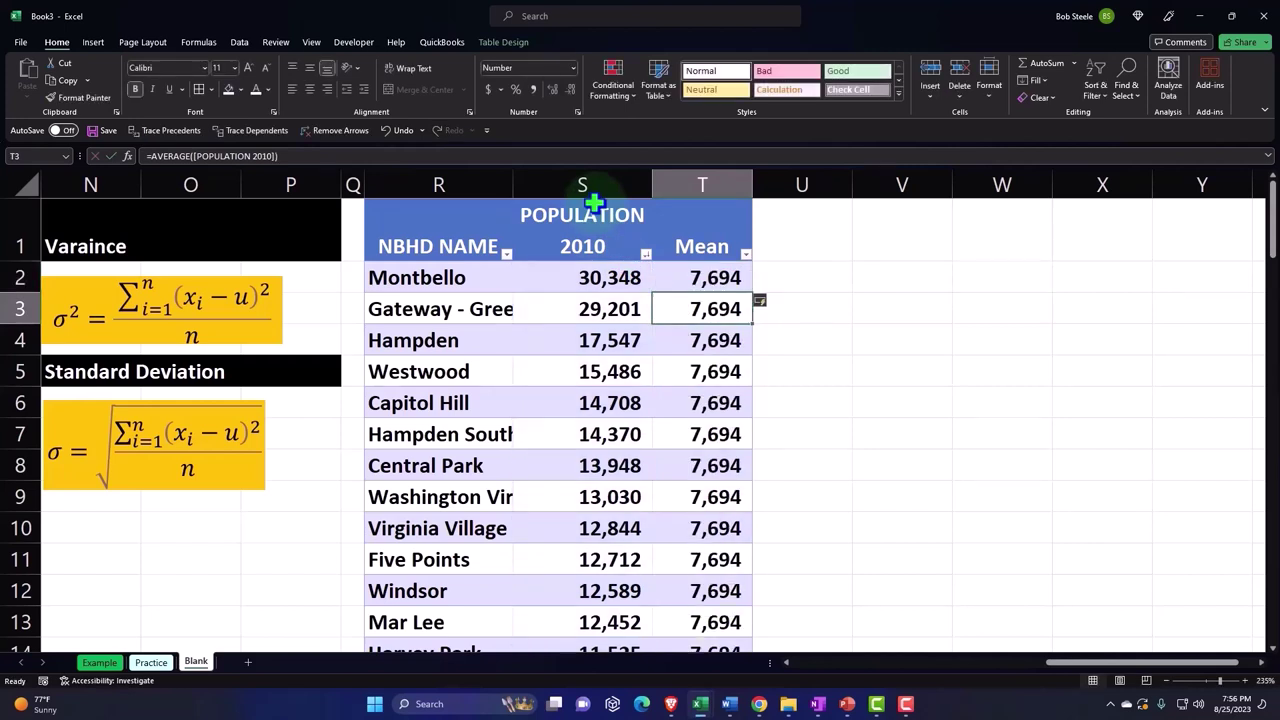
key("Up")
key("Up")
key("Right")
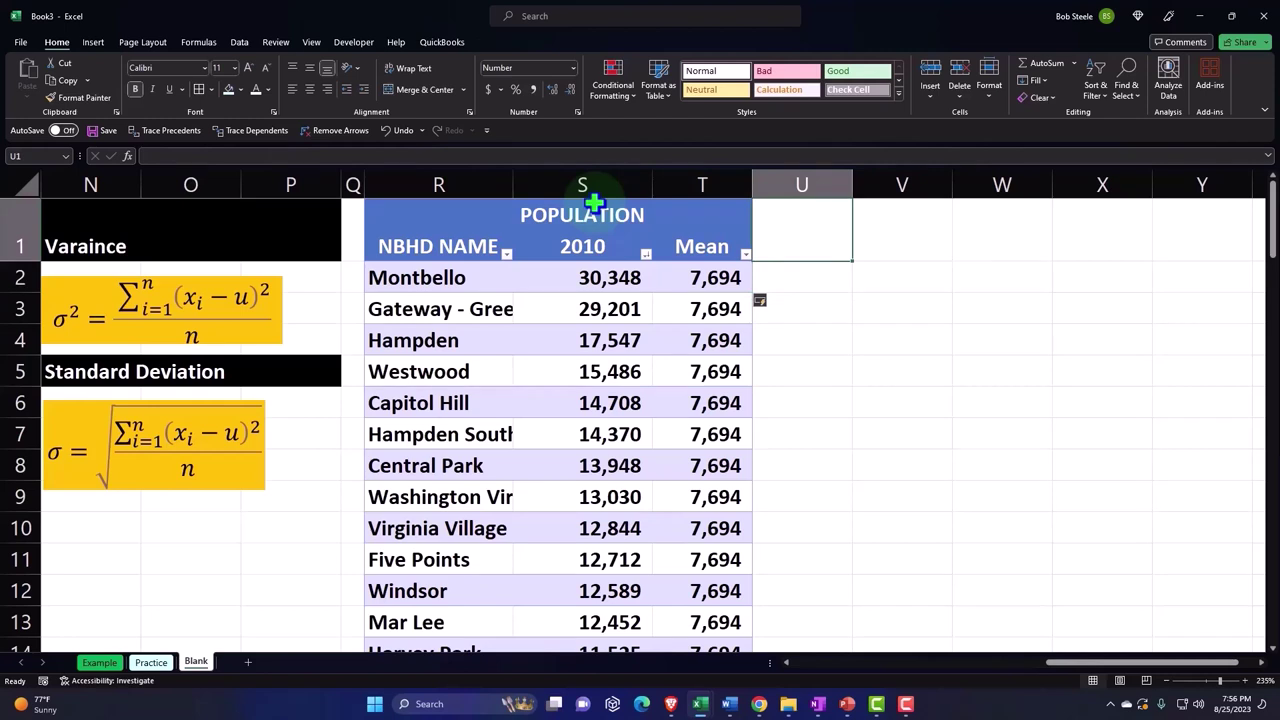
Add a Difference column that subtracts the mean from each row's population.
type("De")
key("BackSpace")
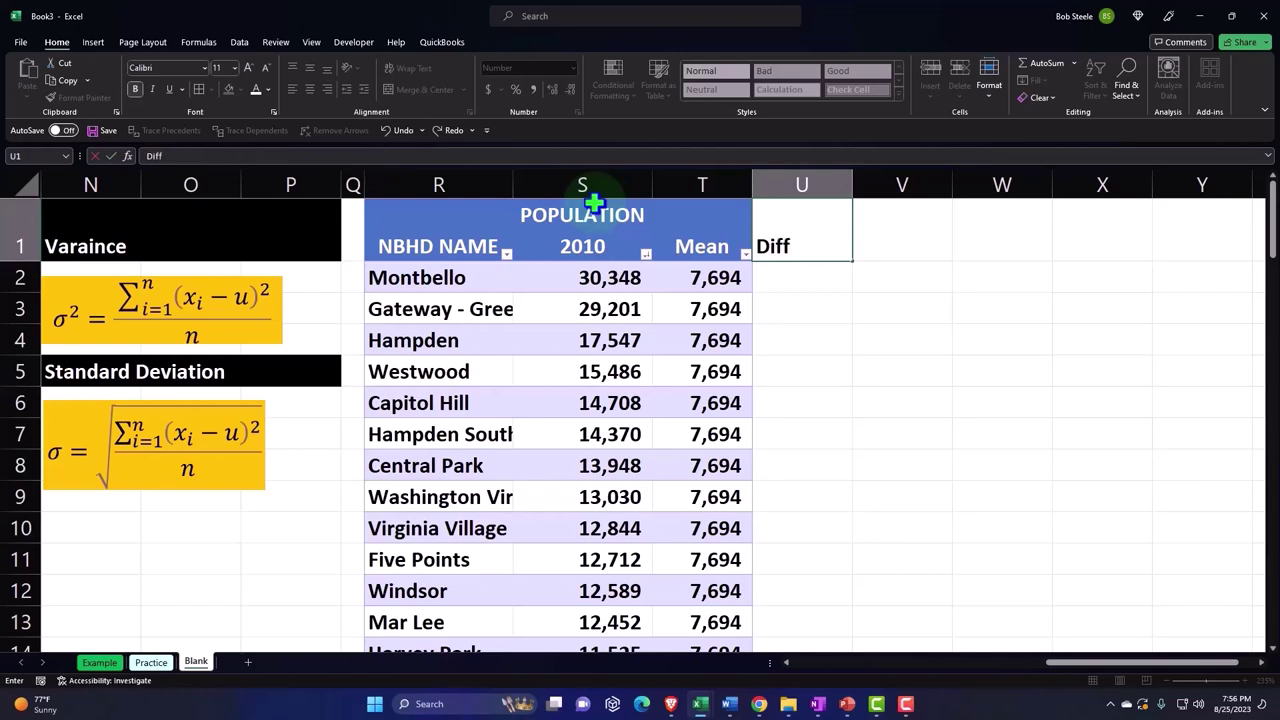
type("erence")
key("Return")
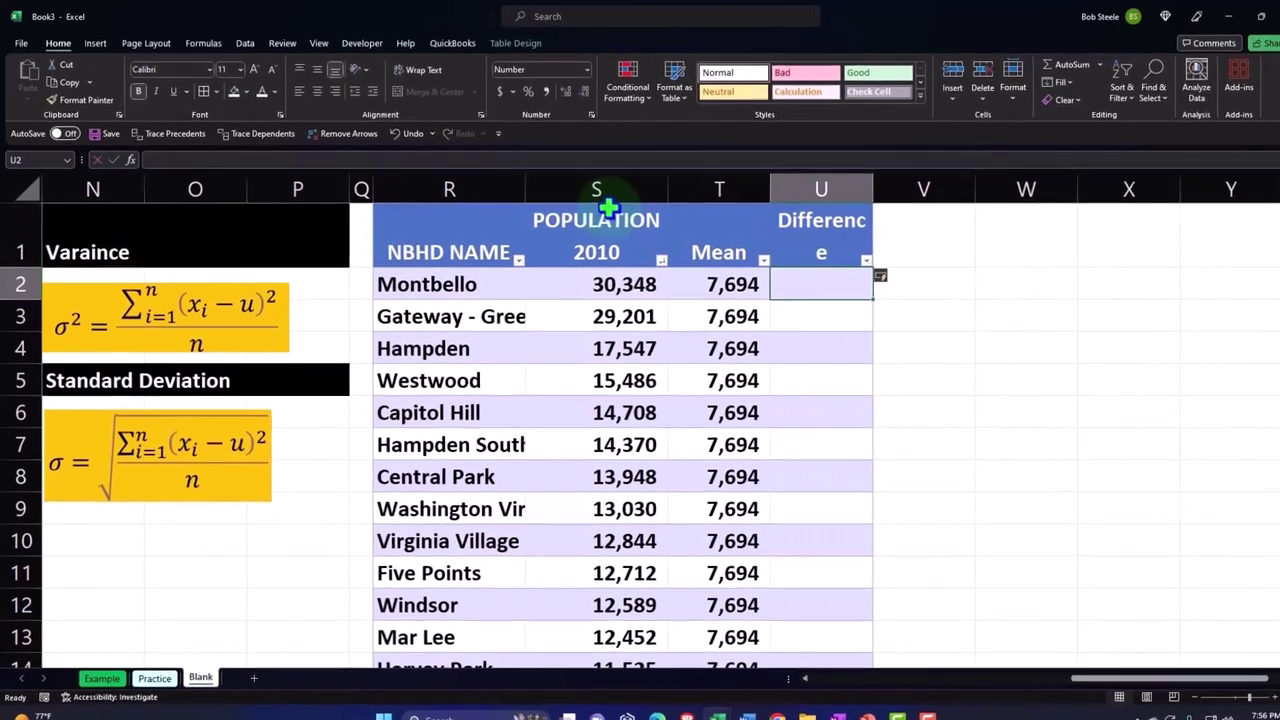
type("=")
key("Left")
key("Left")
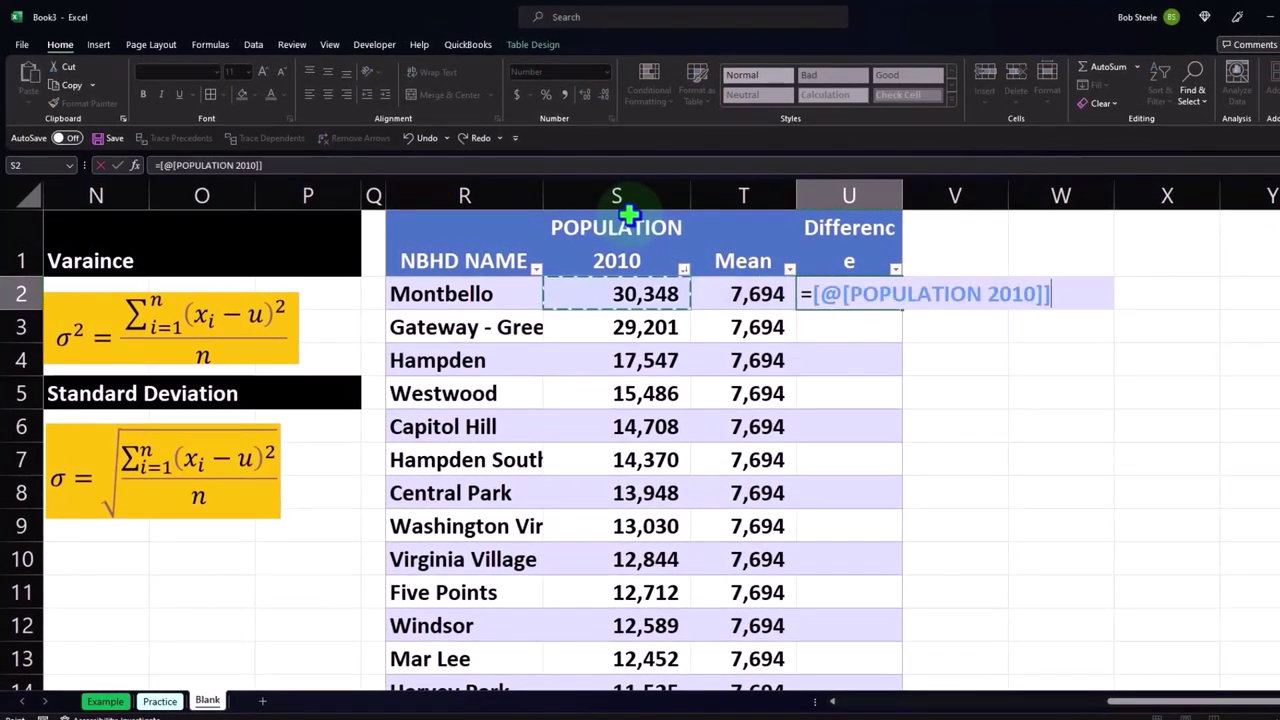
type("-")
key("Left")
key("Return")
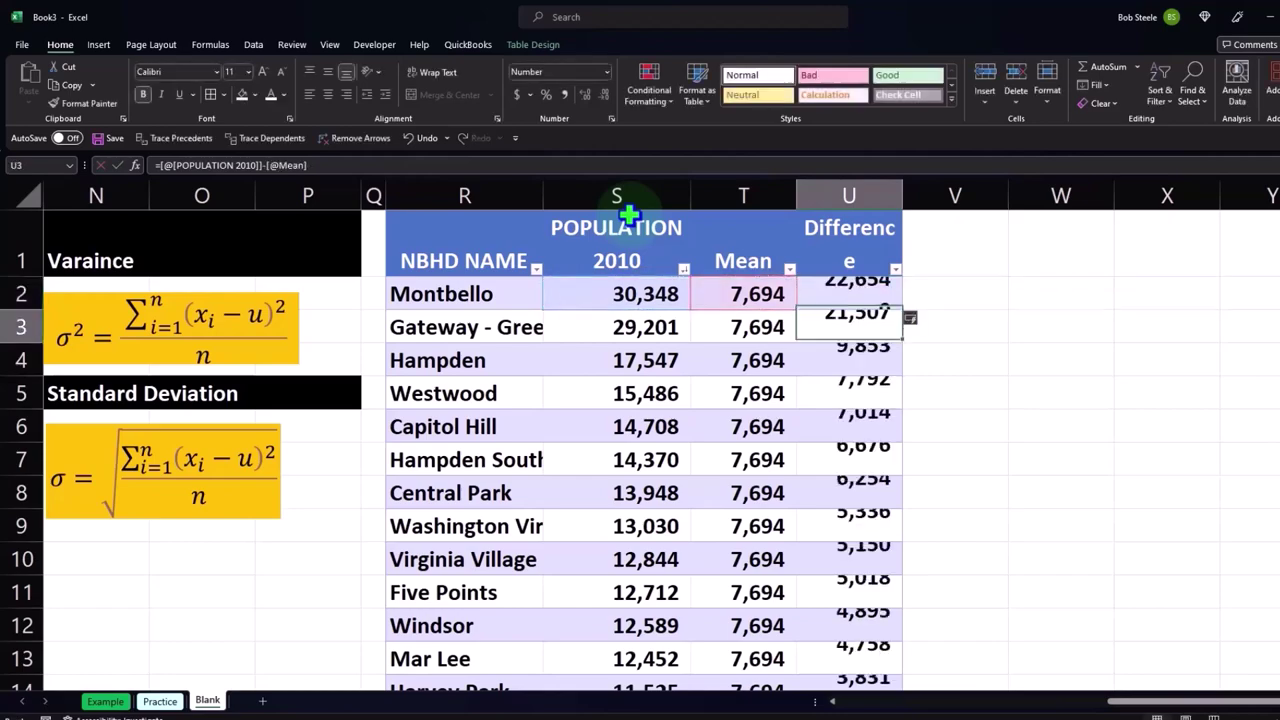
scroll(724, 418, "down", 3)
scroll(724, 418, "down", 4)
scroll(724, 418, "down", 3)
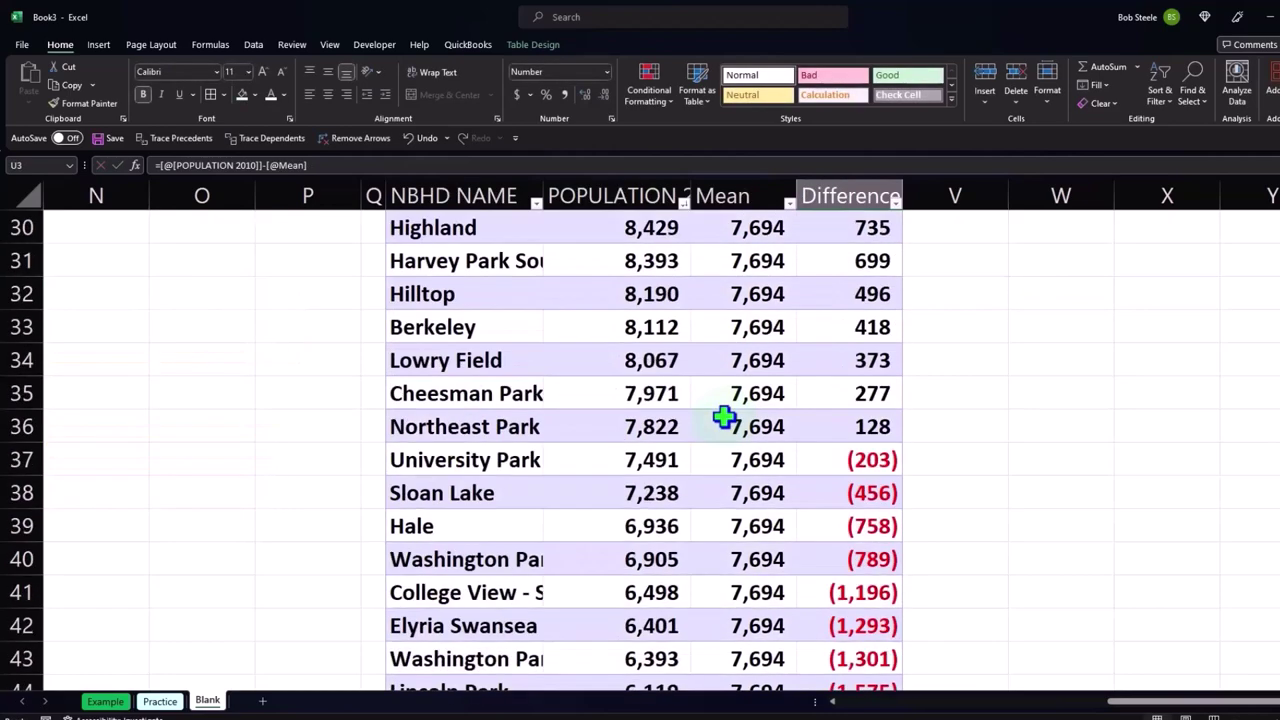
scroll(724, 418, "down", 3)
scroll(724, 418, "down", 3)
scroll(724, 418, "down", 2)
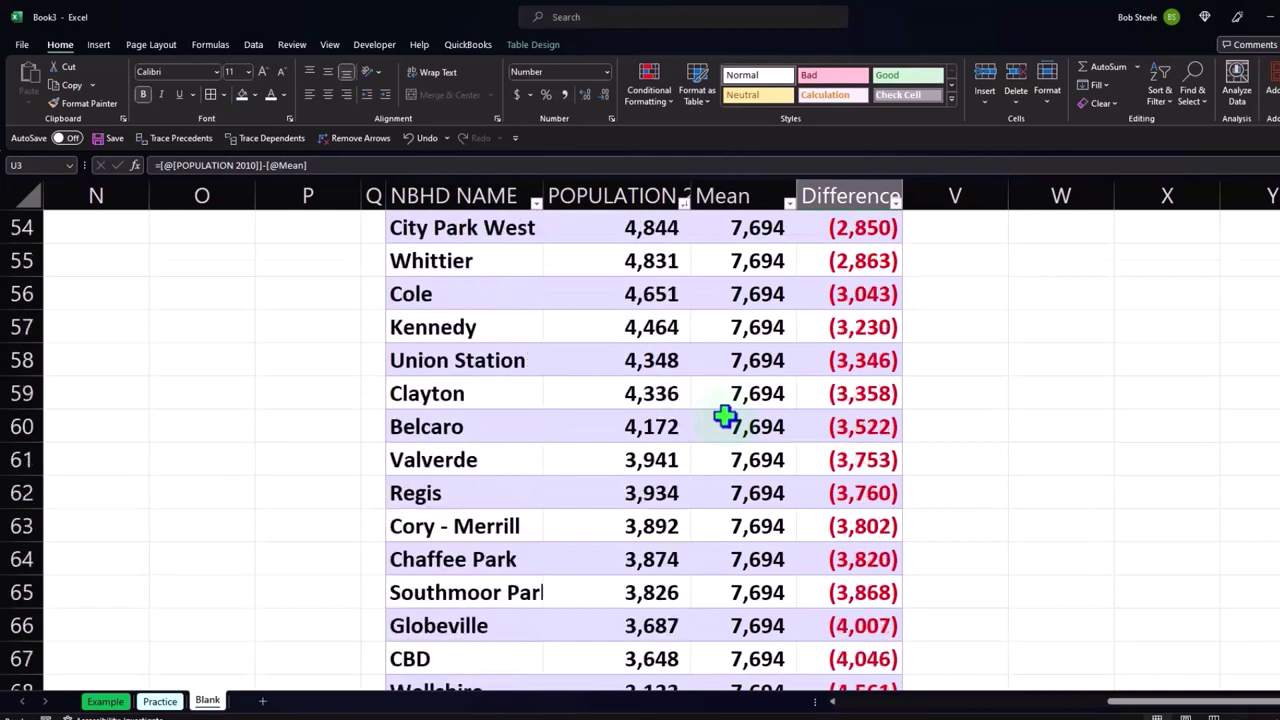
scroll(724, 418, "down", 3)
scroll(724, 418, "down", 4)
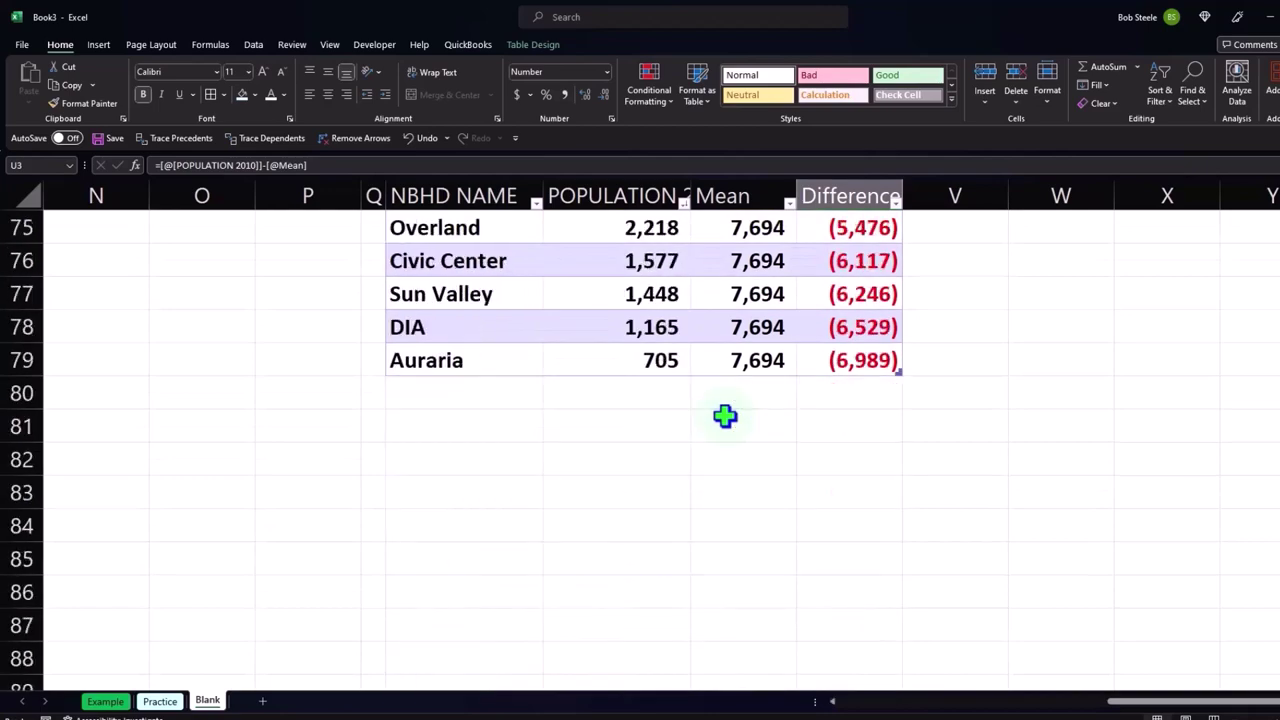
scroll(724, 418, "up", 10)
scroll(724, 418, "up", 9)
scroll(726, 418, "up", 6)
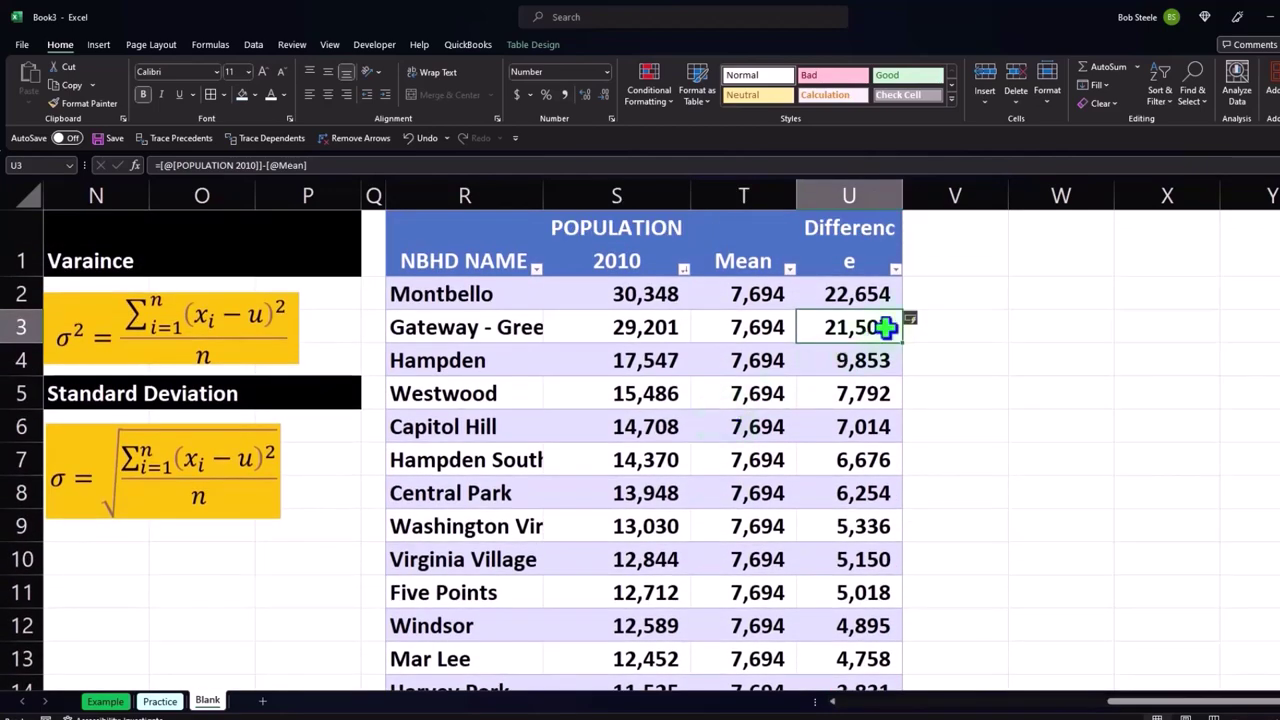
left_click(923, 264)
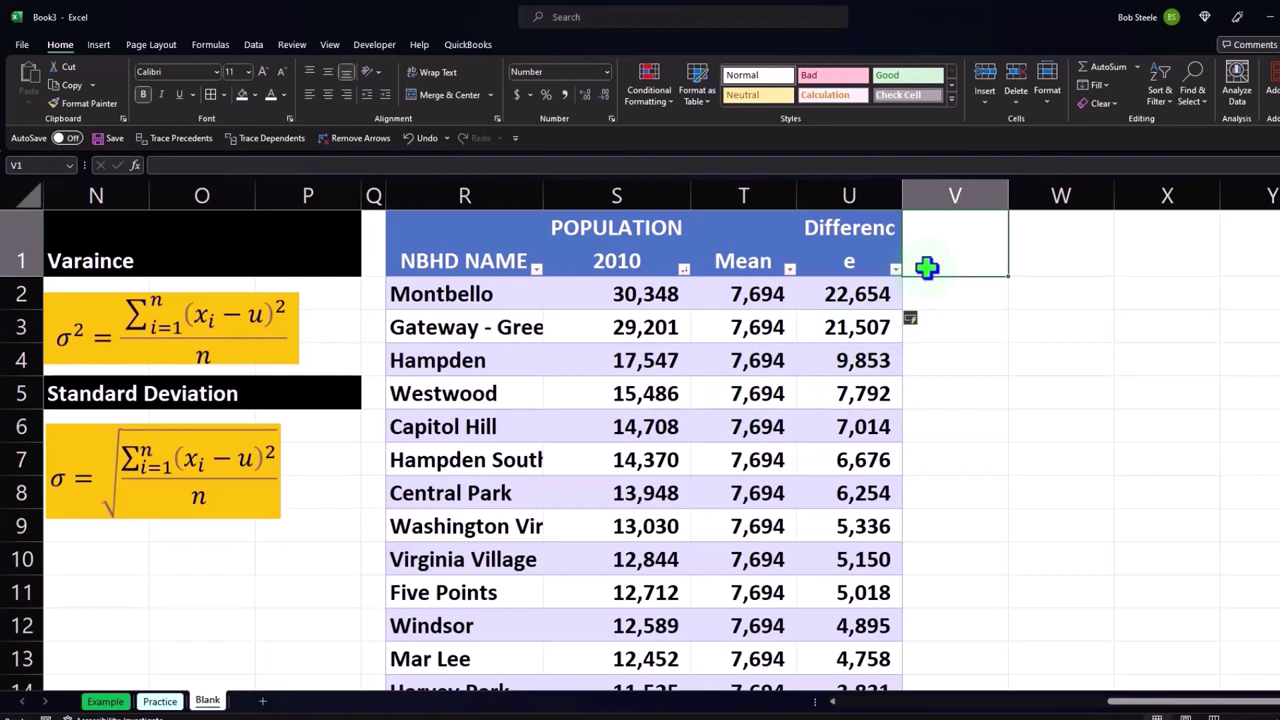
type("Square")
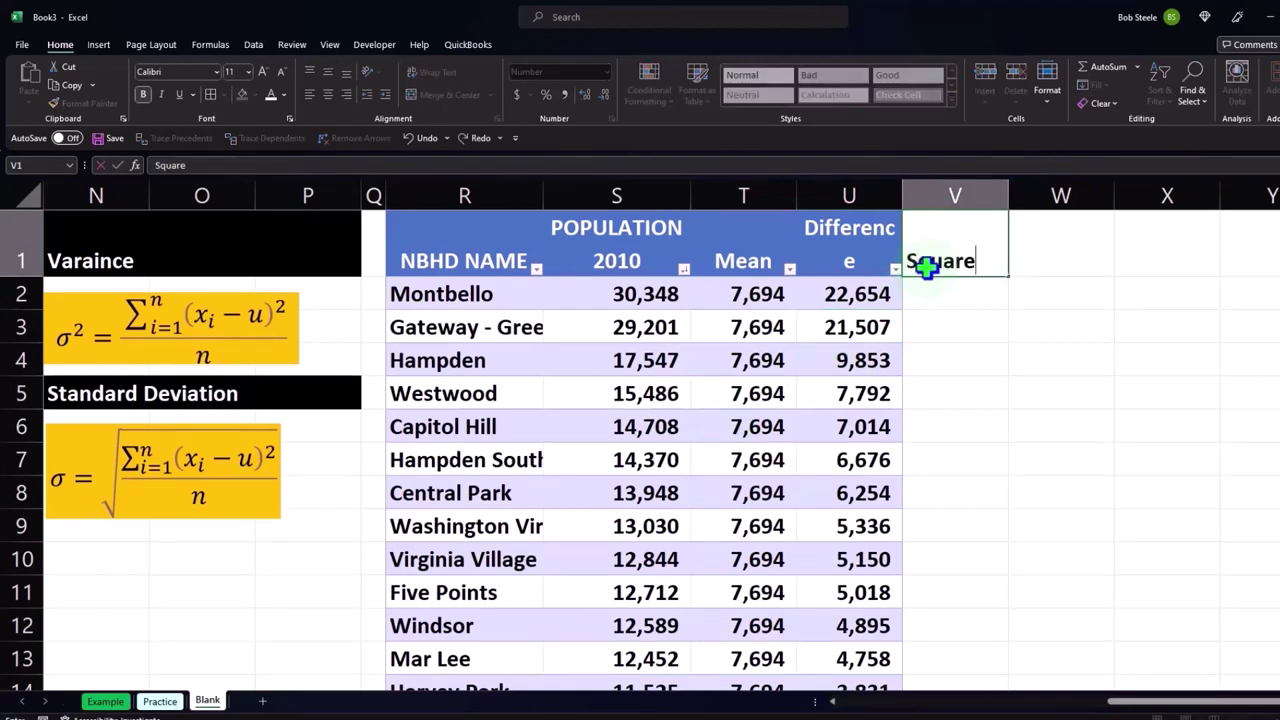
type("d")
key("Return")
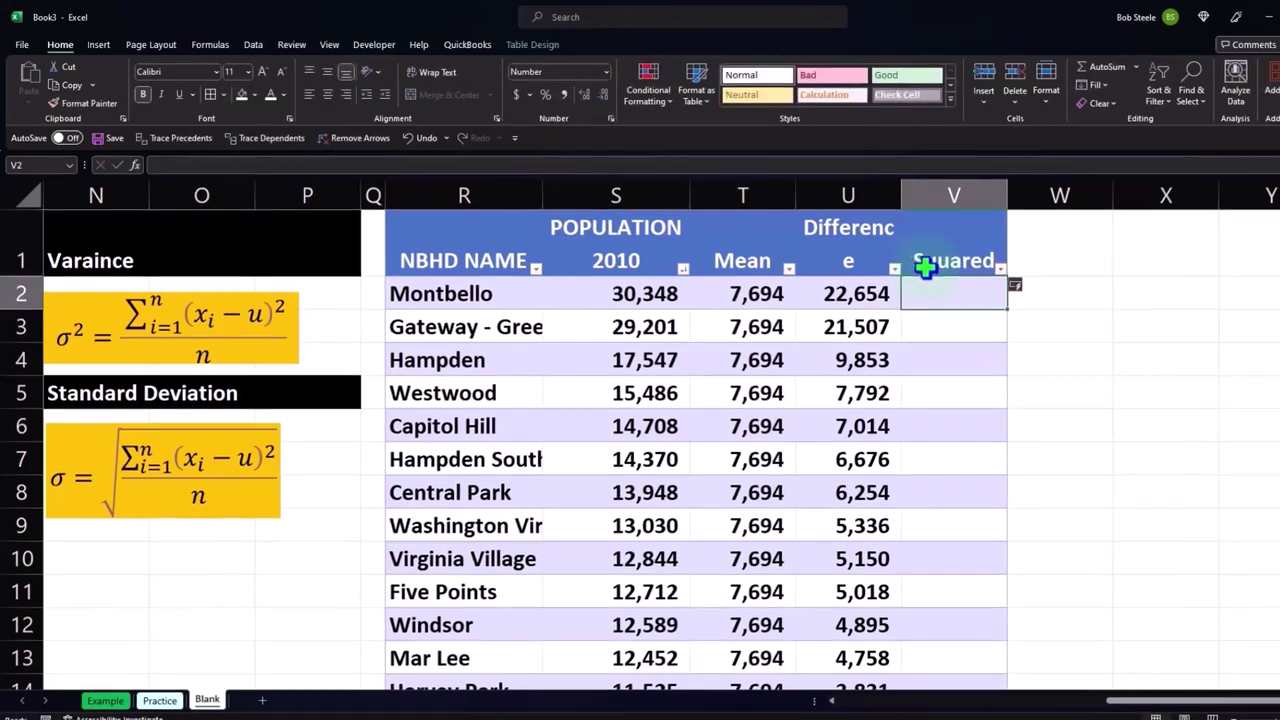
type("=")
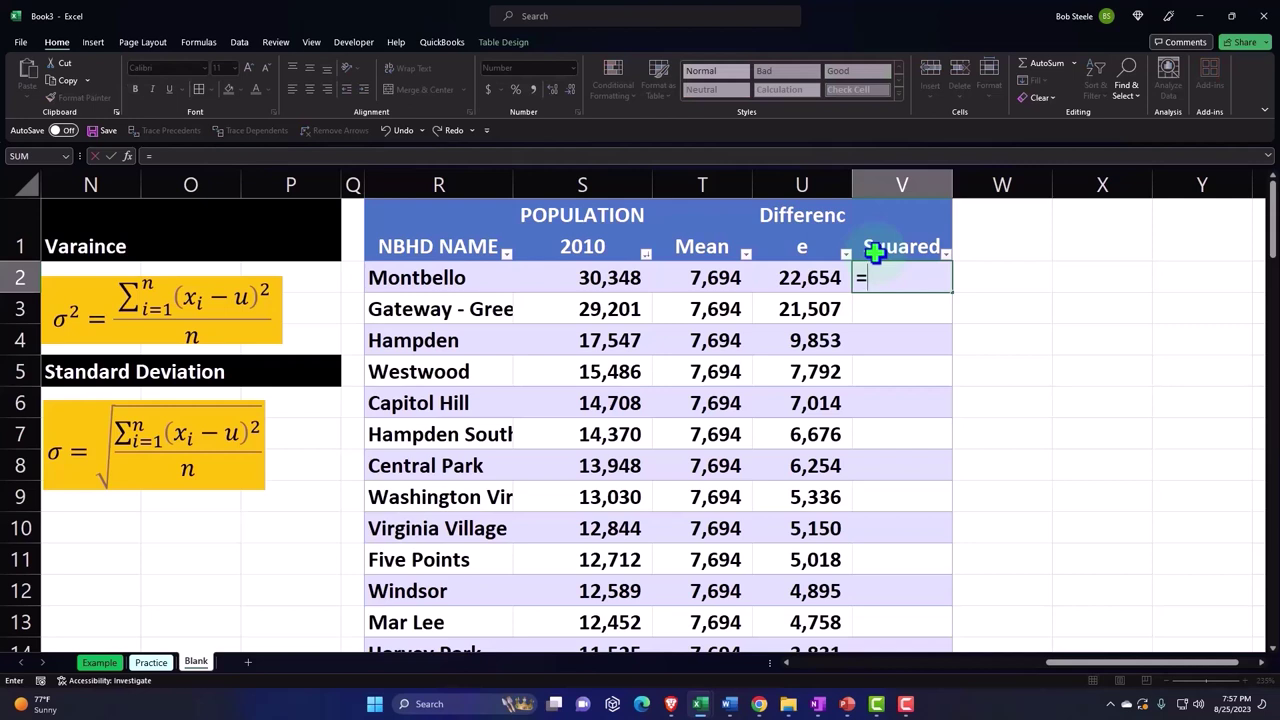
key("Left")
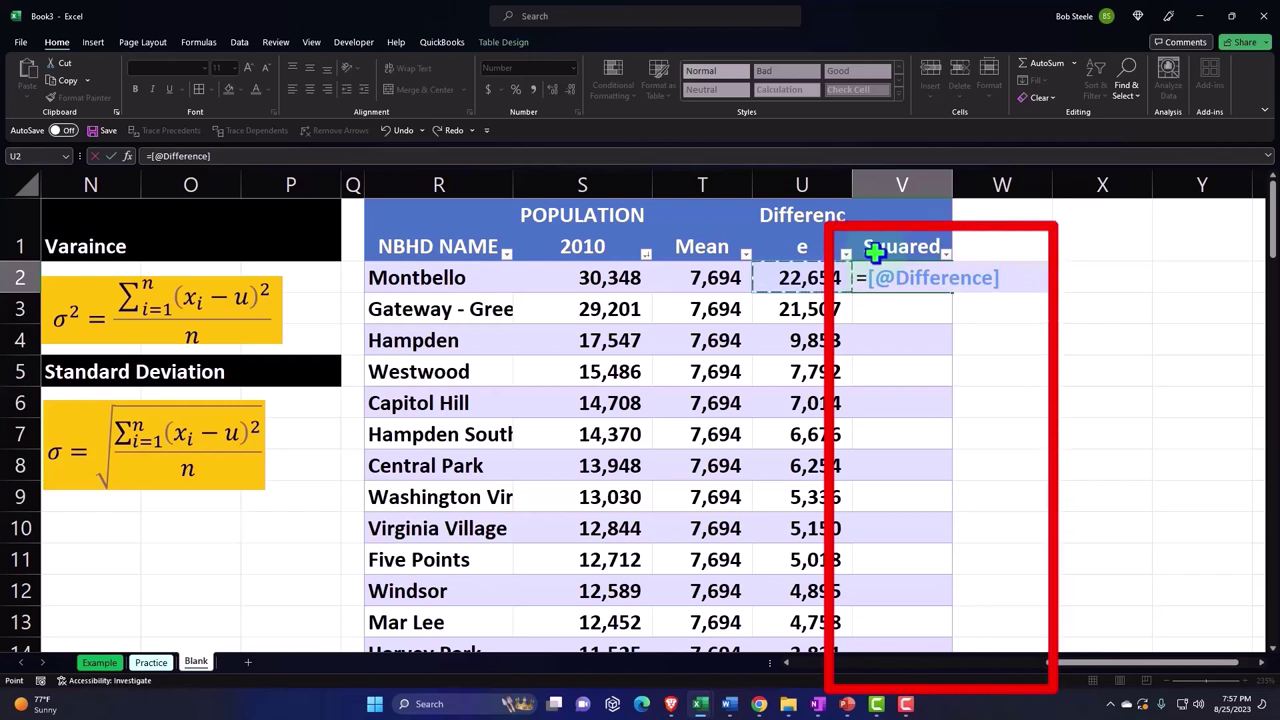
type("^2")
key("Return")
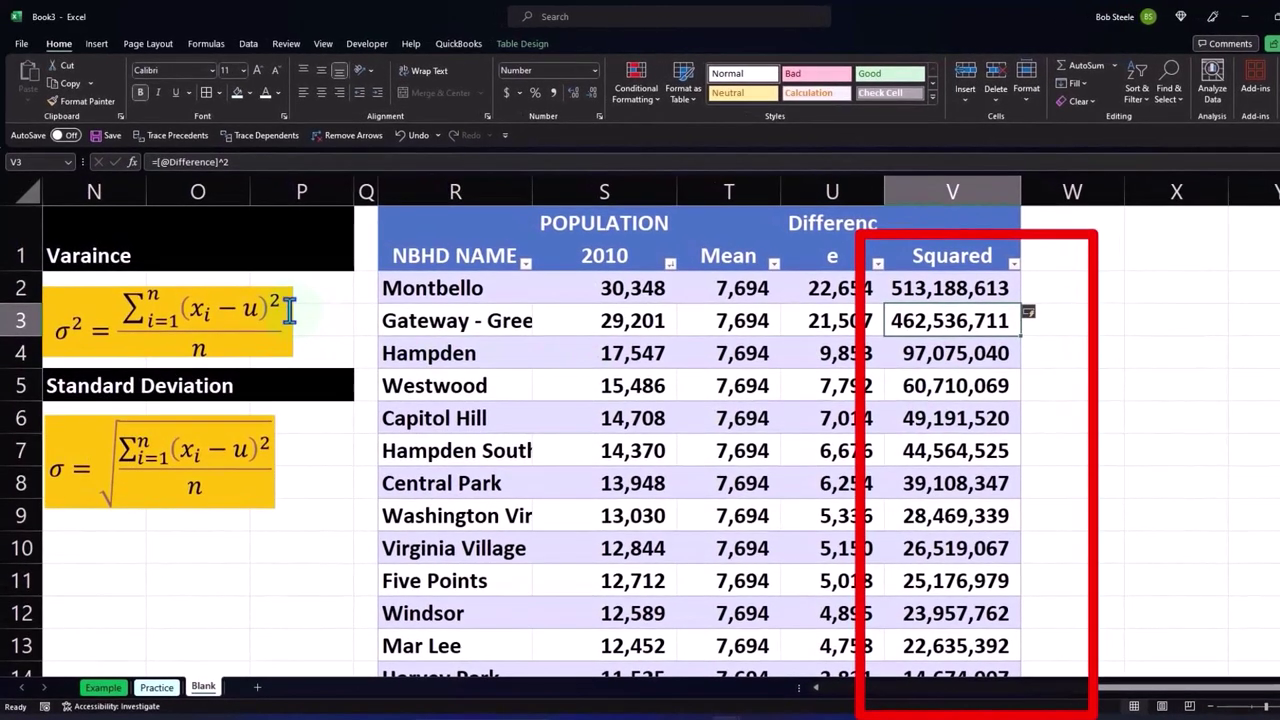
scroll(290, 310, "down", 5)
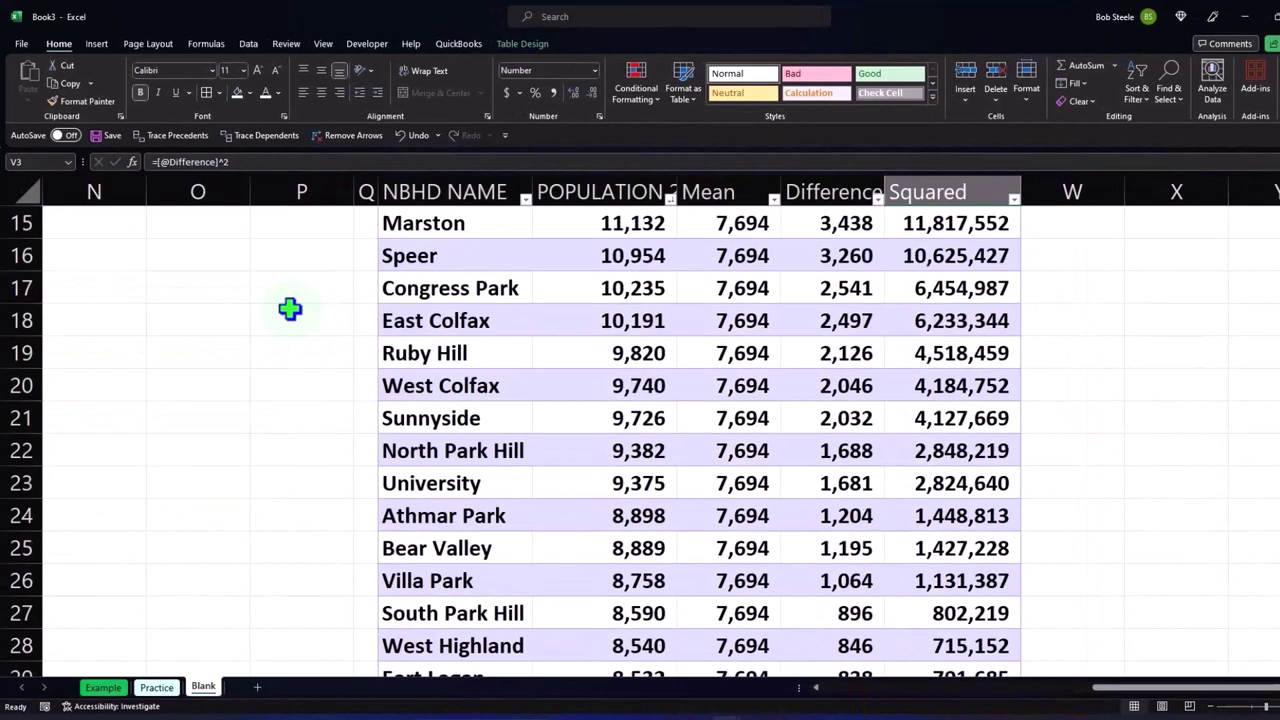
scroll(290, 310, "down", 7)
scroll(290, 310, "down", 5)
scroll(290, 310, "down", 3)
scroll(290, 310, "down", 3)
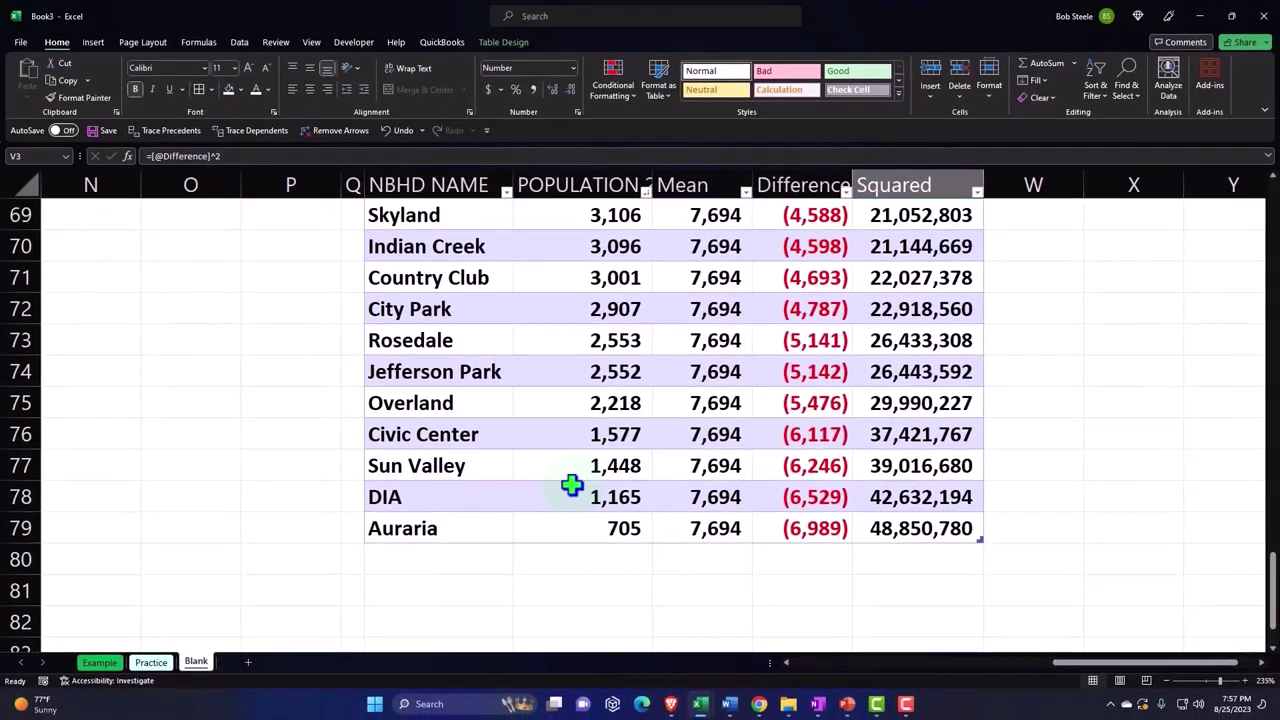
left_click(571, 492)
Turn on the table's Total Row and show the average population in S80.
left_click(497, 45)
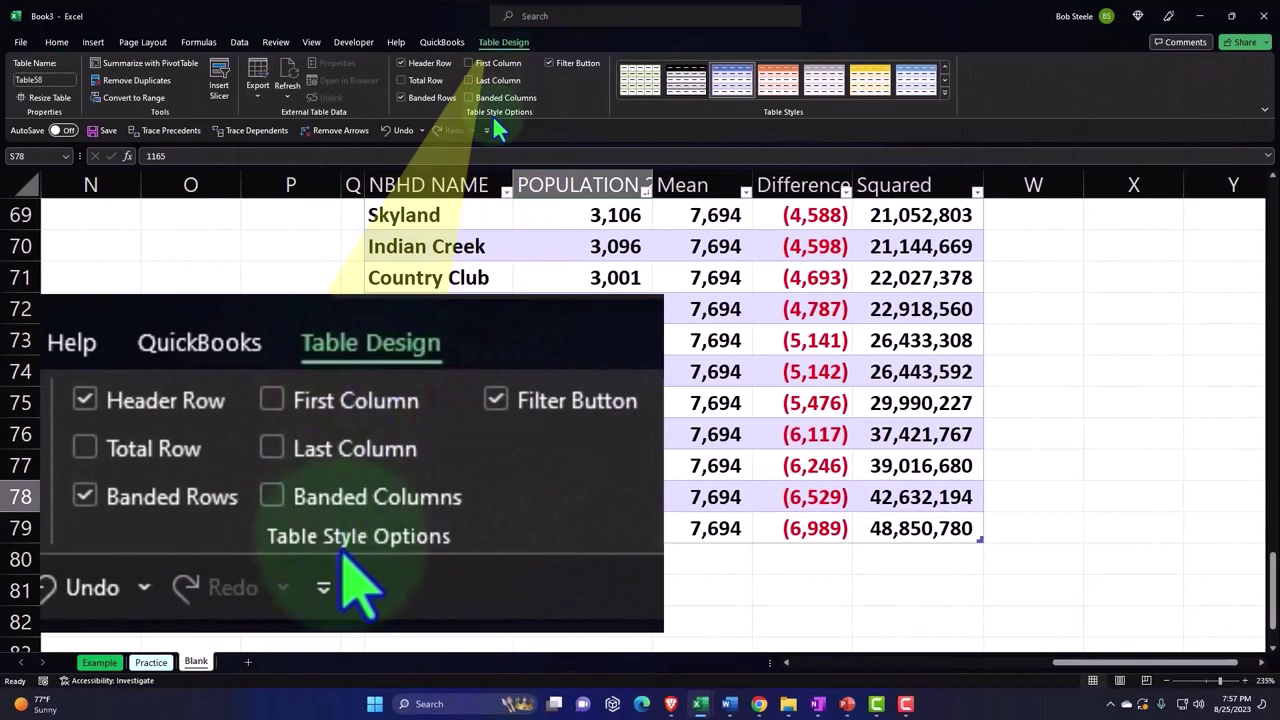
left_click(410, 82)
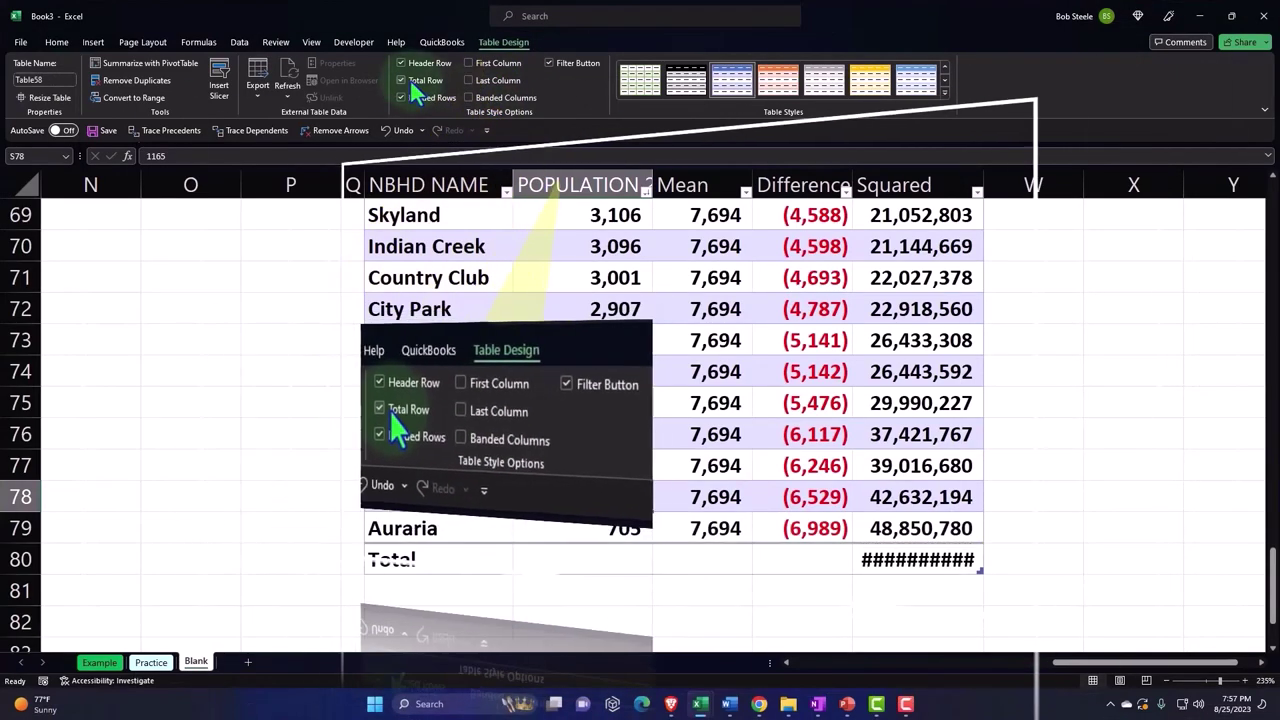
scroll(490, 479, "down", 1)
left_click(482, 470)
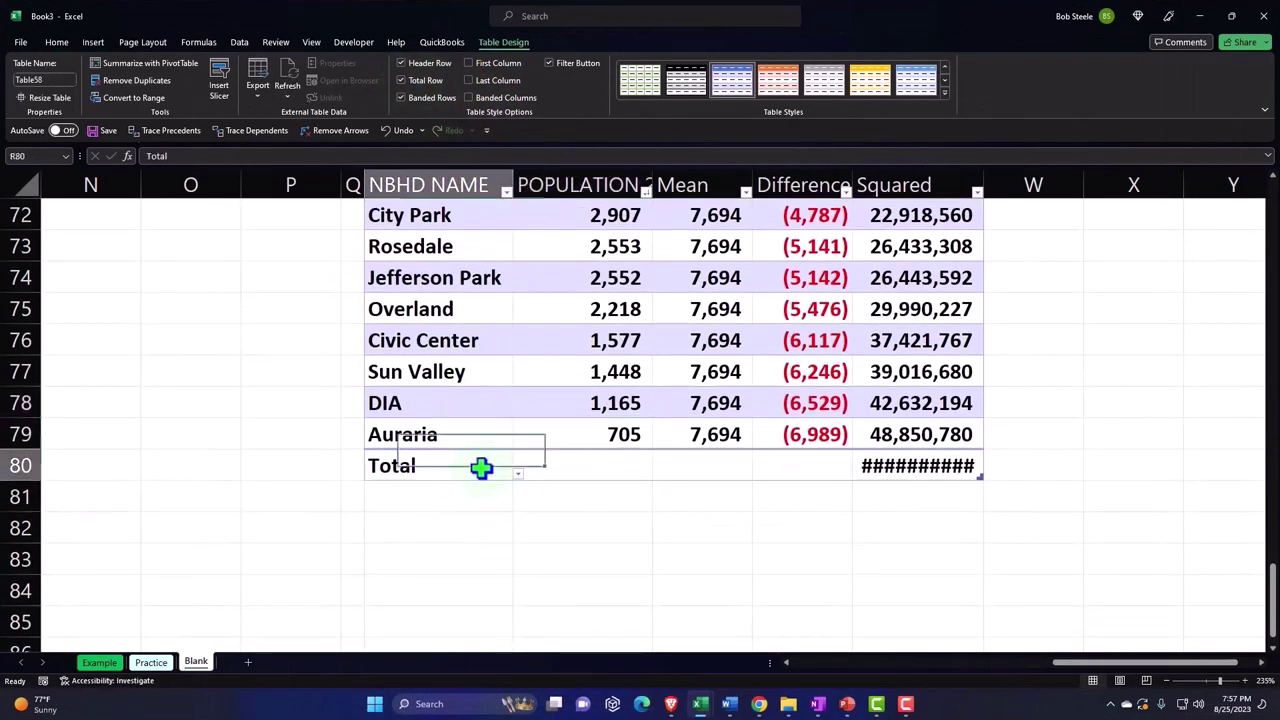
left_click(603, 474)
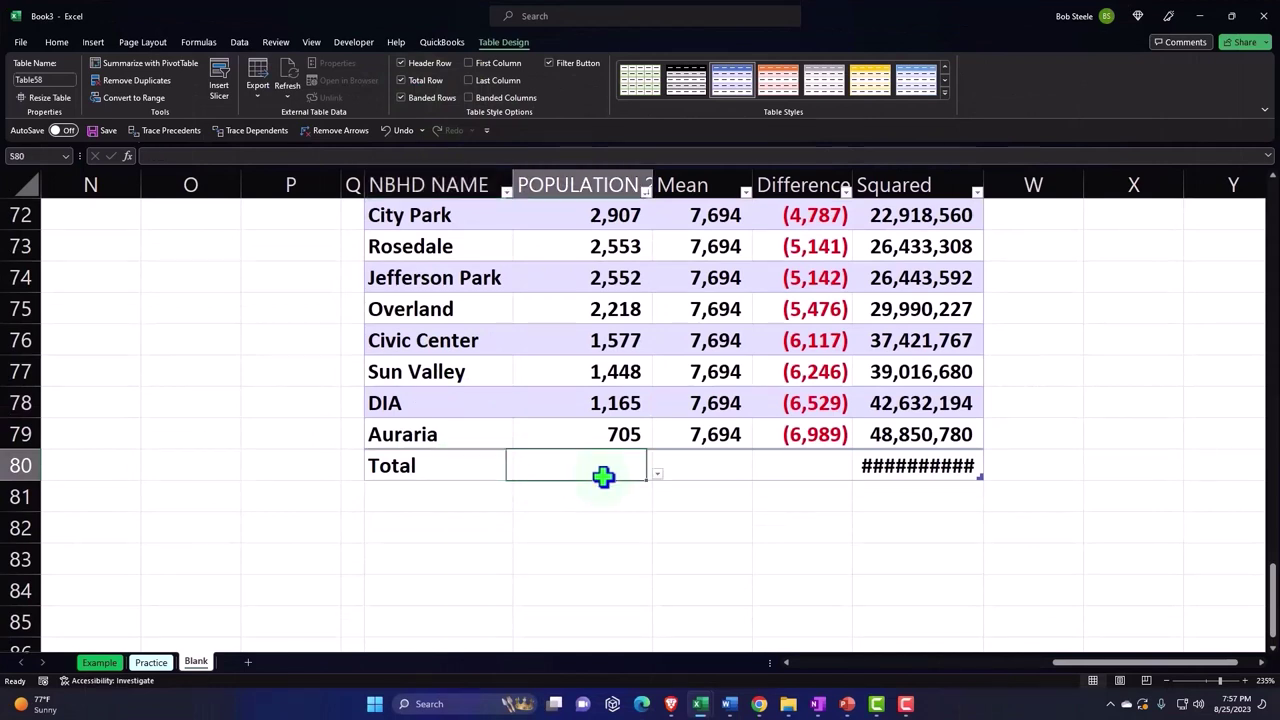
left_click(658, 476)
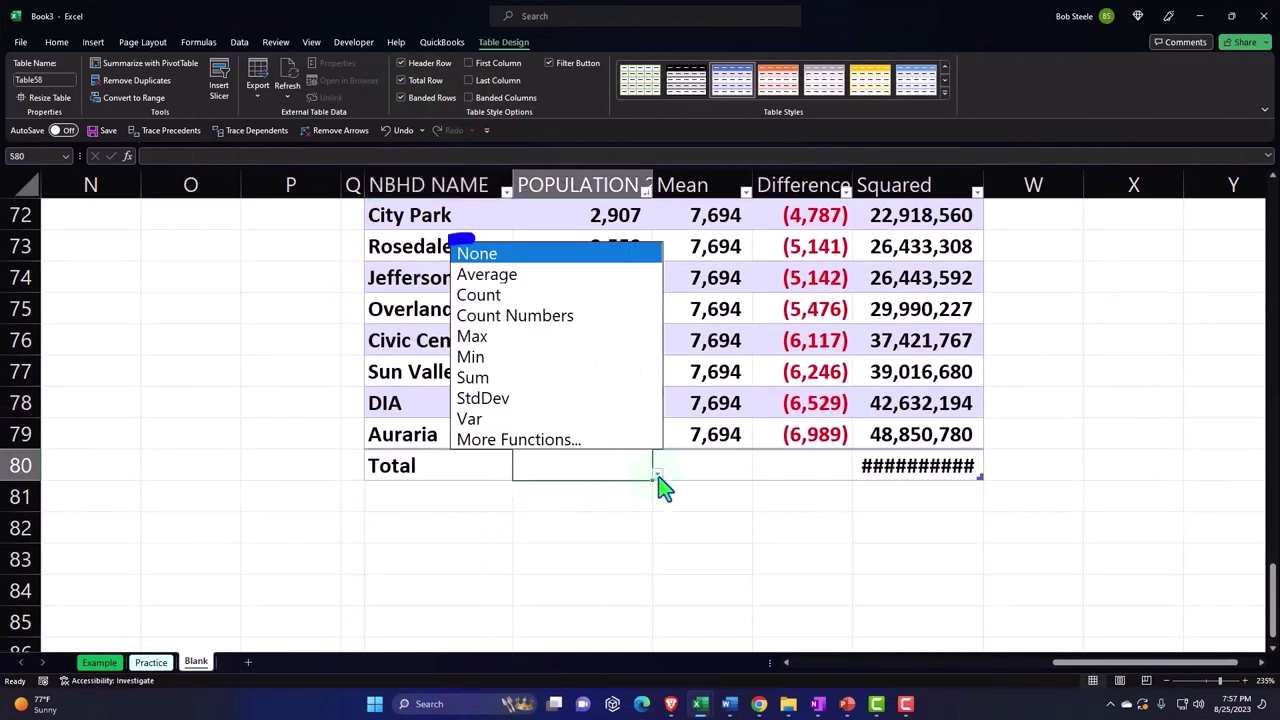
left_click(551, 276)
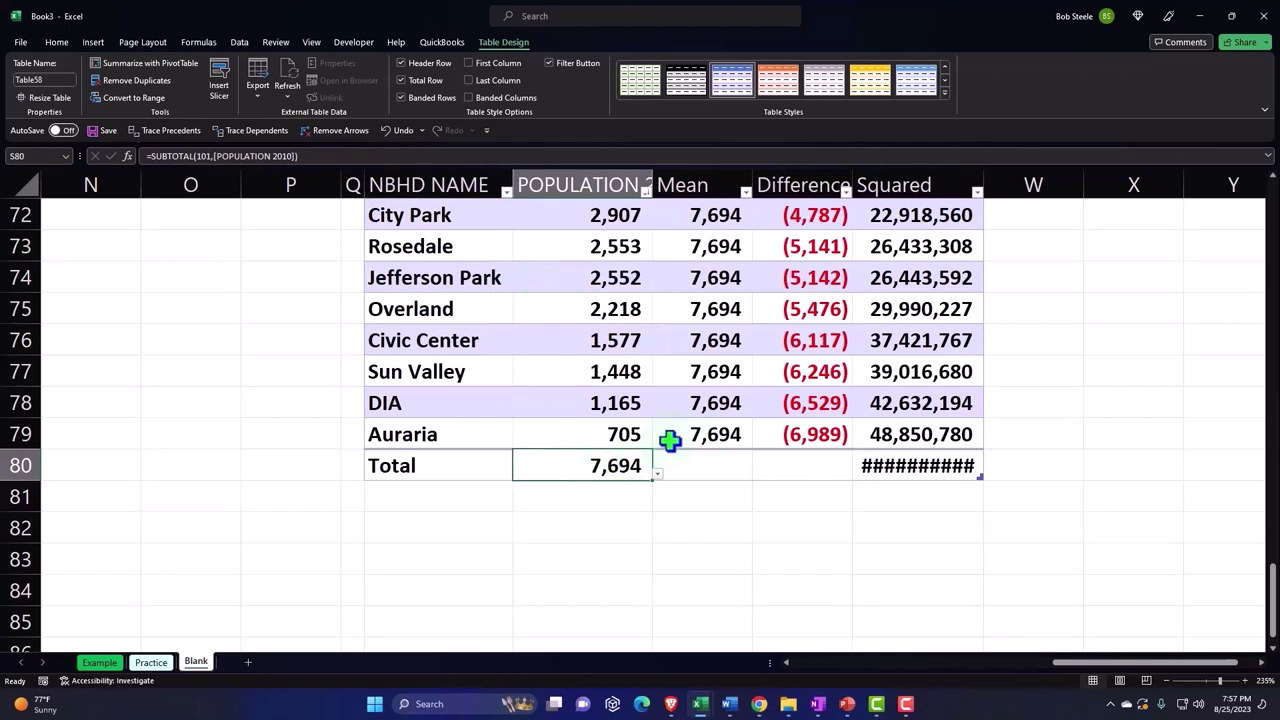
Set totals to Count for Mean (78) and Sum for Difference, and widen column V.
left_click(715, 466)
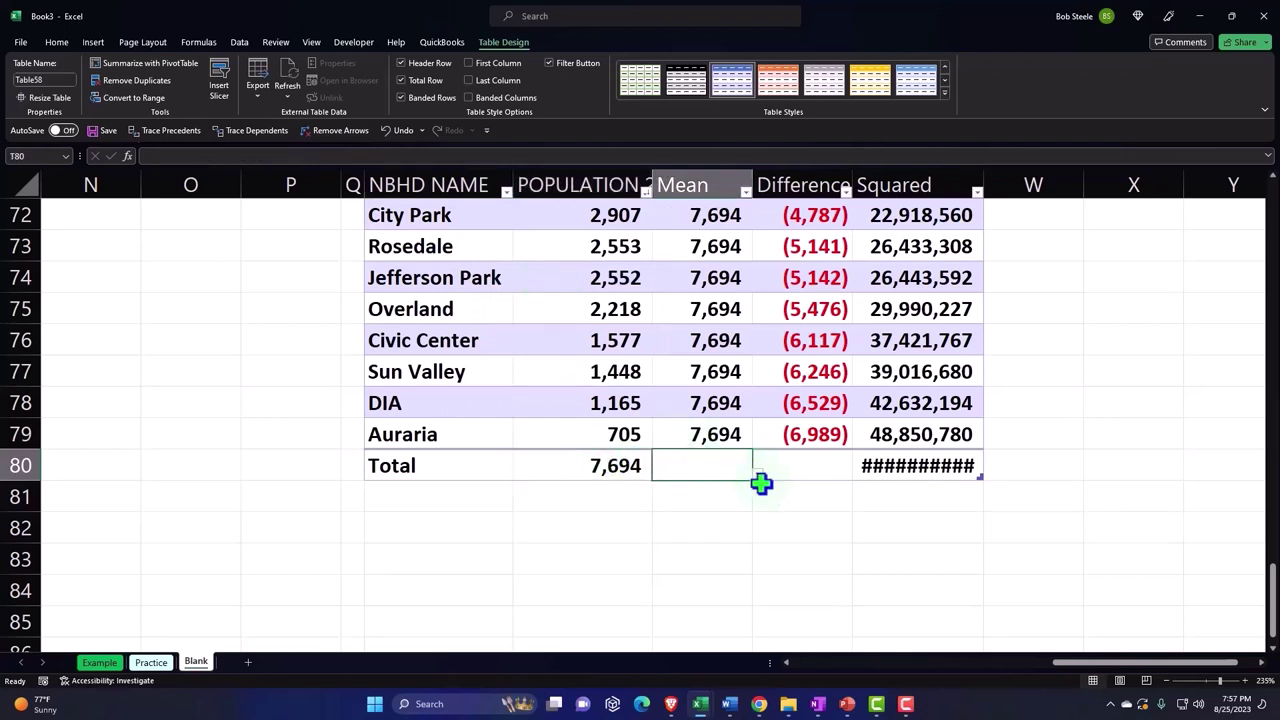
left_click(757, 476)
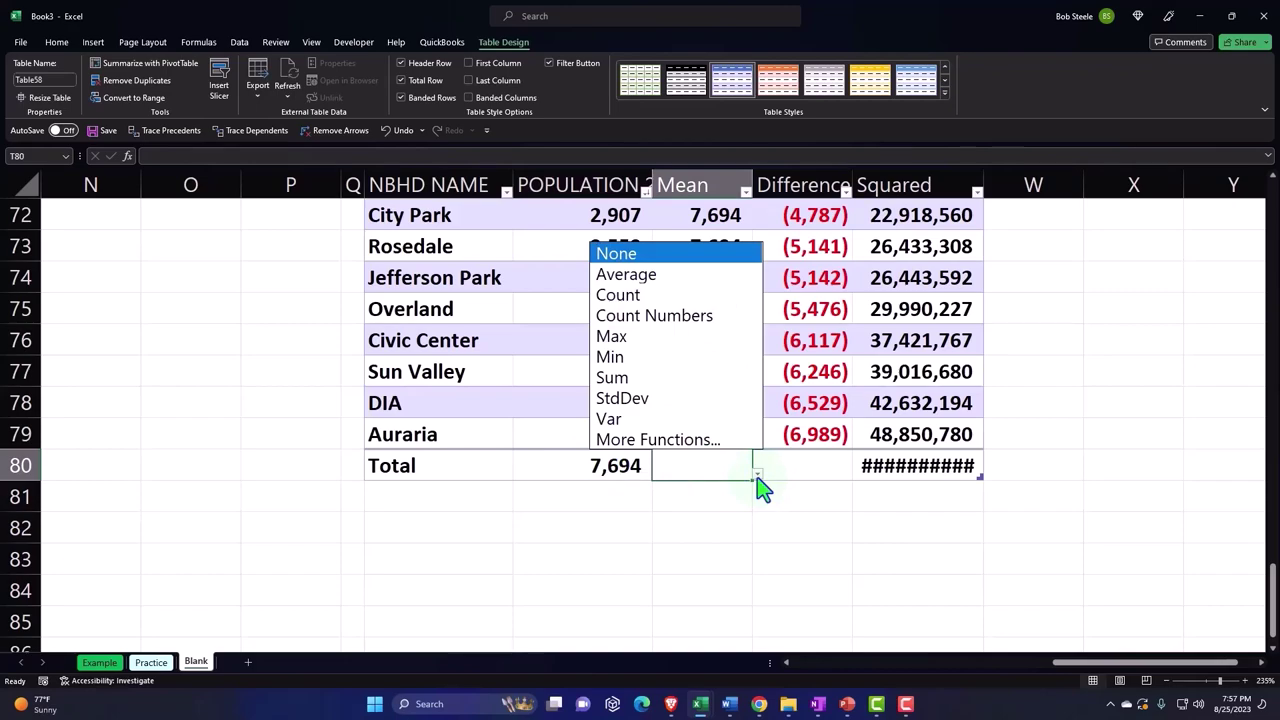
left_click(670, 298)
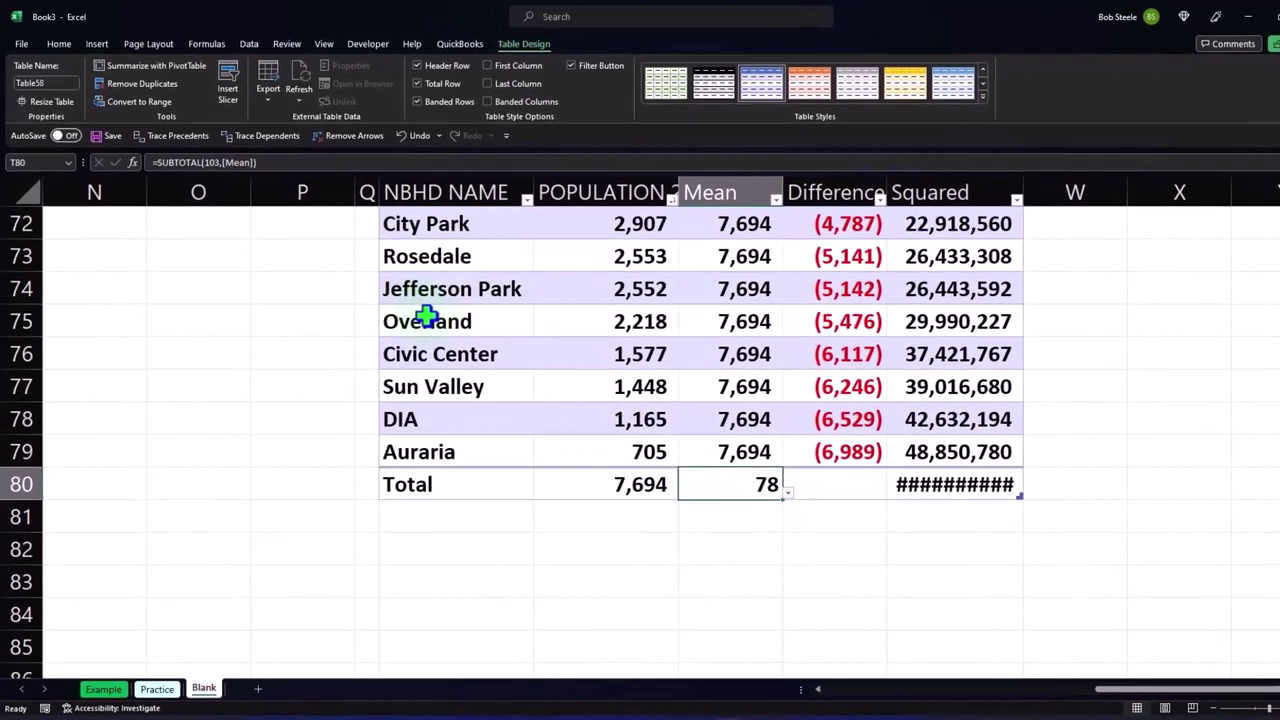
left_click(872, 487)
left_click(893, 490)
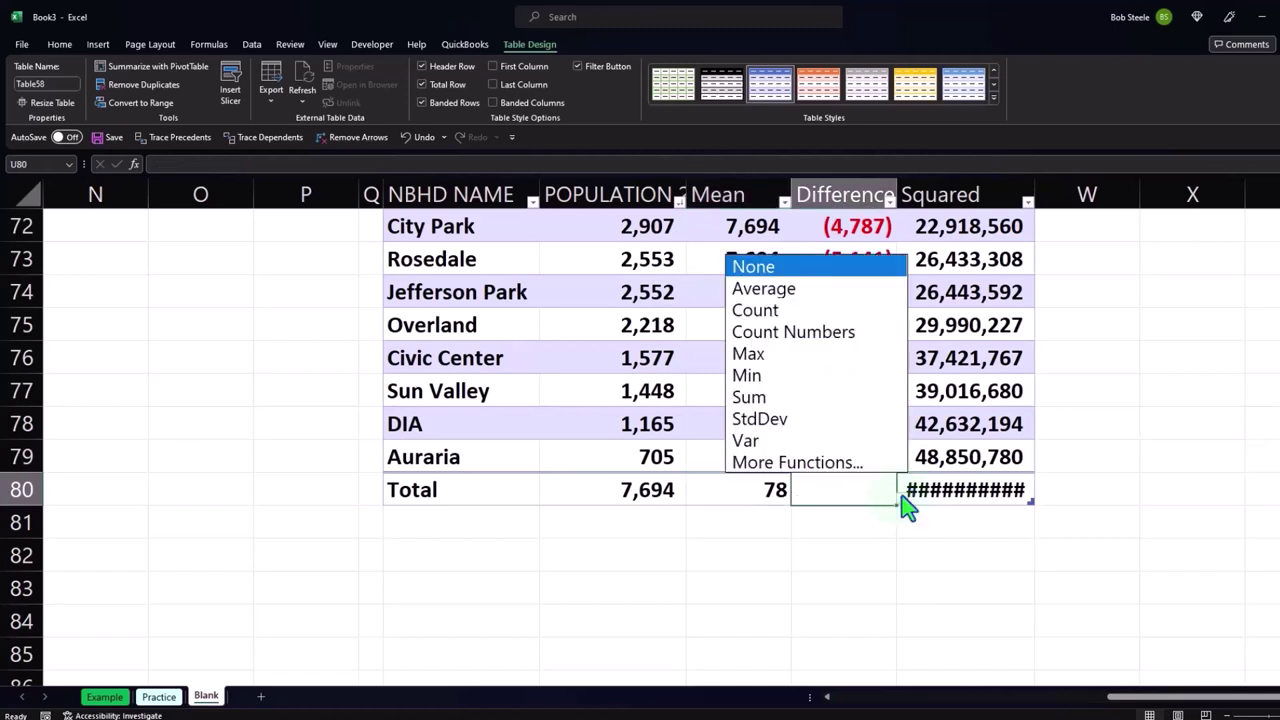
left_click(812, 398)
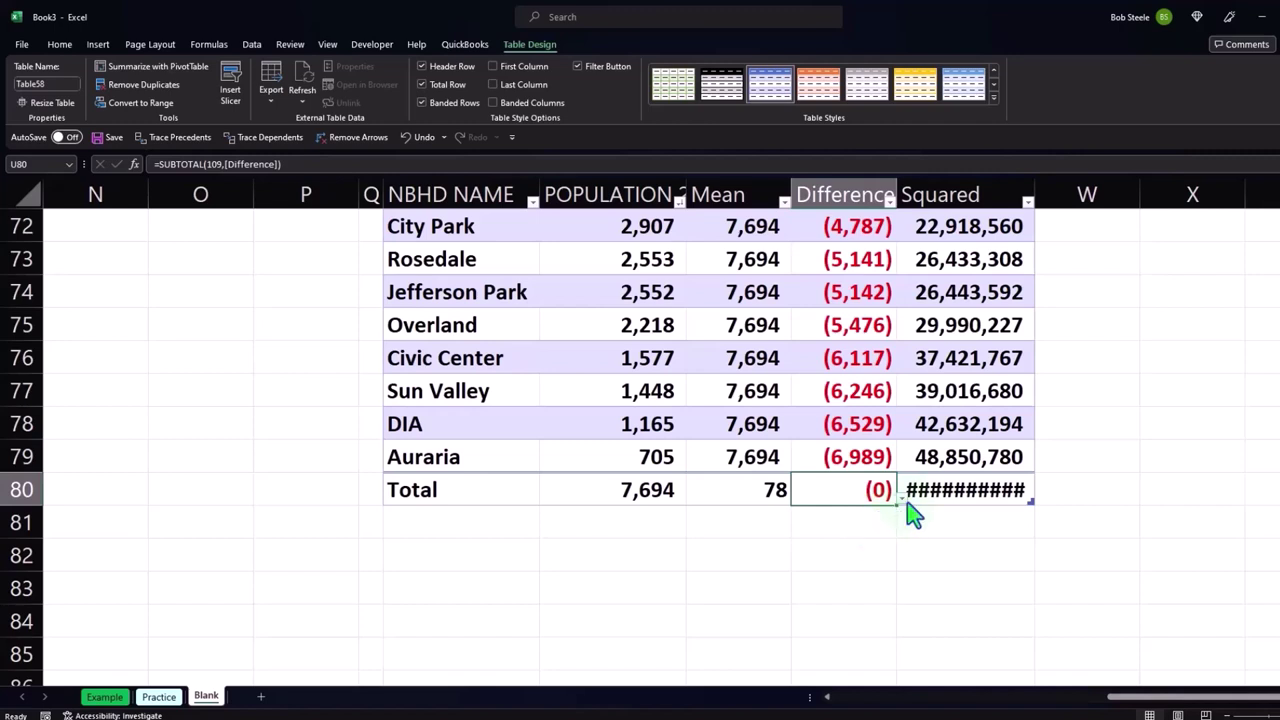
left_click_drag(1035, 197, 1060, 197)
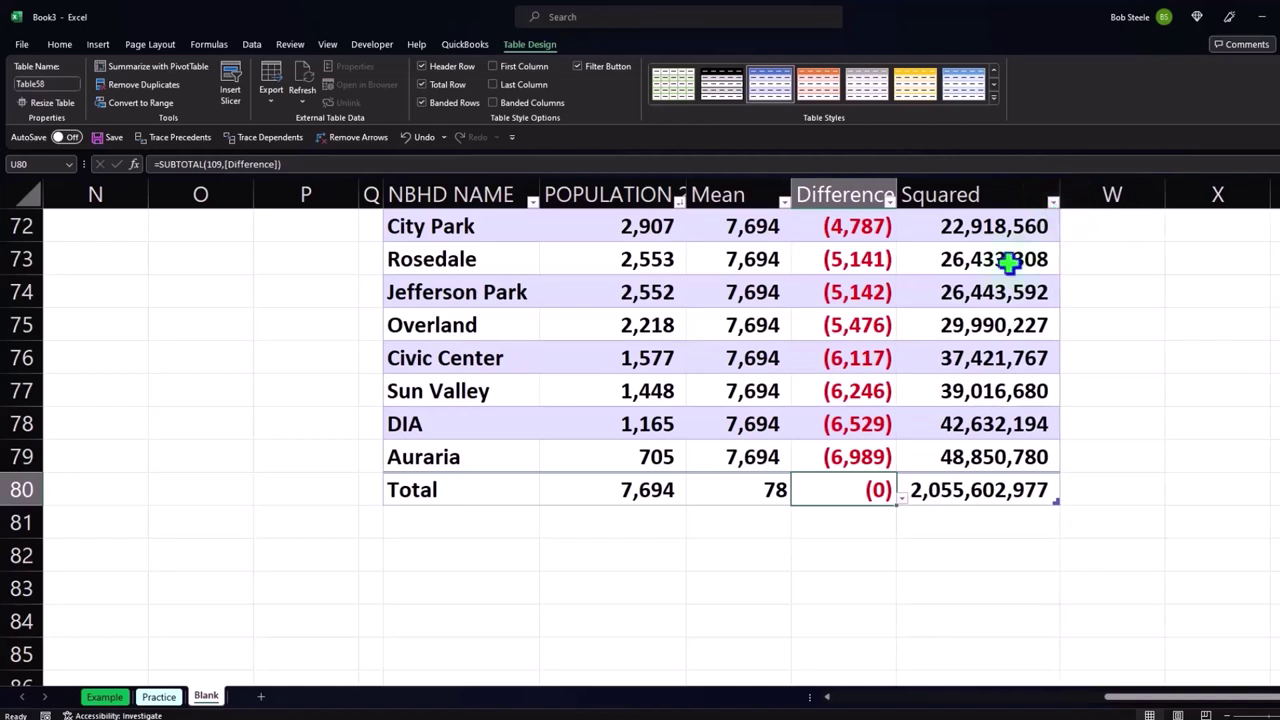
left_click(468, 560)
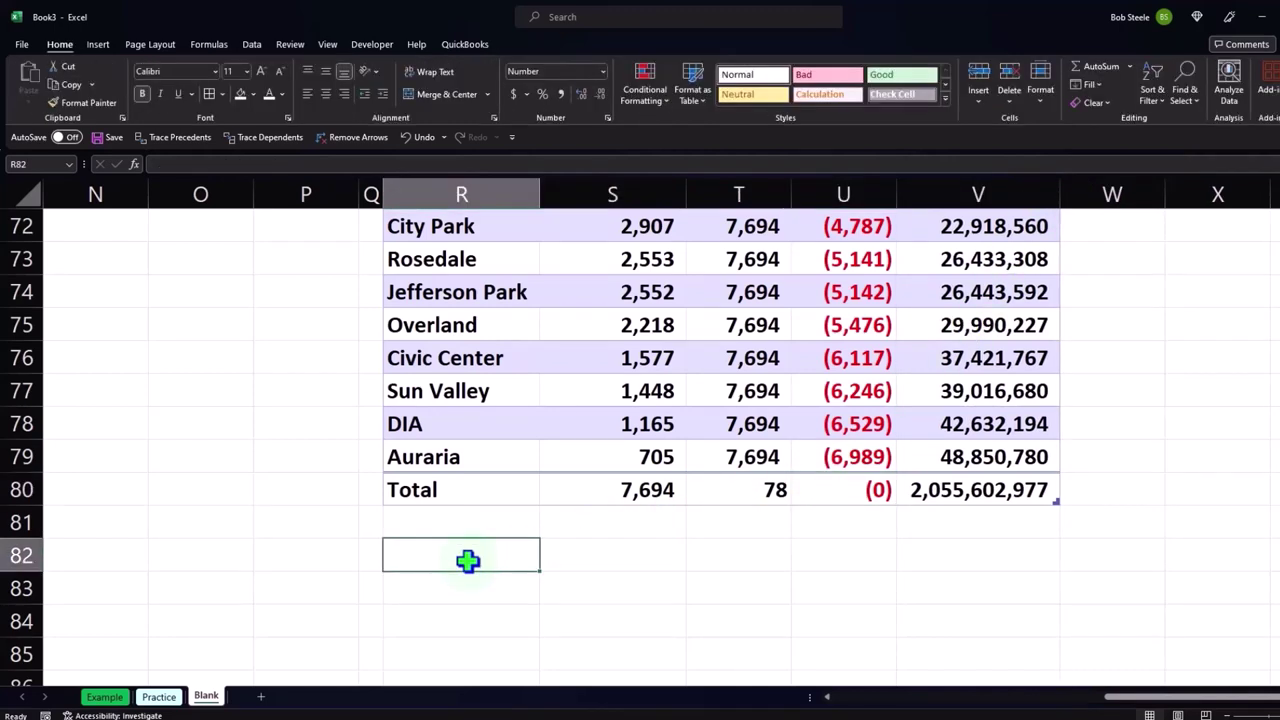
Label R82 'Squred difference from mean' and link V82 to the Squared total 2,055,602,977.
left_click(584, 556)
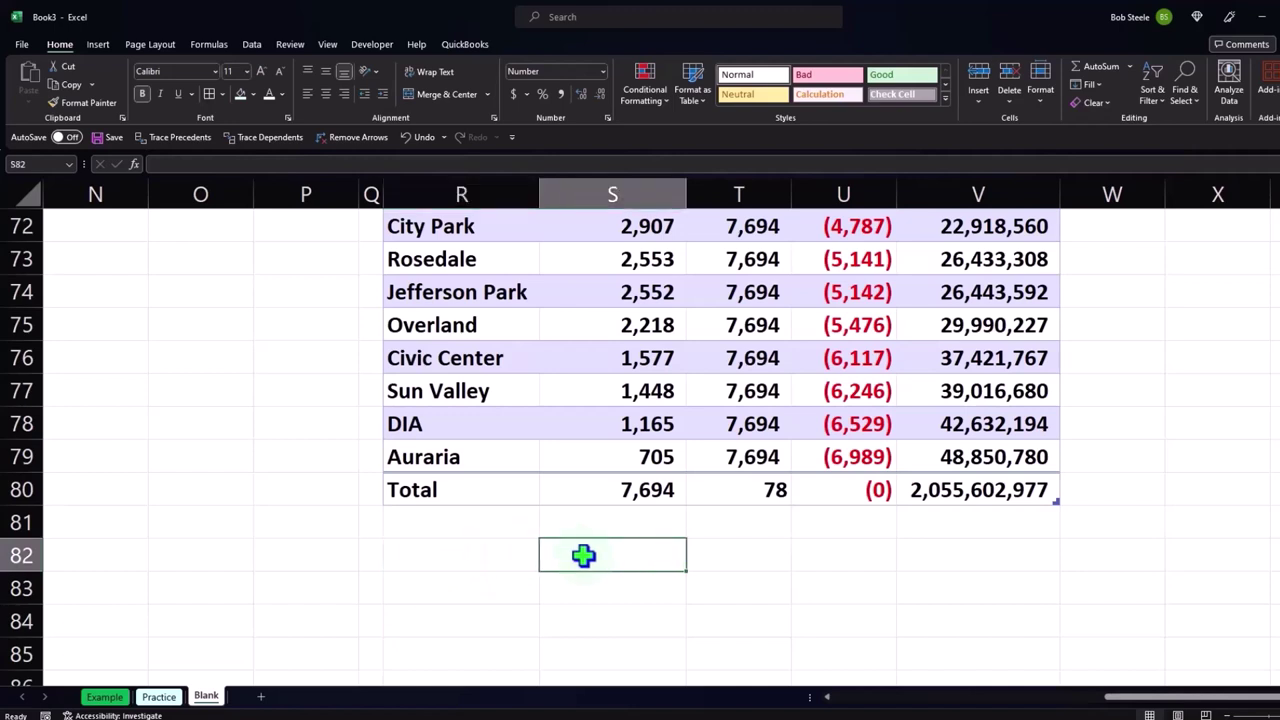
left_click(518, 557)
type("Q")
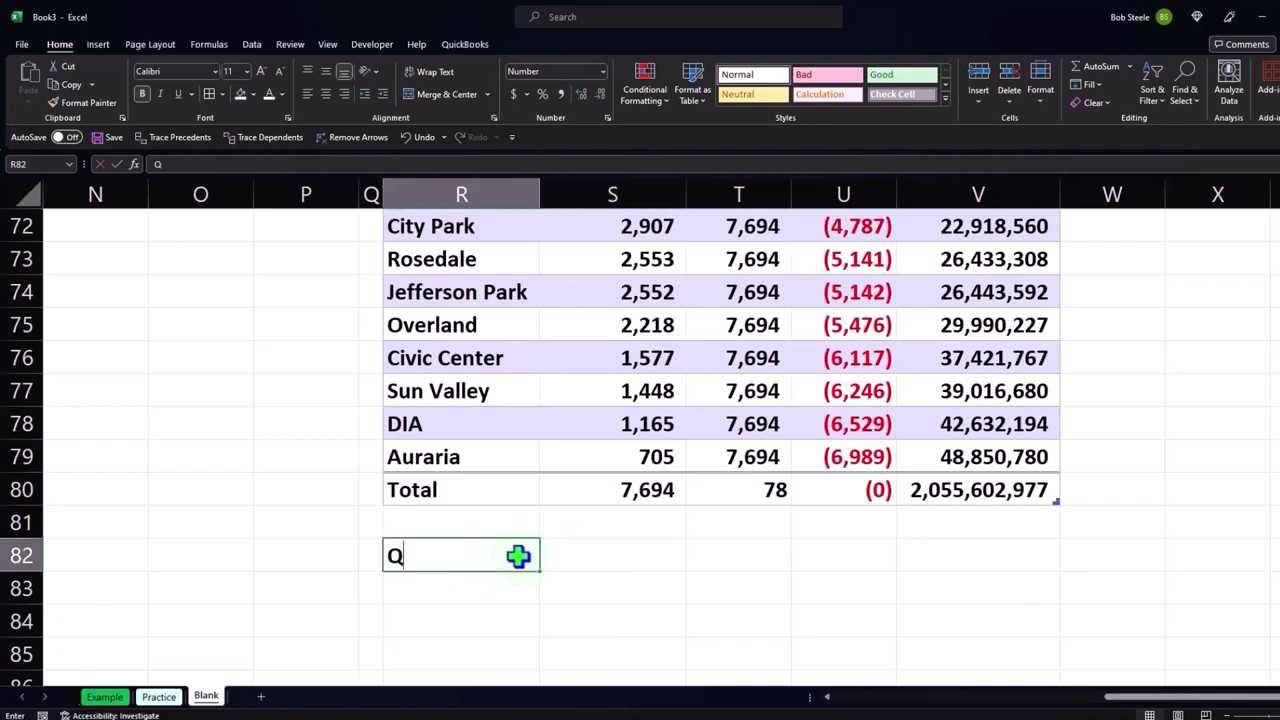
type("u")
key("BackSpace")
key("BackSpace")
type("Sq")
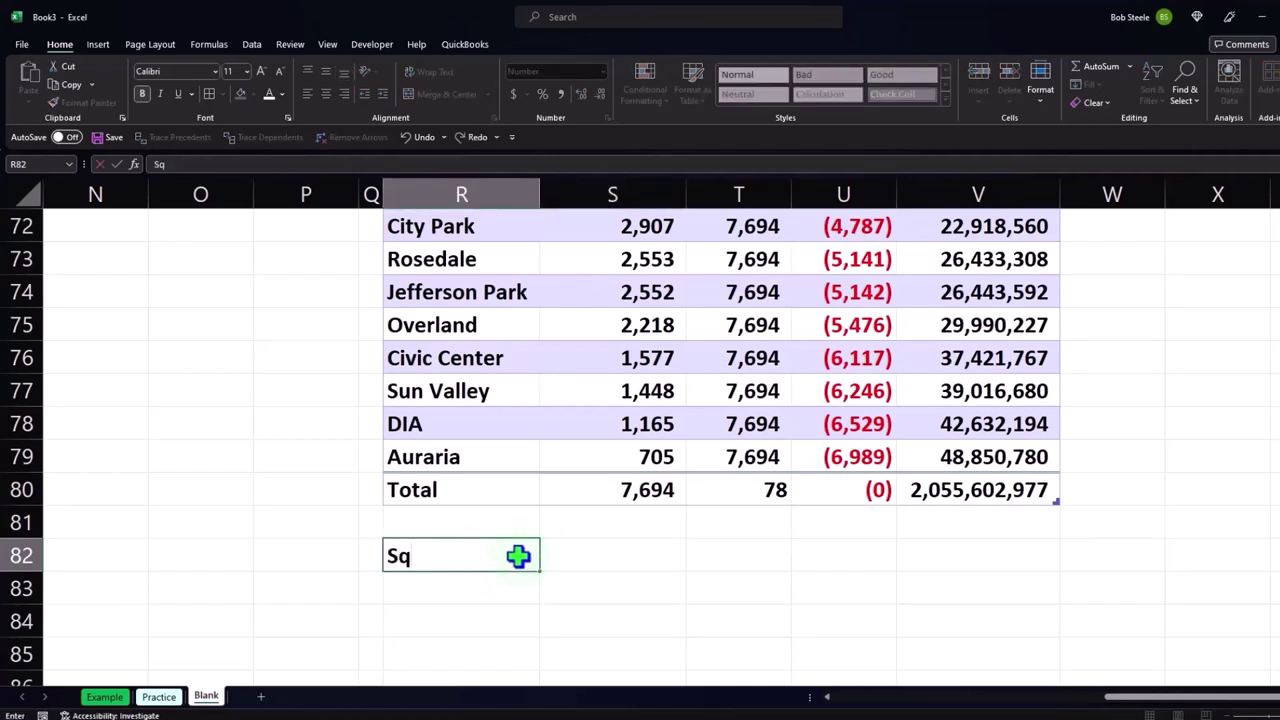
type("ured")
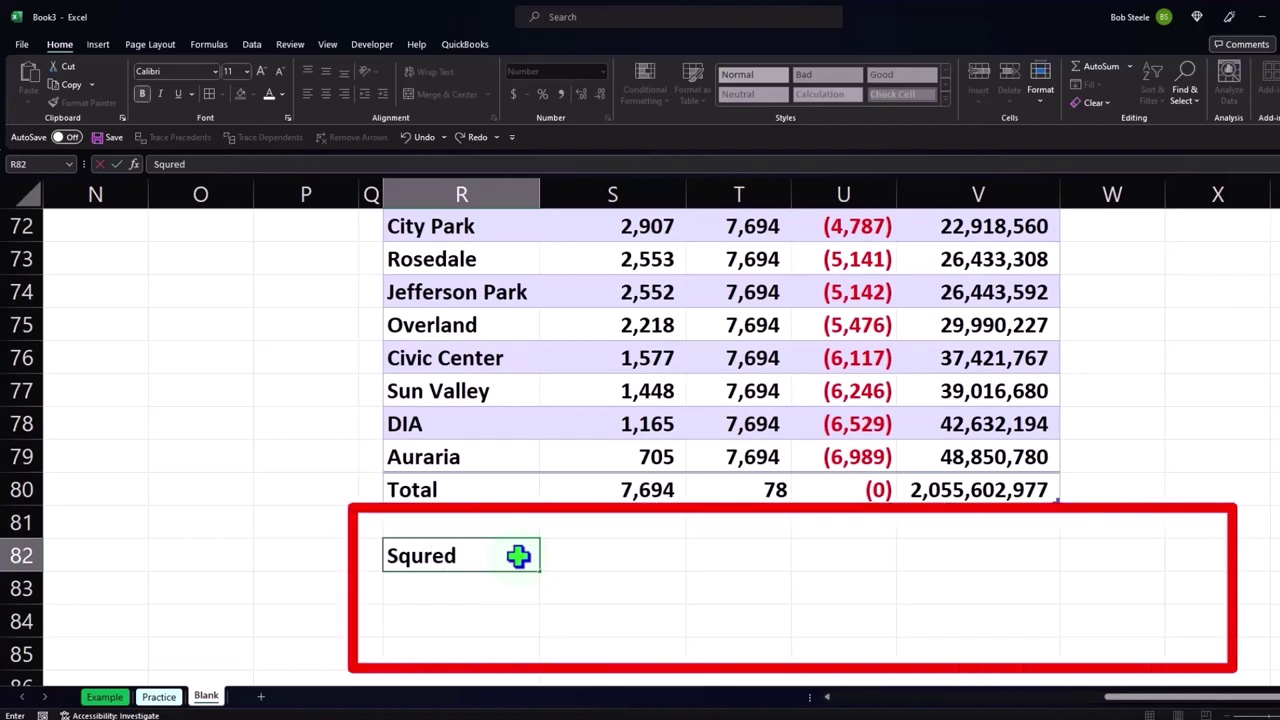
type(" difference")
type(" from mean")
key("Tab")
key("Tab")
key("Tab")
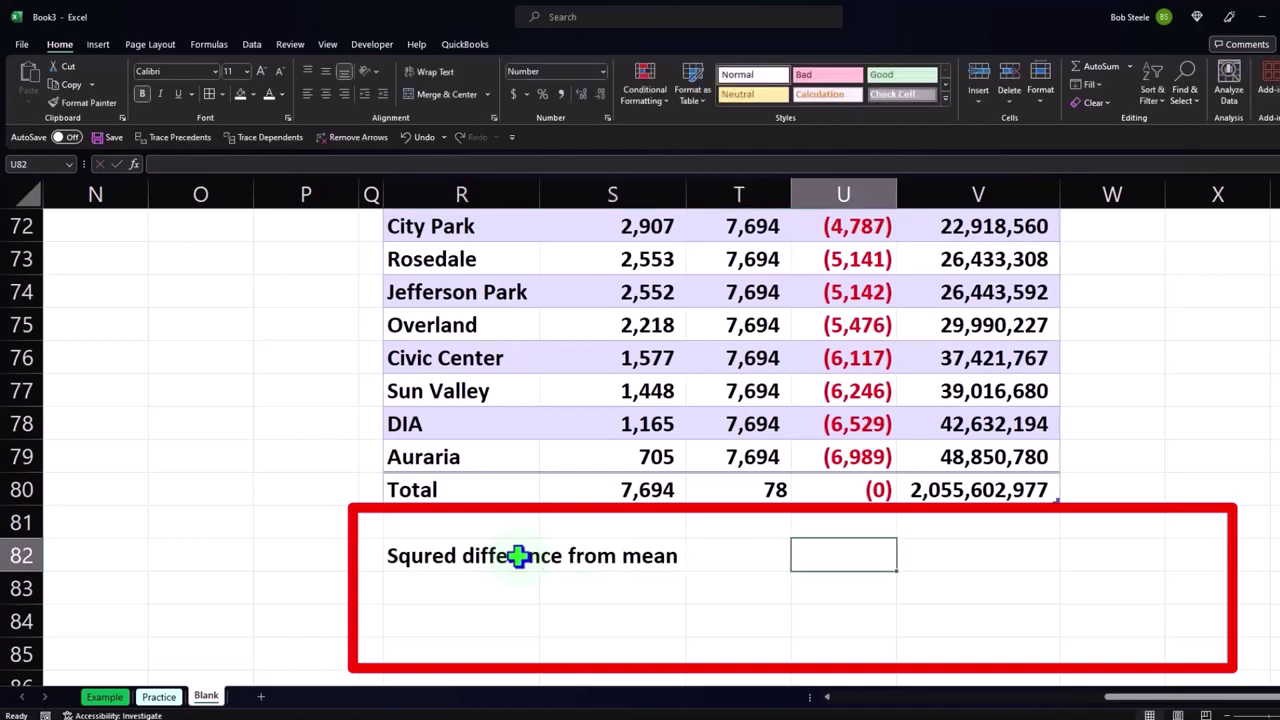
key("Tab")
type("=")
key("Up")
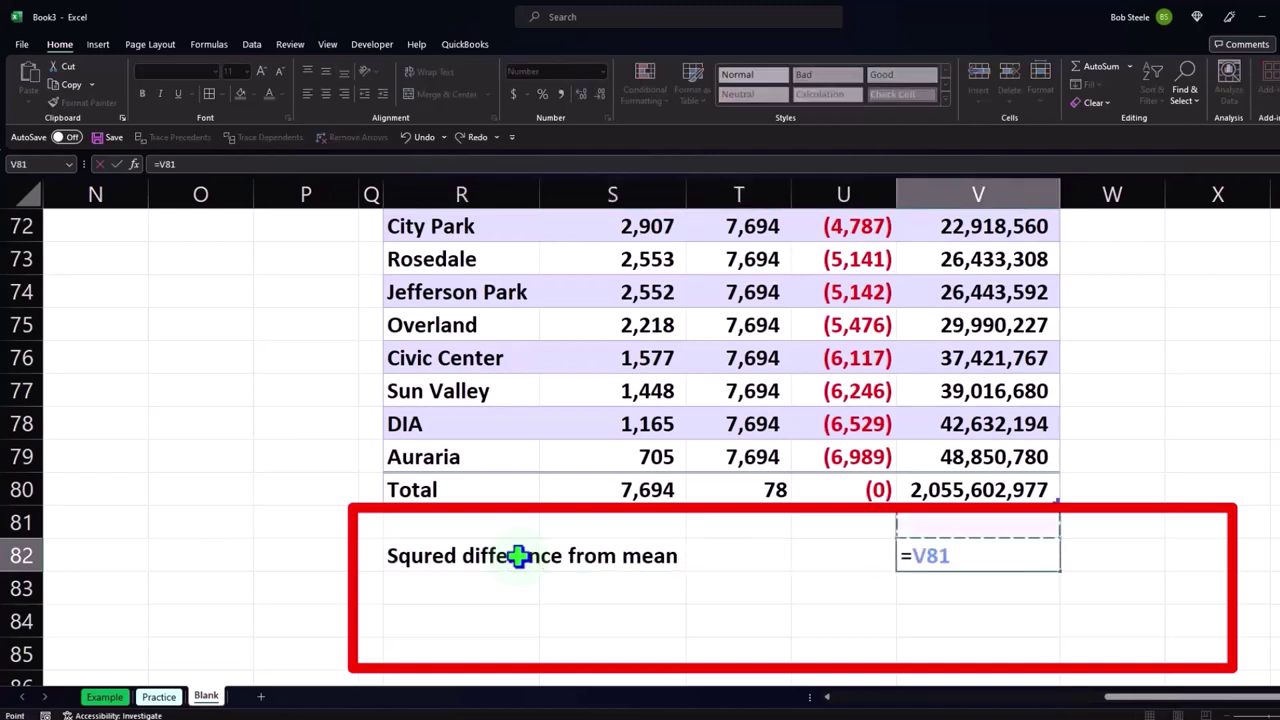
key("Up")
key("Return")
Add a '/ Count (n)' row linked to the table count 78, plus a 'Varaince' label below.
scroll(517, 554, "up", 4)
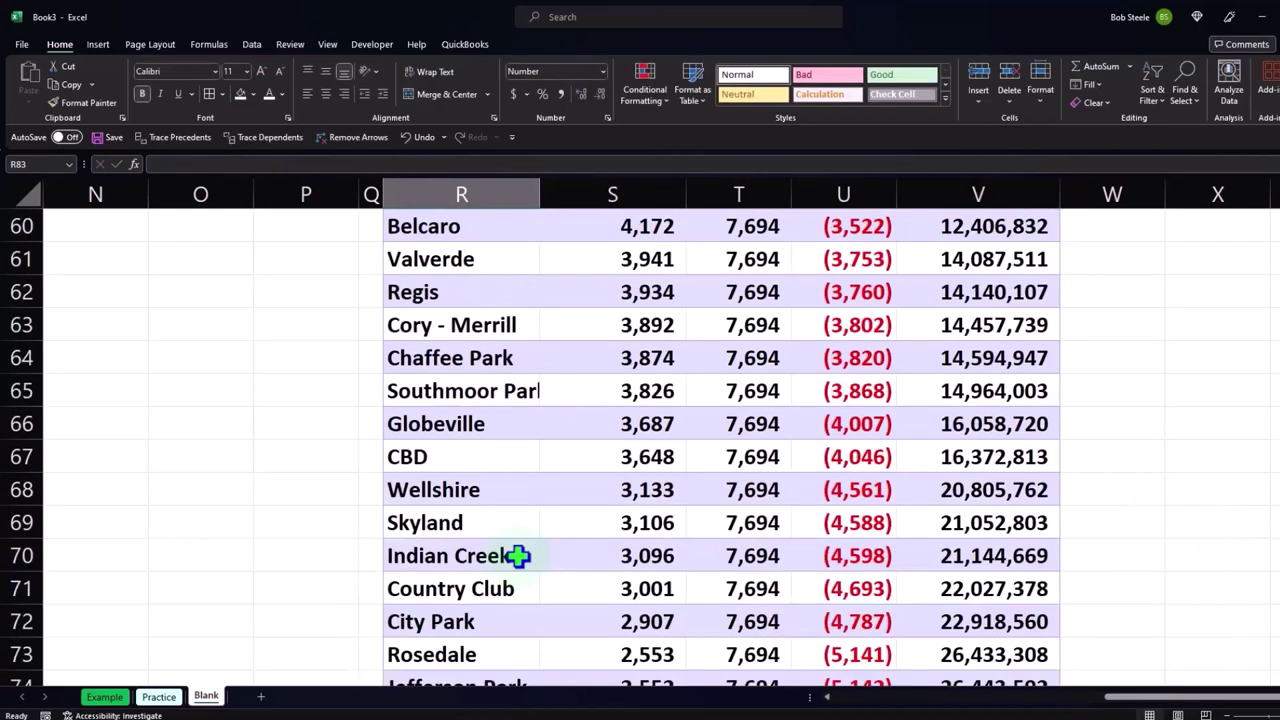
scroll(500, 463, "up", 4)
scroll(500, 463, "up", 12)
scroll(500, 463, "up", 4)
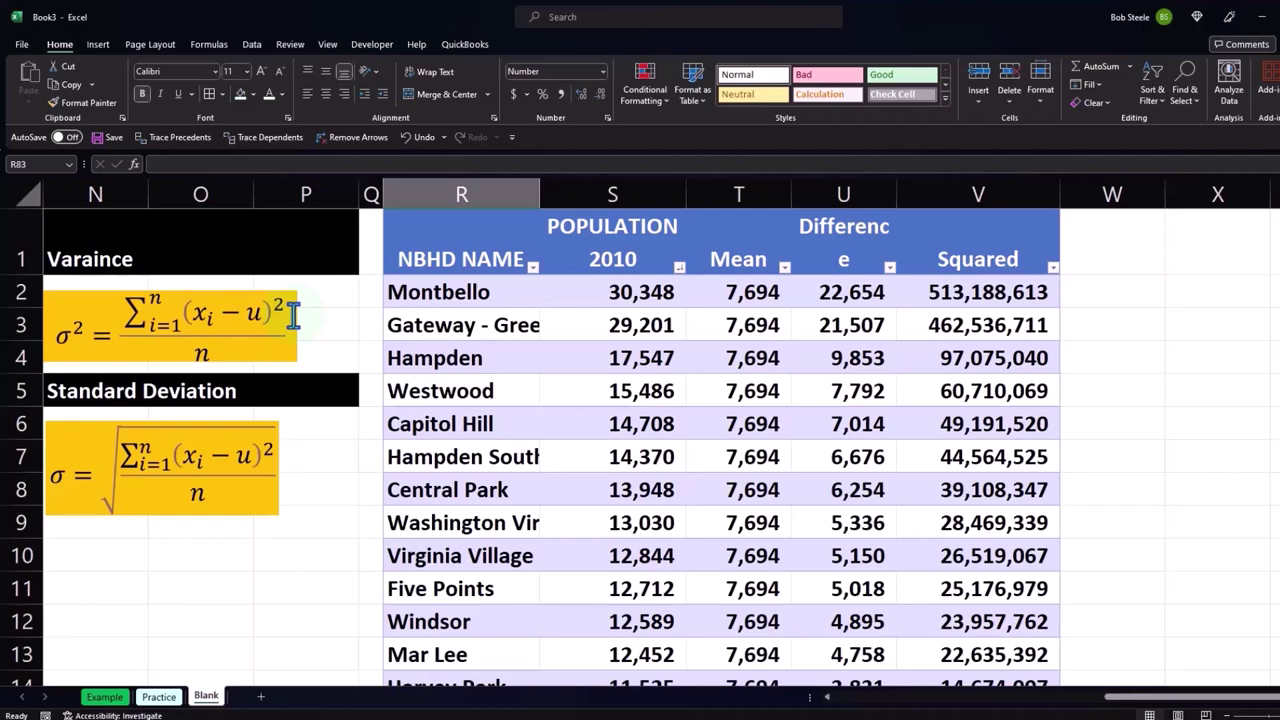
scroll(291, 314, "down", 3)
scroll(291, 314, "down", 4)
scroll(291, 314, "down", 2)
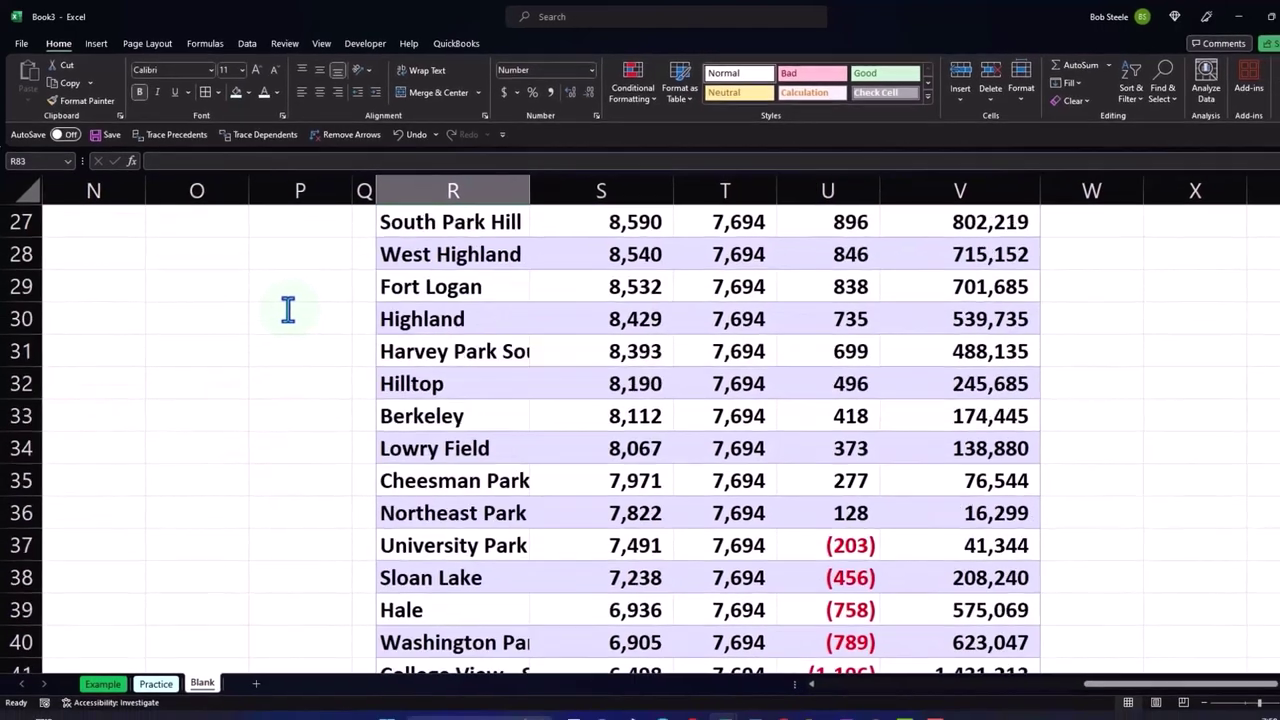
scroll(285, 308, "down", 5)
scroll(281, 303, "down", 3)
scroll(279, 301, "down", 1)
scroll(279, 301, "down", 2)
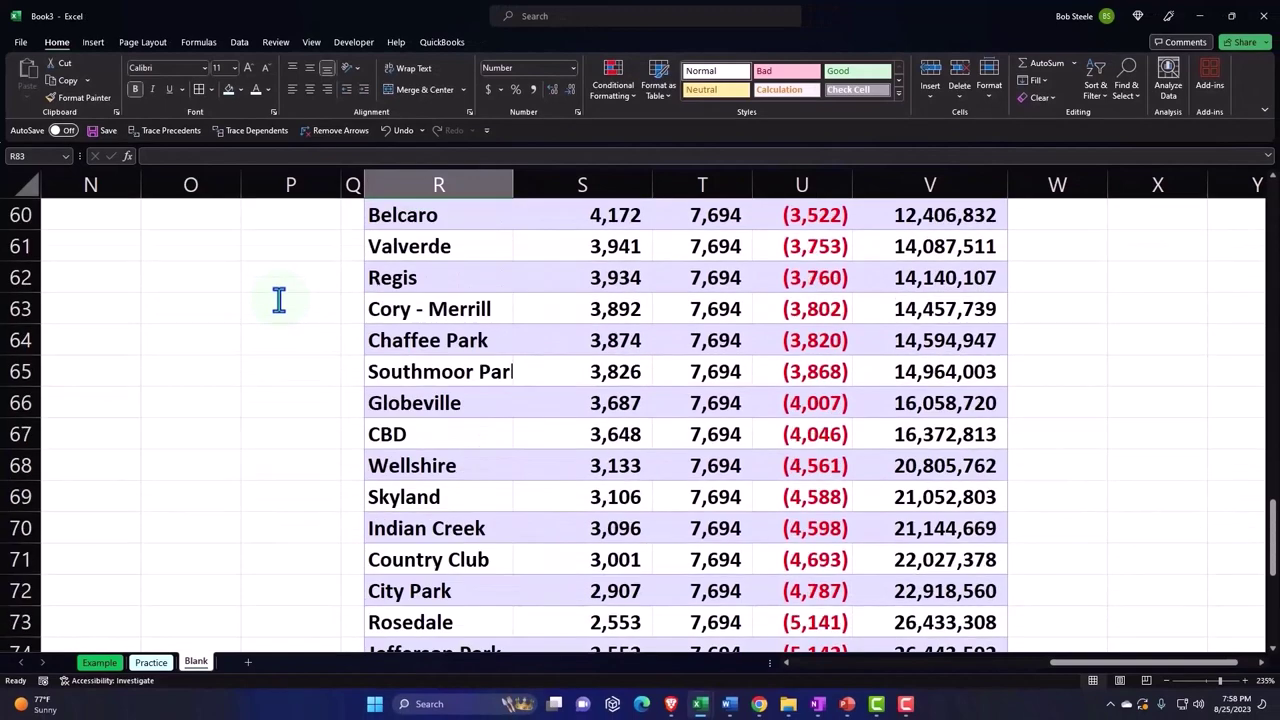
scroll(279, 300, "down", 2)
scroll(278, 298, "down", 1)
scroll(285, 330, "down", 1)
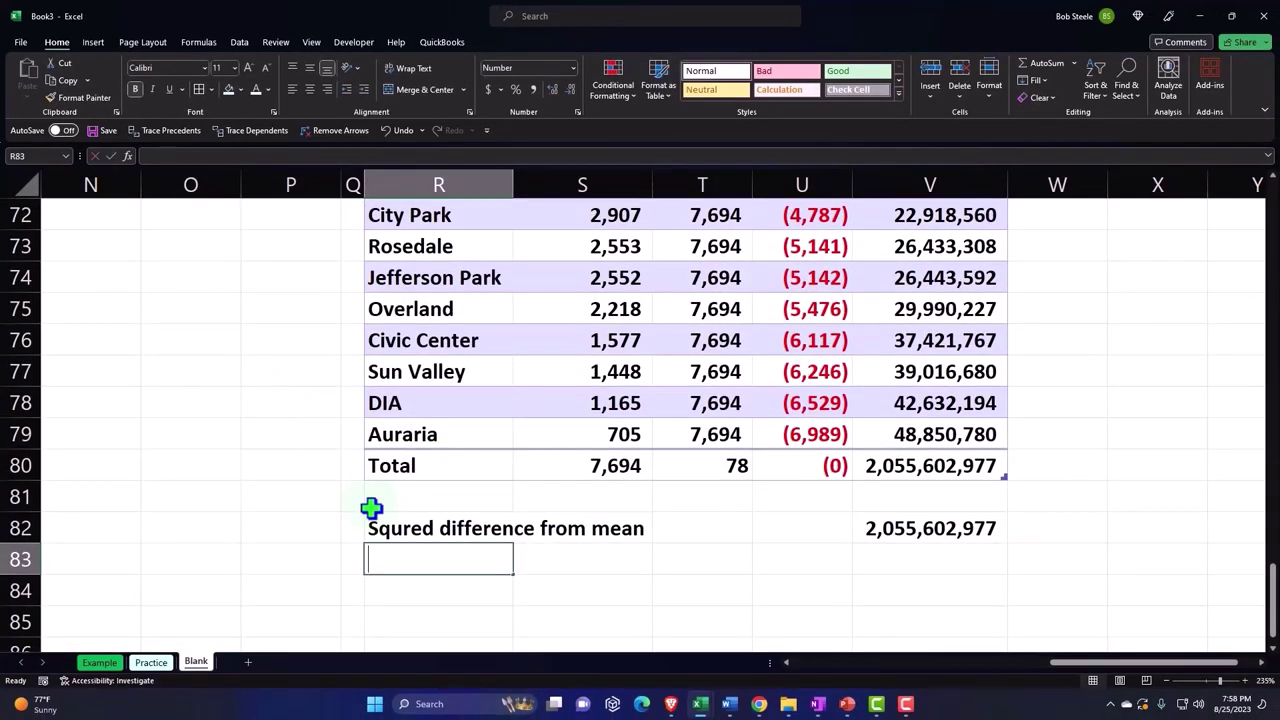
type("C")
type("'/")
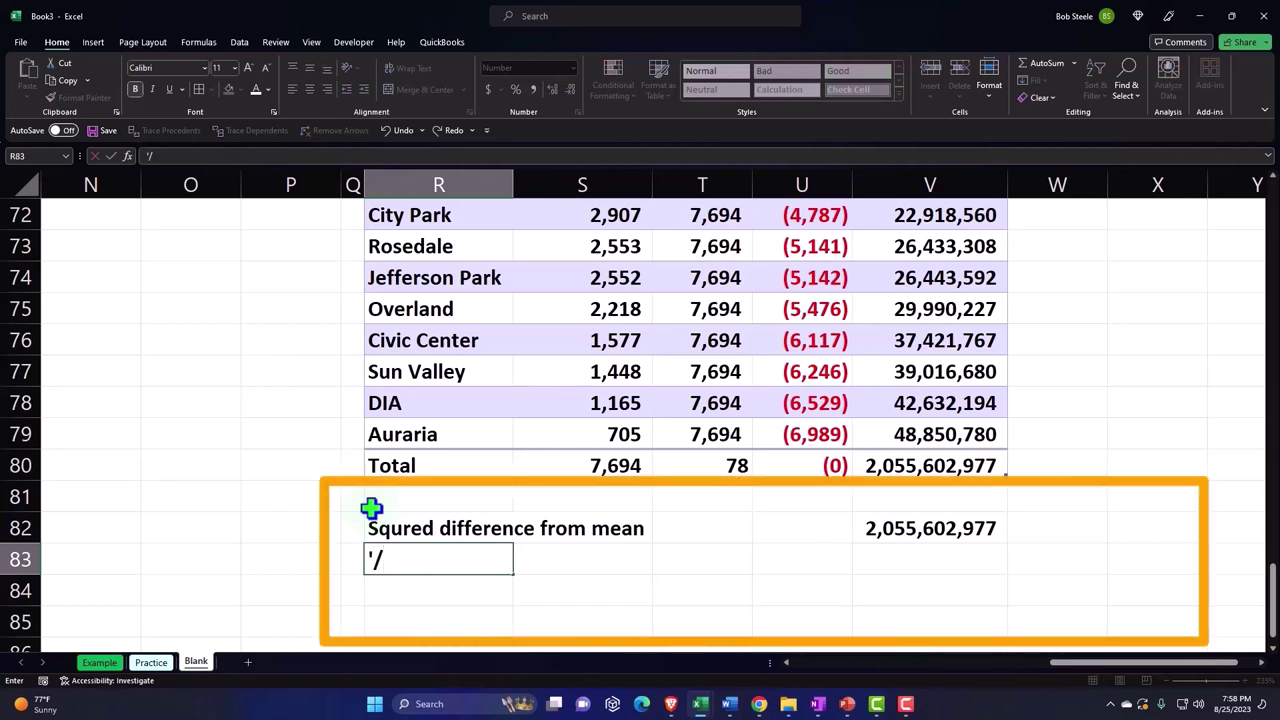
type("Count (n")
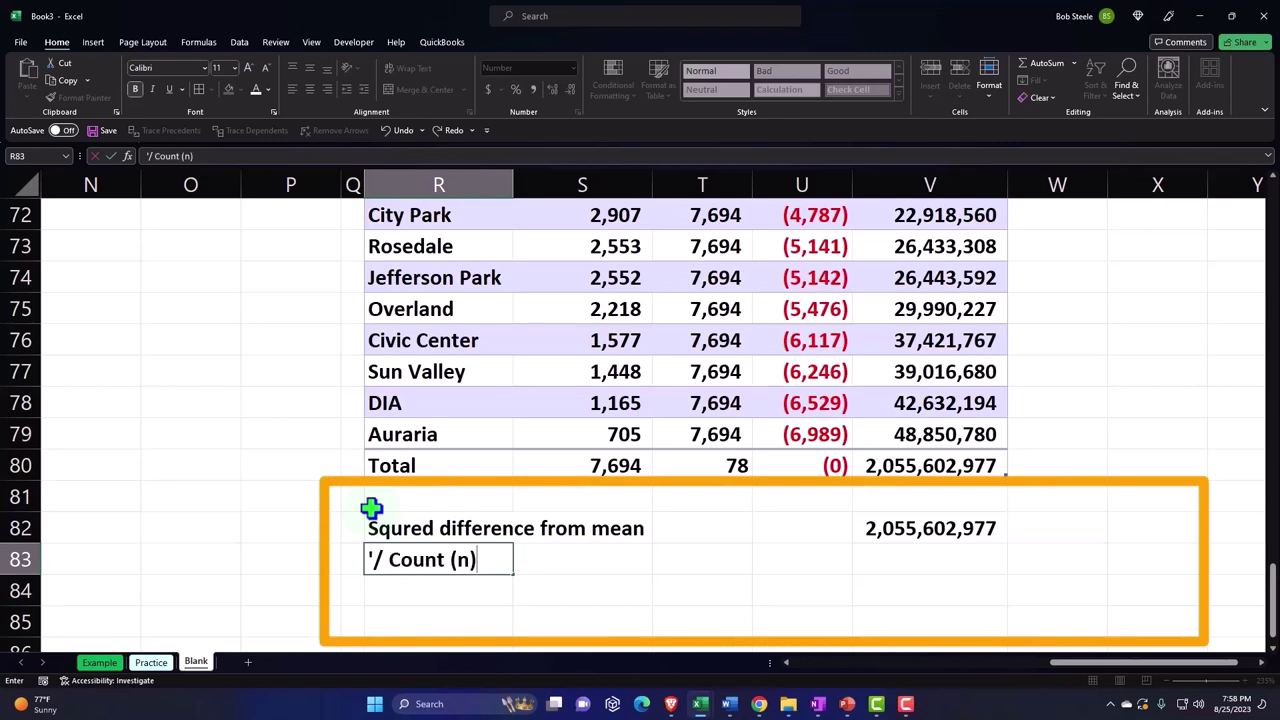
key("Right")
key("Right")
key("Right")
key("Right")
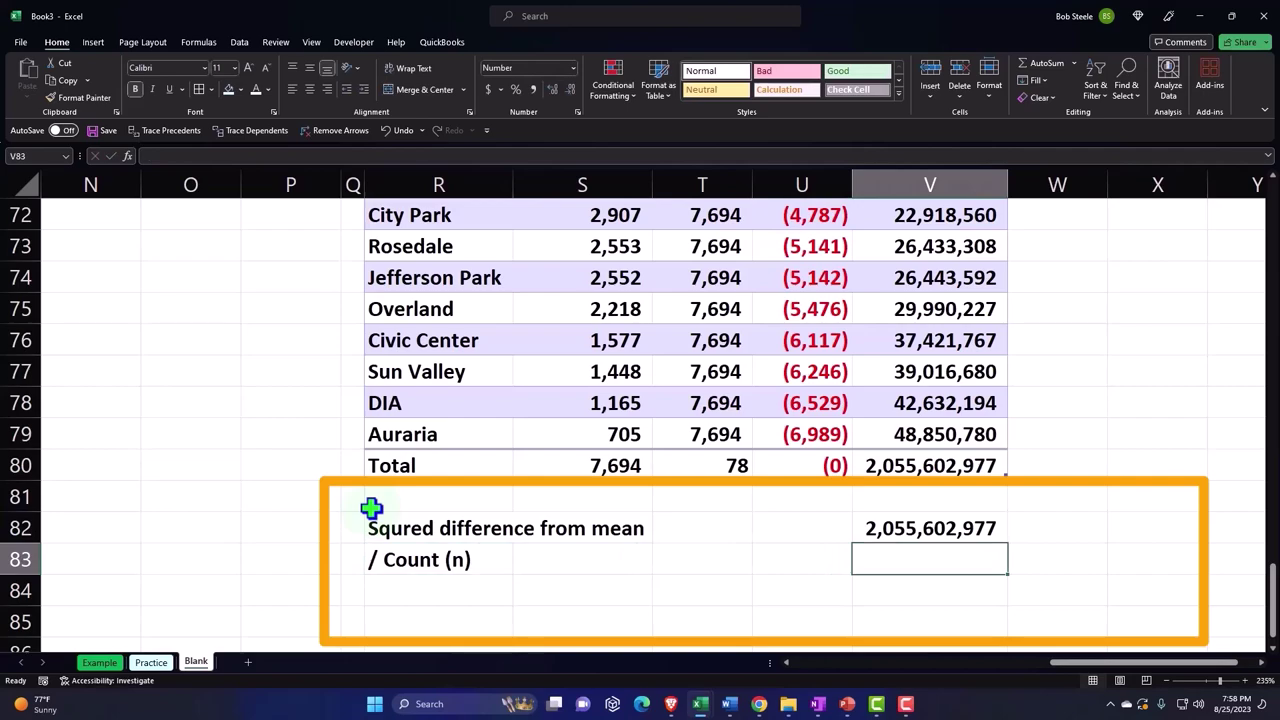
type("=")
key("Up")
key("Up")
key("Up")
key("Left")
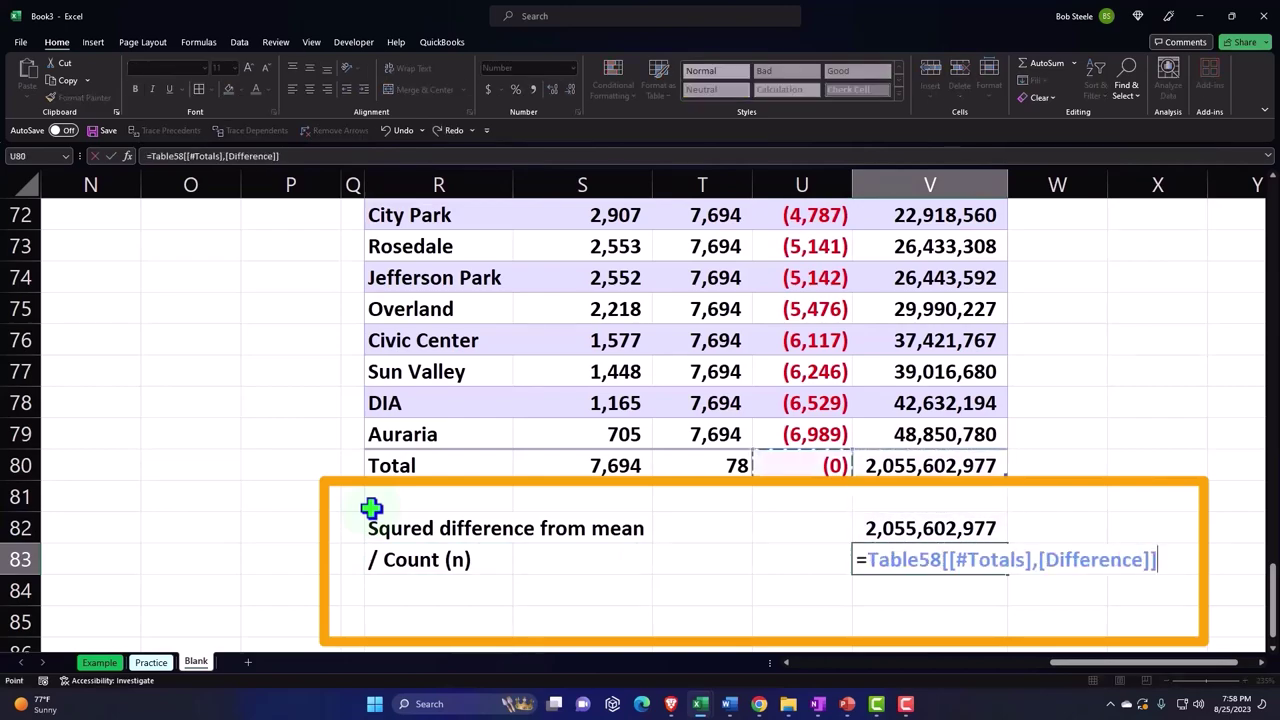
key("Return")
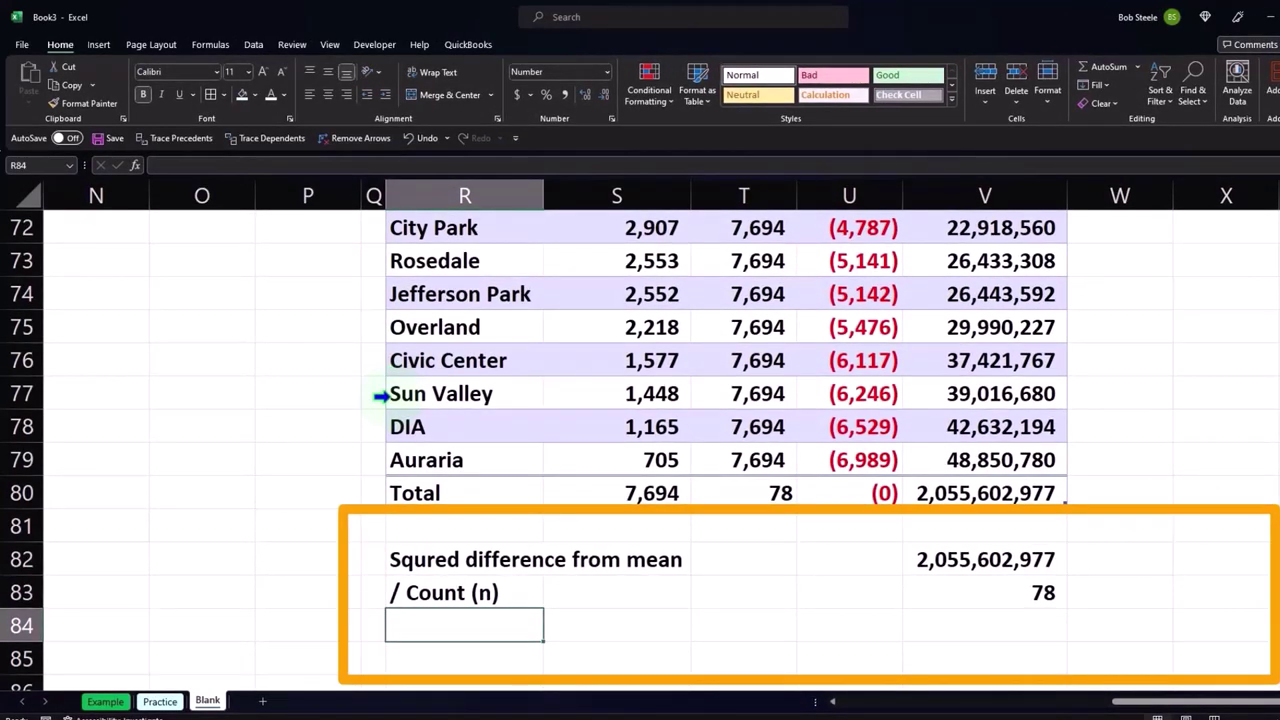
type("Varaince")
key("Tab")
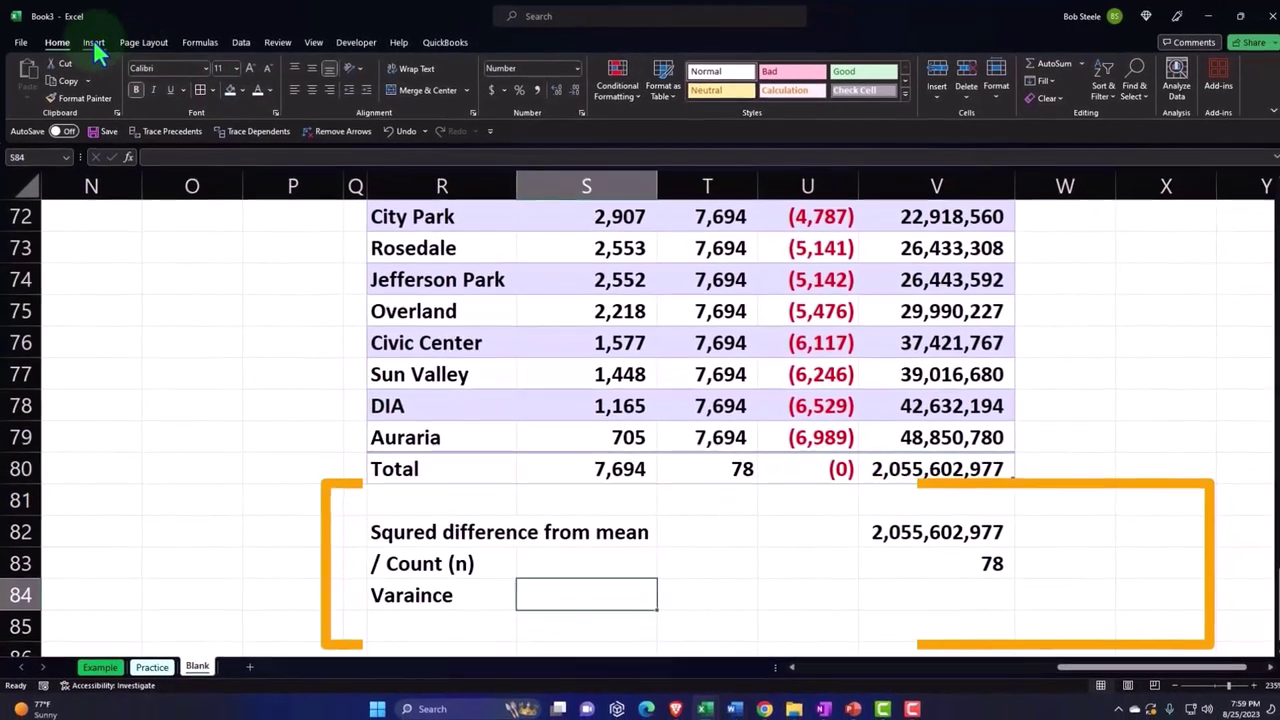
Tag the variance row with σ² in S84, with the 2 formatted as superscript.
left_click(93, 42)
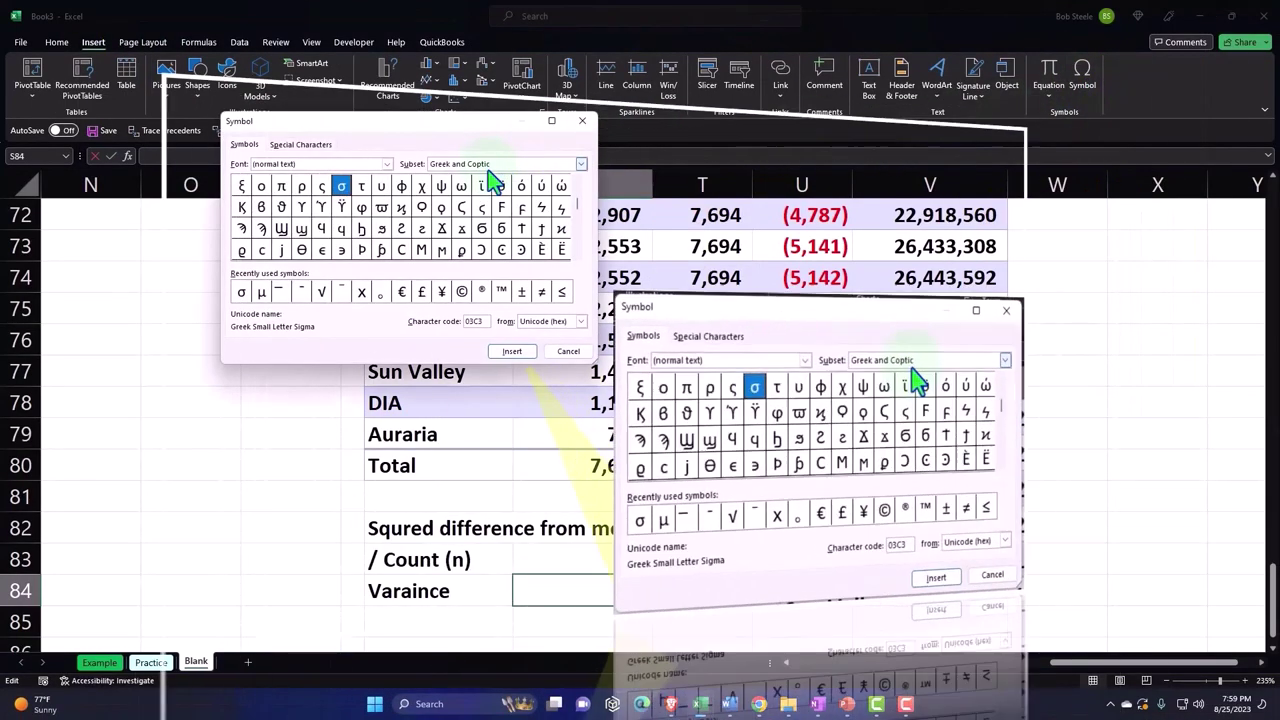
left_click(241, 291)
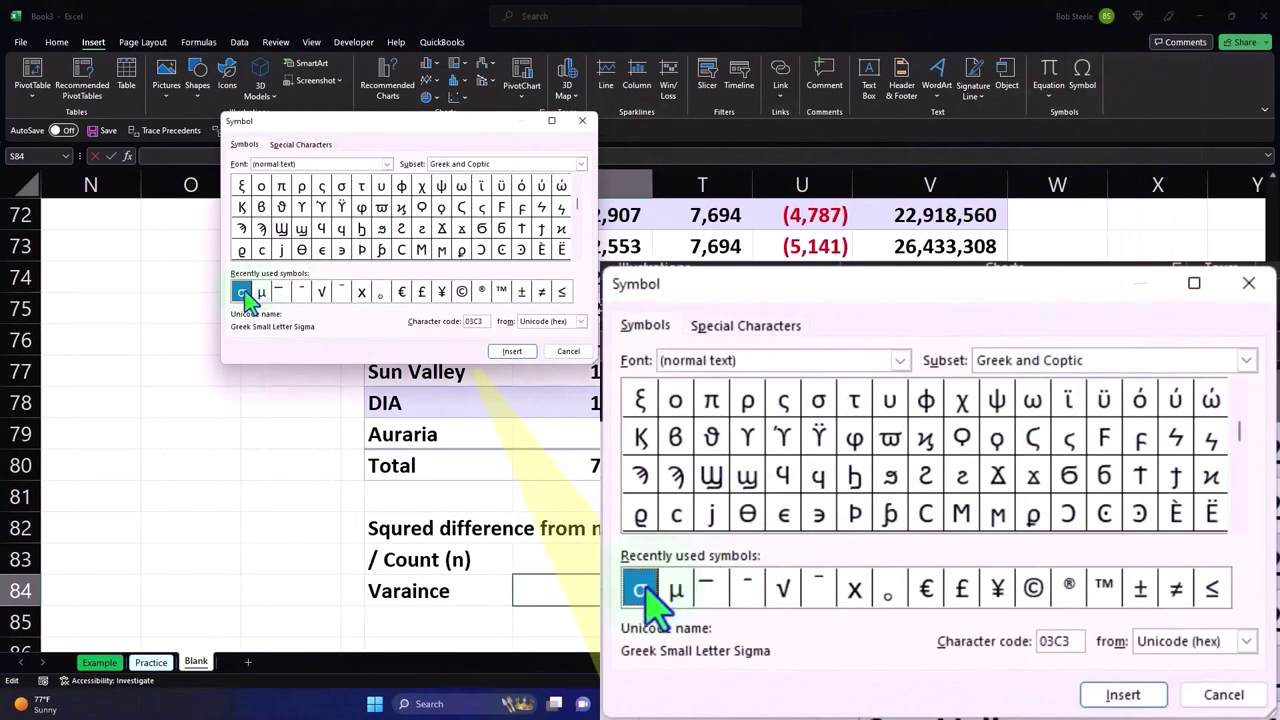
left_click(503, 352)
left_click(582, 120)
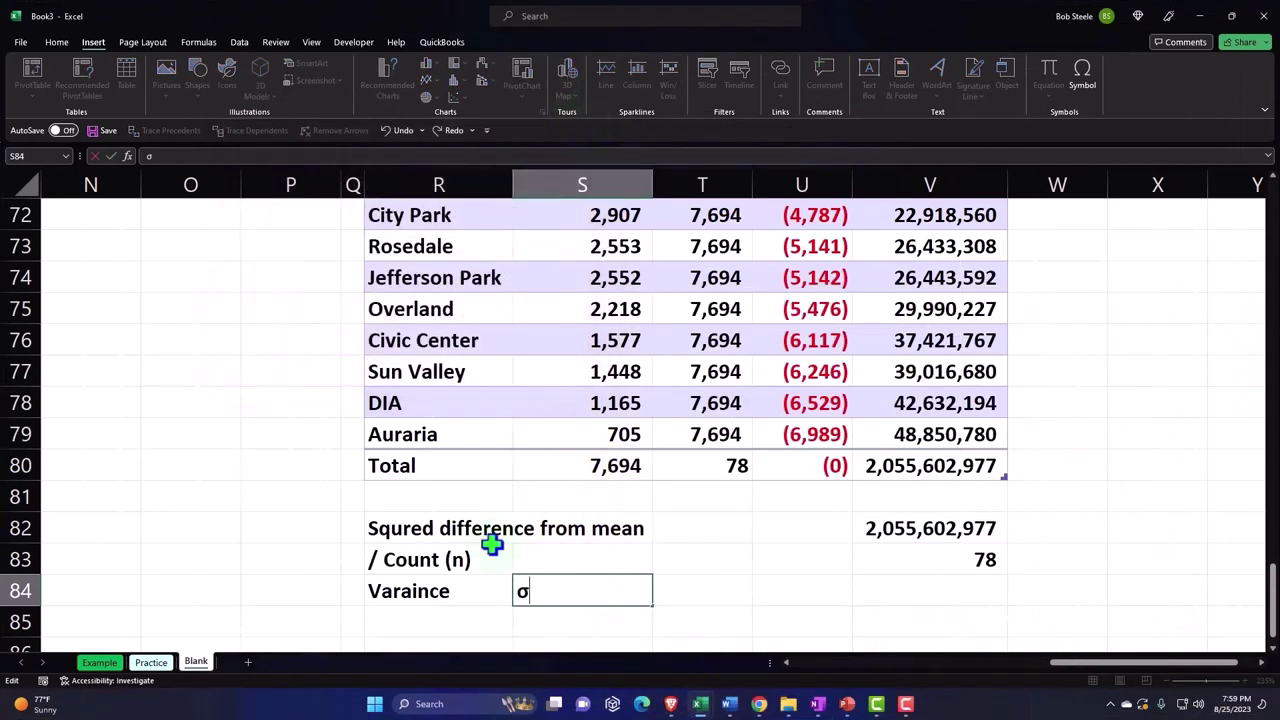
key("Return")
double_click(560, 592)
type("2")
right_click(533, 590)
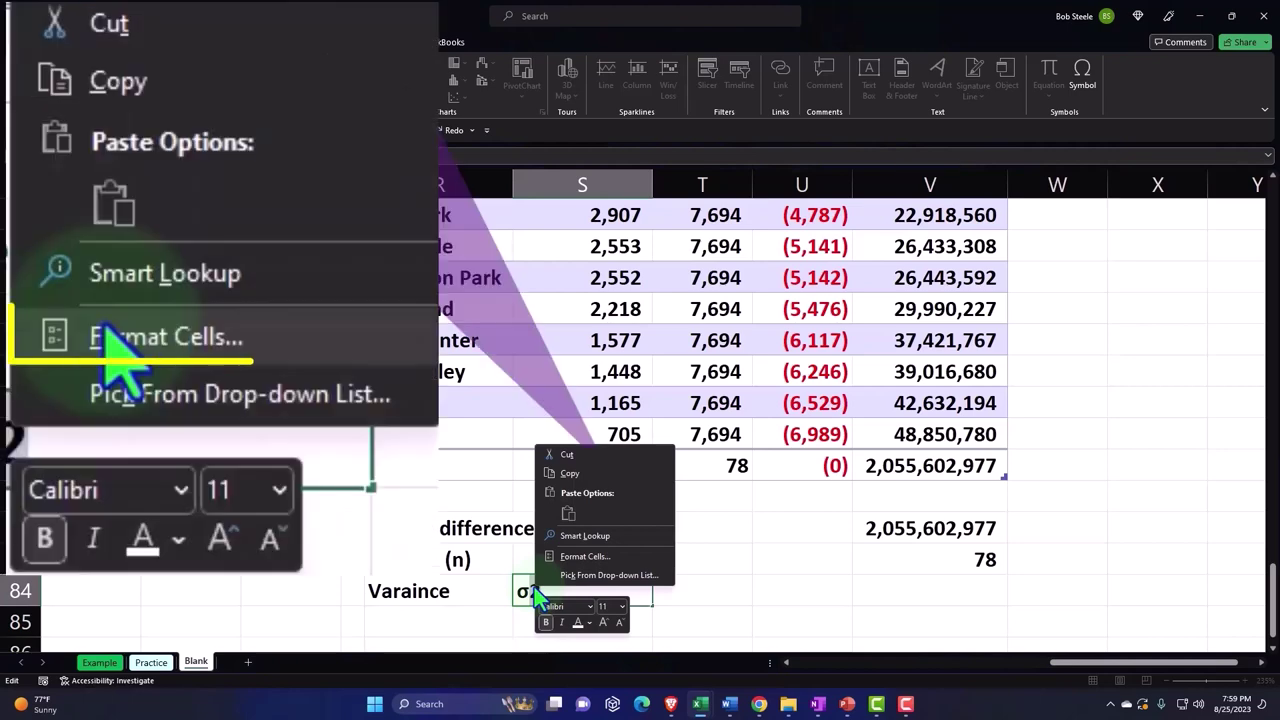
left_click(567, 557)
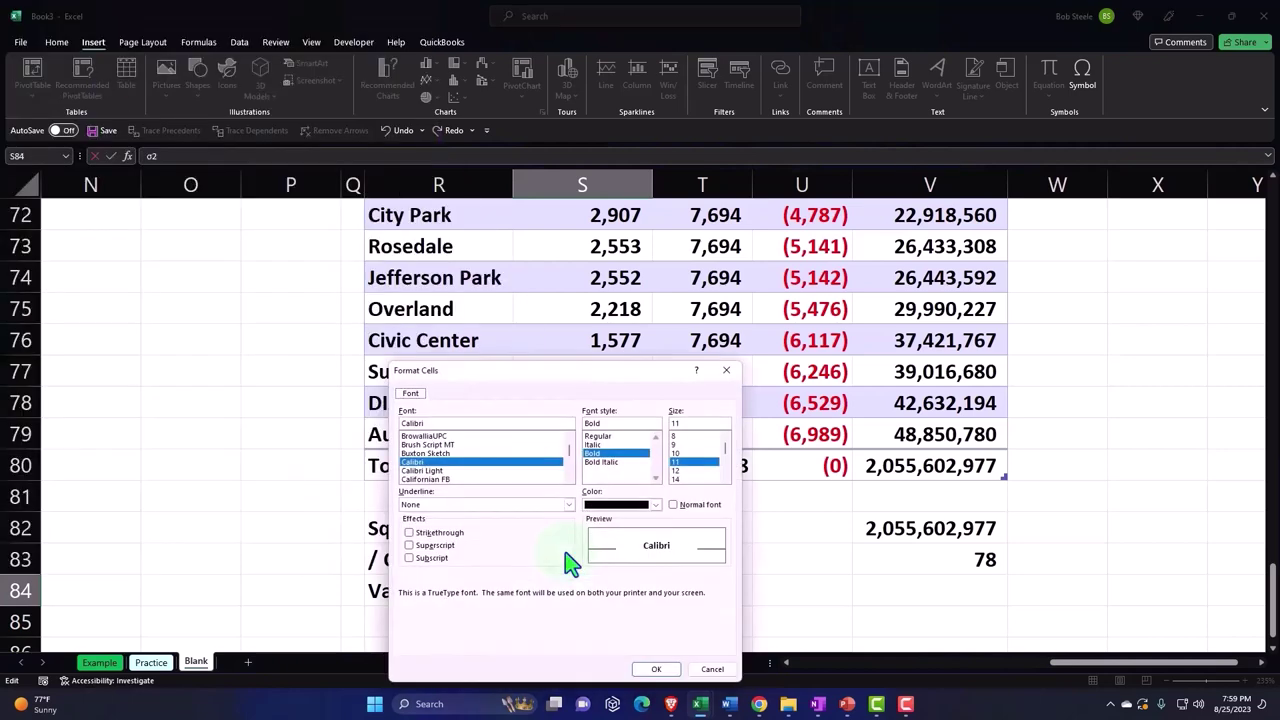
left_click(432, 548)
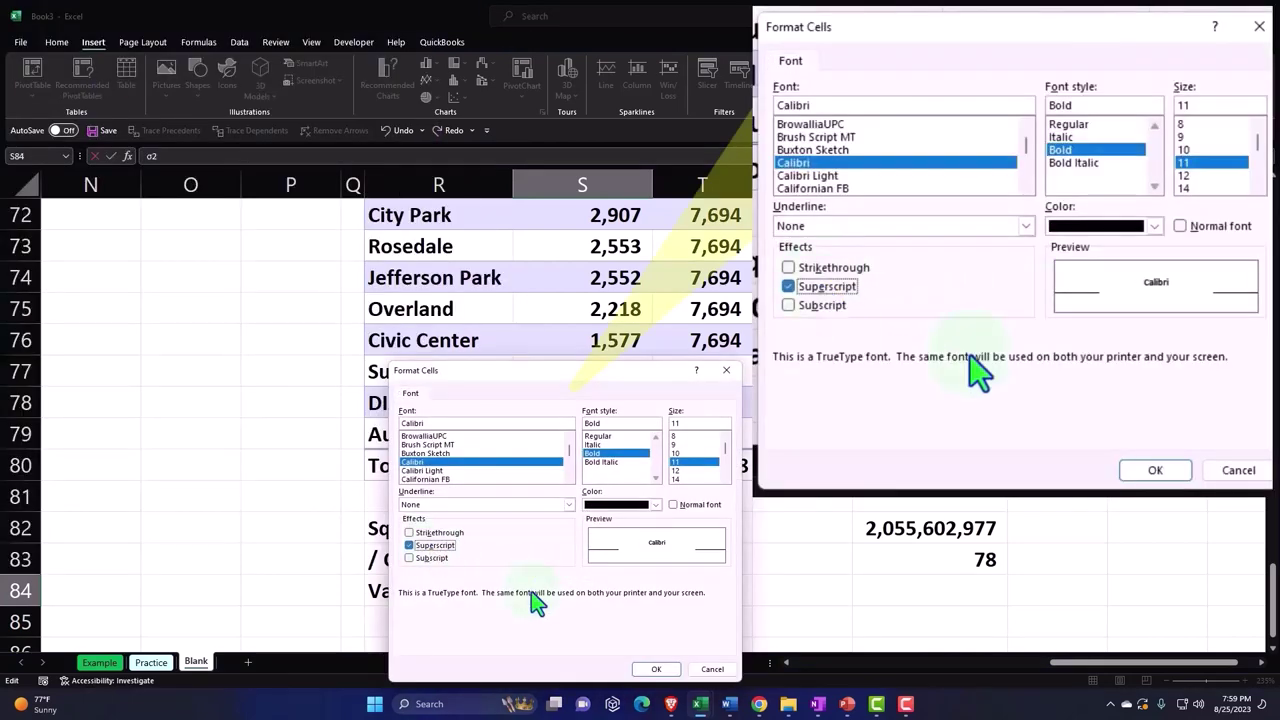
left_click(656, 669)
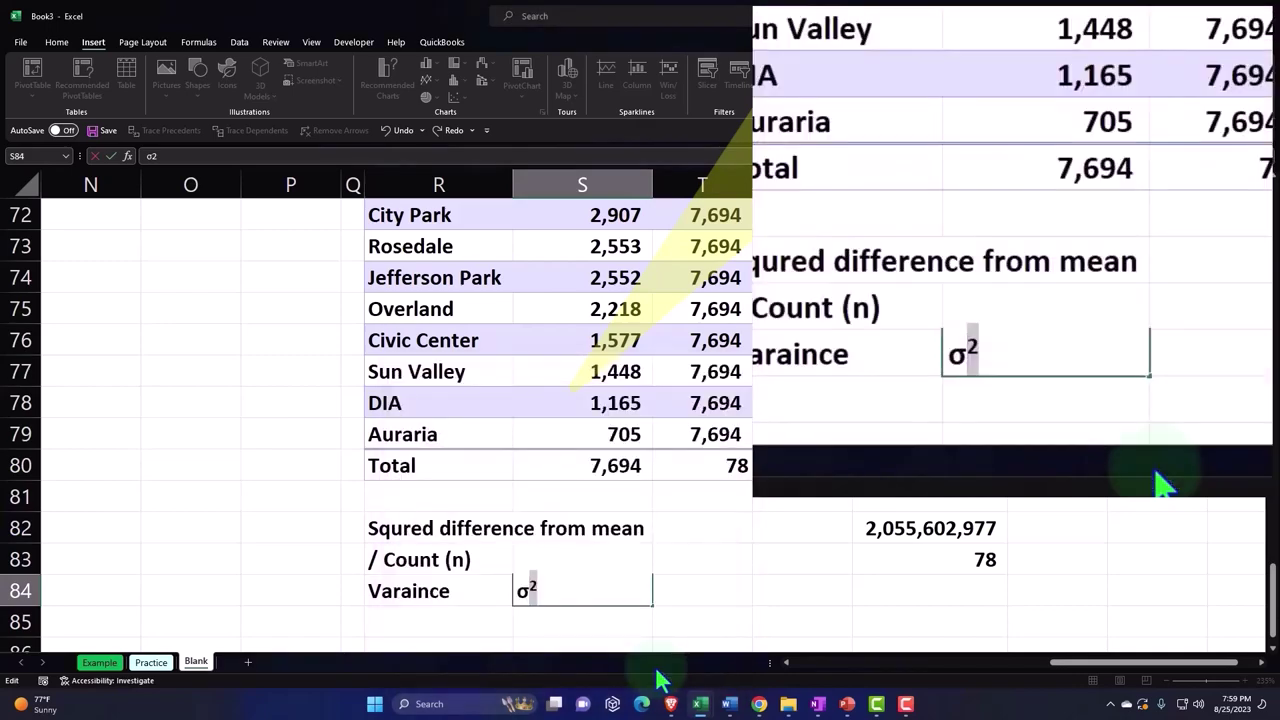
key("Return")
Compute variance in V84 as =V82/V83, giving 26,353,884.
key("Right")
key("Up")
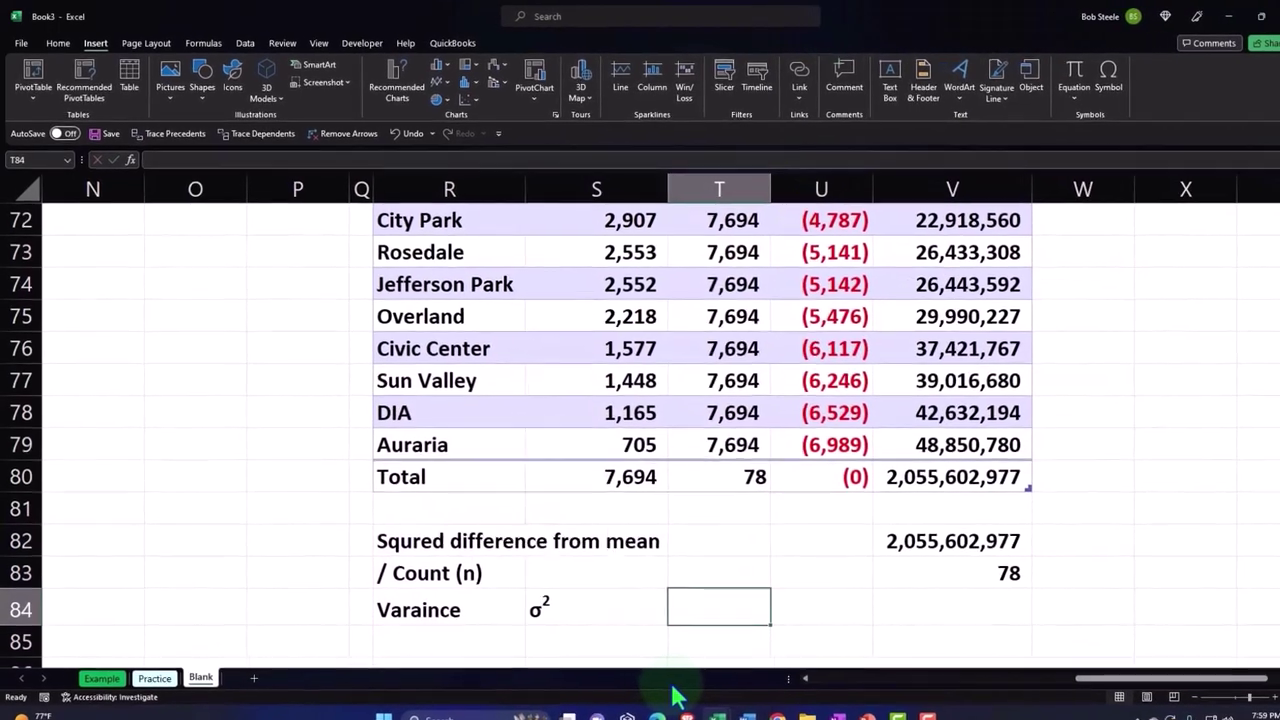
key("Right")
key("Right")
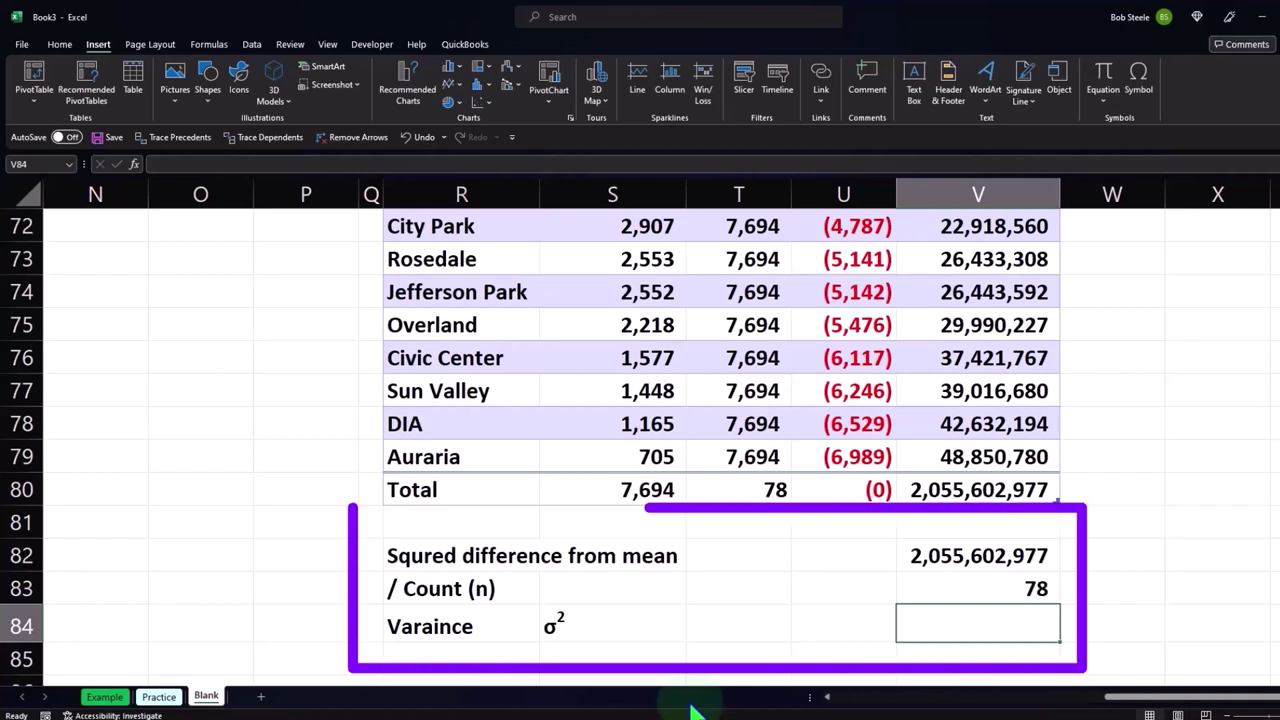
type("=")
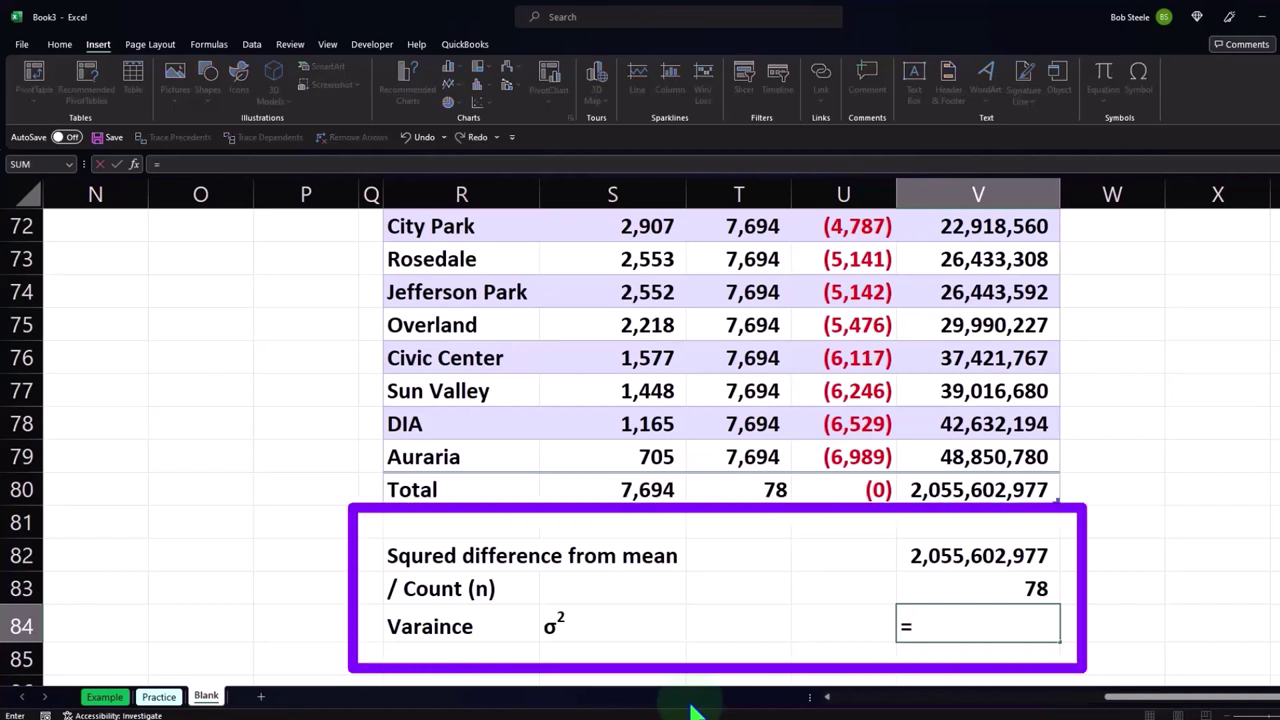
key("Up")
key("Up")
type("/")
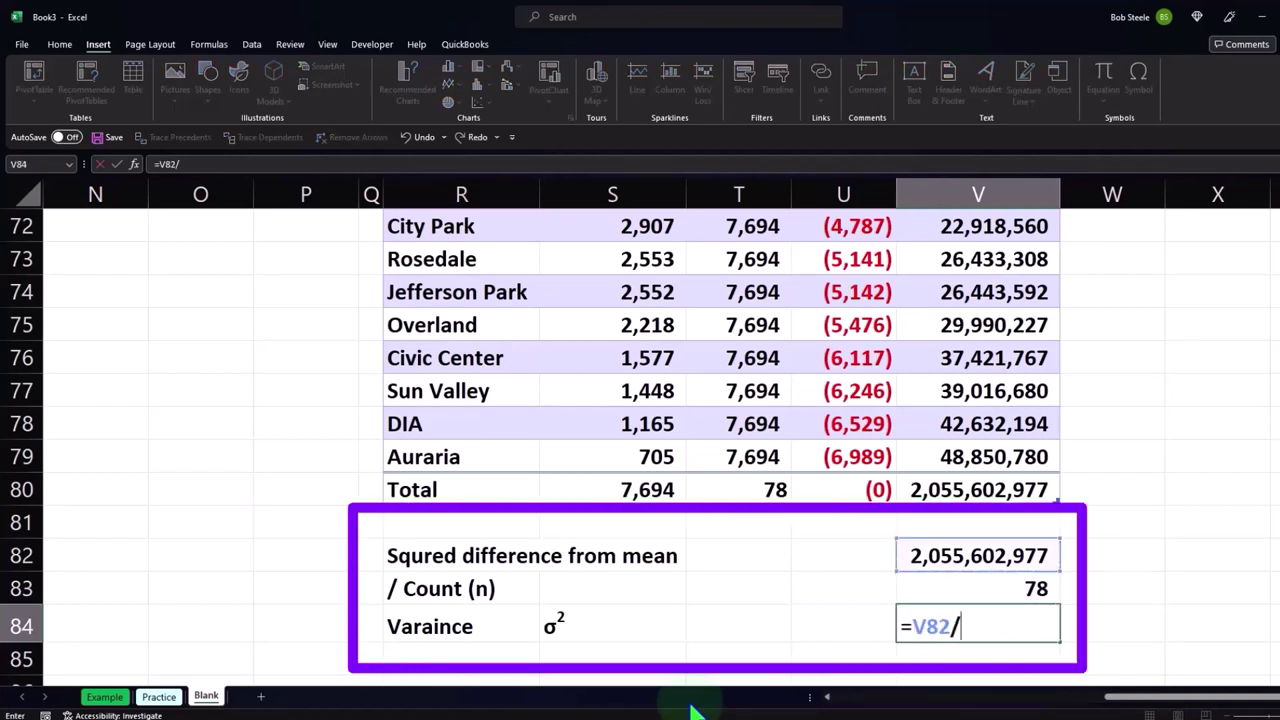
key("Up")
key("Return")
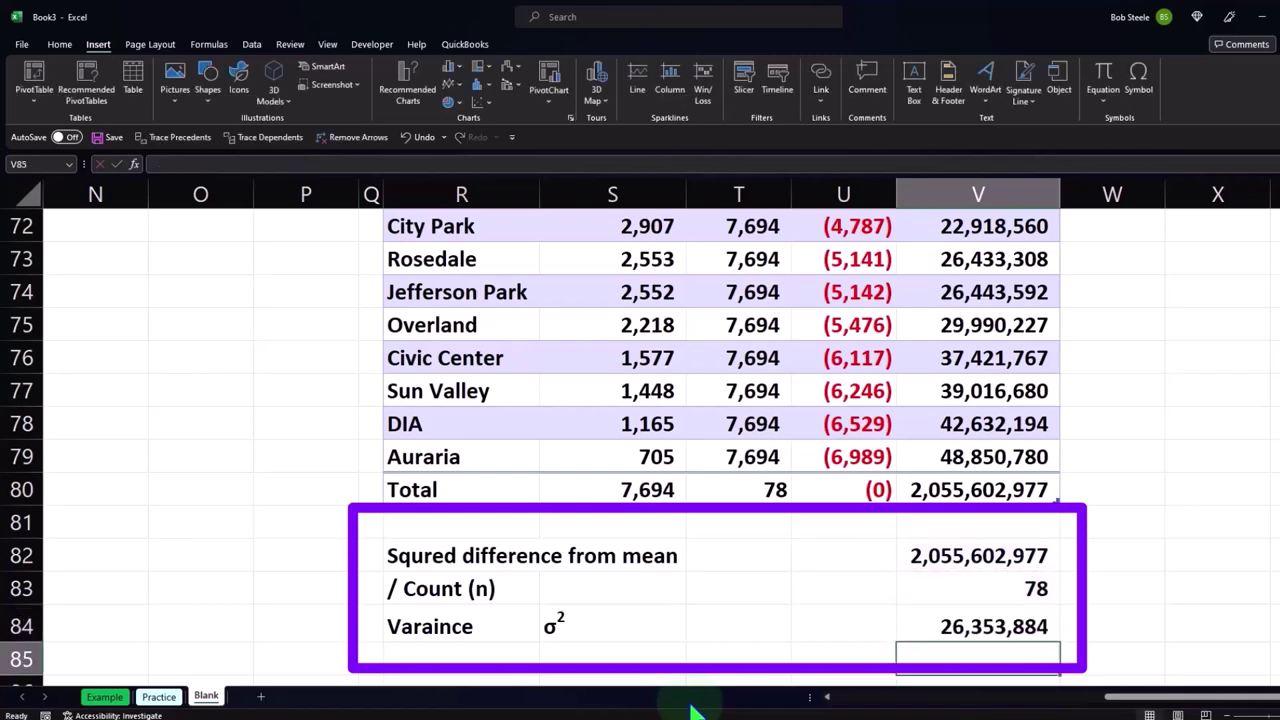
key("Up")
key("Up")
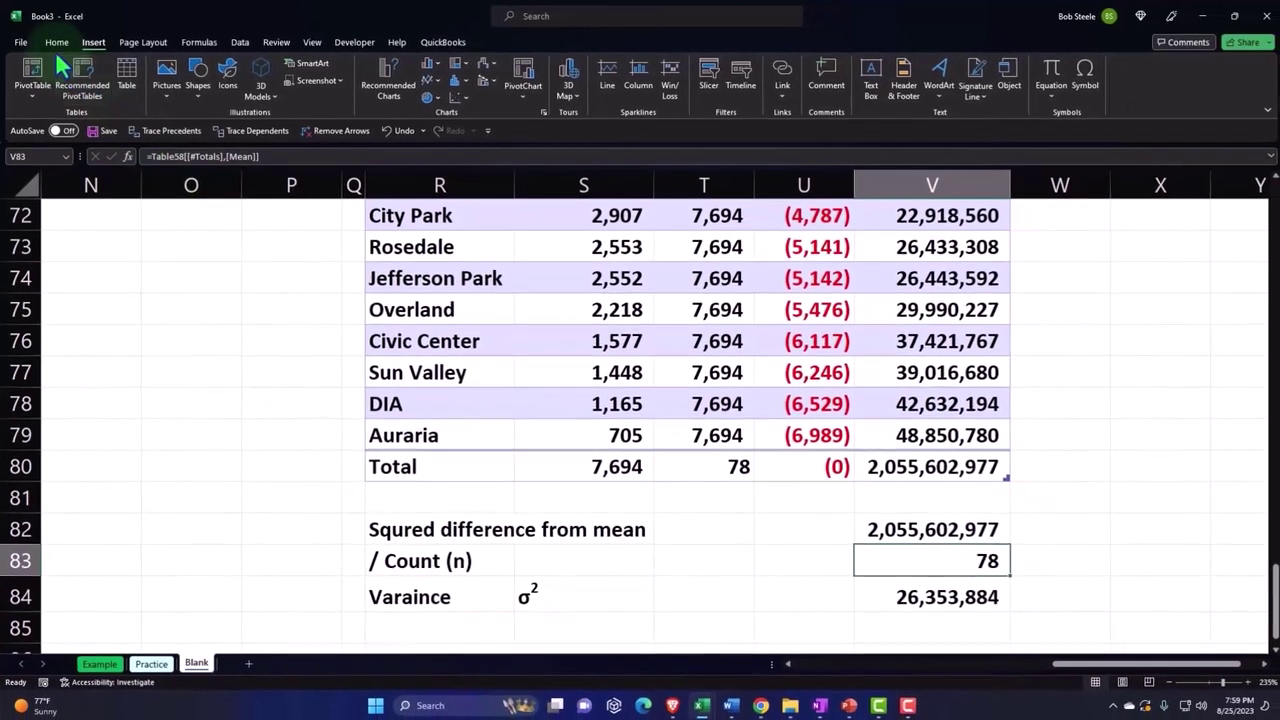
Underline the count 78 and type a 'Standard Deviation' label in R85.
left_click(58, 45)
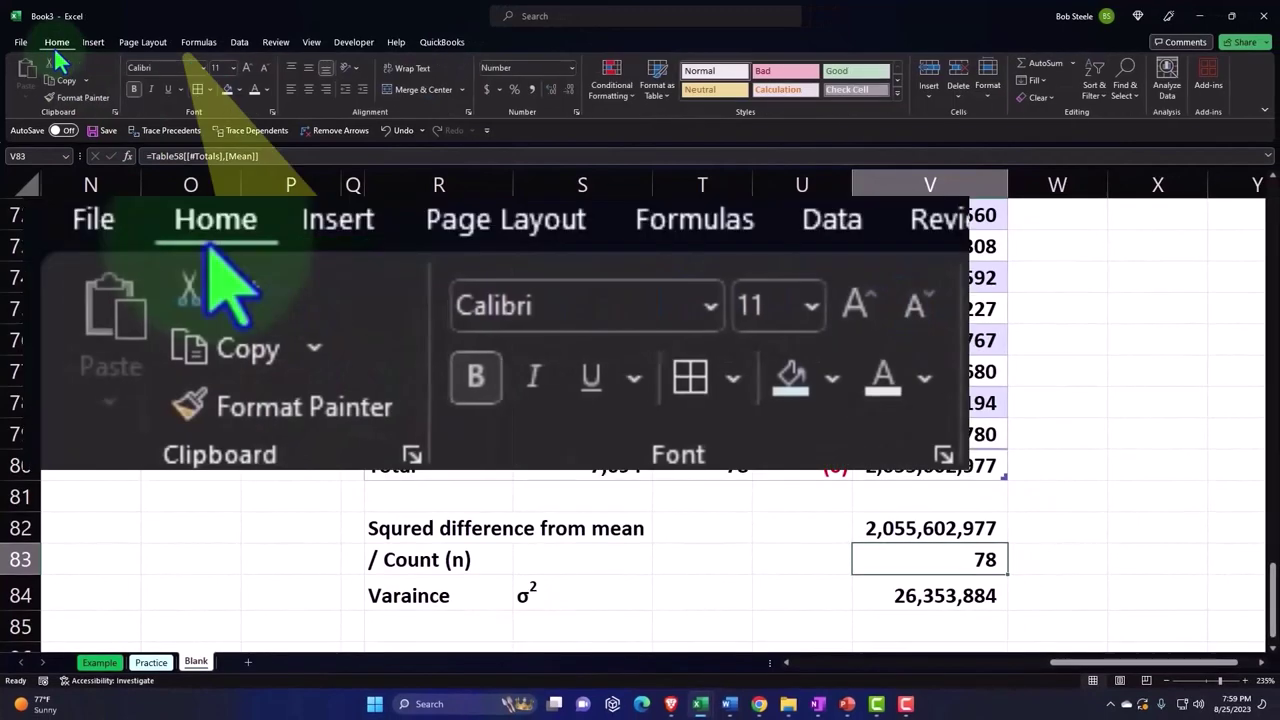
left_click(169, 90)
key("Down")
key("Down")
key("Left")
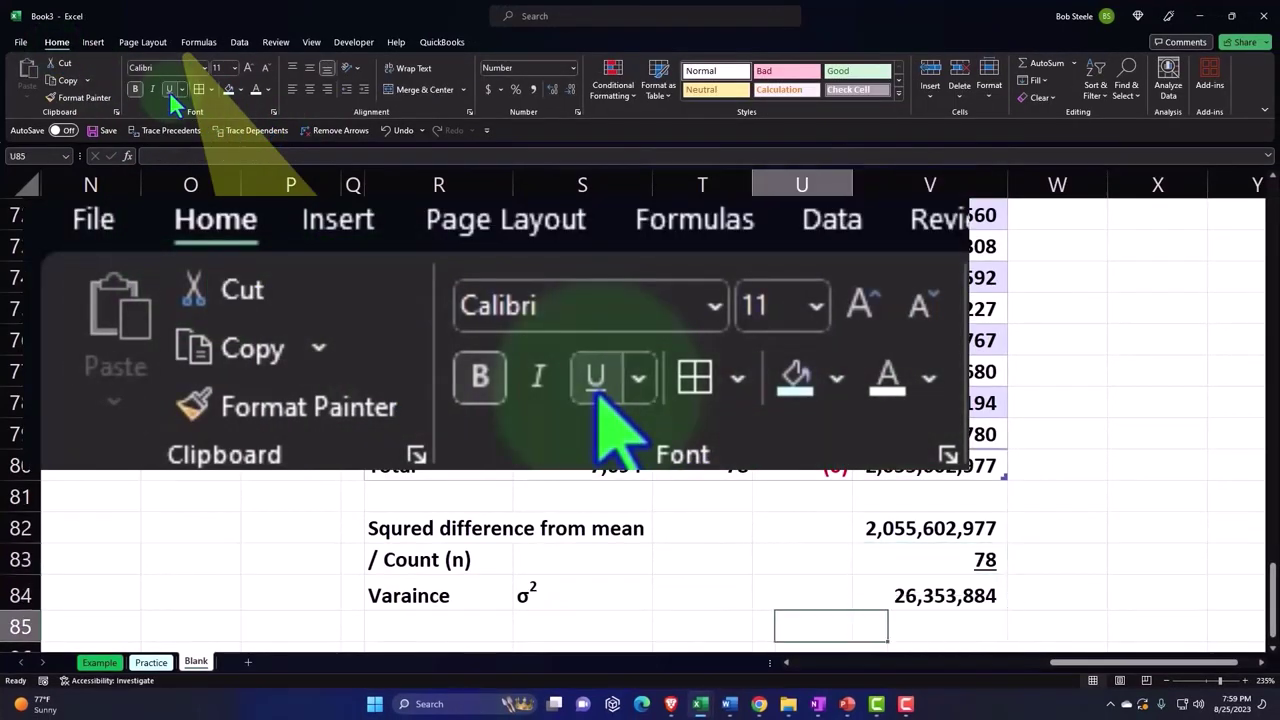
key("Left")
key("Left")
key("Left")
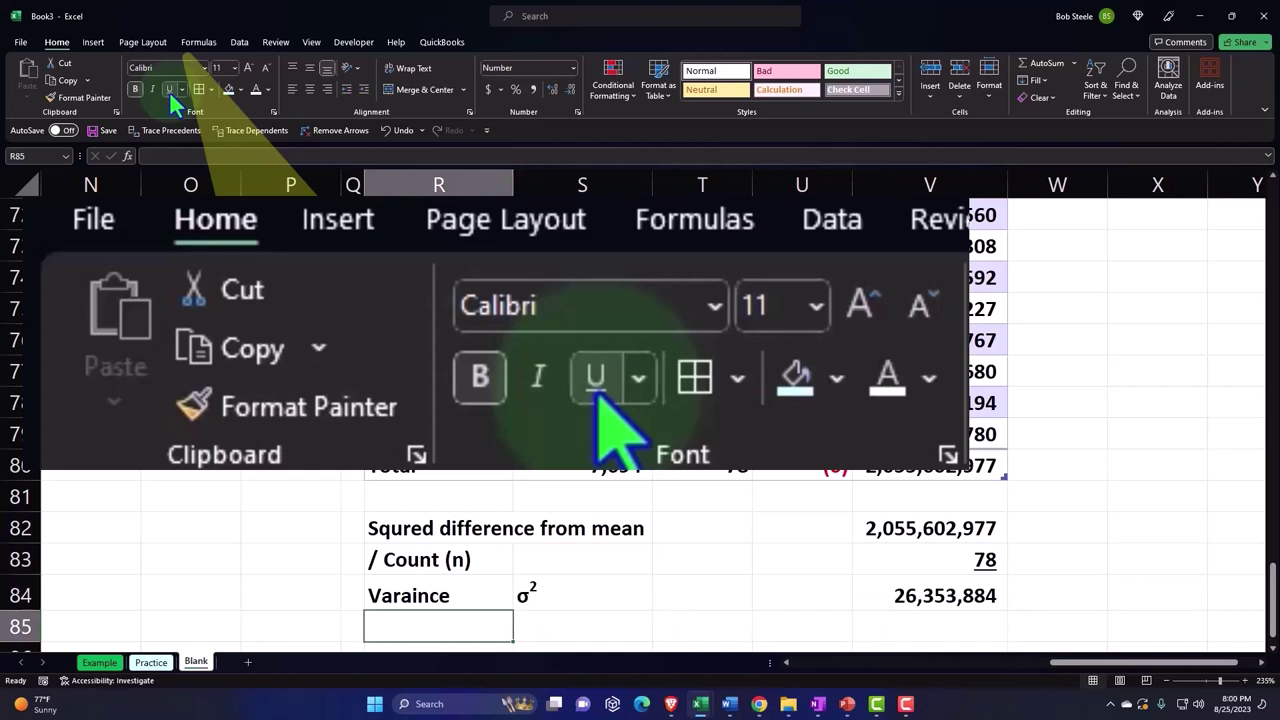
type("Standard")
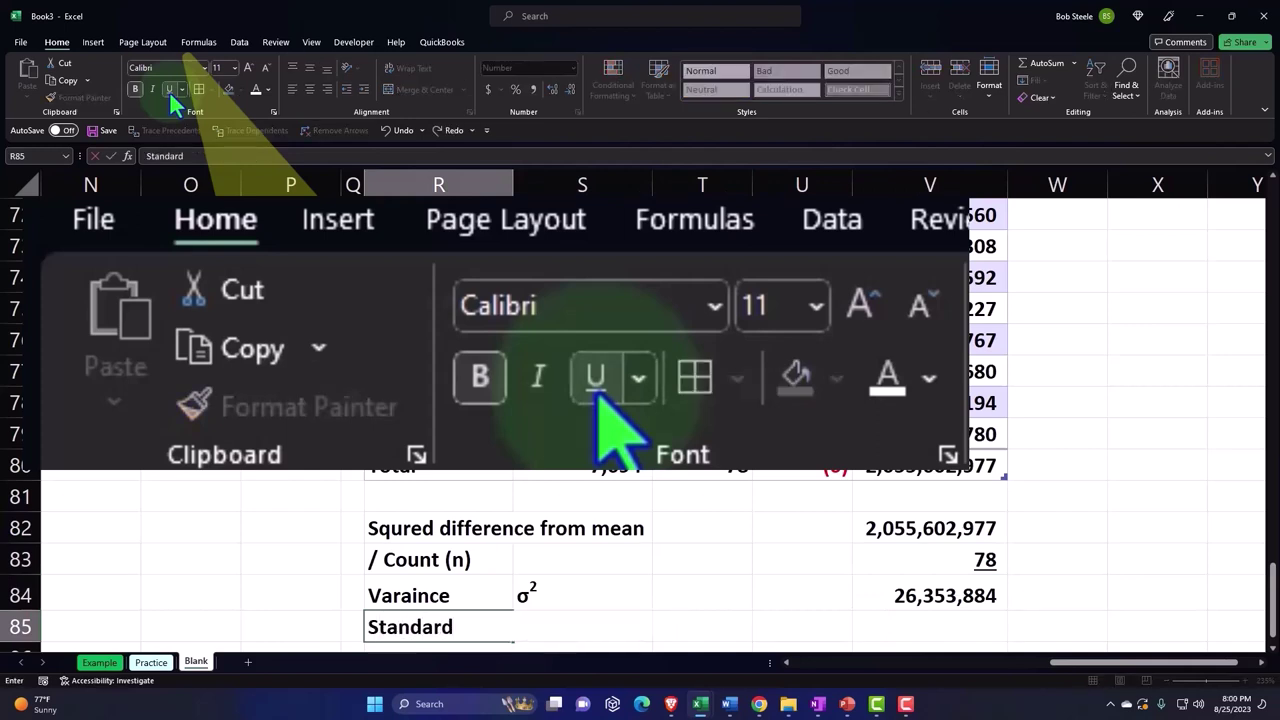
type(" Deviation")
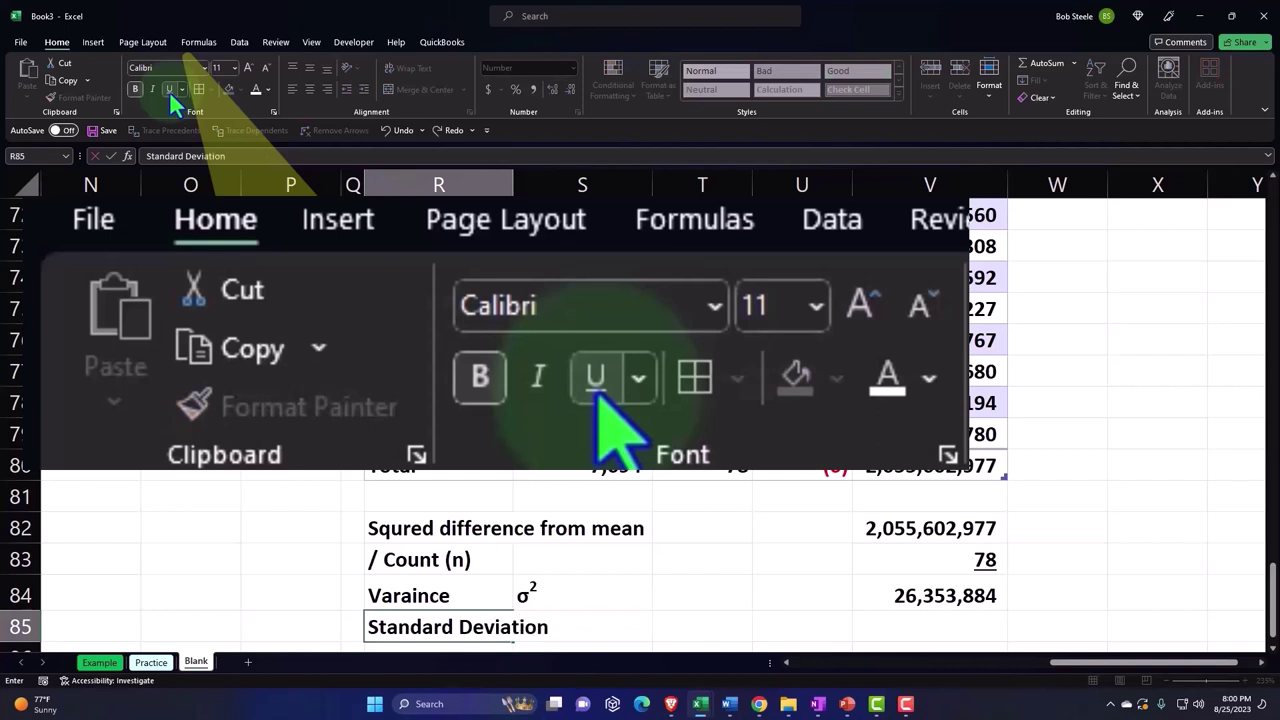
key("Tab")
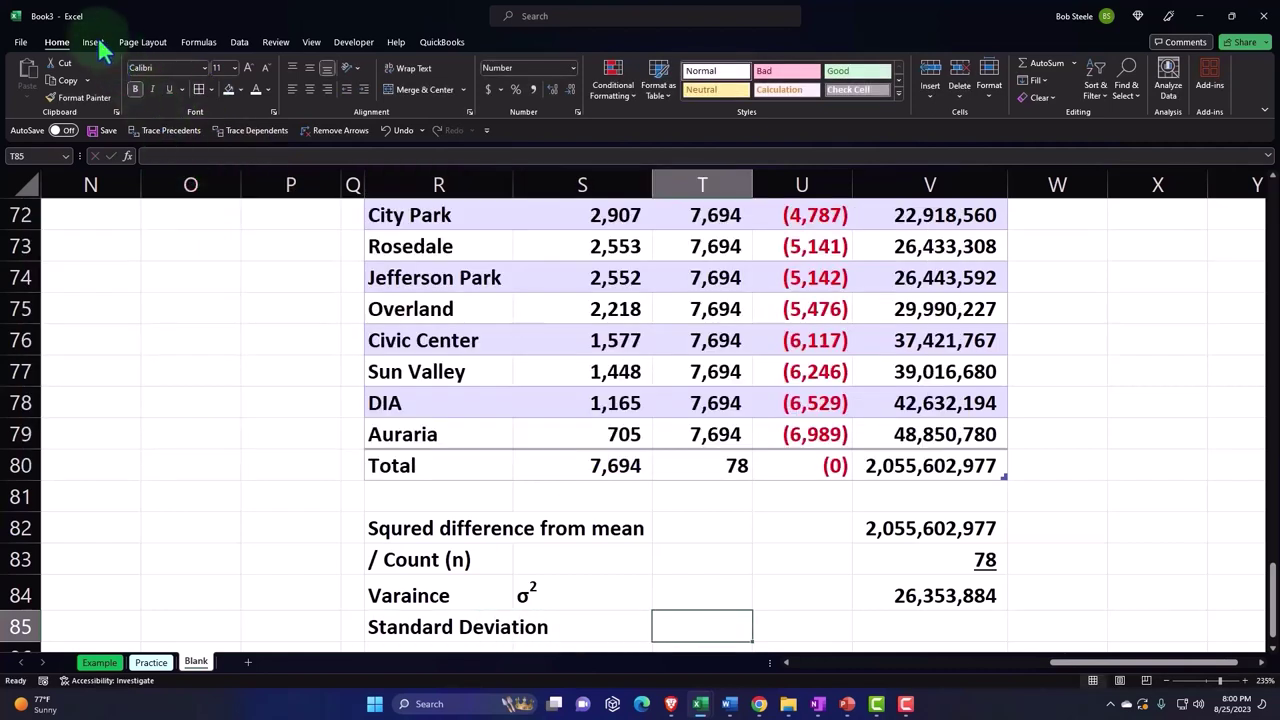
Insert the σ symbol into cell T85 next to the Standard Deviation label.
left_click(94, 41)
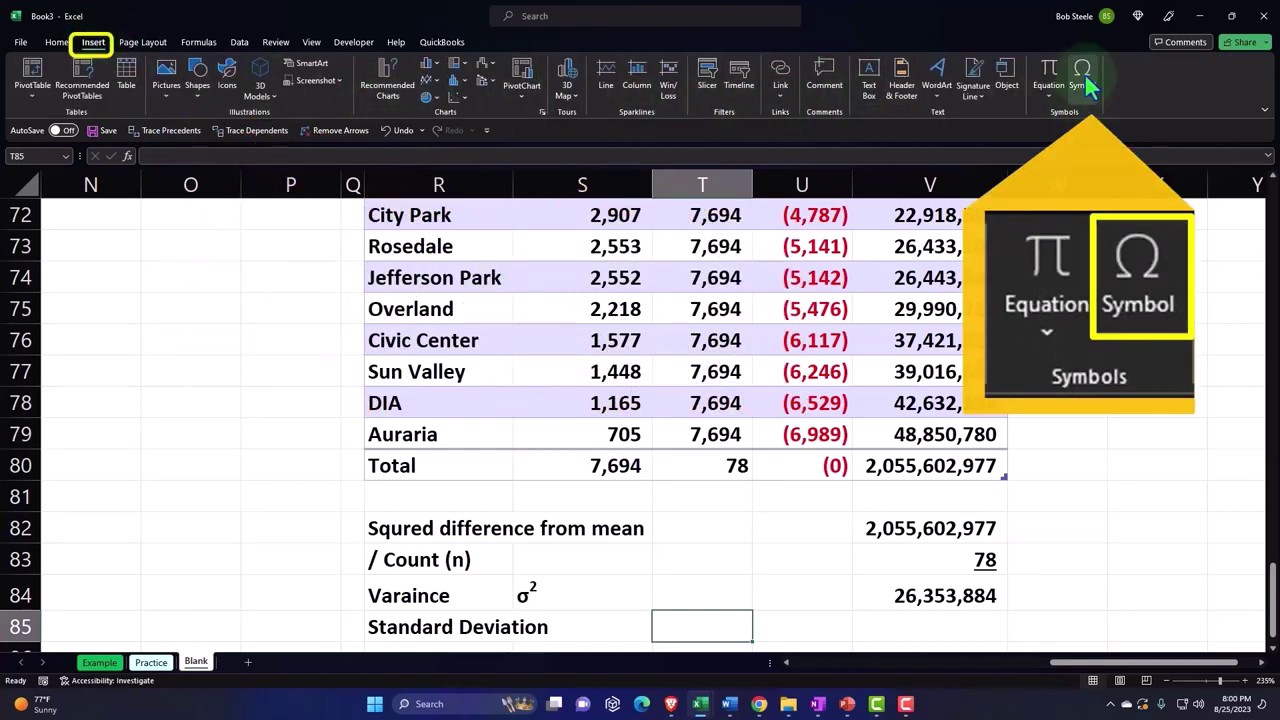
left_click(1084, 74)
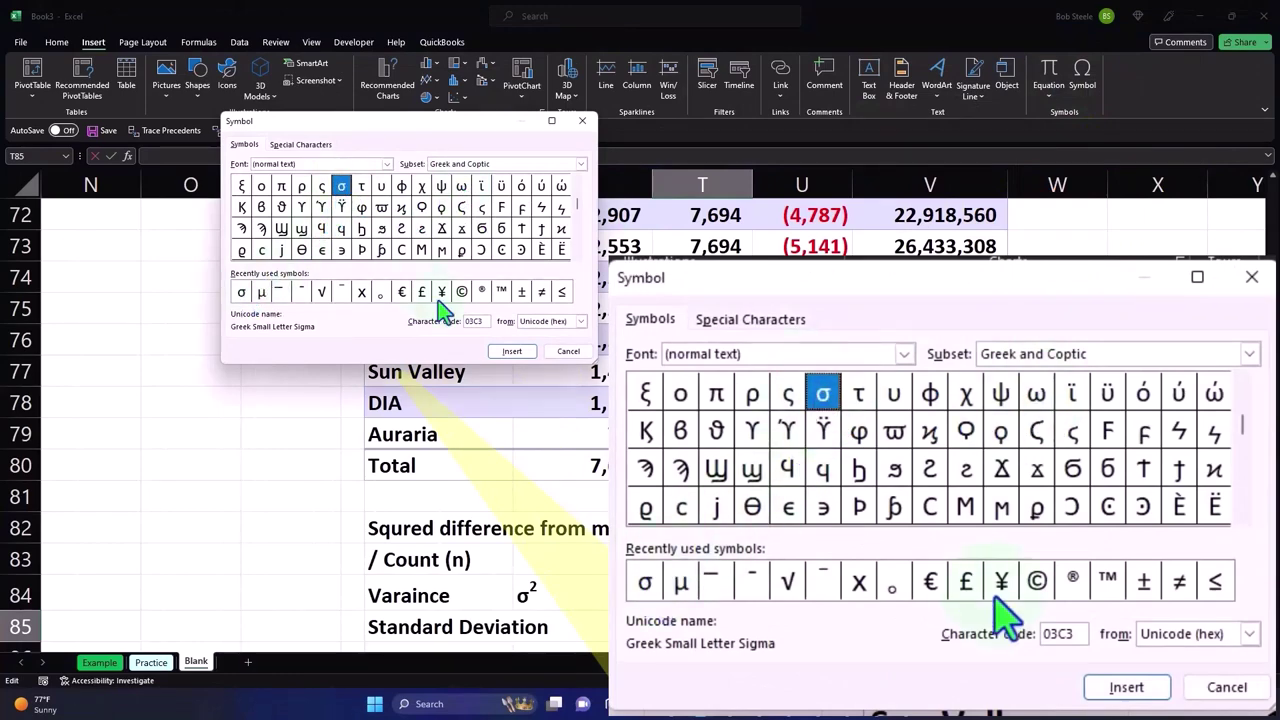
left_click(512, 350)
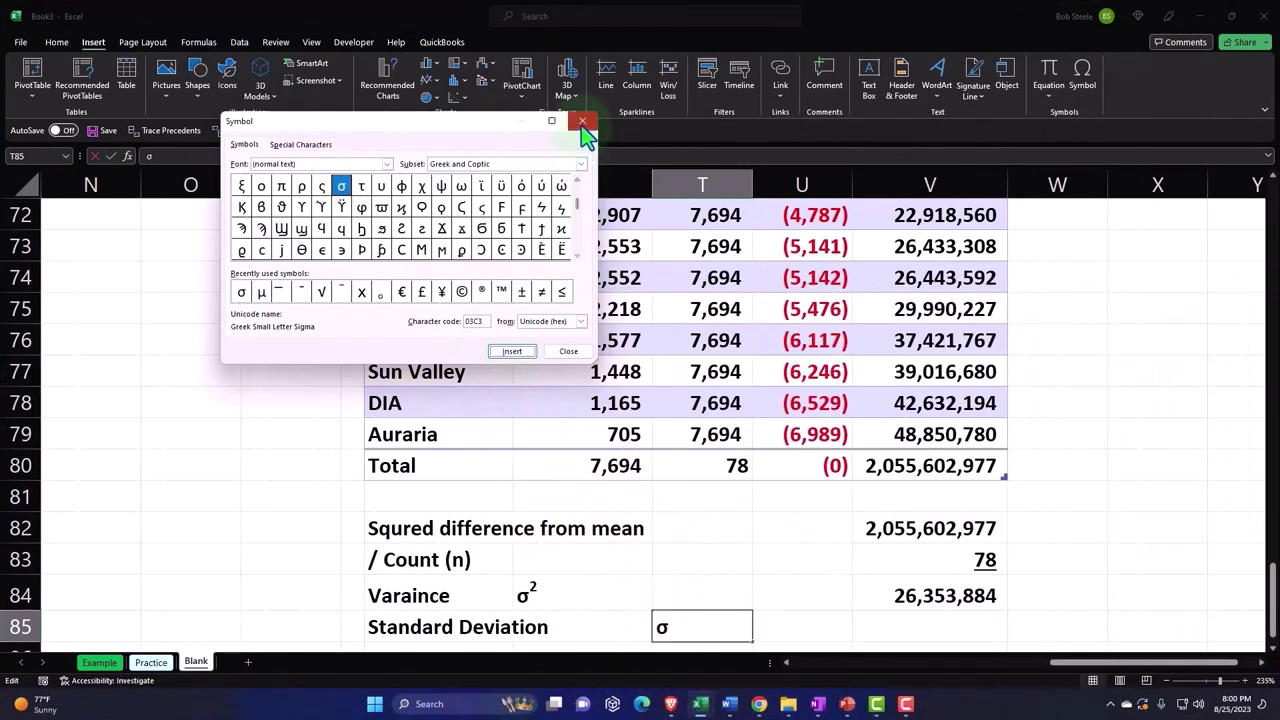
left_click(581, 122)
key("Return")
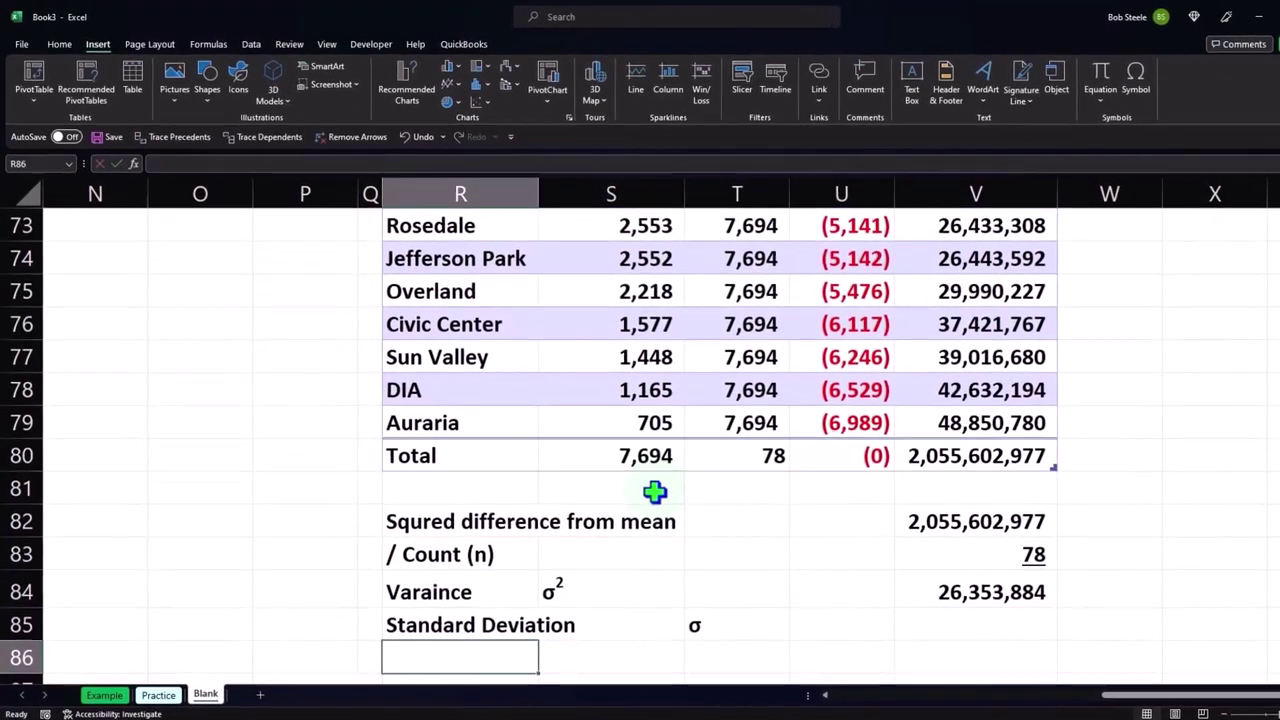
key("Up")
key("Right")
key("Right")
key("Right")
key("Right")
key("Right")
key("Left")
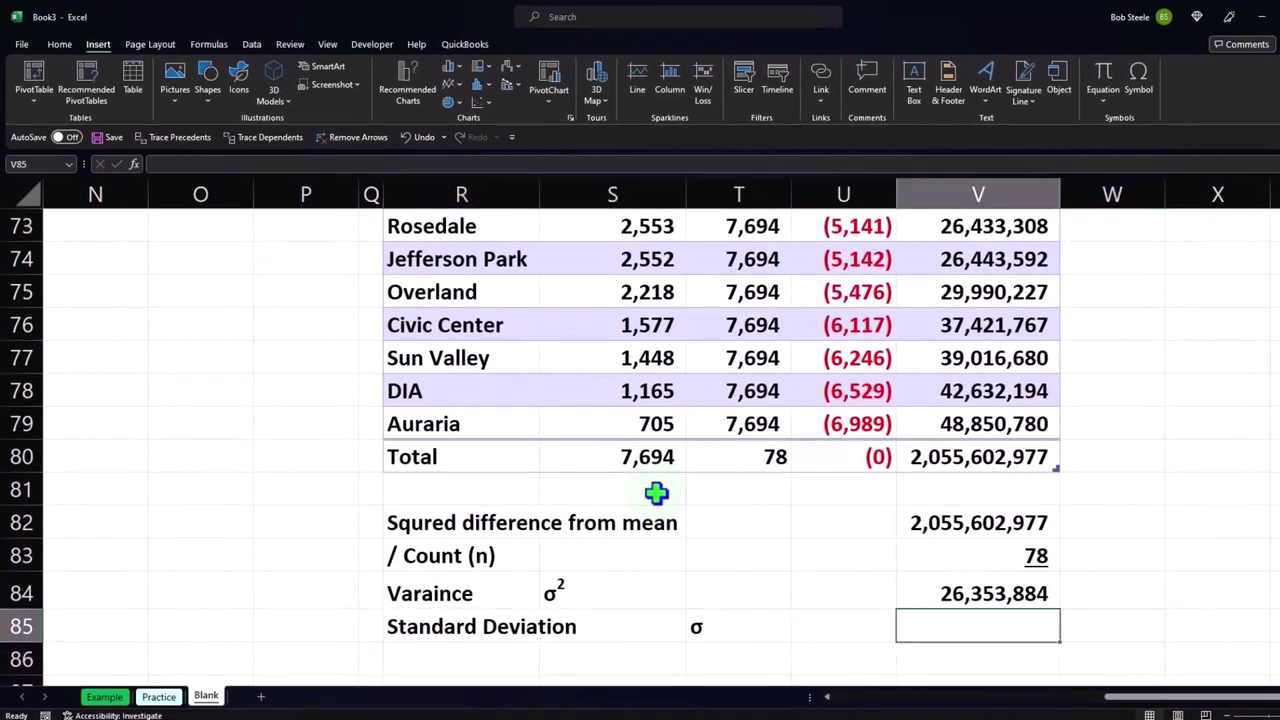
Enter =SQRT(V84) in V85, giving a standard deviation of 5,134.
type("=")
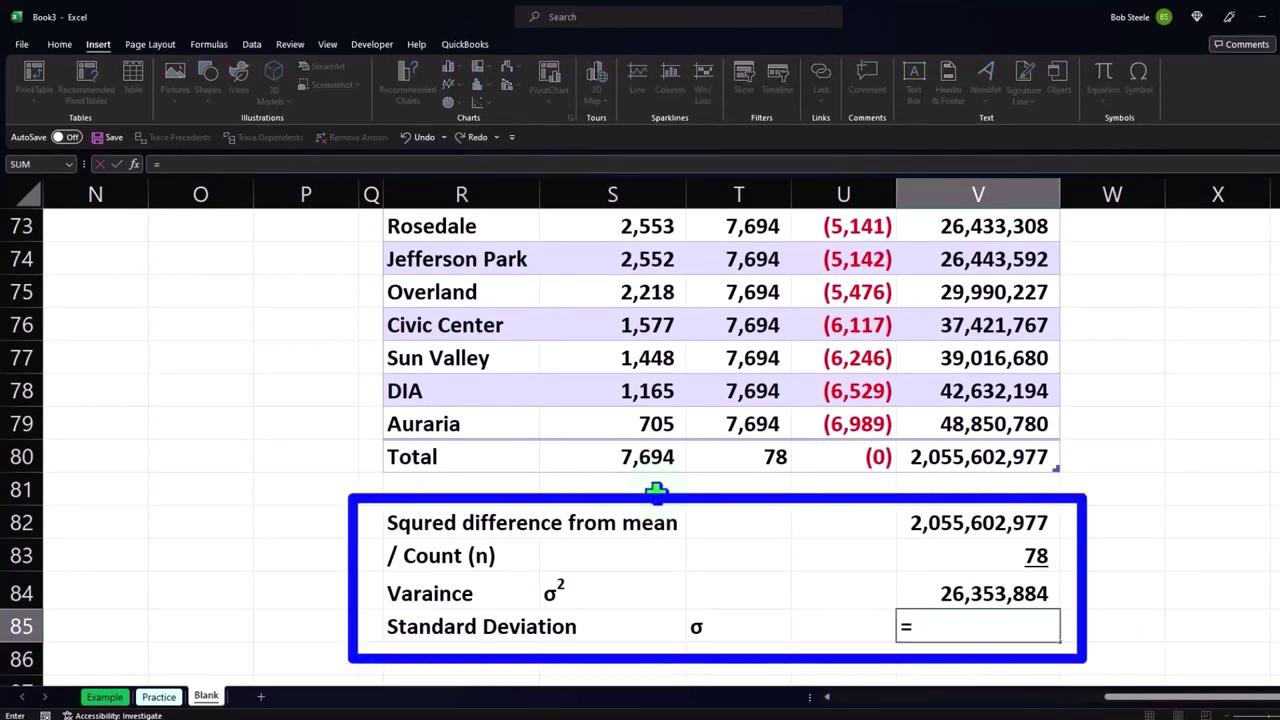
type("sq")
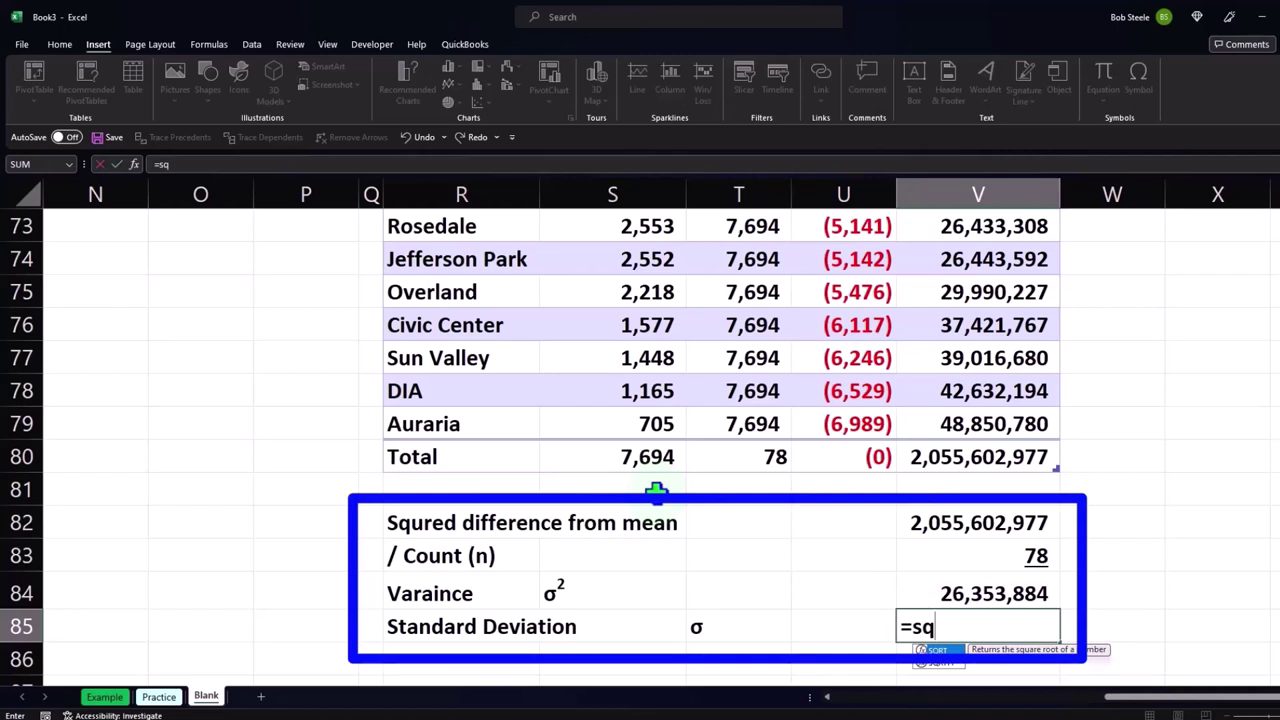
double_click(928, 652)
left_click(942, 593)
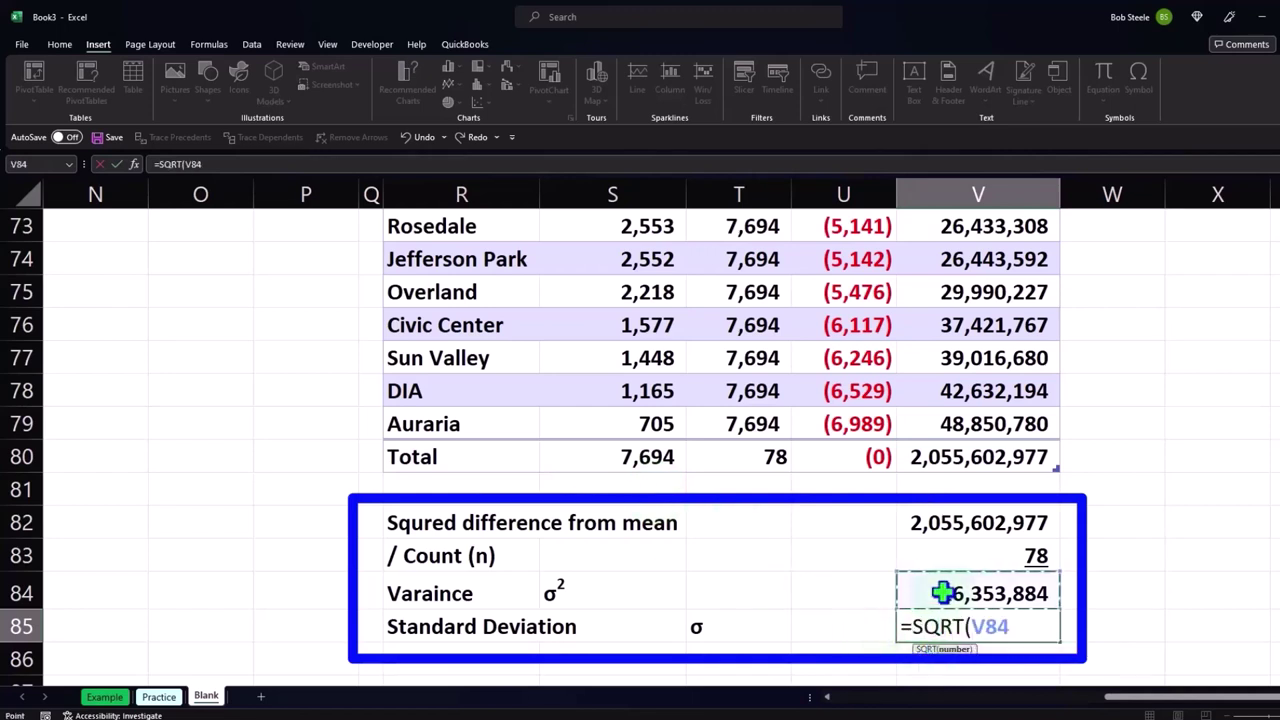
key("Return")
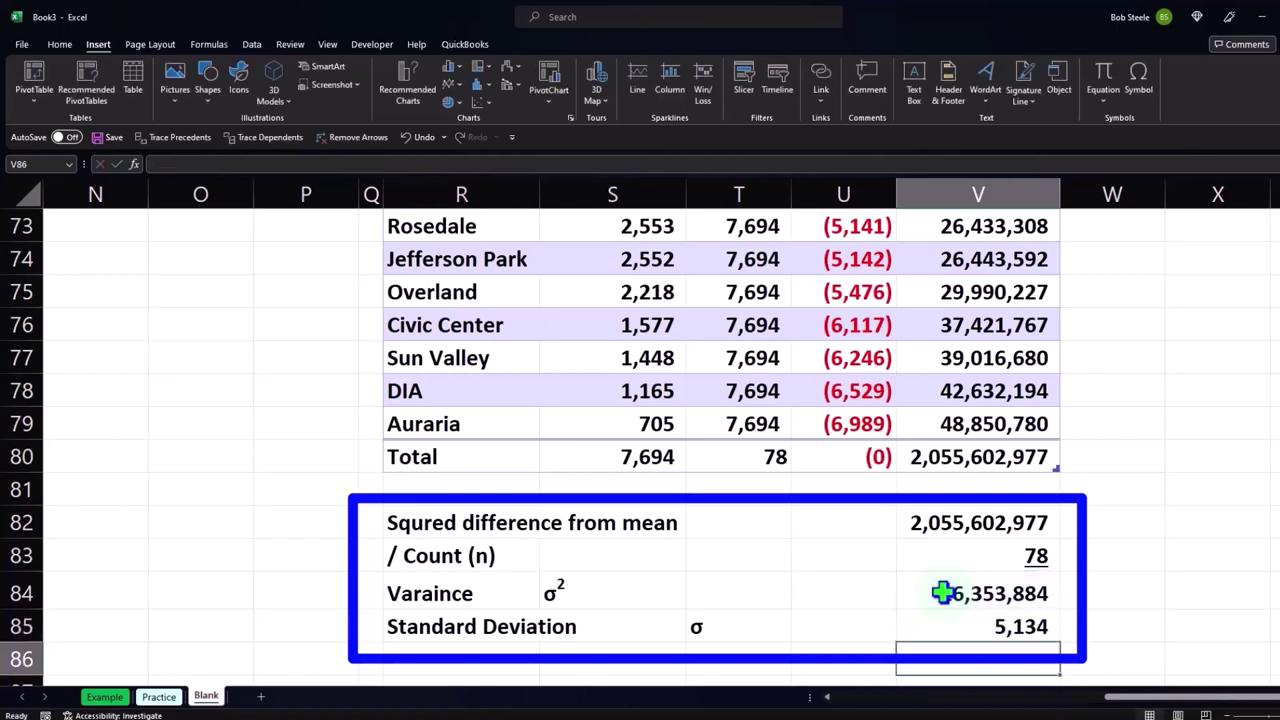
key("Up")
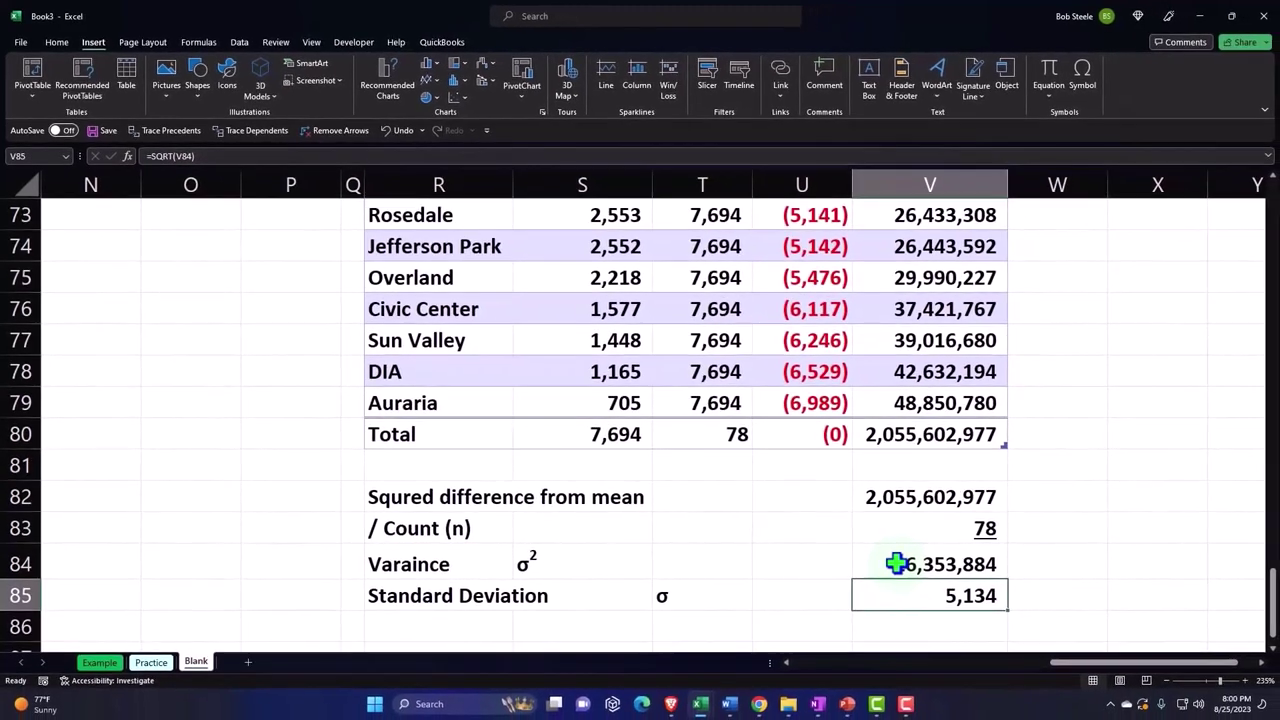
Fill the summary block R82:V85 with light blue and review the V84–V85 results.
left_click_drag(426, 497, 876, 598)
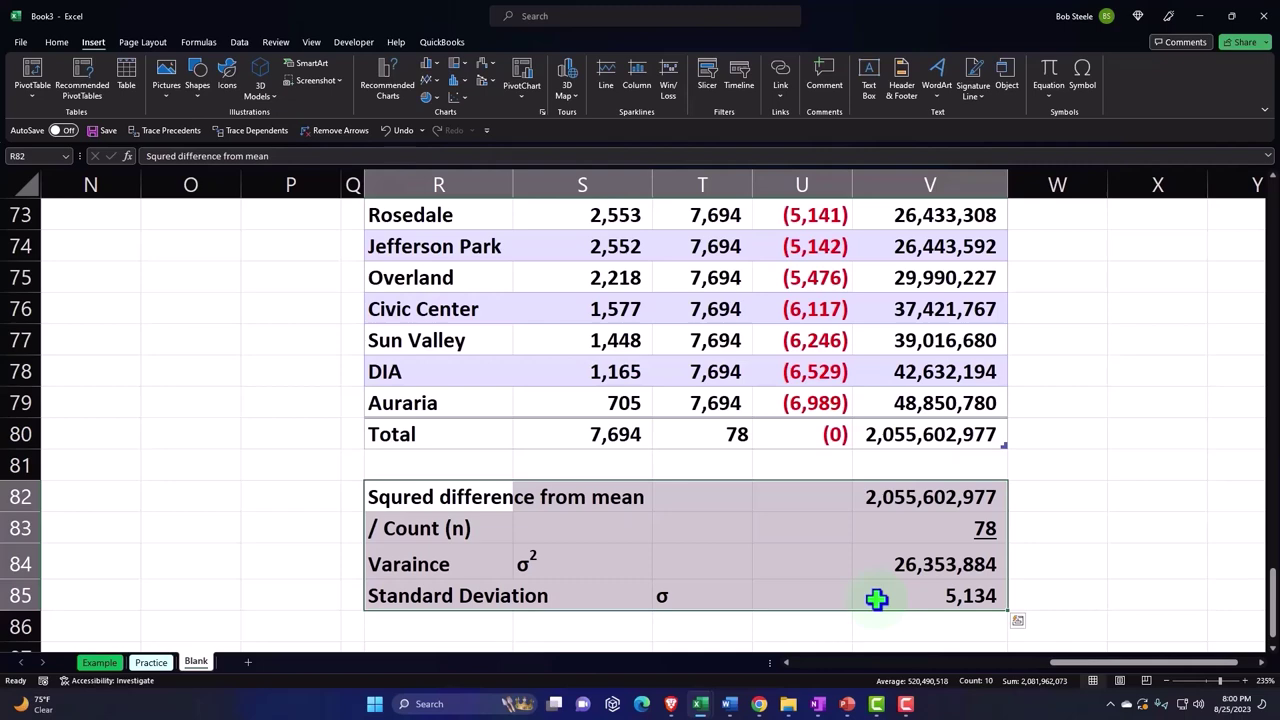
left_click(55, 43)
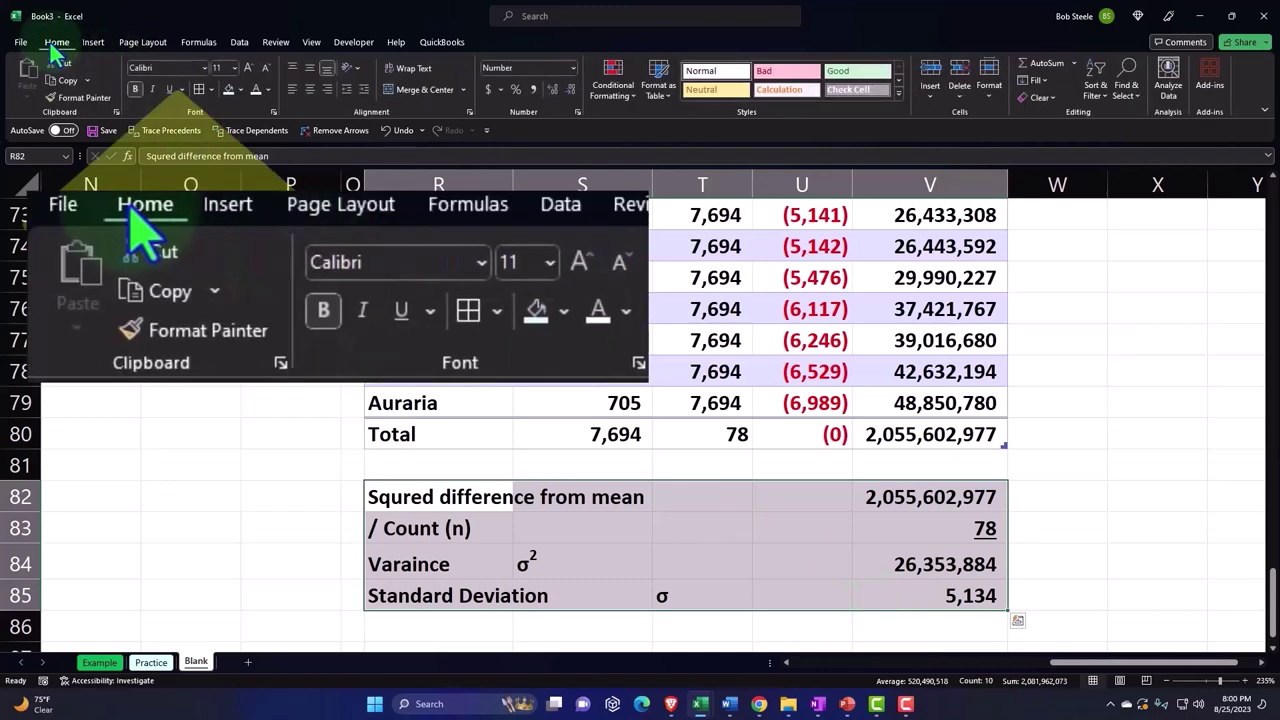
left_click(229, 89)
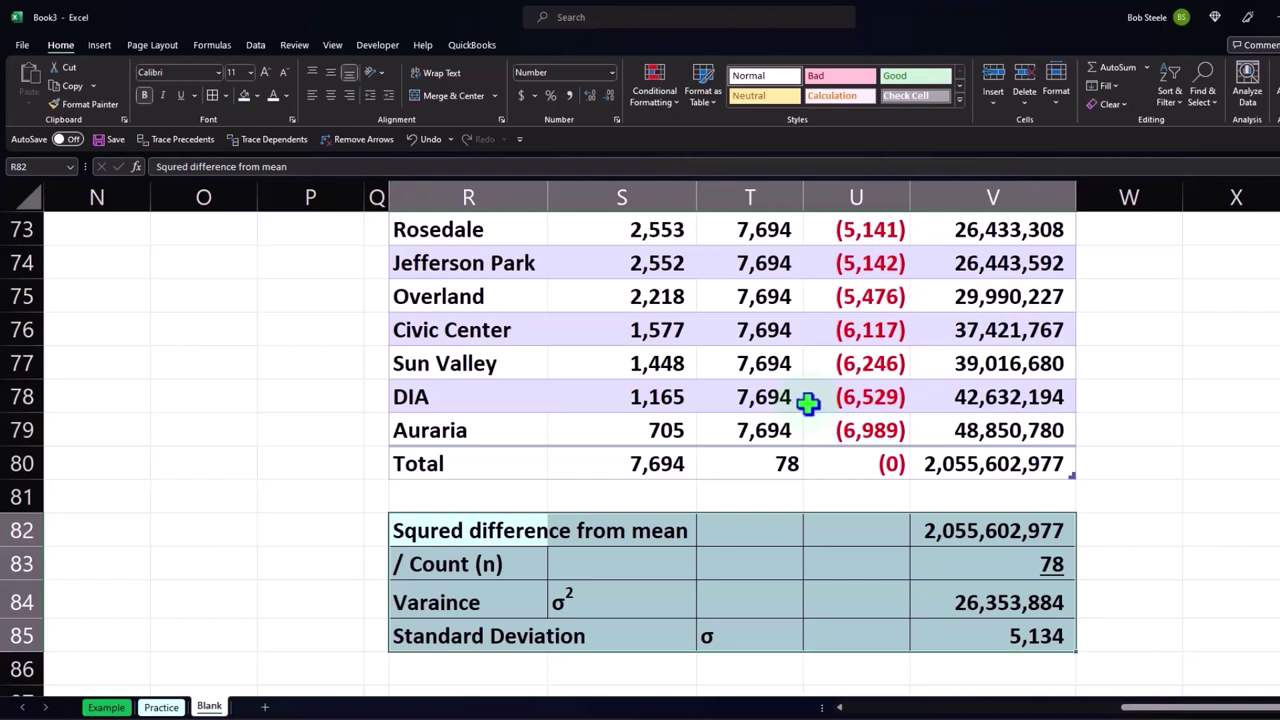
left_click_drag(1020, 605, 1018, 635)
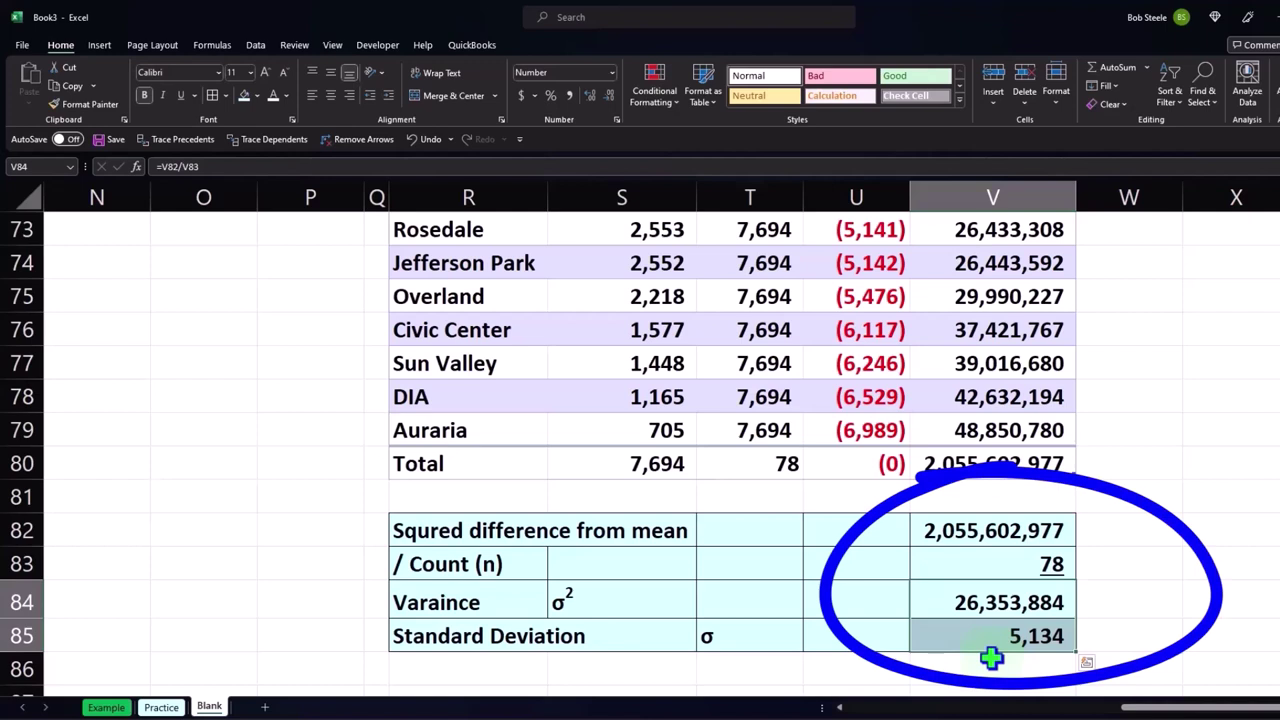
left_click(980, 637)
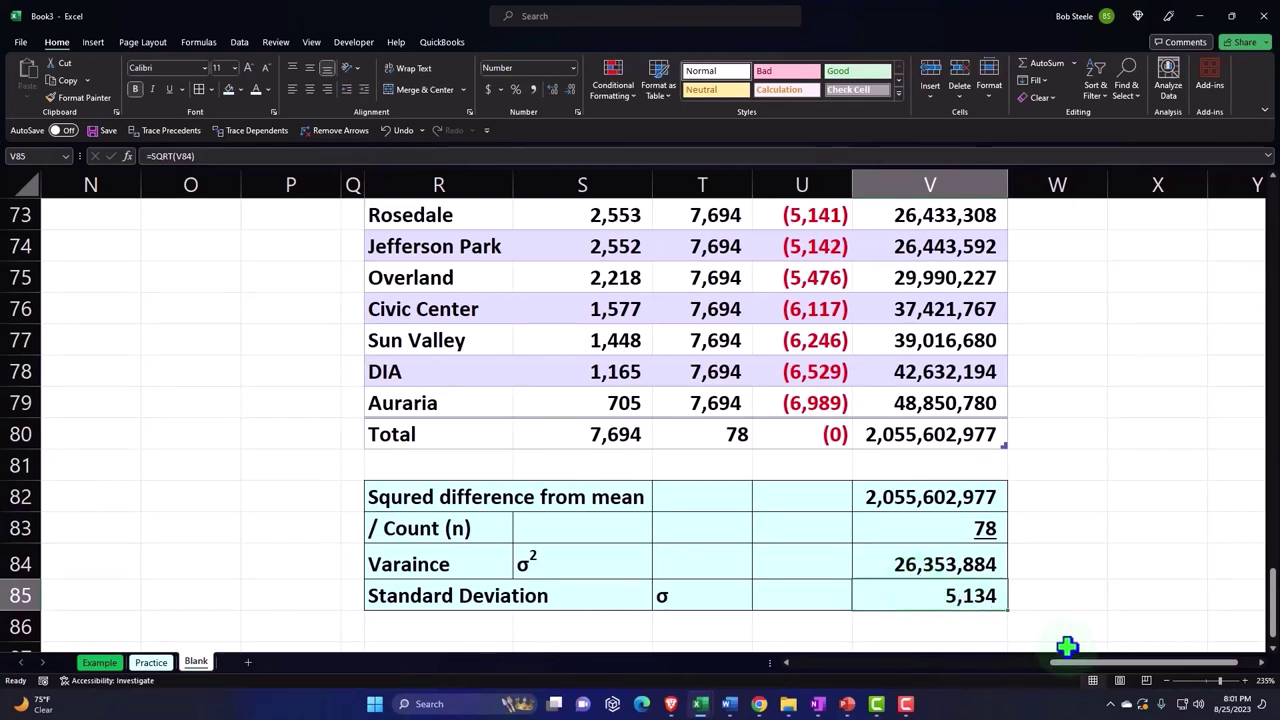
Inspect the STDEV.P formula in E8 and the VAR.S formula in E9 of the stats block.
left_click_drag(957, 565, 1000, 612)
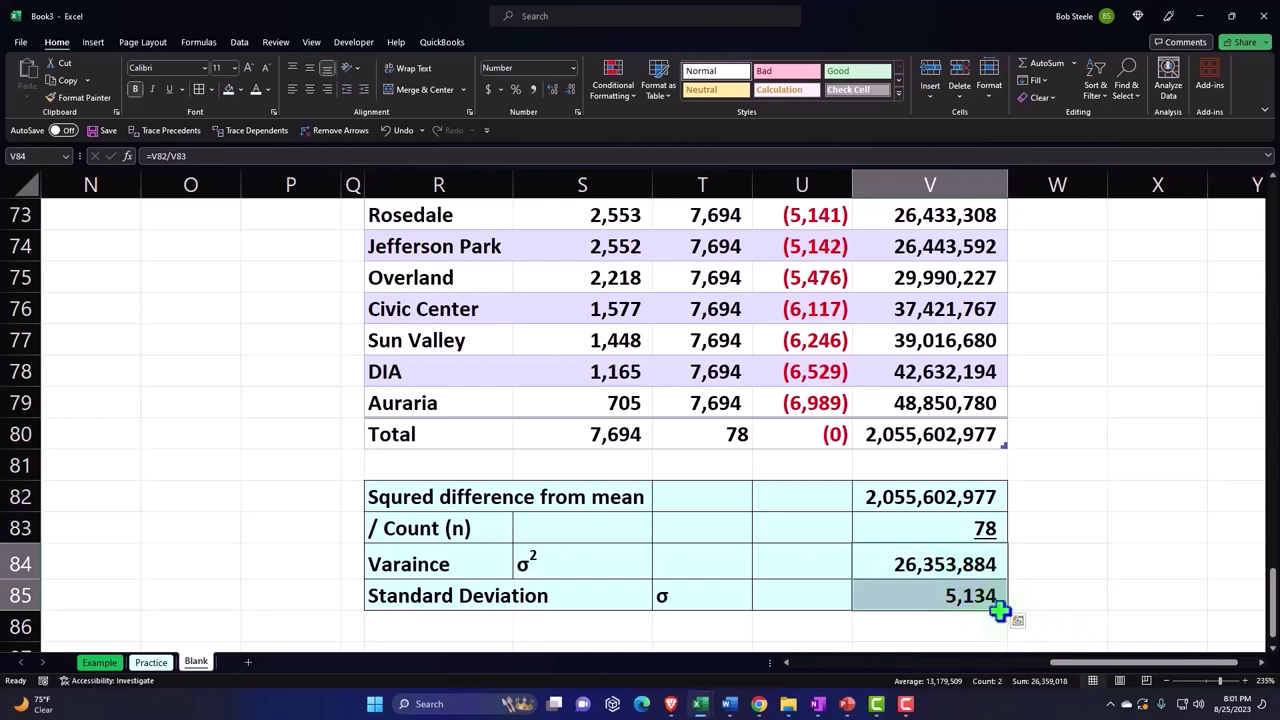
left_click_drag(1089, 663, 784, 688)
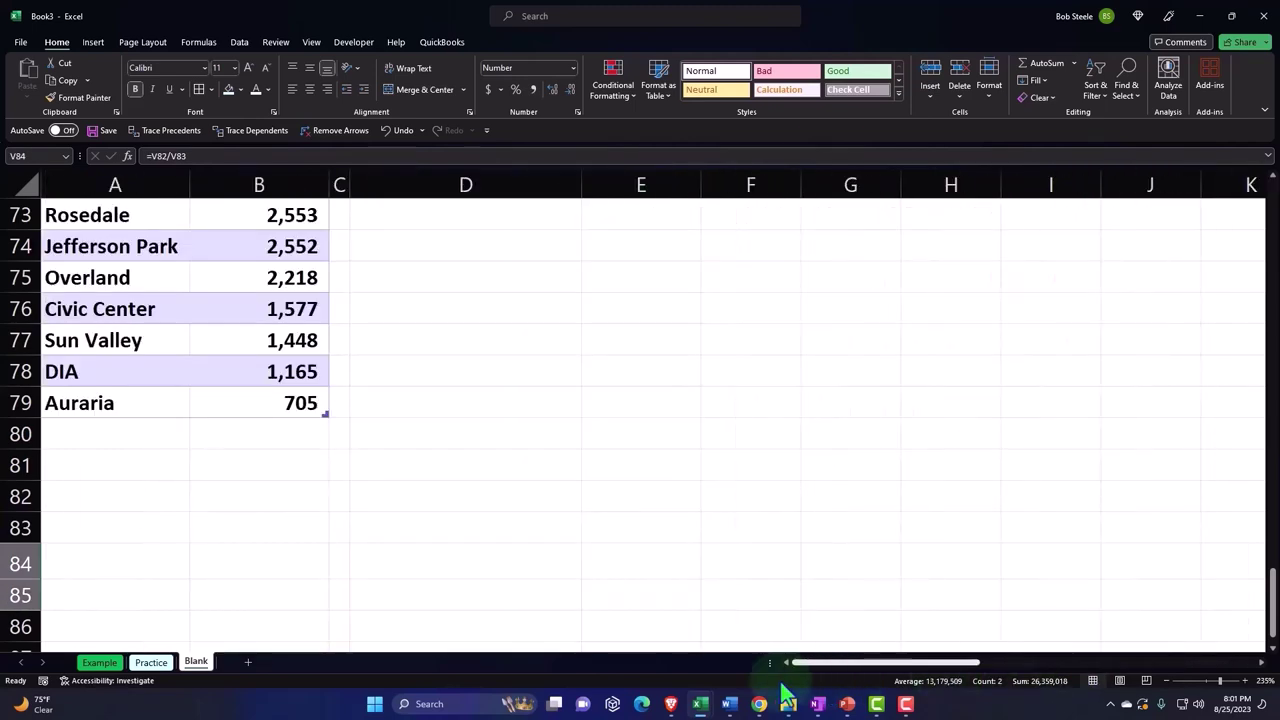
scroll(486, 557, "up", 11)
scroll(480, 550, "up", 13)
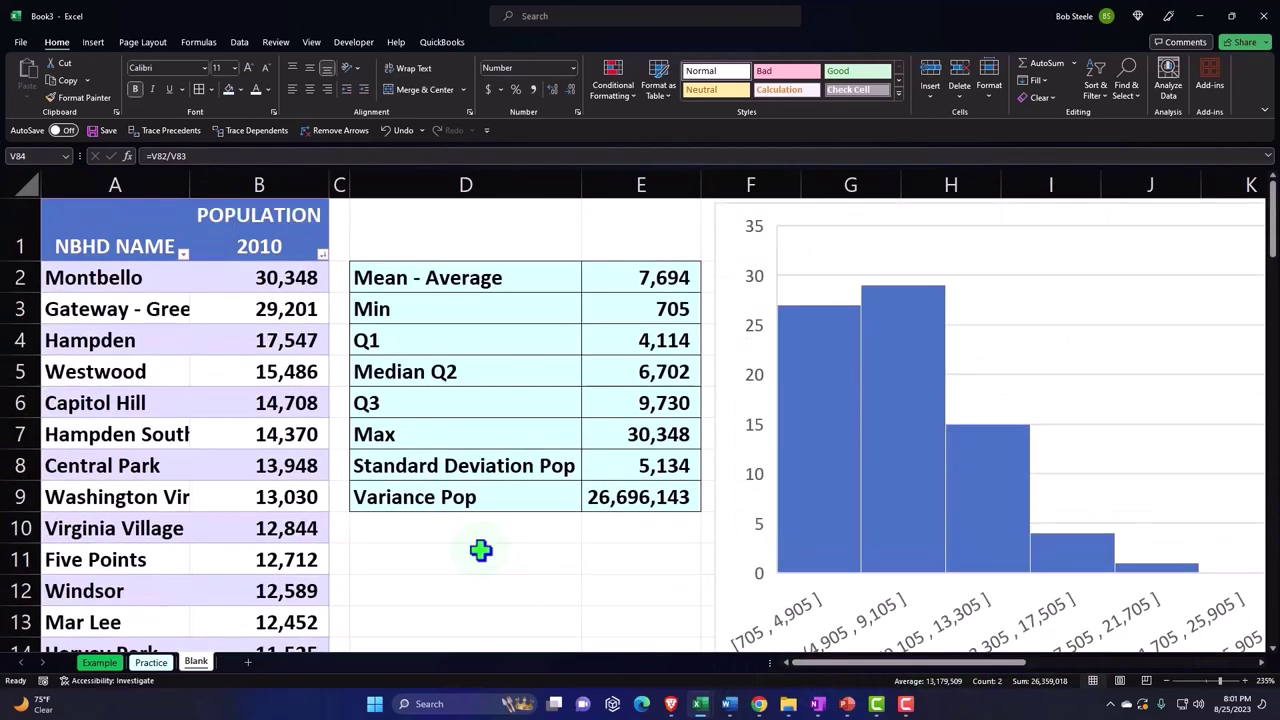
left_click(646, 467)
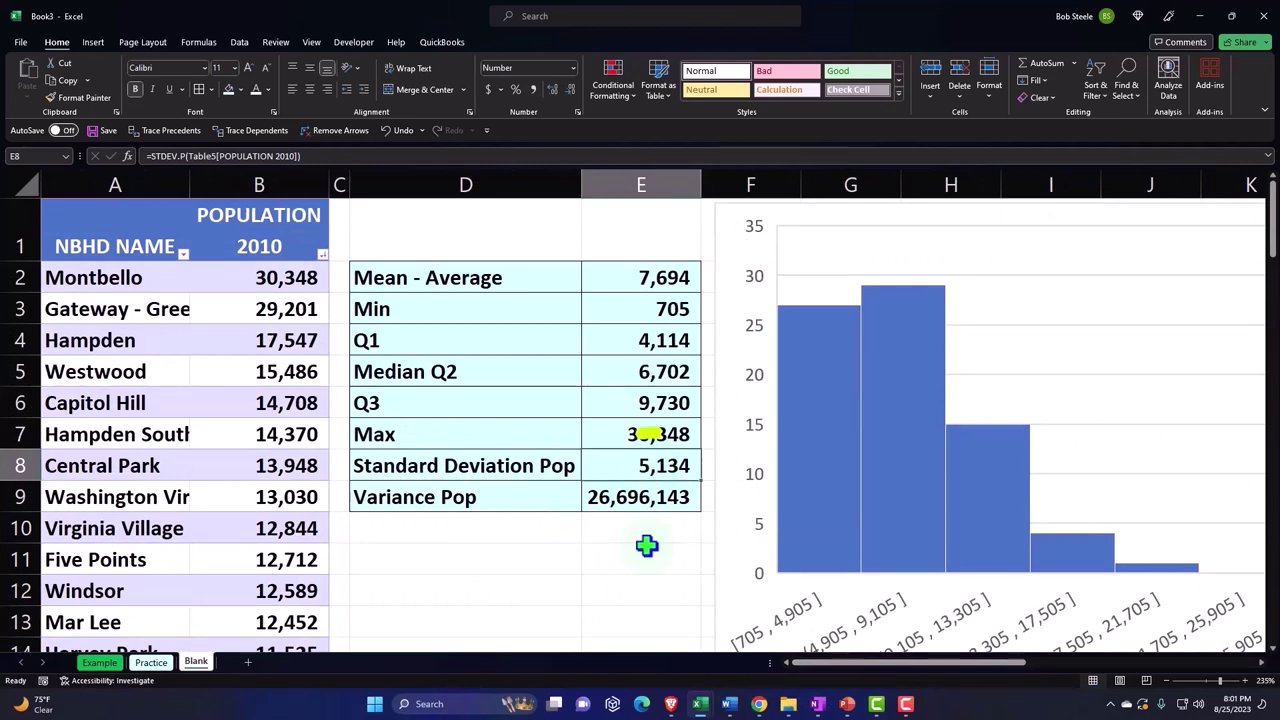
key("Down")
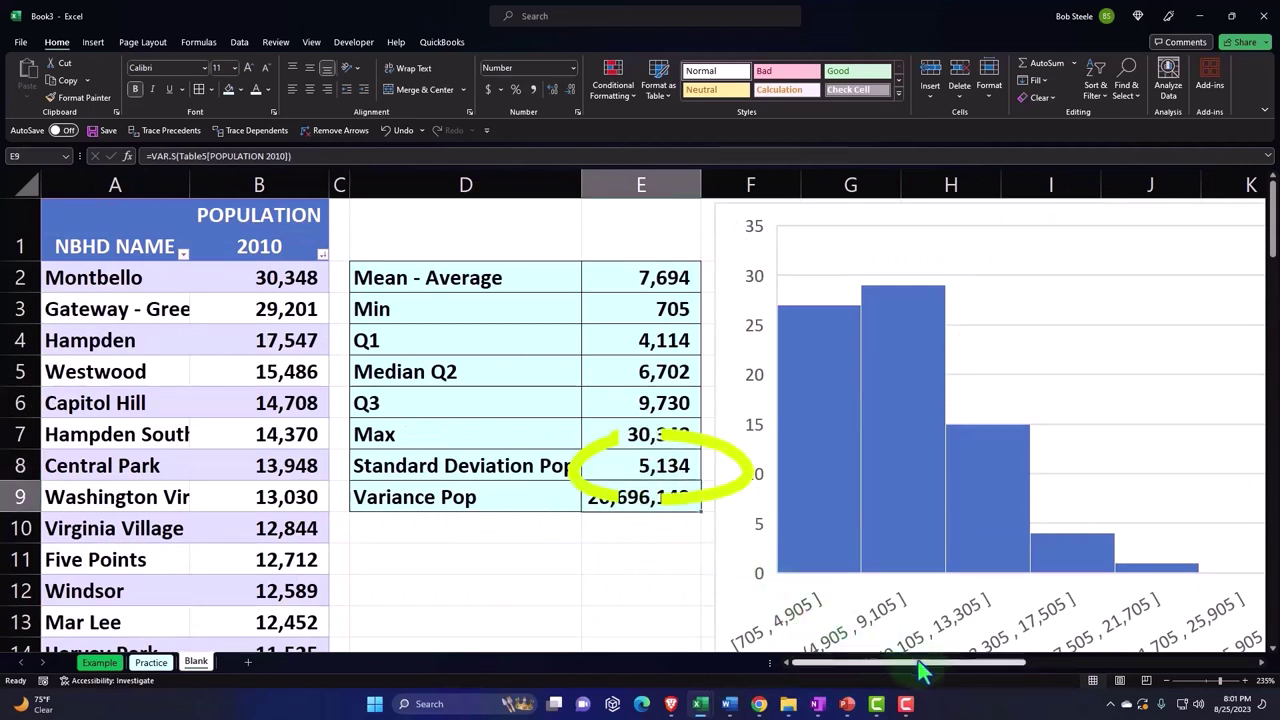
Recheck the summary's variance formula in V84 below the copied table.
left_click_drag(922, 672, 1150, 672)
scroll(1110, 535, "down", 5)
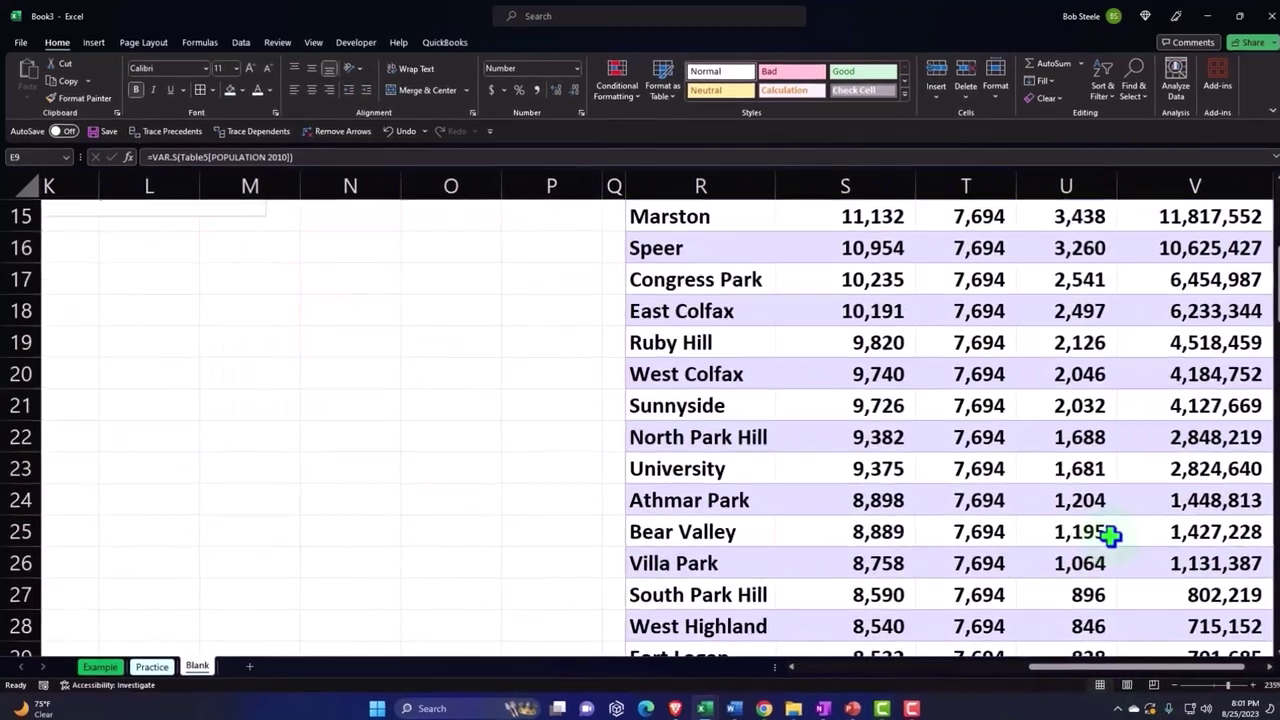
scroll(1110, 535, "down", 8)
scroll(1134, 543, "down", 11)
scroll(1154, 560, "down", 3)
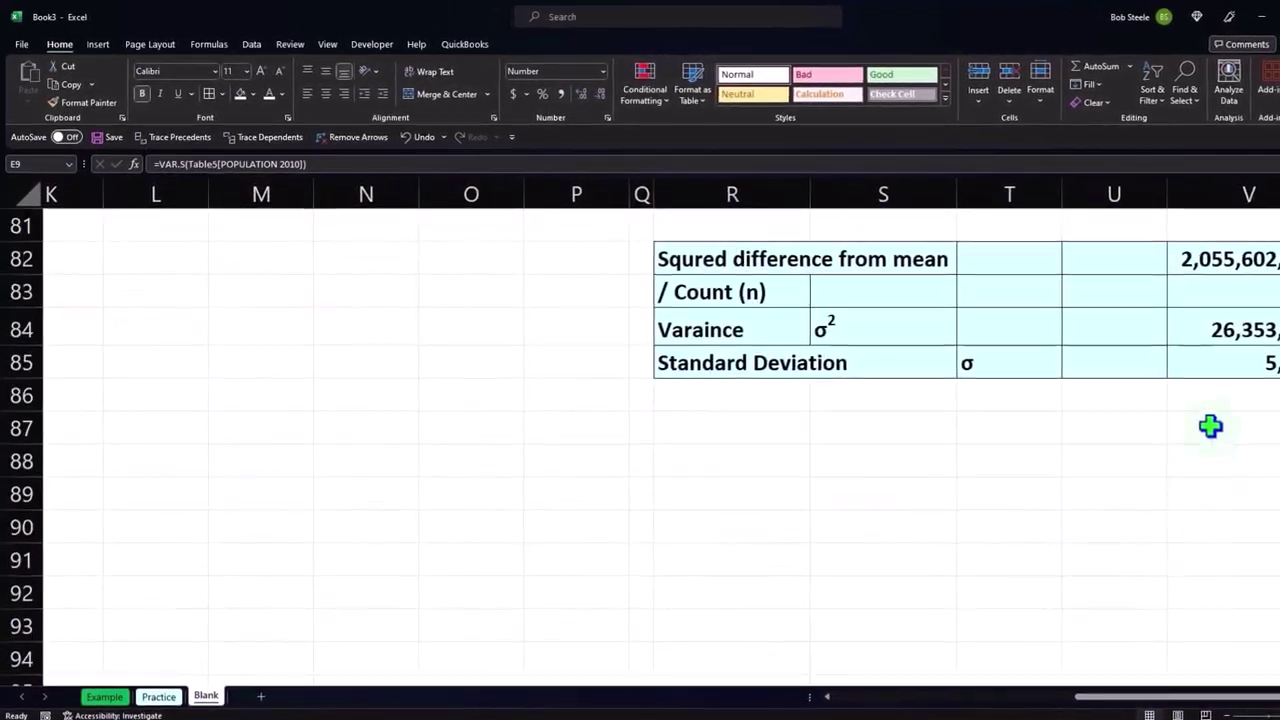
left_click(1243, 334)
scroll(1233, 392, "right", 3)
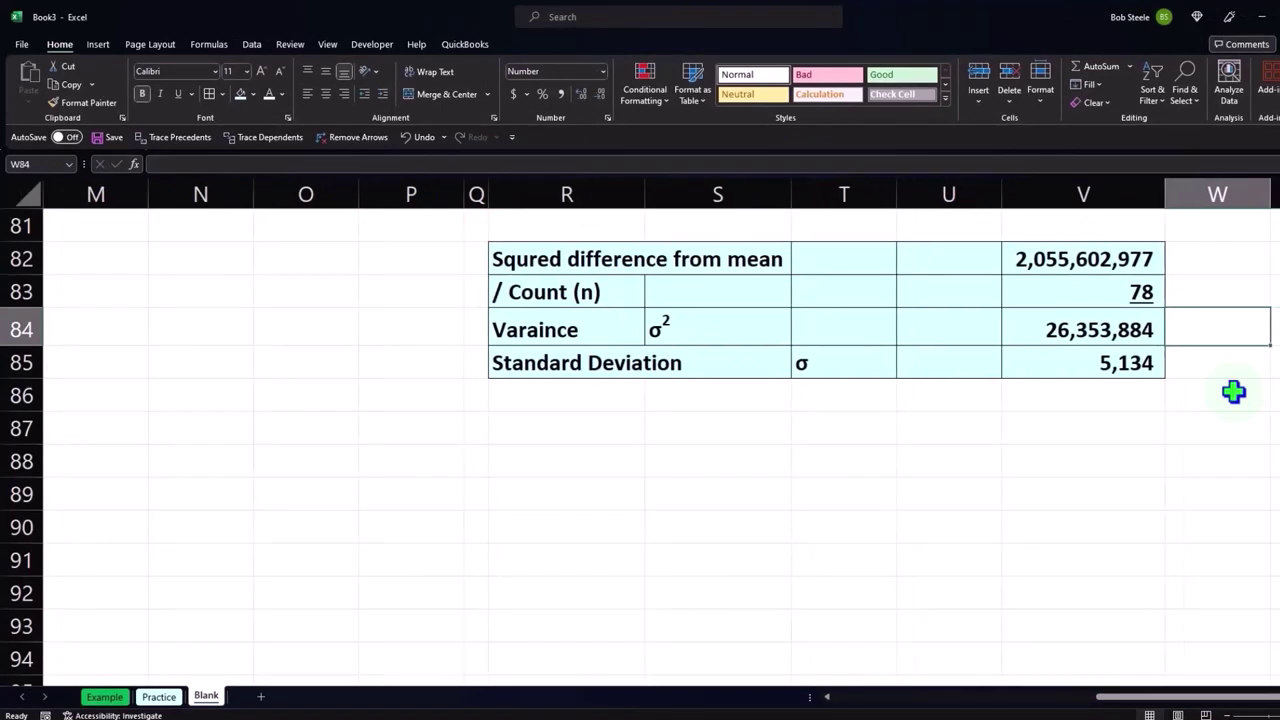
scroll(1233, 392, "up", 1)
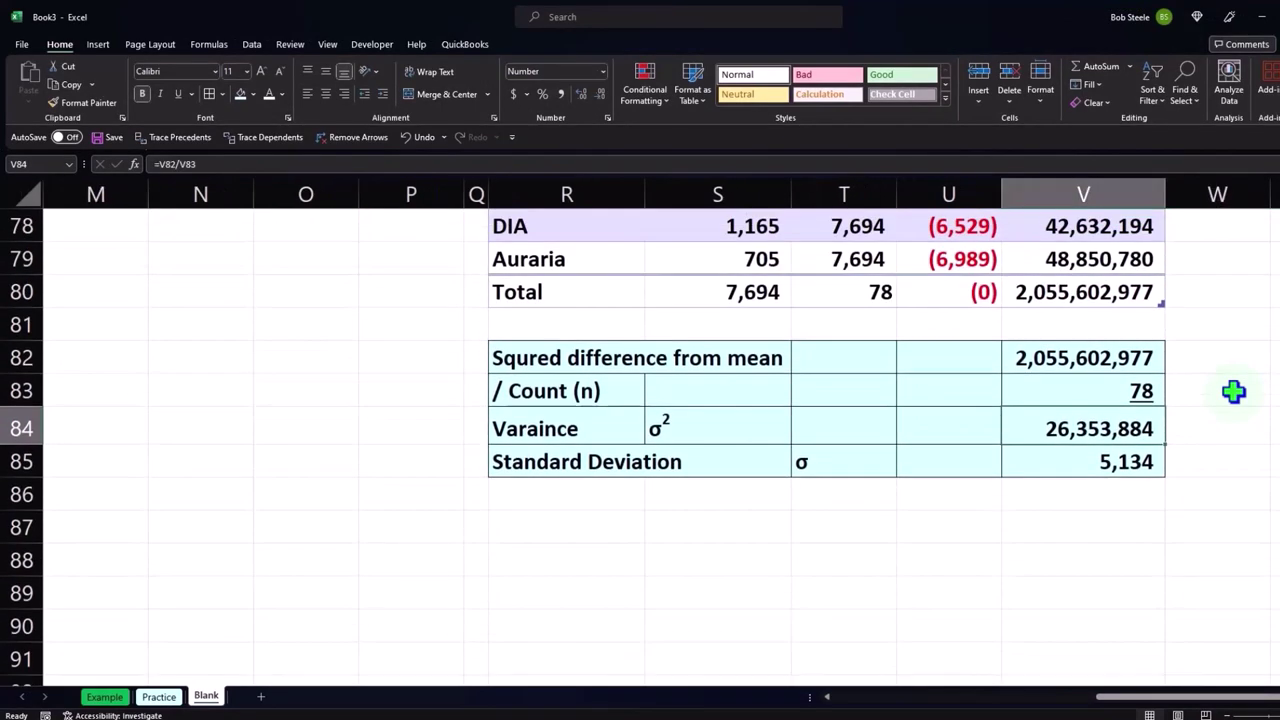
scroll(1233, 392, "up", 1)
scroll(1233, 392, "left", 2)
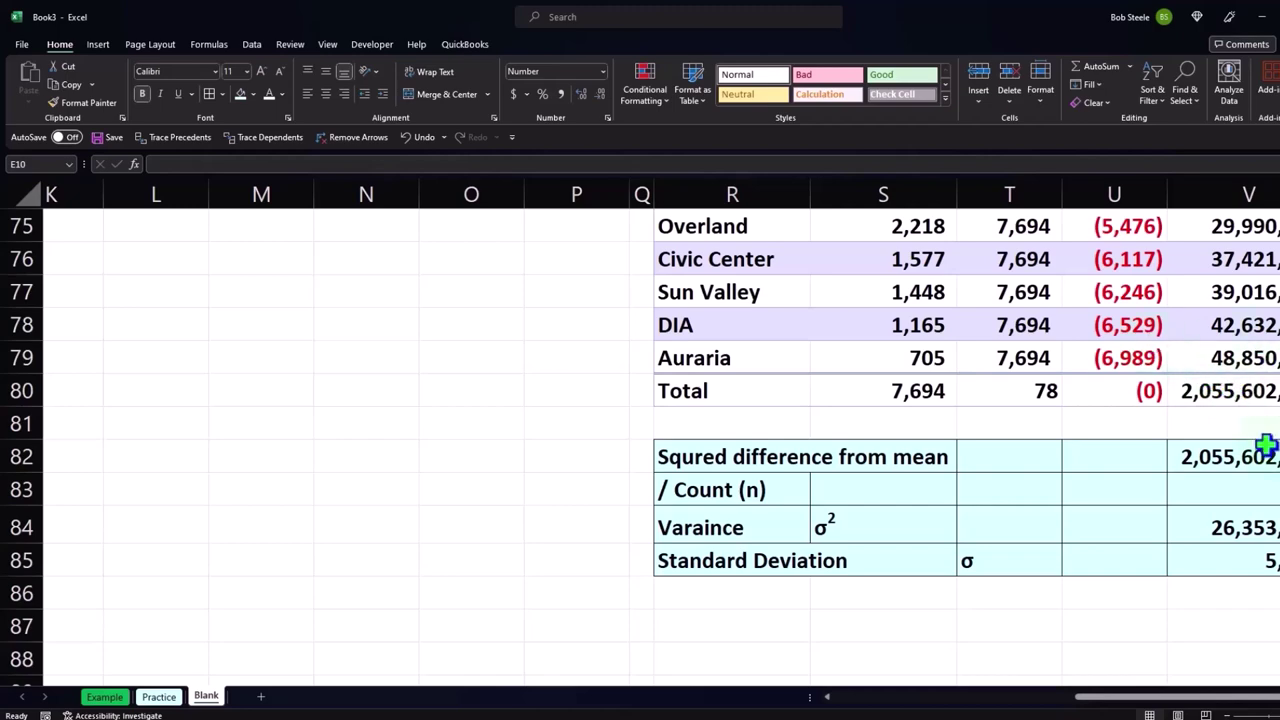
Return to the stats block showing Variance Pop 26,696,143 beside the histogram.
left_click_drag(1154, 698, 793, 716)
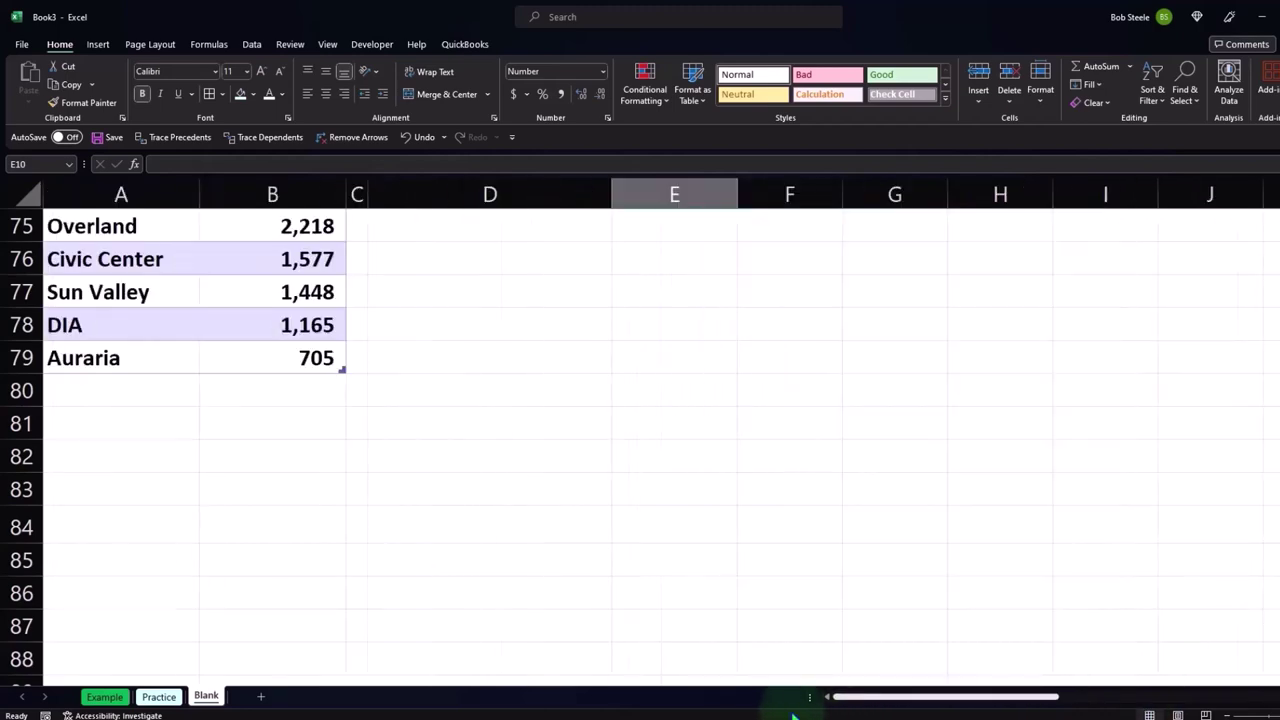
scroll(459, 489, "up", 10)
scroll(459, 489, "up", 7)
scroll(459, 489, "up", 7)
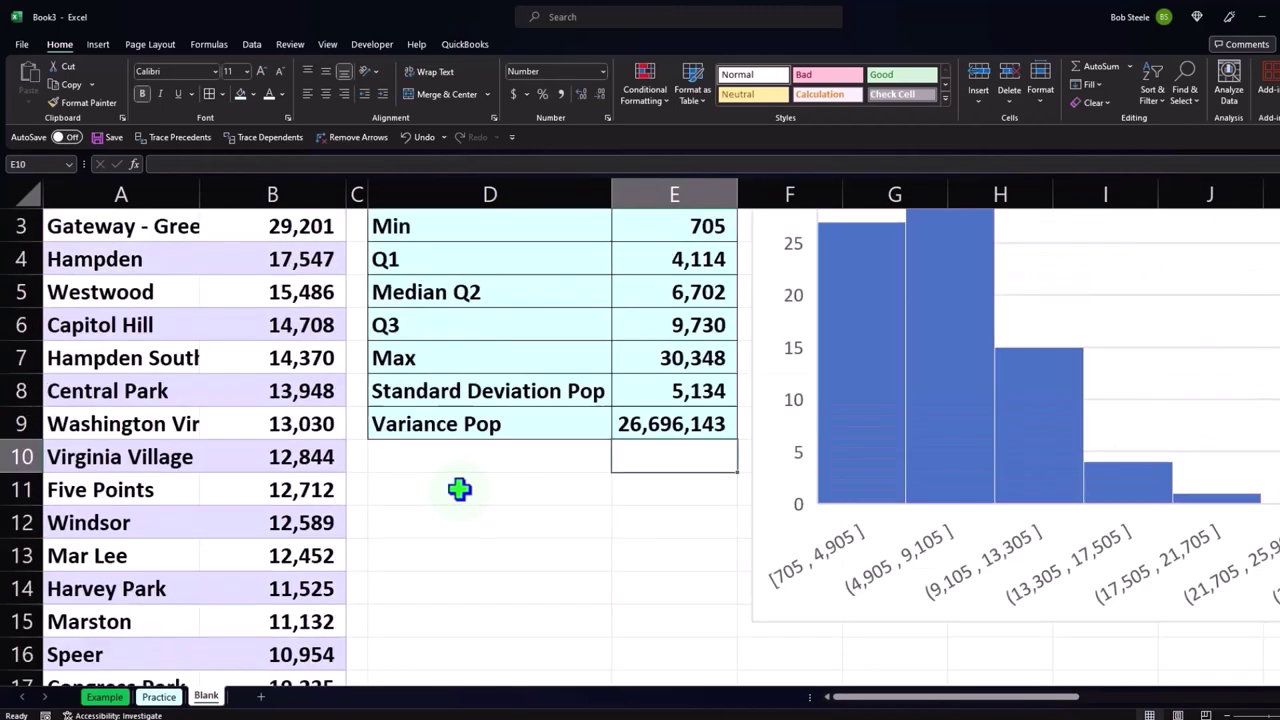
scroll(459, 489, "up", 1)
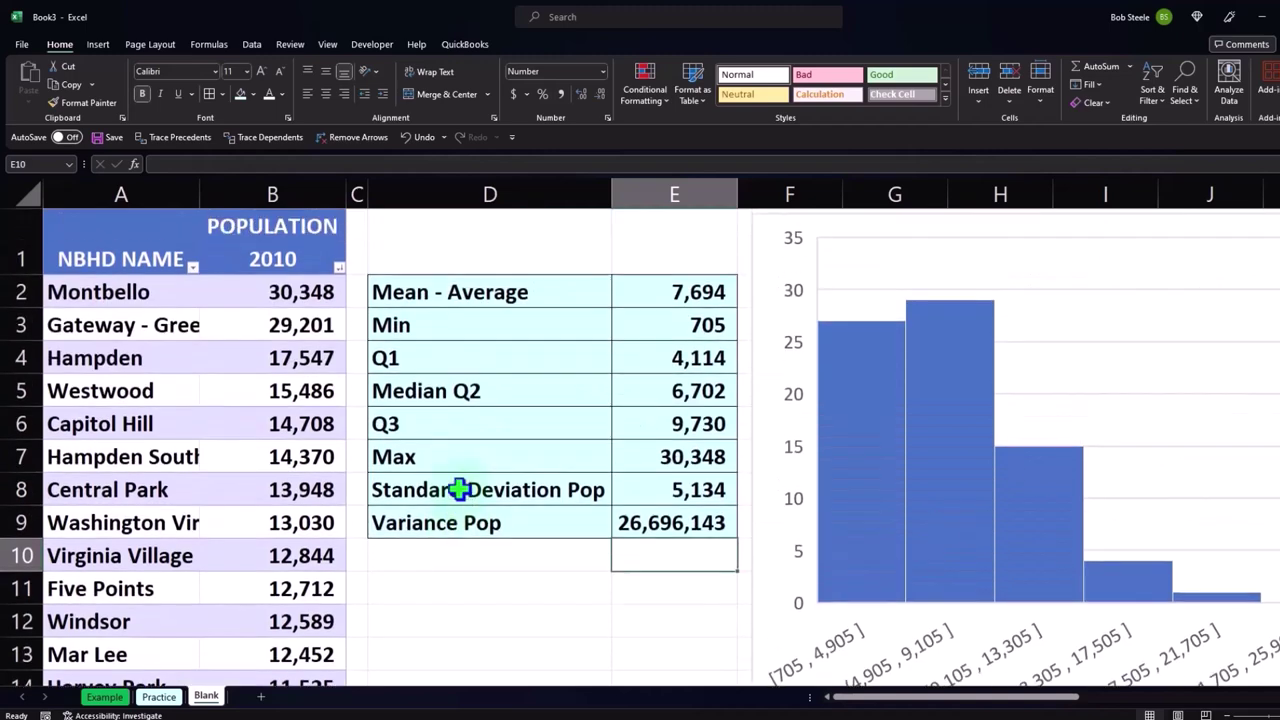
Change E9's formula from VAR.S to VAR.P so Variance Pop reads 26,353,884.
left_click(641, 521)
double_click(643, 520)
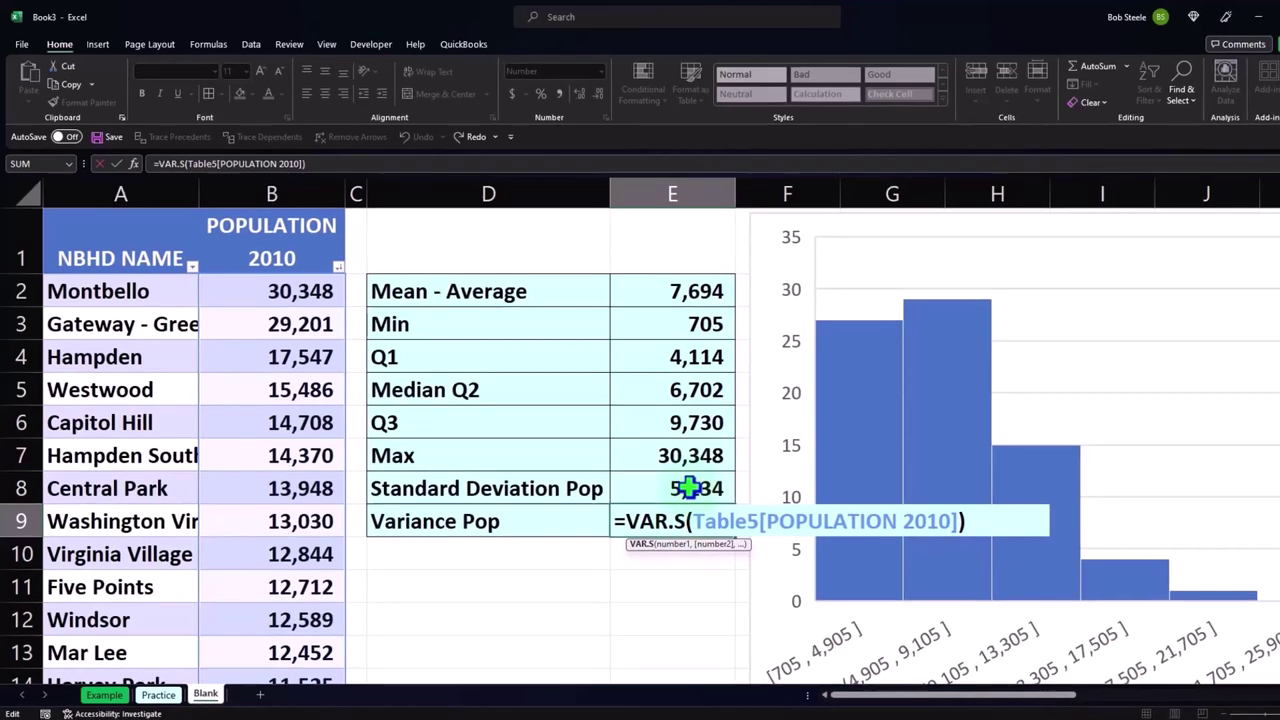
key("BackSpace")
type("p")
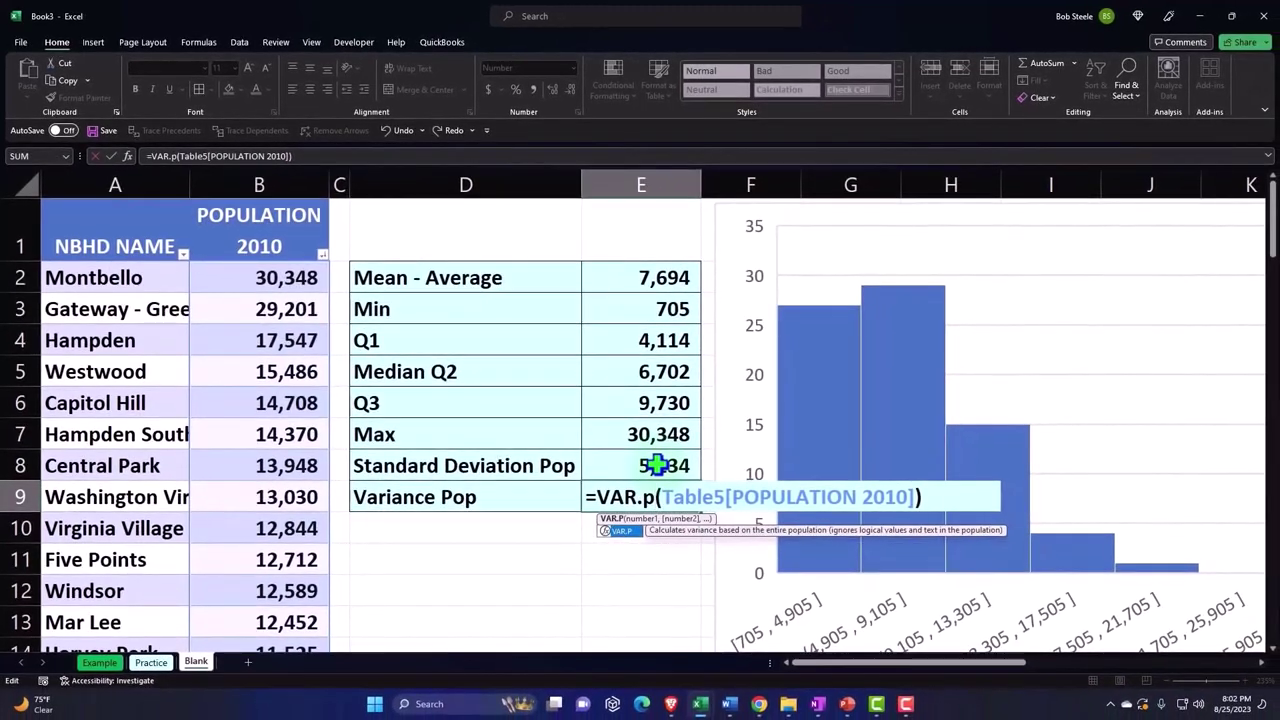
key("Return")
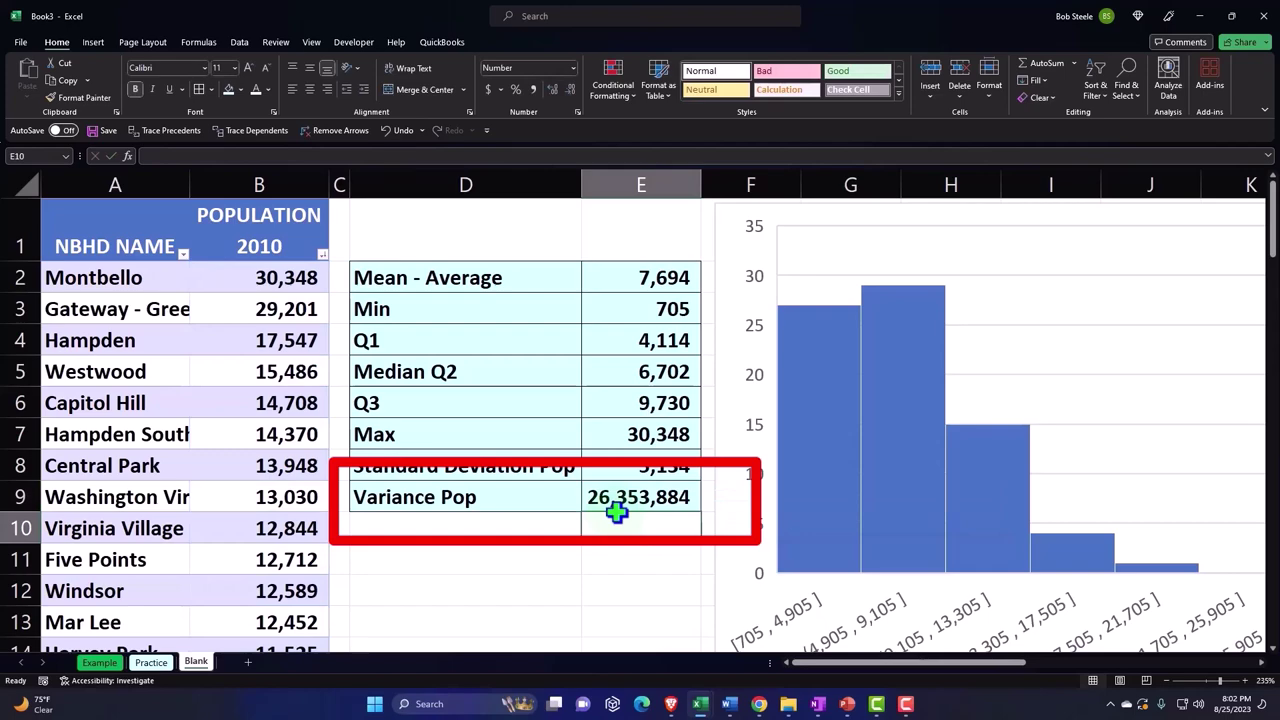
left_click_drag(940, 662, 1160, 662)
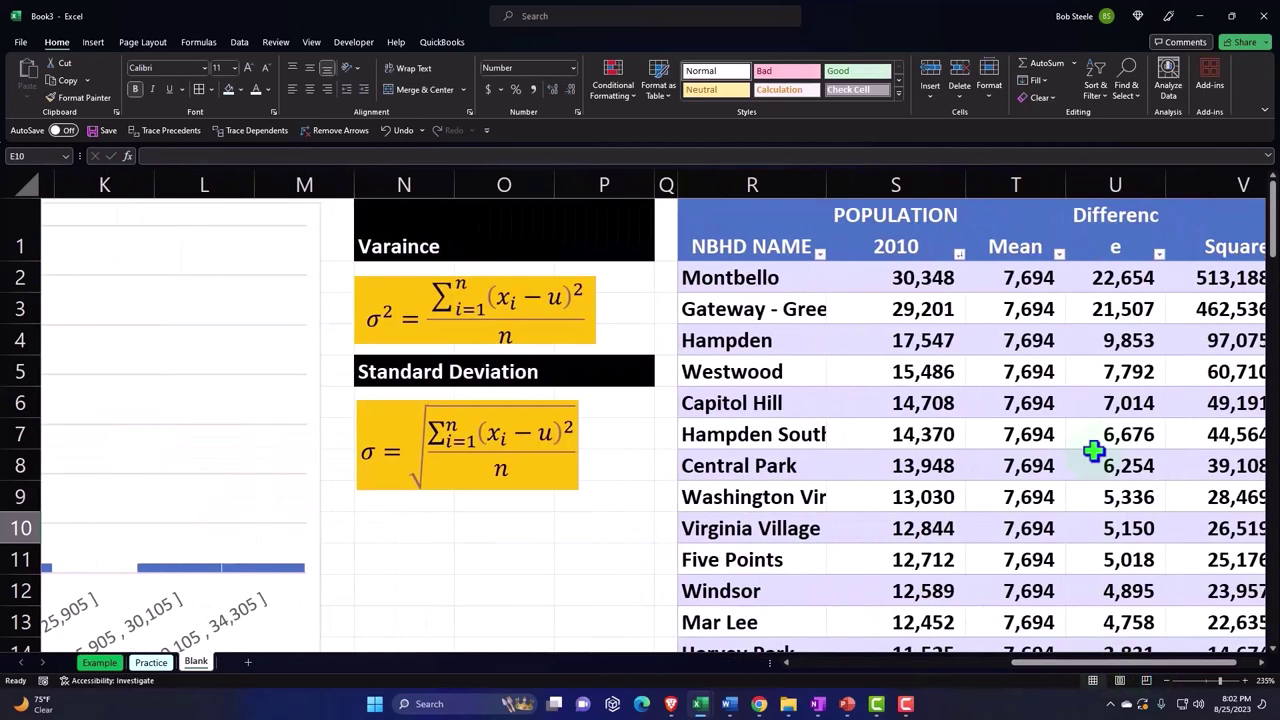
scroll(1094, 470, "down", 12)
scroll(1094, 486, "down", 9)
scroll(1094, 486, "down", 2)
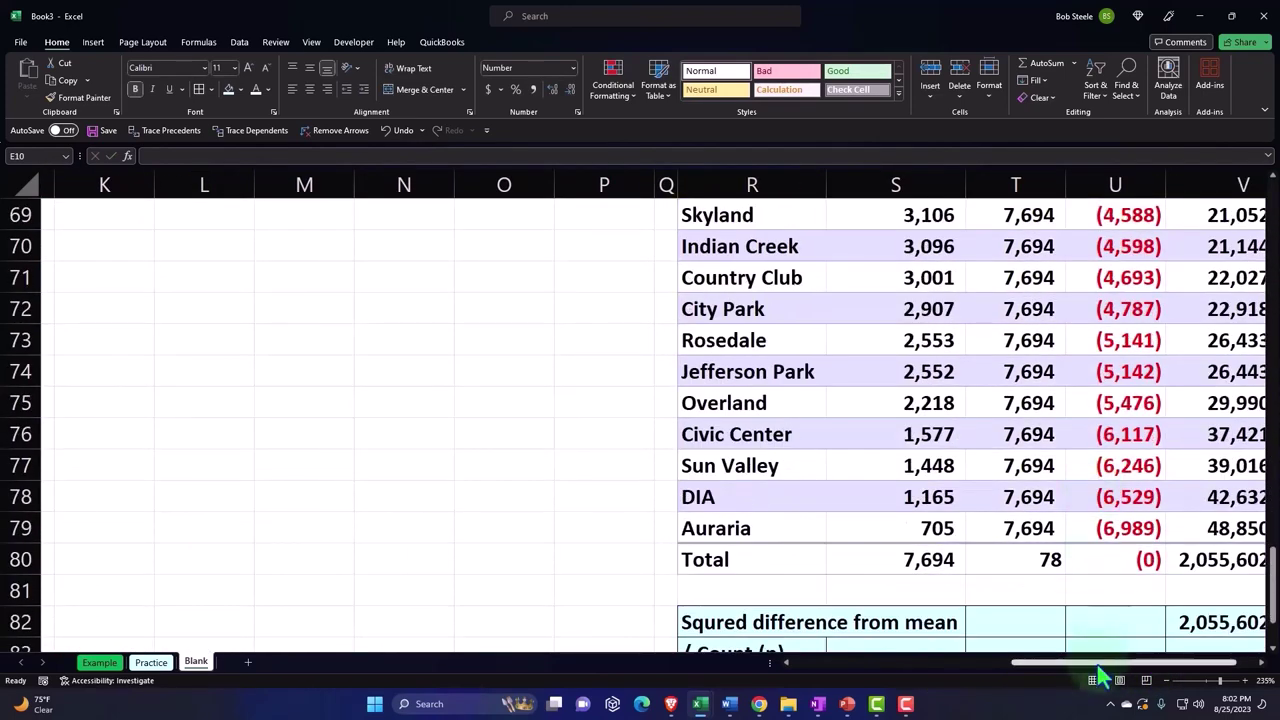
scroll(1098, 678, "right", 1)
scroll(1085, 528, "down", 2)
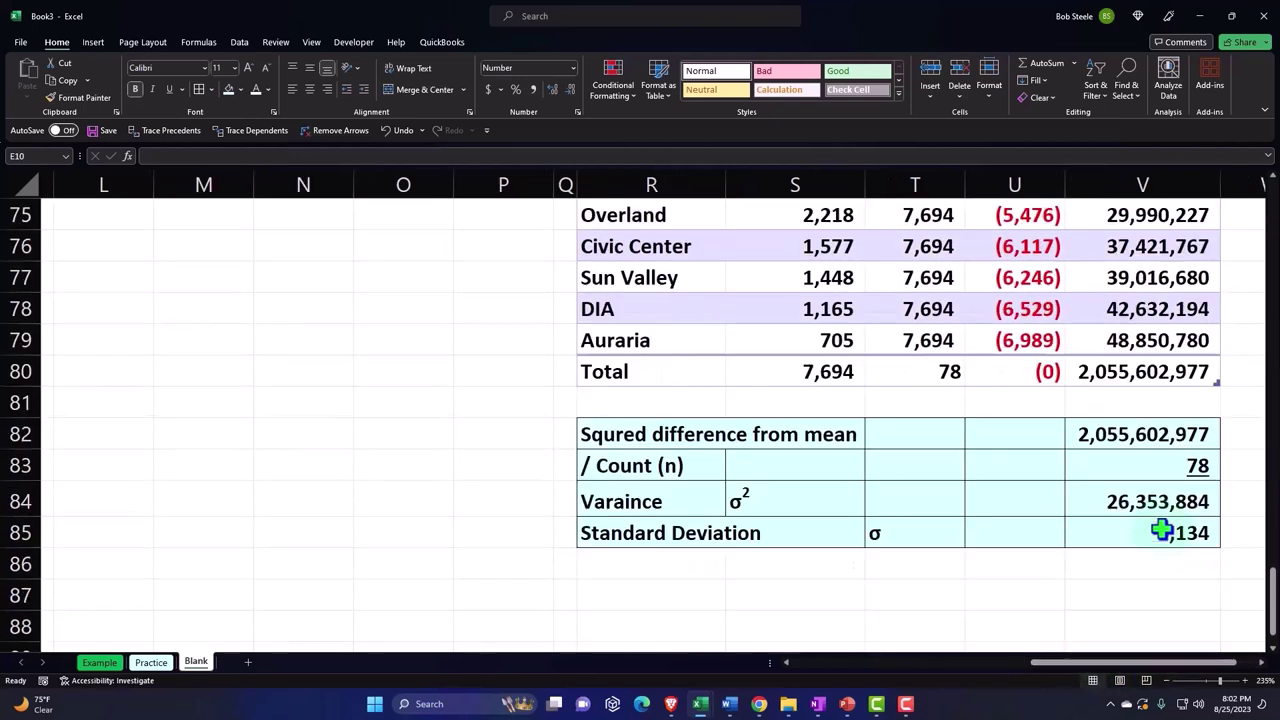
left_click(1112, 498)
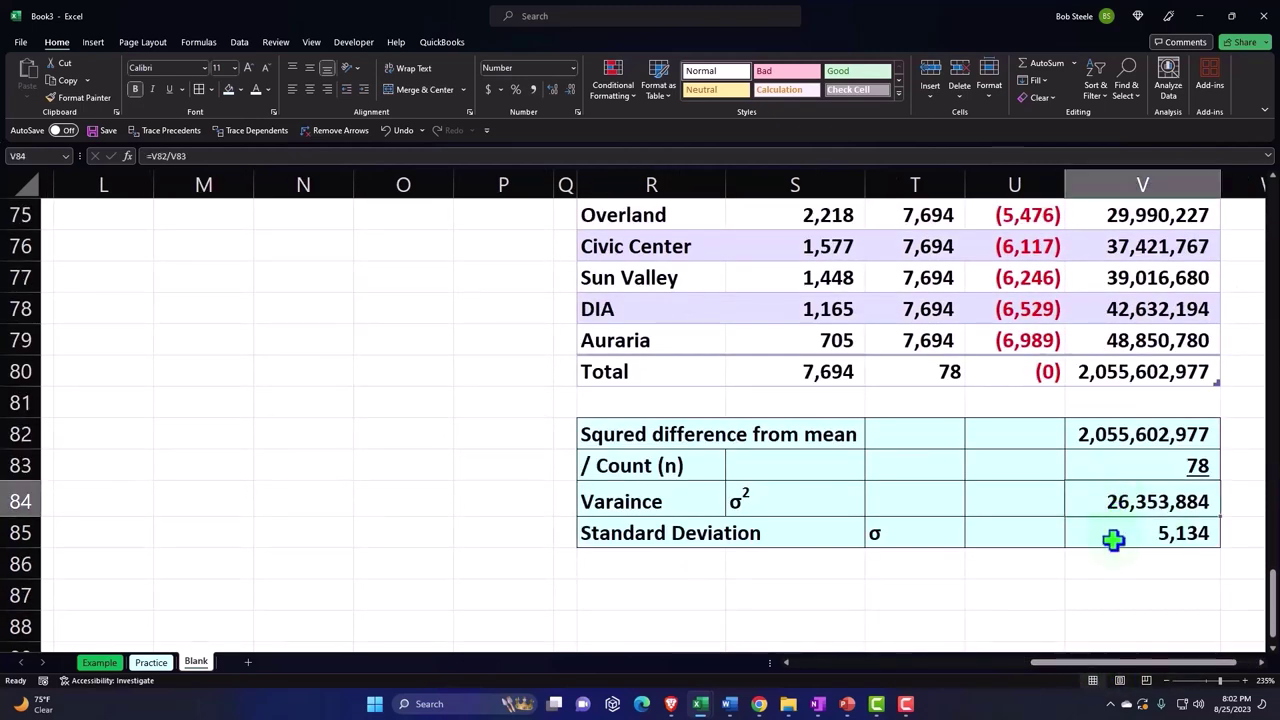
key("Right")
key("Right")
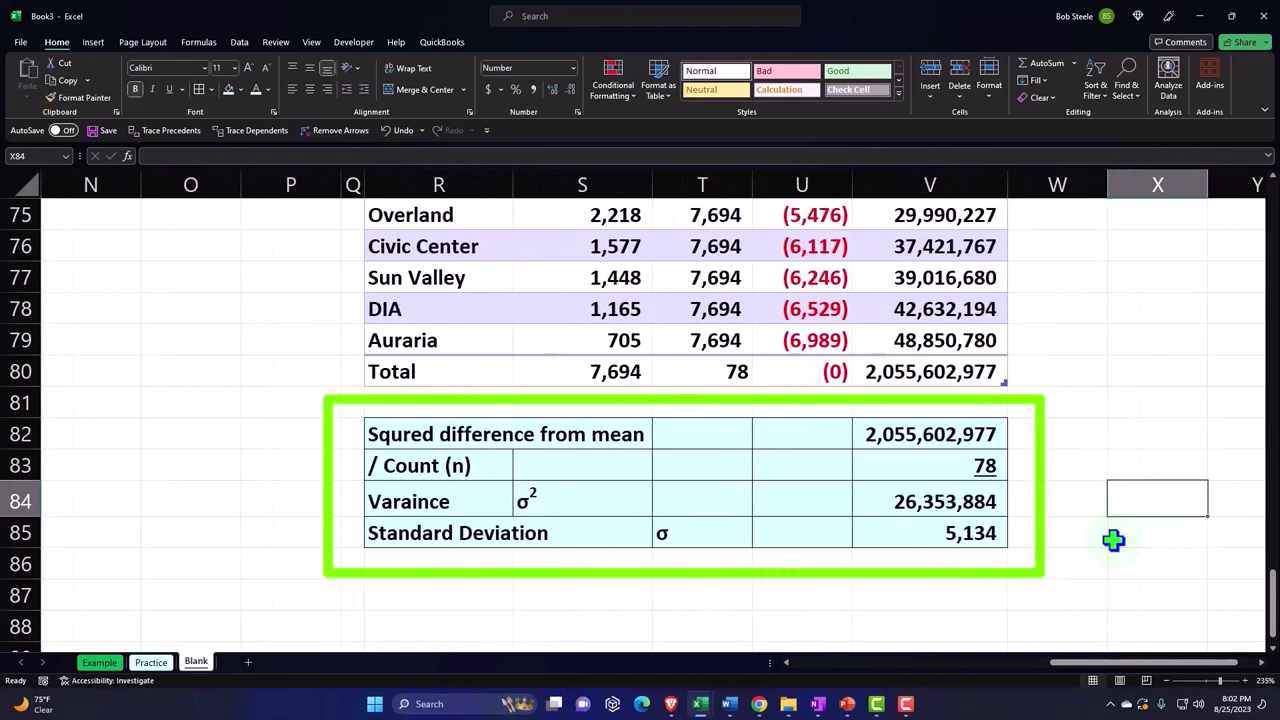